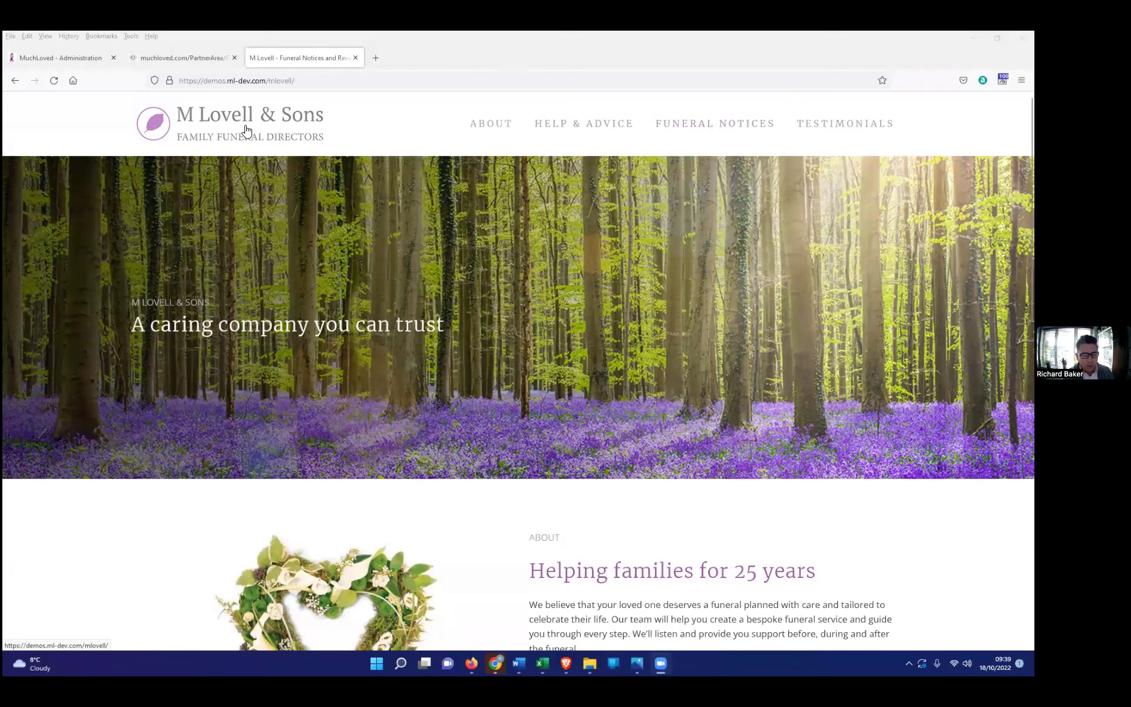
# Step: View the M Lovell & Sons Funeral Notices listing, then return to the Partner Area tributes page
pyautogui.click(699, 131)
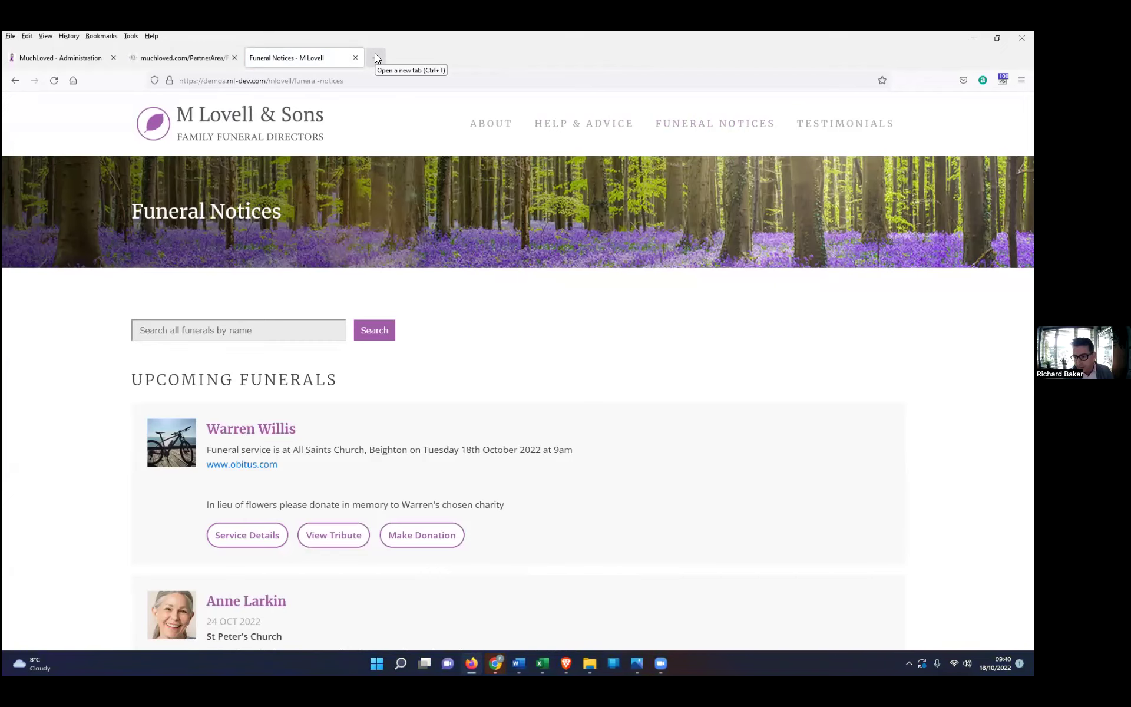
pyautogui.click(183, 56)
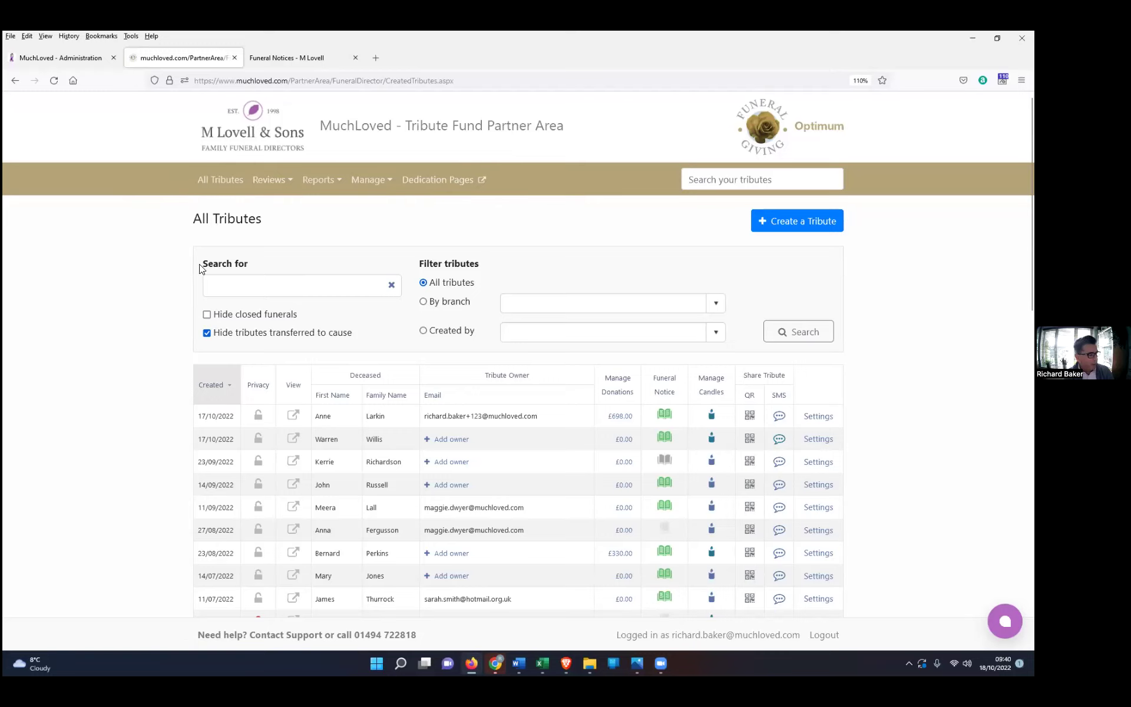
# Step: Reload All Tributes and choose the By branch filter, leaving the branch dropdown unselected
pyautogui.click(223, 182)
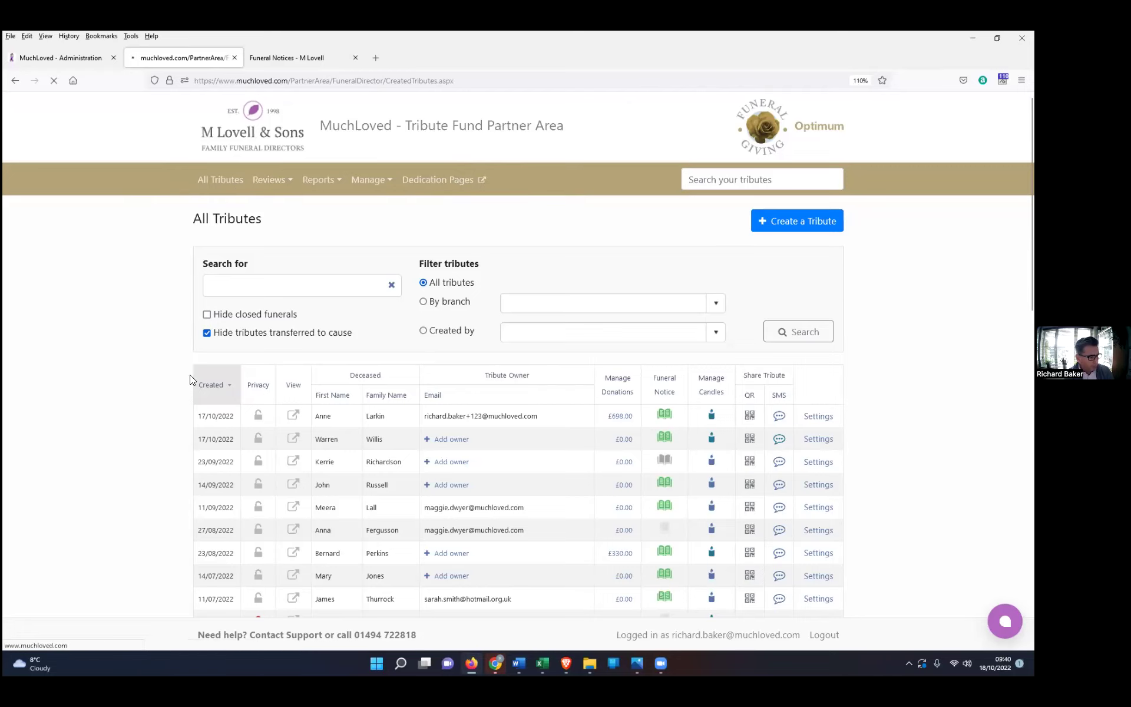
pyautogui.click(715, 304)
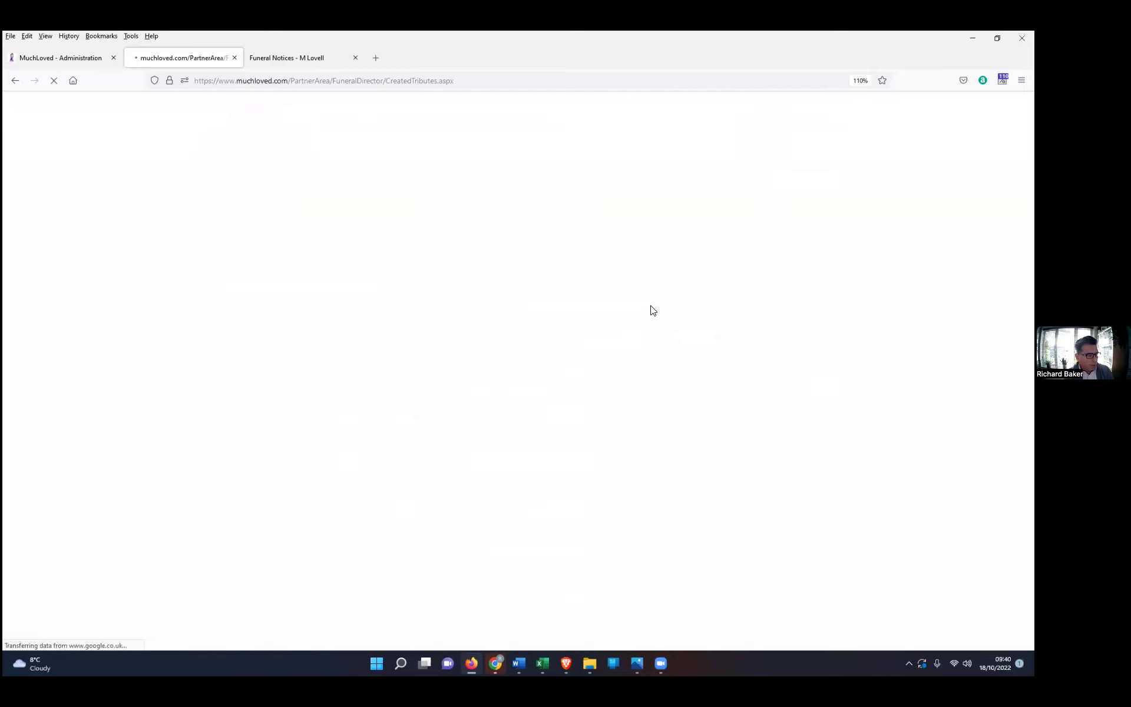
pyautogui.click(717, 303)
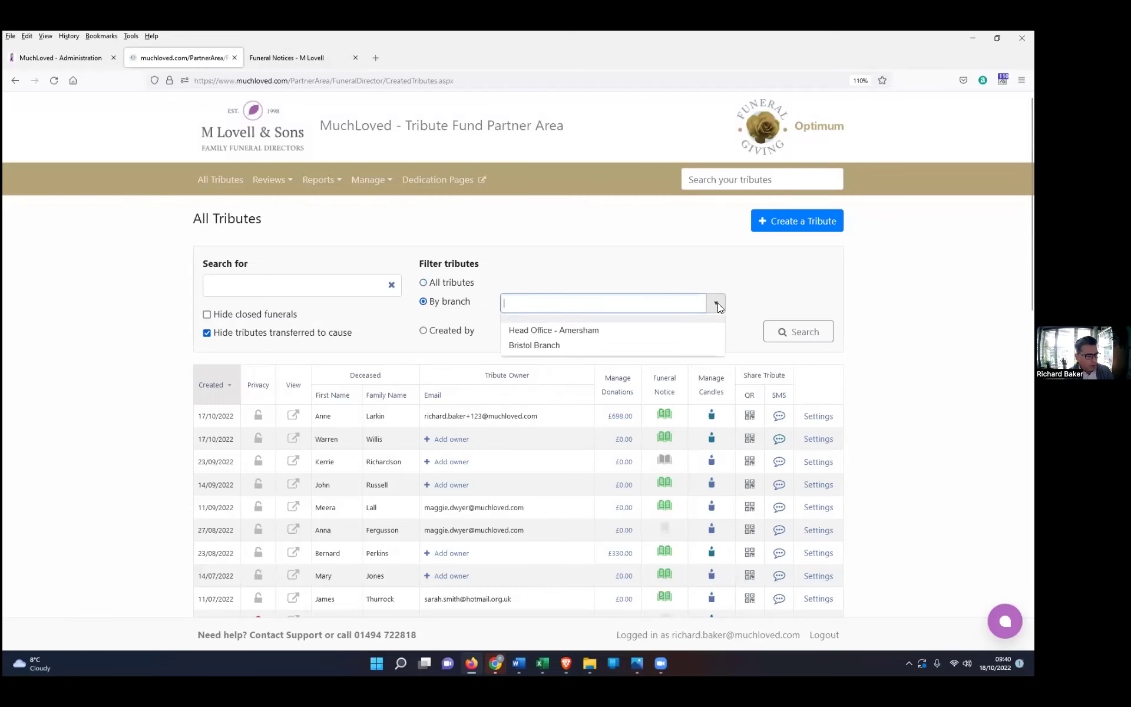
pyautogui.click(641, 274)
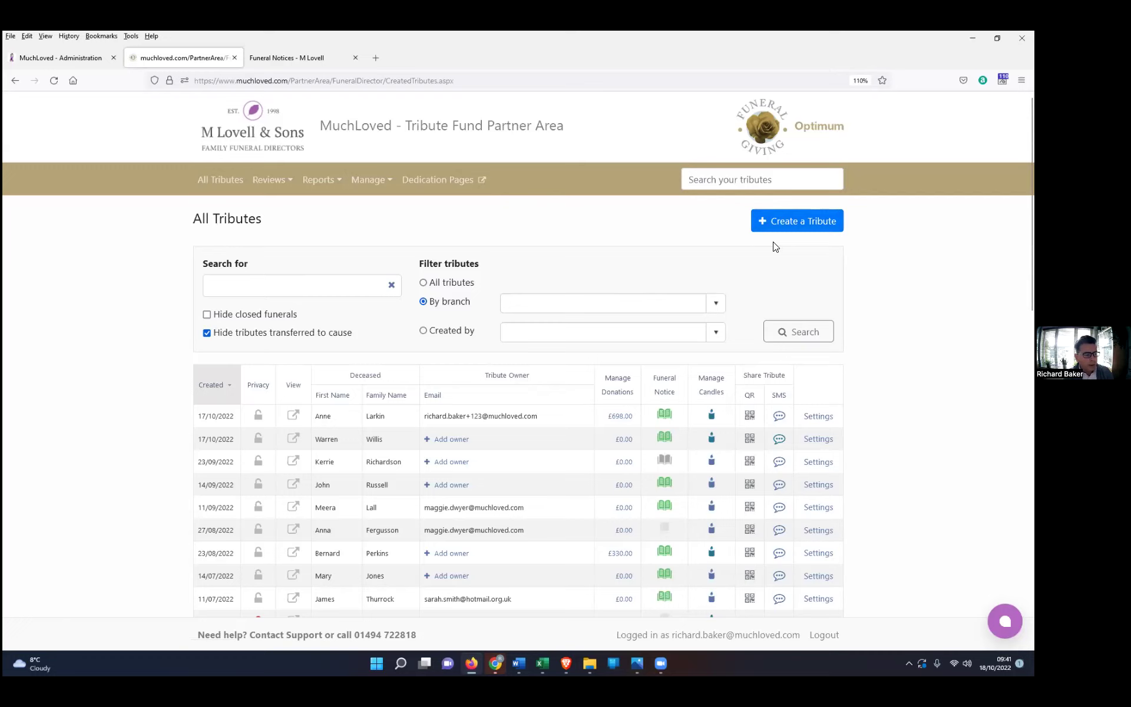
# Step: Start a new tribute and enter the deceased's first and family names
pyautogui.click(800, 222)
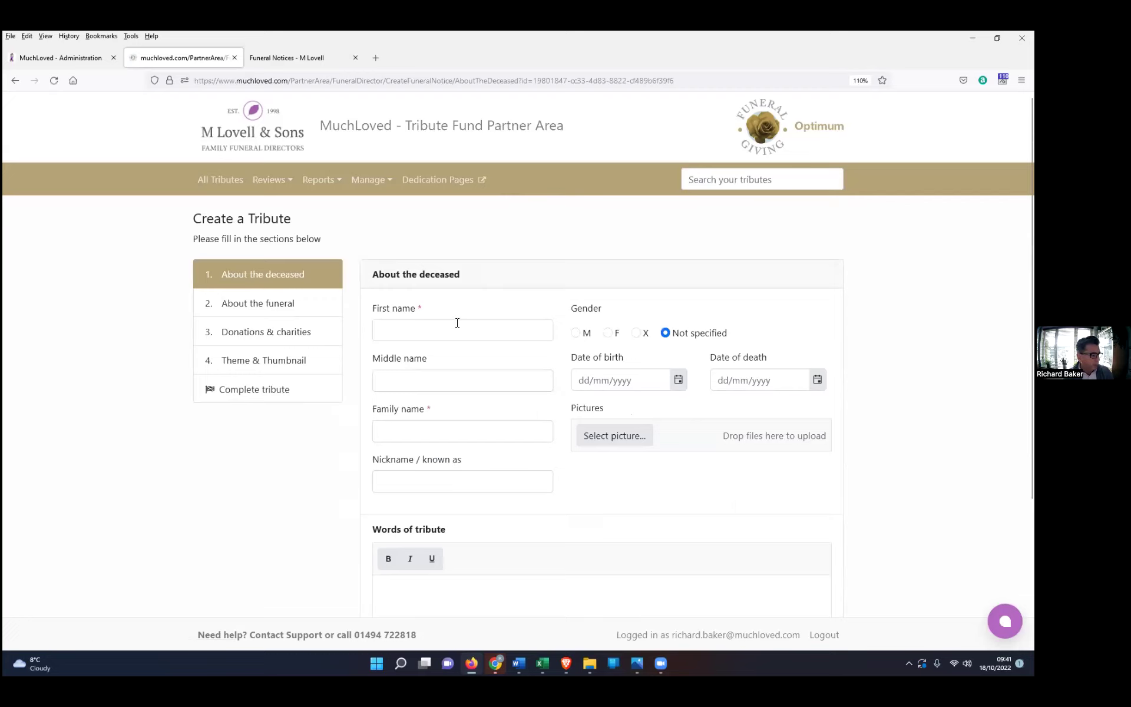
pyautogui.click(439, 326)
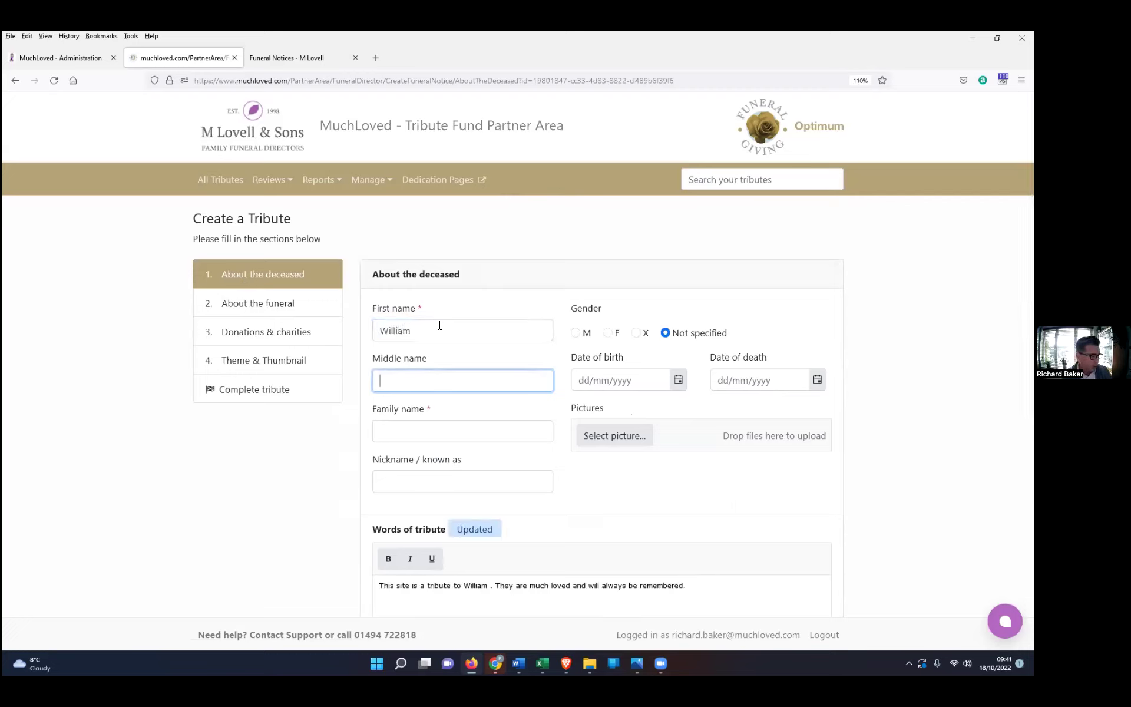
pyautogui.press('Tab')
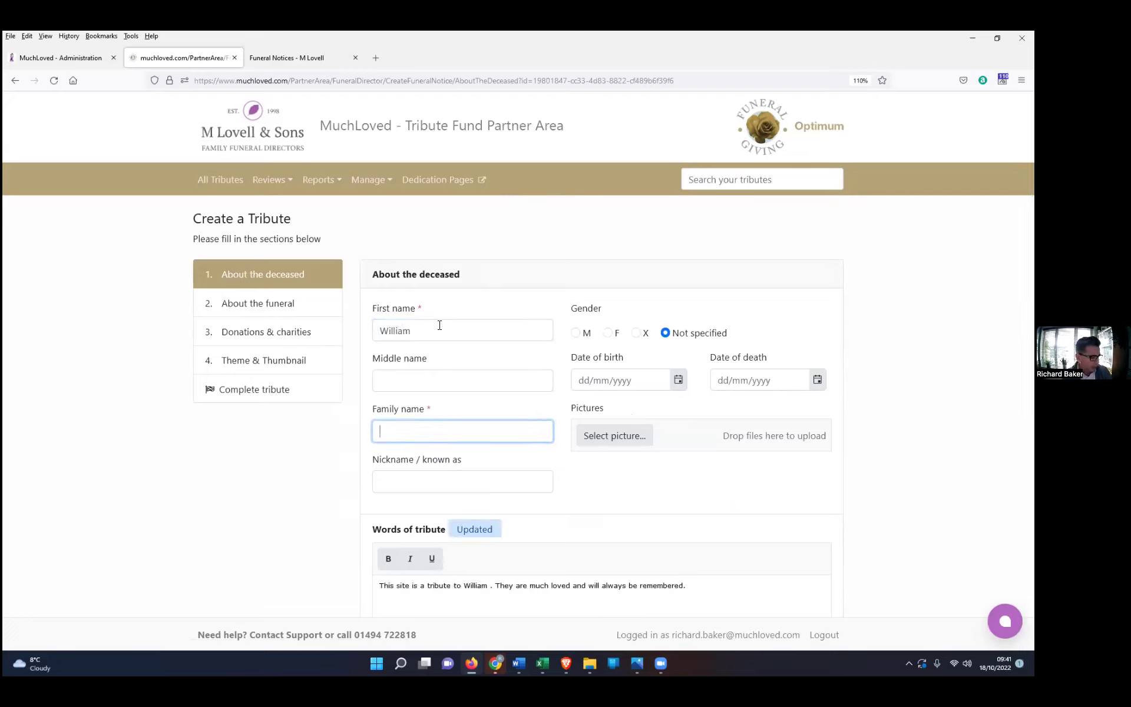
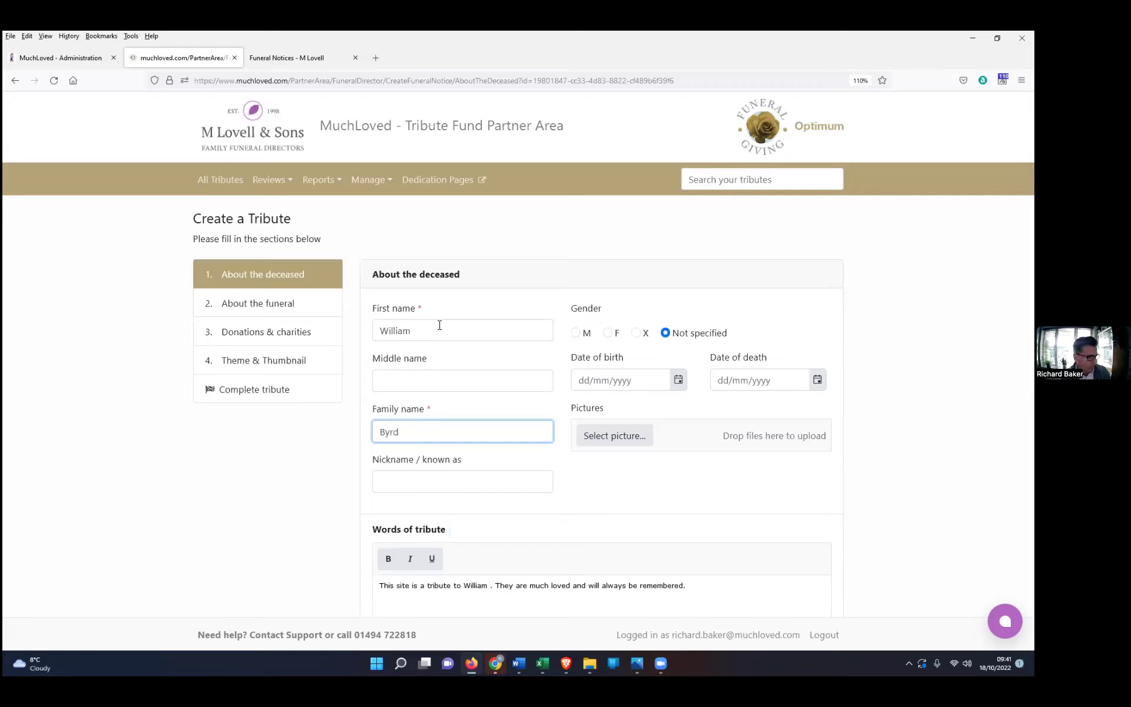
pyautogui.click(406, 380)
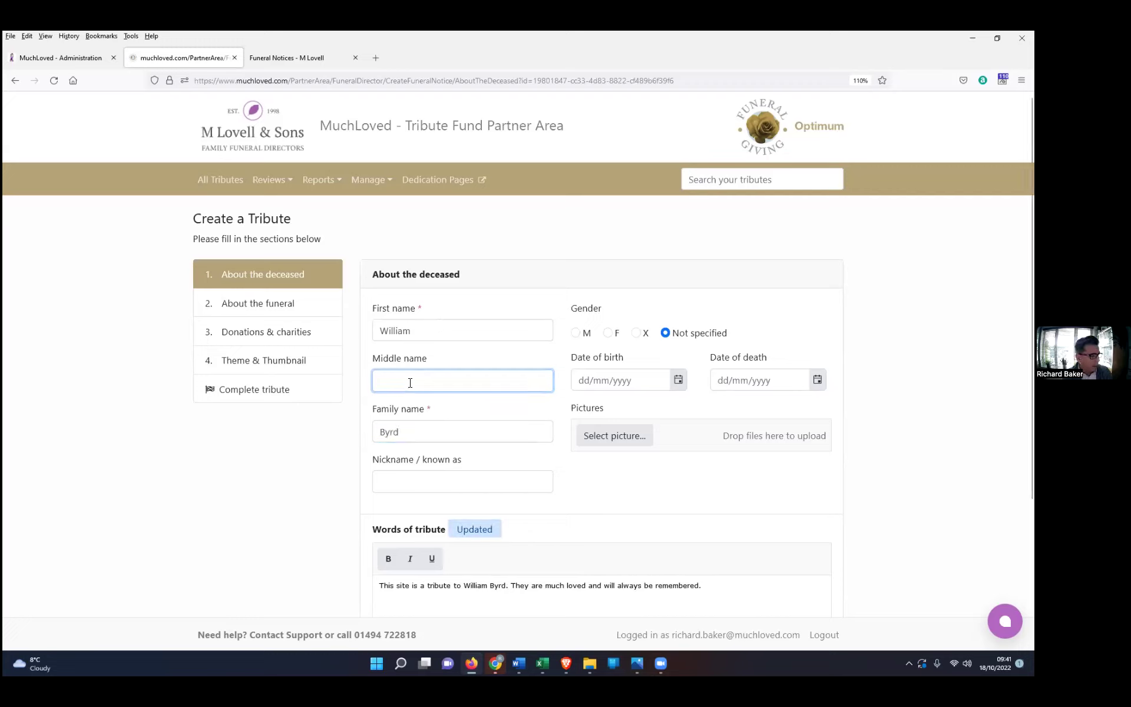
pyautogui.scroll(-1, 397, 383)
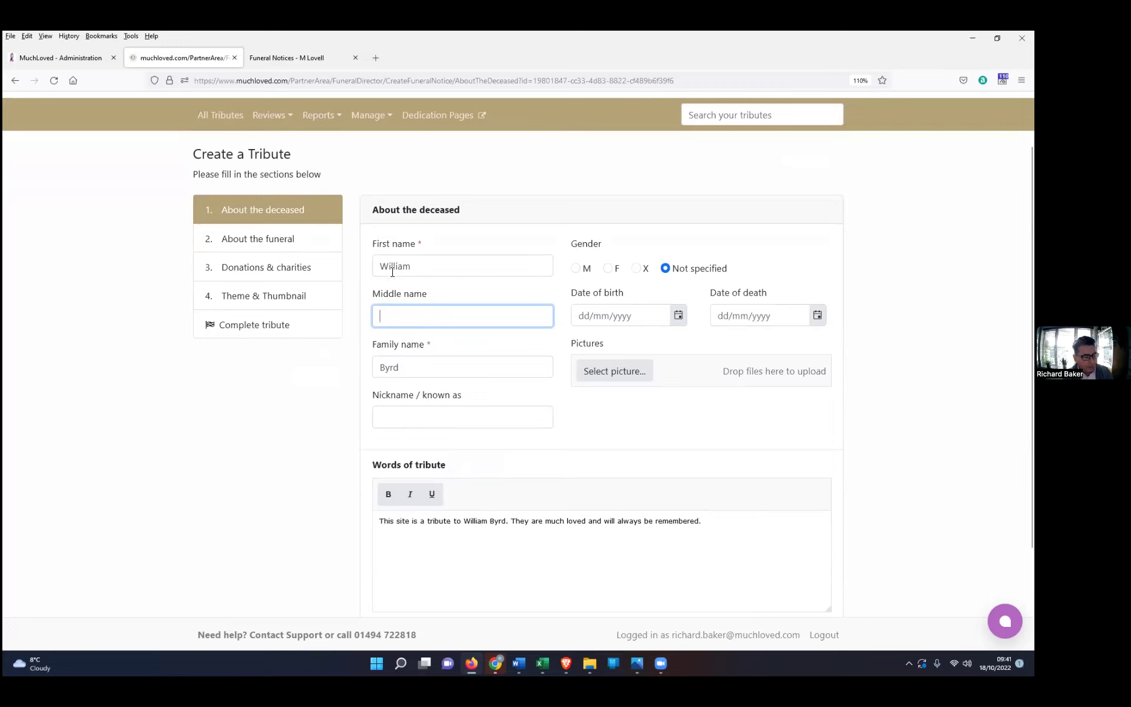
# Step: Set gender to M and date of death to 03/10/2022, and upload the deceased's photo
pyautogui.click(575, 269)
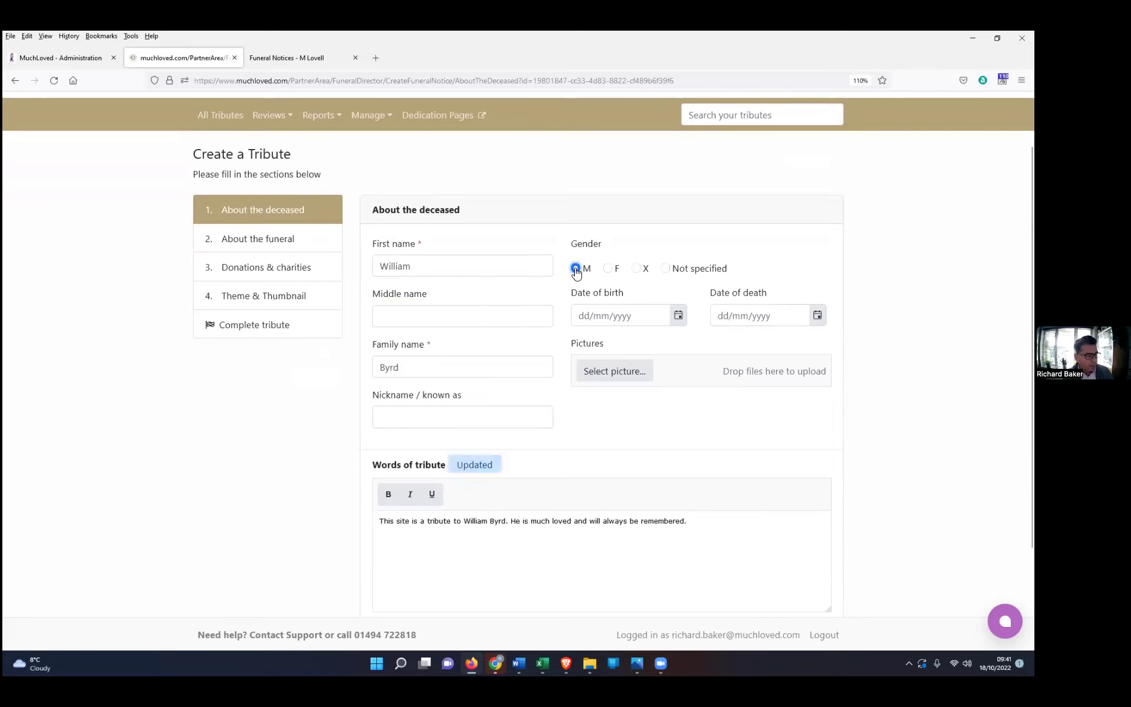
pyautogui.click(817, 318)
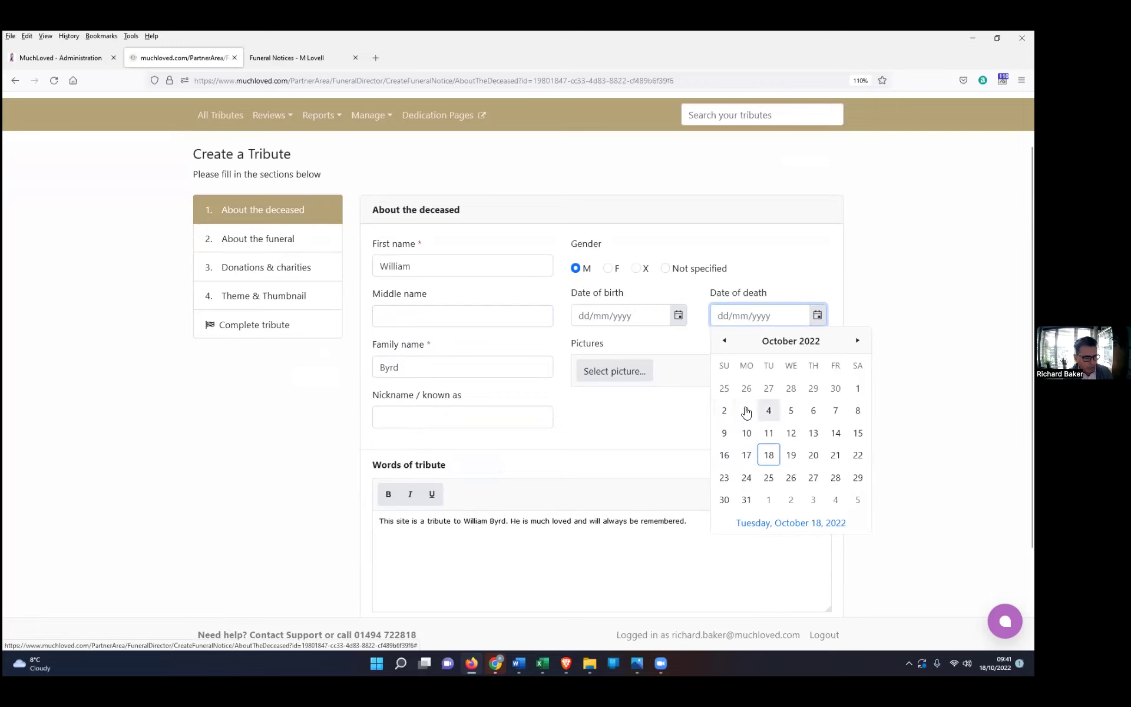
pyautogui.click(746, 410)
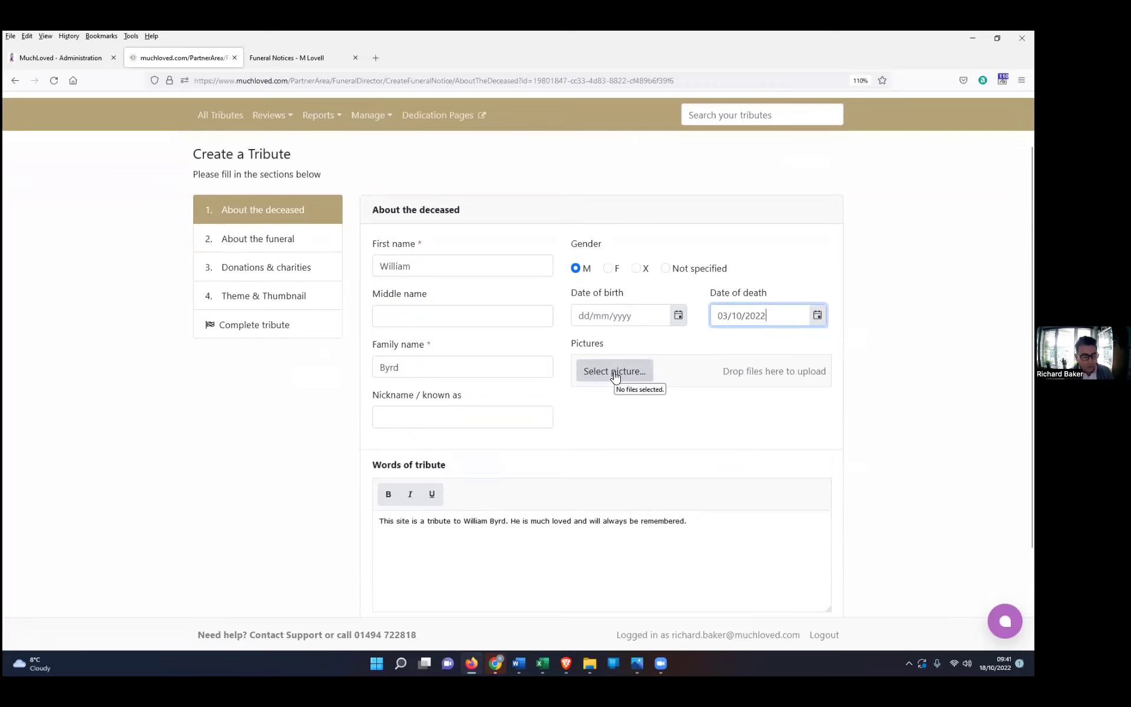
pyautogui.click(614, 372)
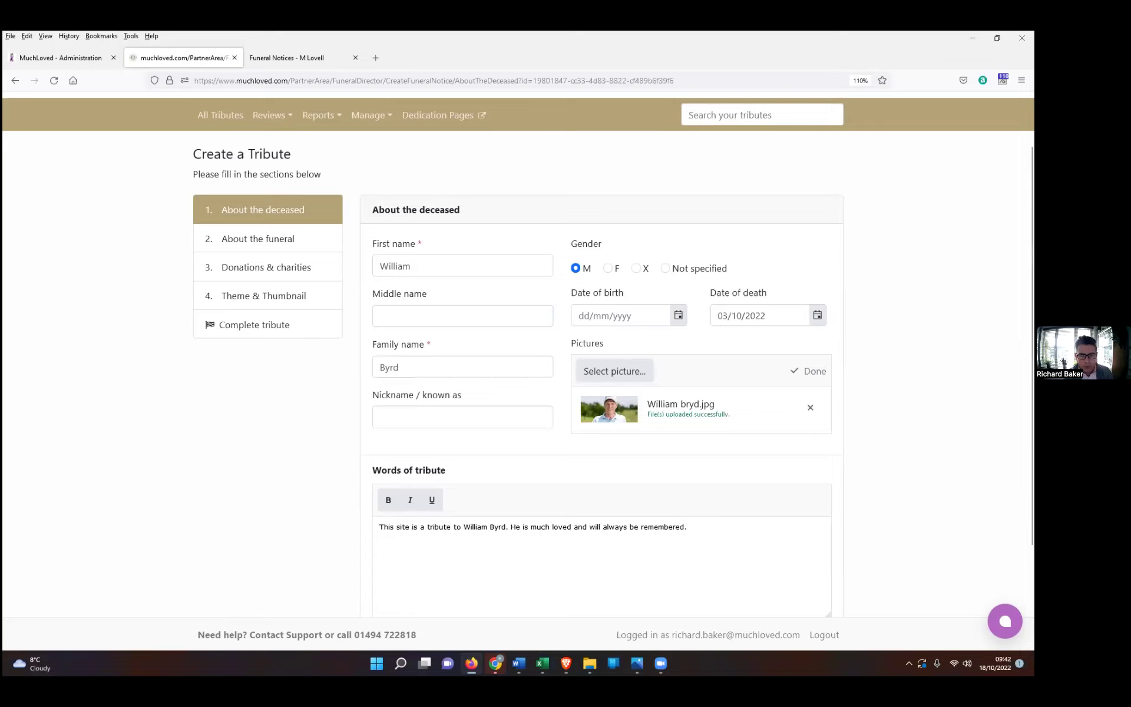
pyautogui.scroll(-2, 518, 353)
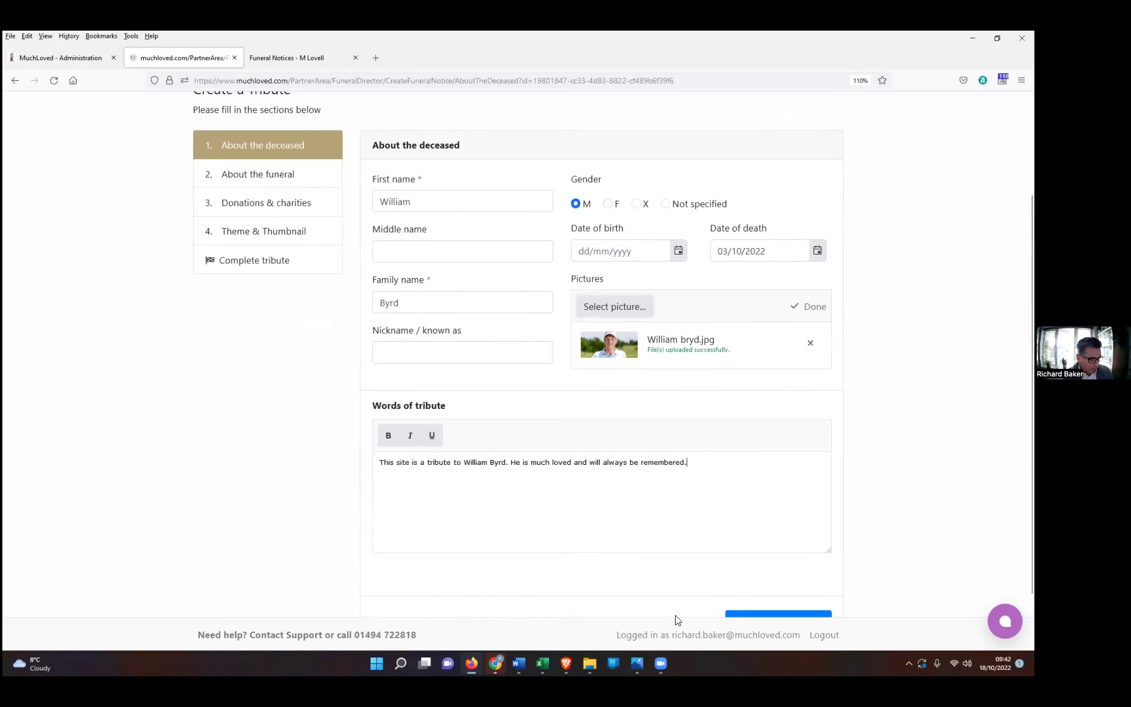
# Step: Replace the words of tribute with the Word text, remove the stray formatting lines, and save
pyautogui.click(519, 664)
pyautogui.click(457, 629)
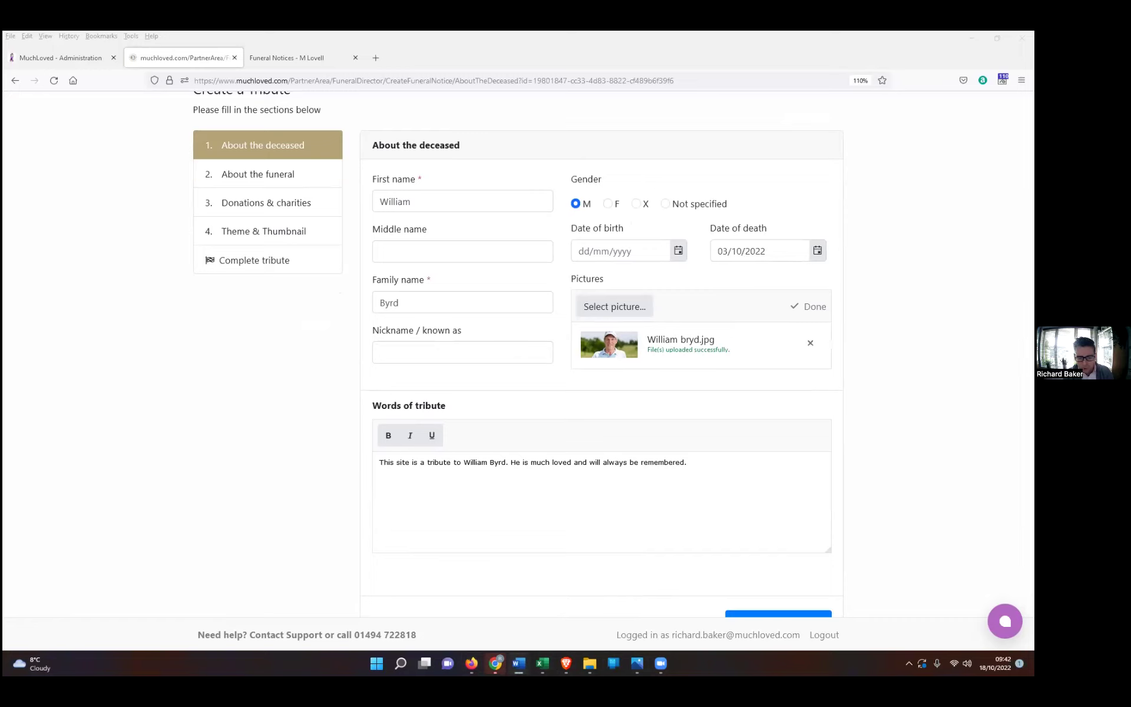
pyautogui.moveTo(699, 458); pyautogui.dragTo(384, 469)
pyautogui.rightClick(384, 469)
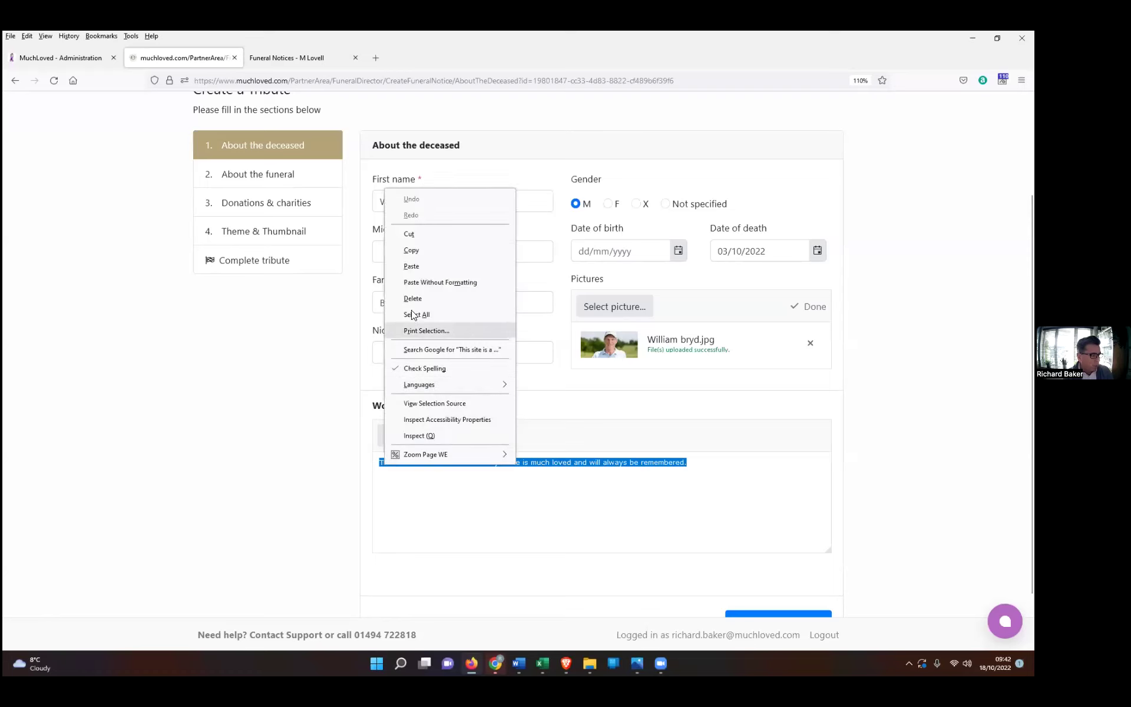
pyautogui.click(408, 265)
pyautogui.moveTo(563, 482); pyautogui.dragTo(383, 458)
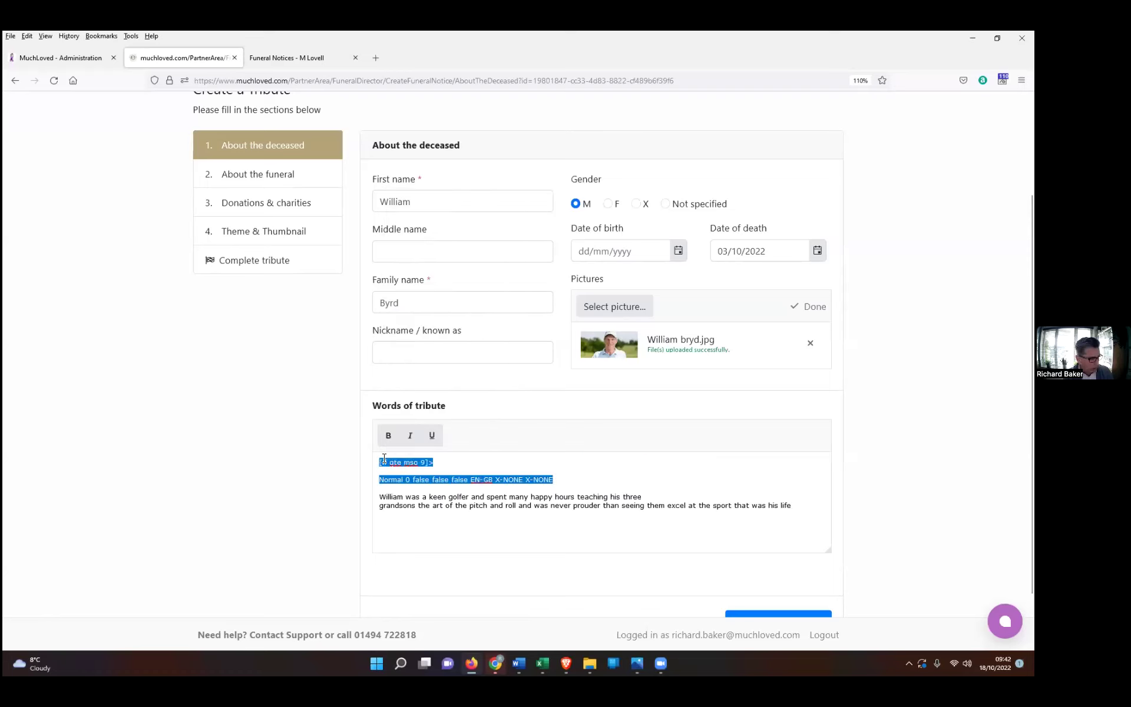
pyautogui.press('BackSpace')
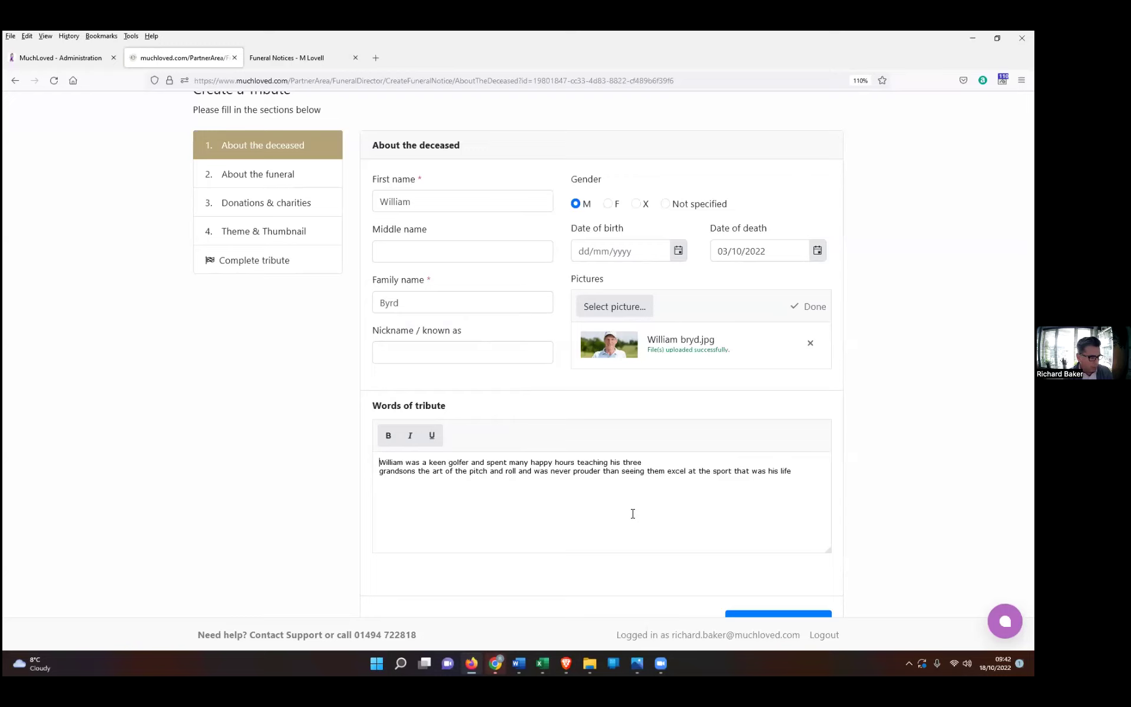
pyautogui.scroll(-2, 633, 514)
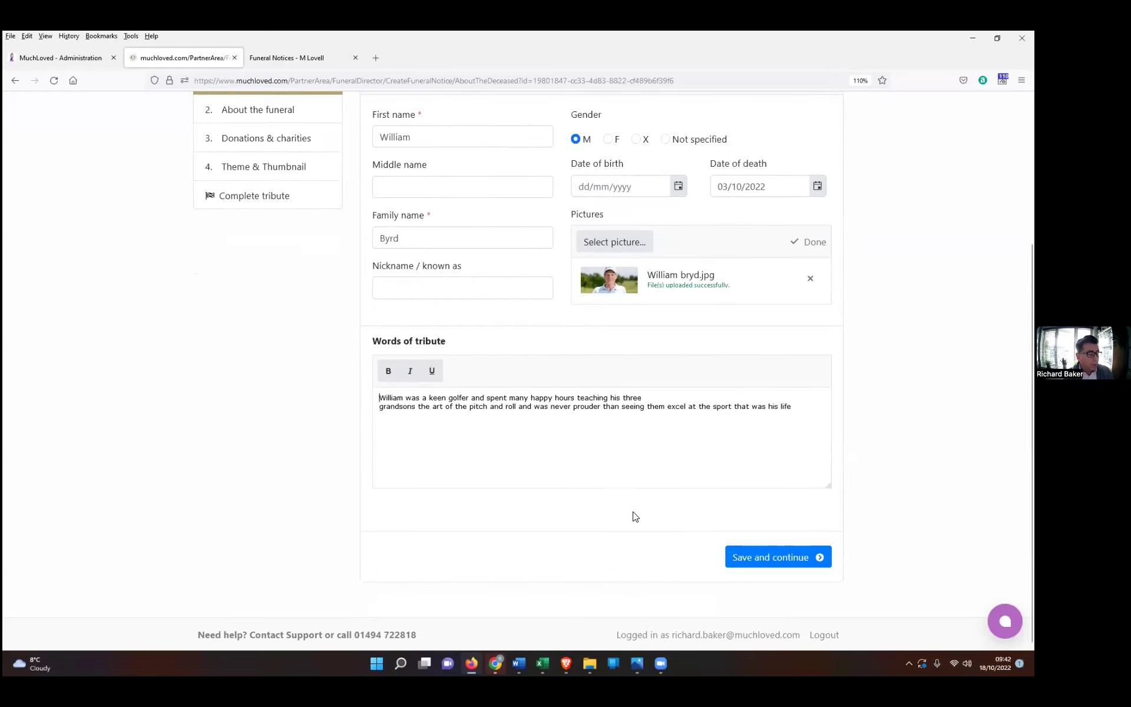
pyautogui.click(773, 563)
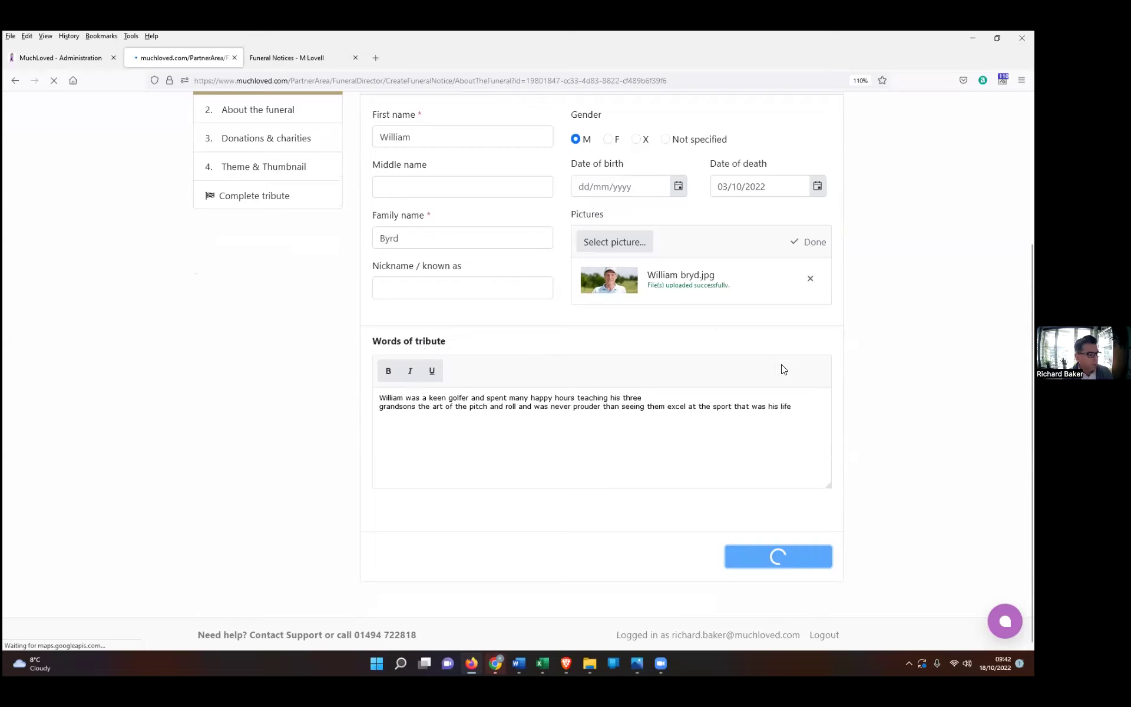
# Step: Choose the celebration-of-life preset as the funeral notice title
pyautogui.scroll(2, 850, 401)
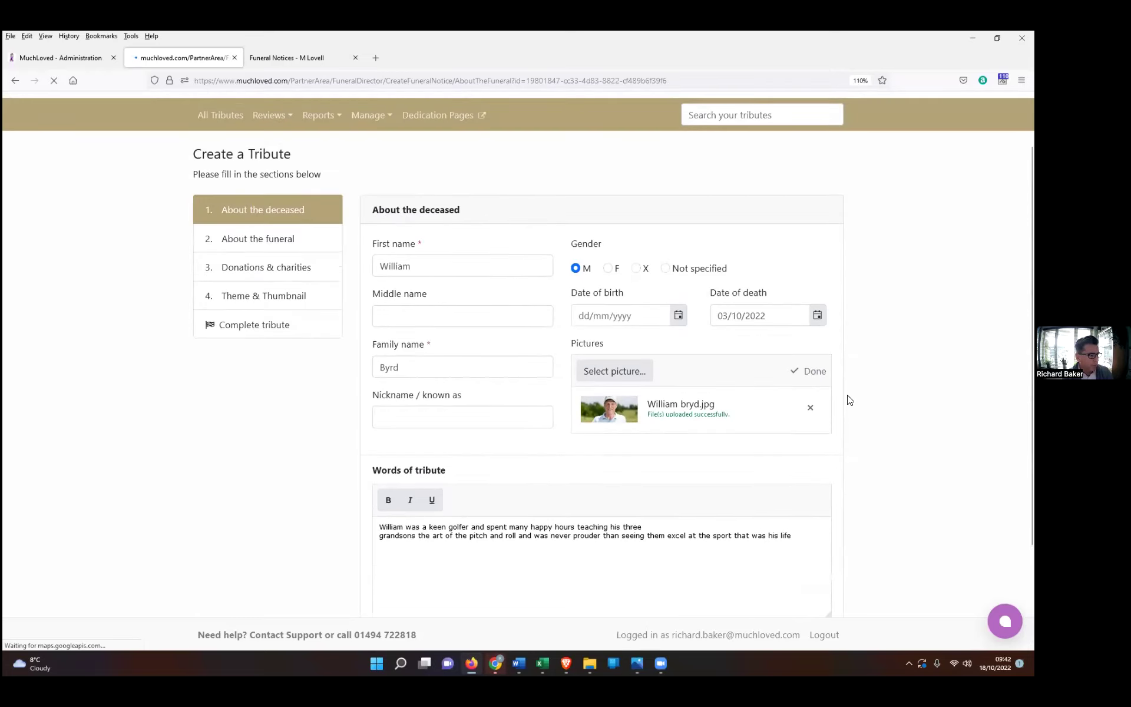
pyautogui.scroll(-1, 850, 400)
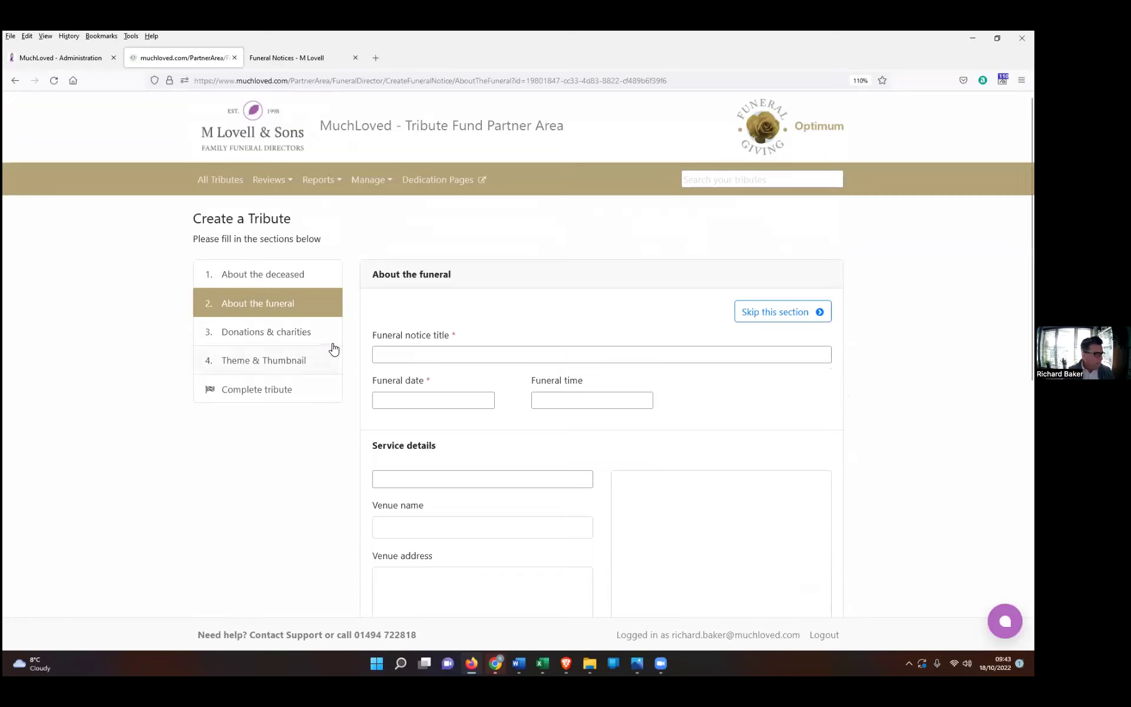
pyautogui.click(771, 356)
pyautogui.click(771, 356)
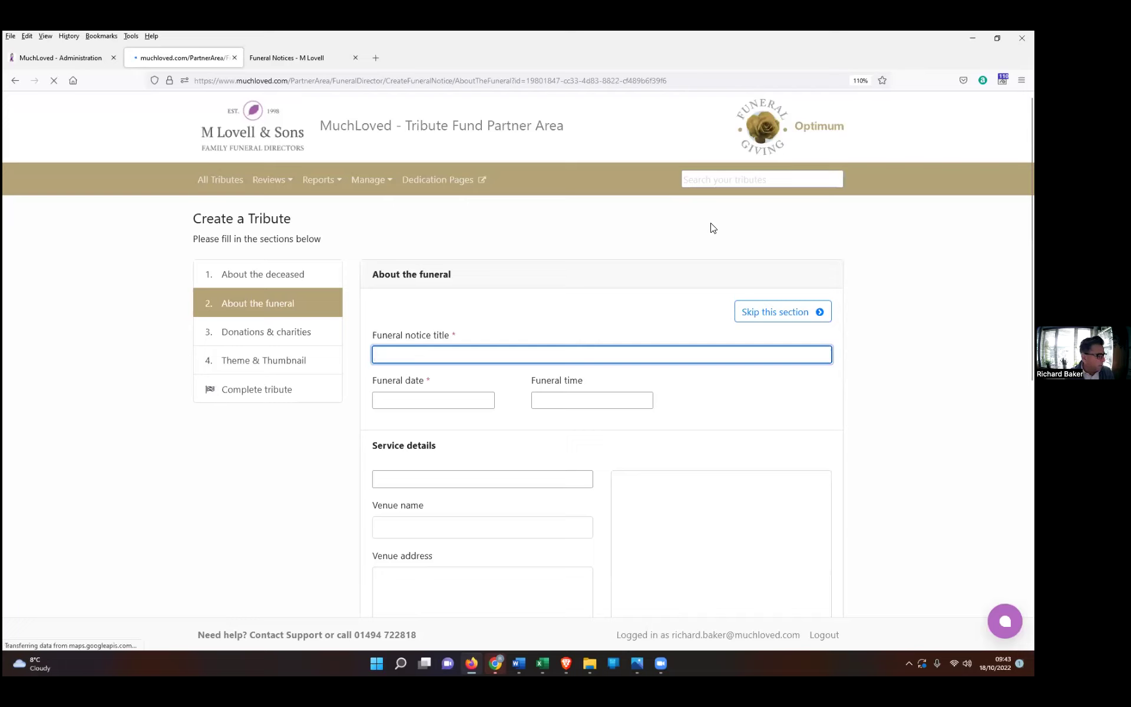
pyautogui.click(823, 357)
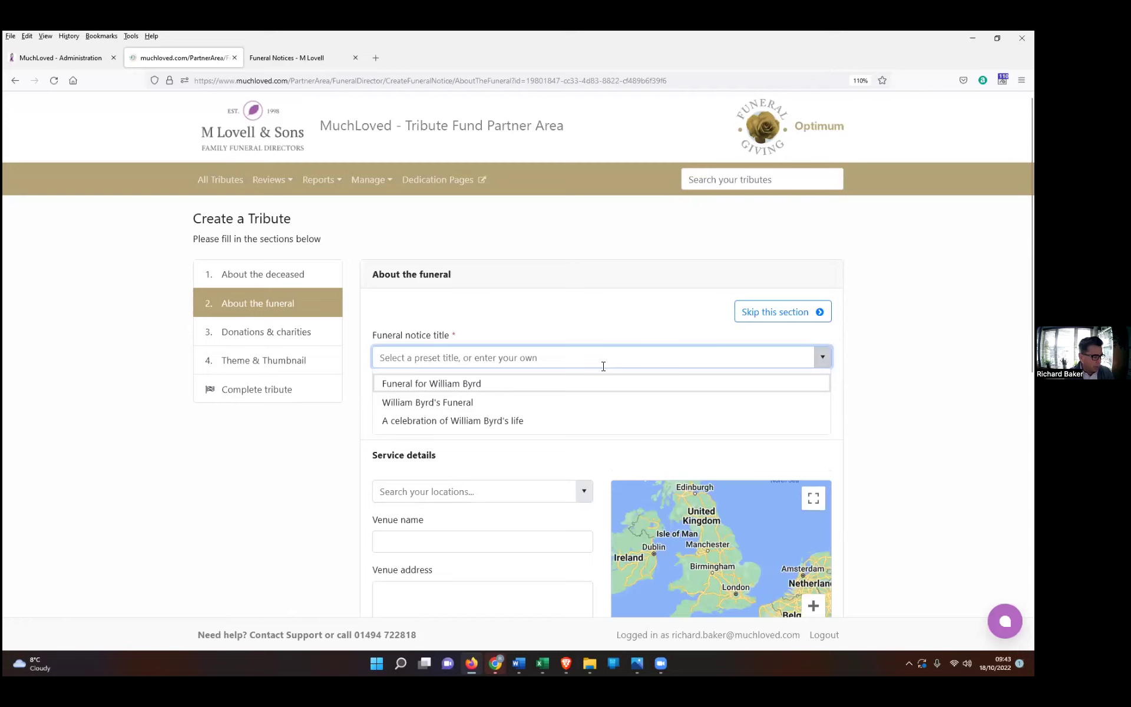
pyautogui.click(424, 420)
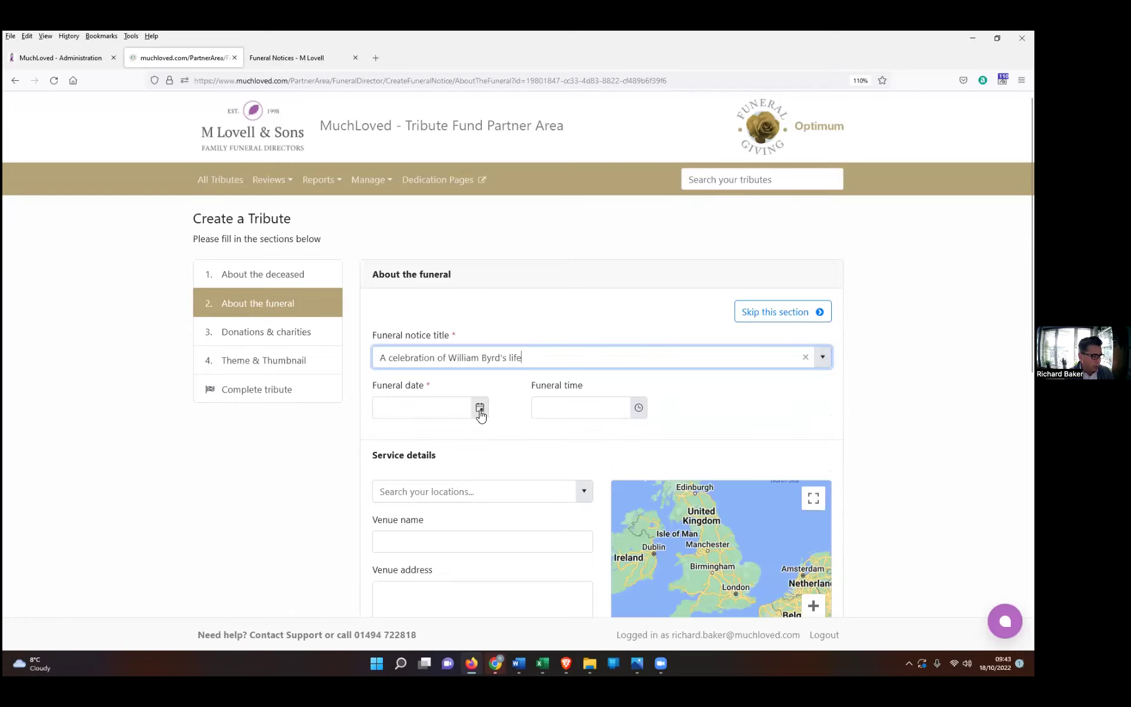
# Step: Set the funeral date to 20/10/2022 and the time to 10:00
pyautogui.click(480, 409)
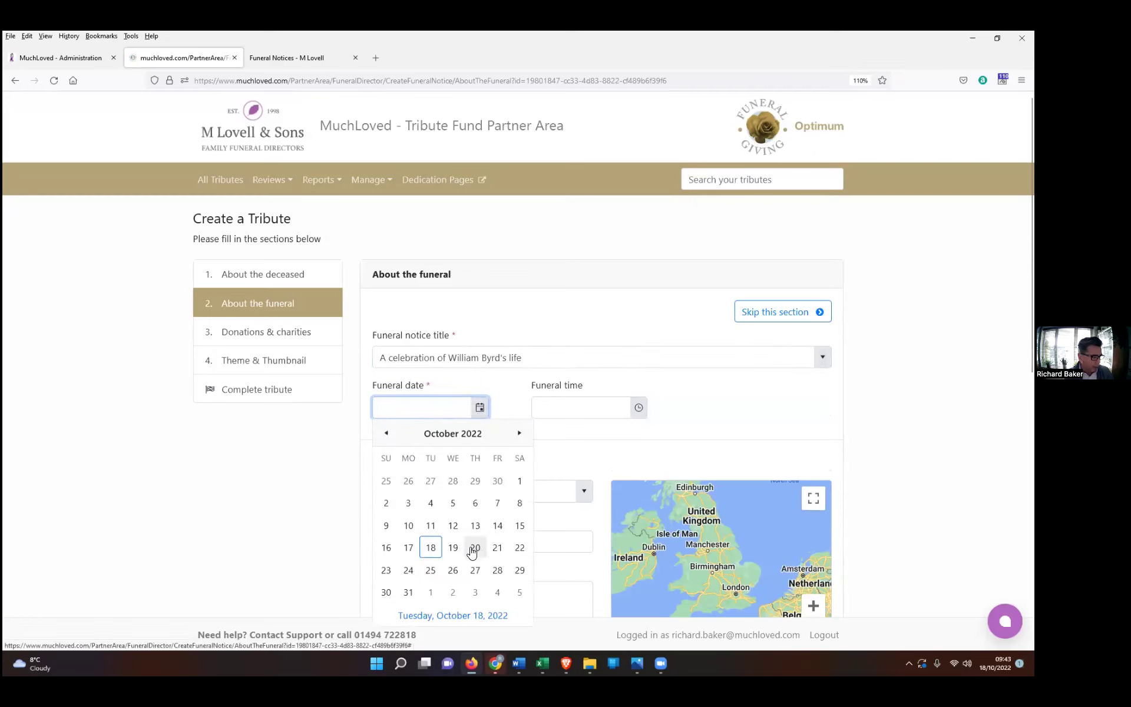
pyautogui.click(474, 547)
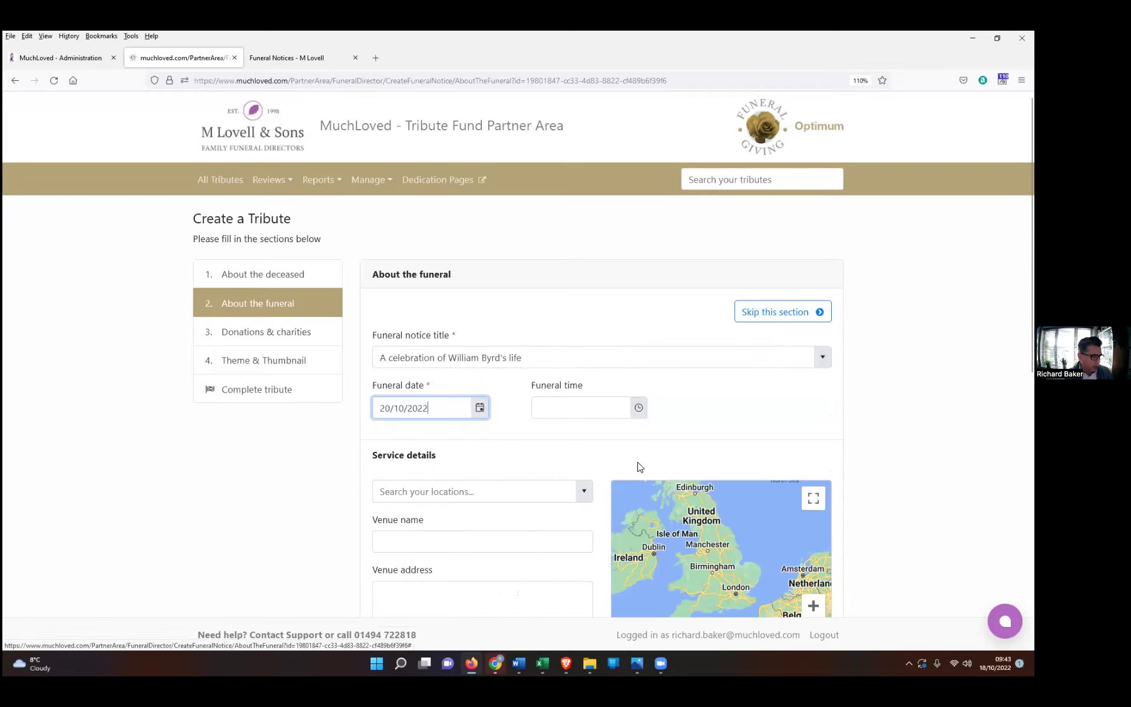
pyautogui.click(638, 408)
pyautogui.scroll(-3, 549, 491)
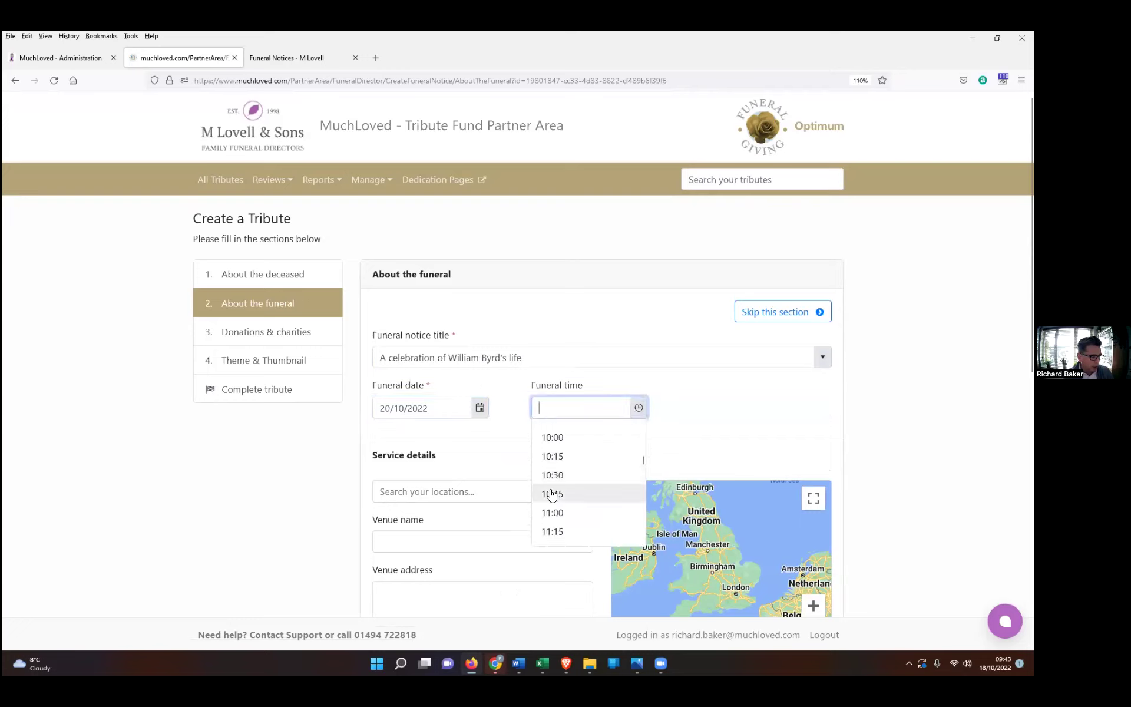
pyautogui.click(552, 435)
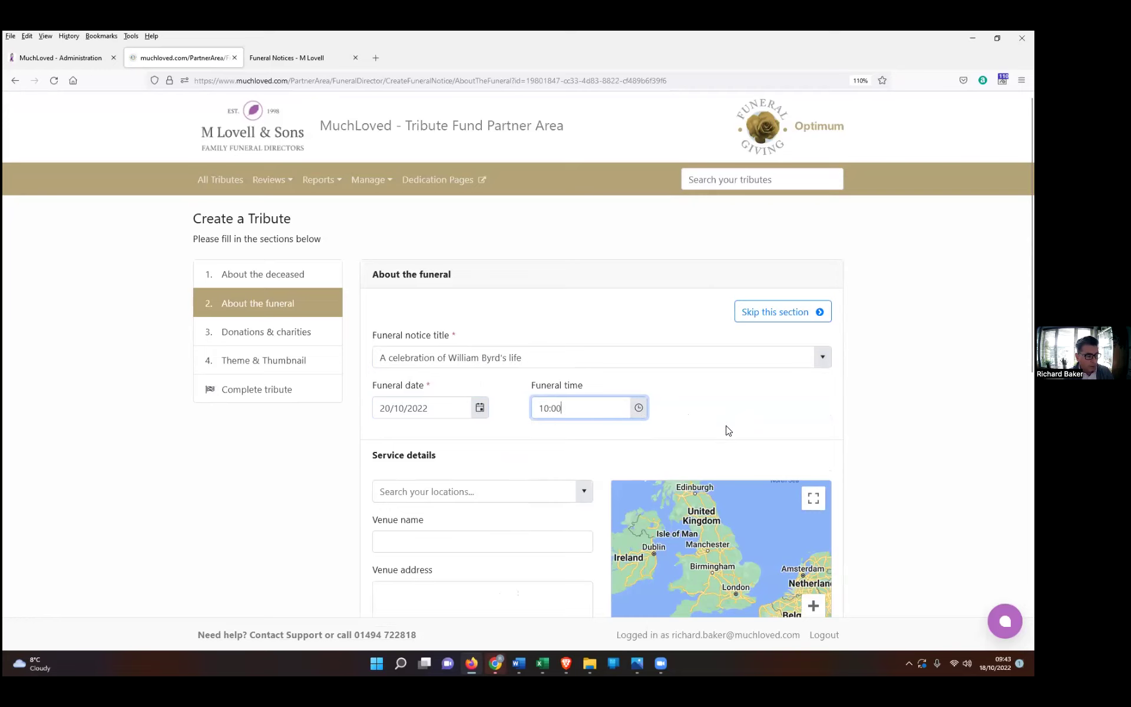
pyautogui.scroll(-3, 787, 427)
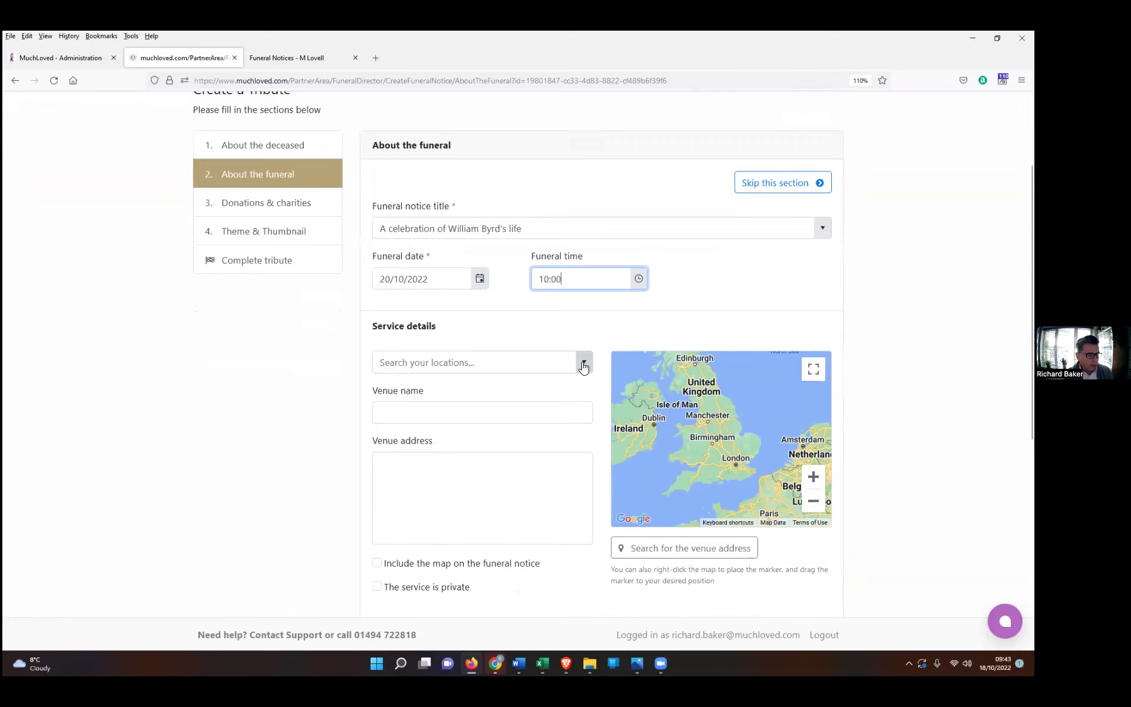
# Step: Pick Bristol Crematorium, then switch the service venue to Exeter Crematorium, Topsham Road, Exeter EX2 6EU
pyautogui.click(583, 364)
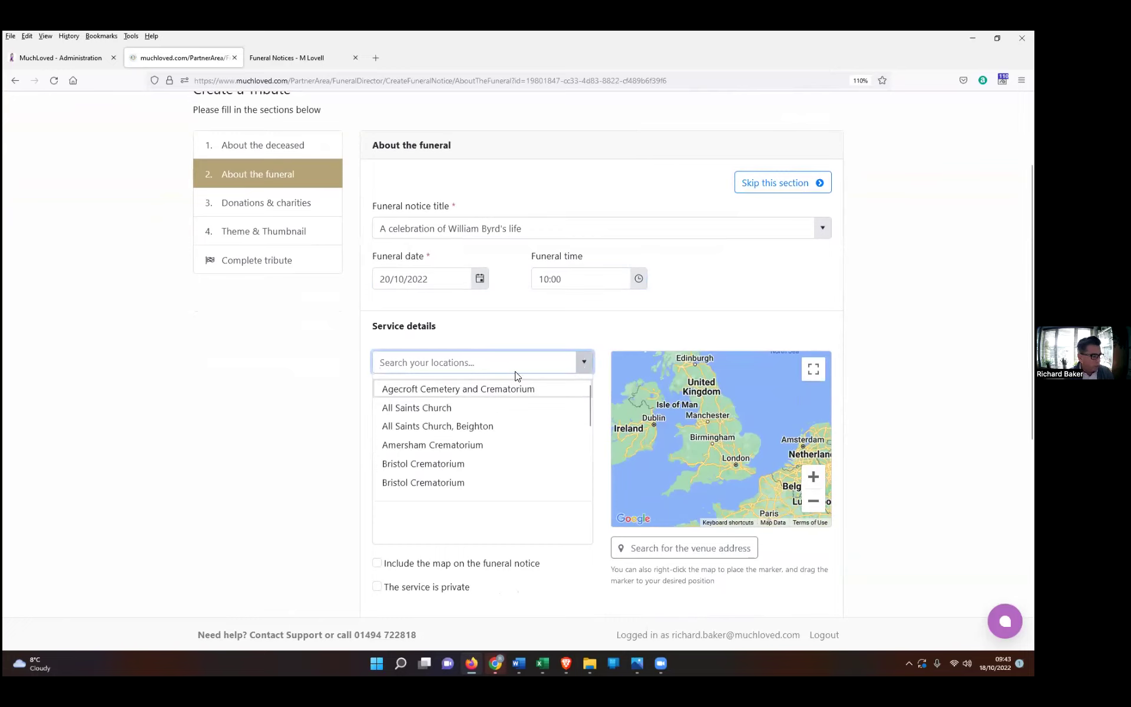
pyautogui.click(412, 464)
pyautogui.scroll(3, 400, 236)
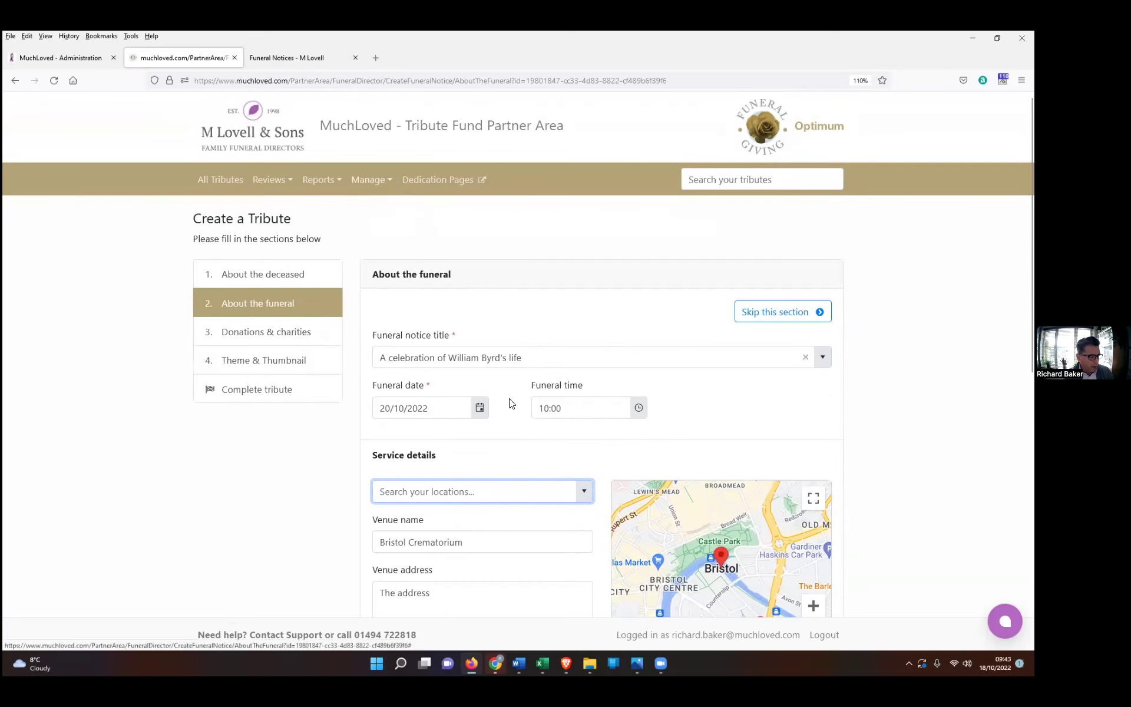
pyautogui.scroll(-2, 510, 459)
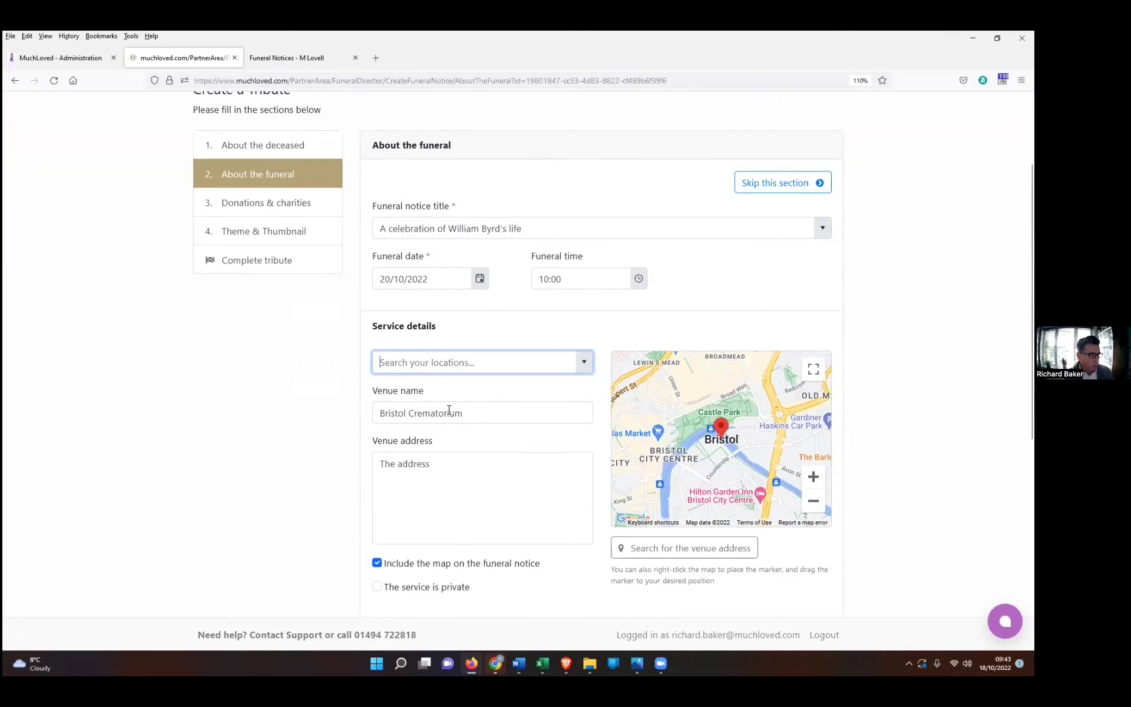
pyautogui.click(584, 362)
pyautogui.scroll(-2, 434, 446)
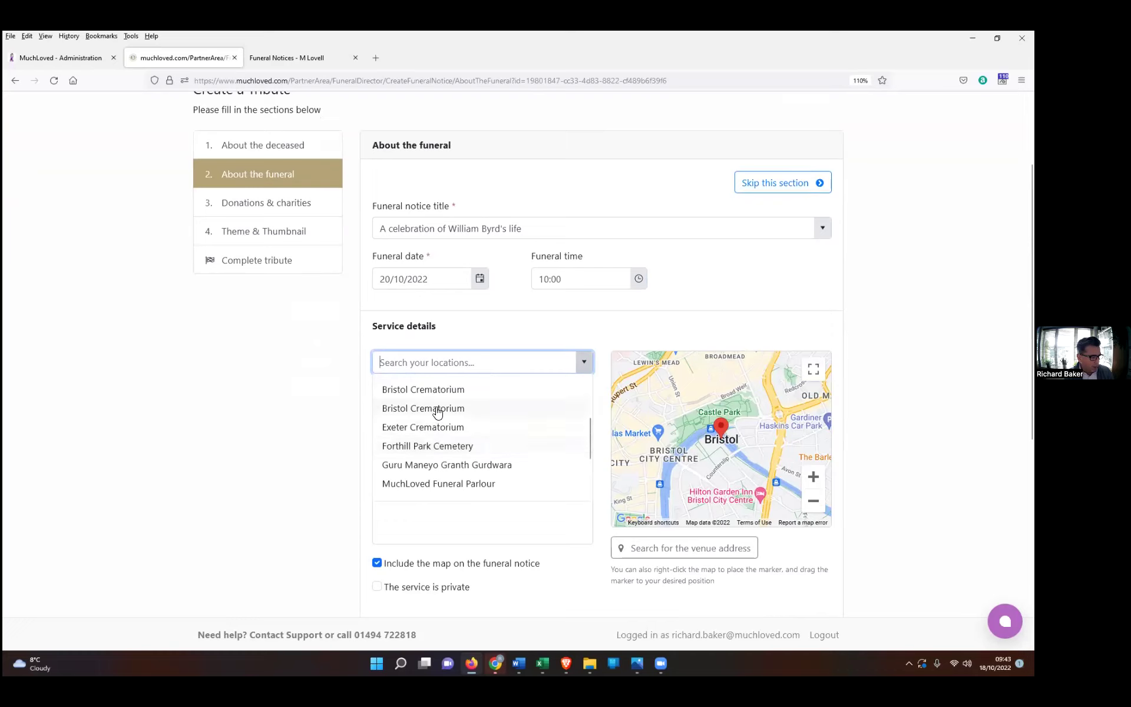
pyautogui.click(423, 431)
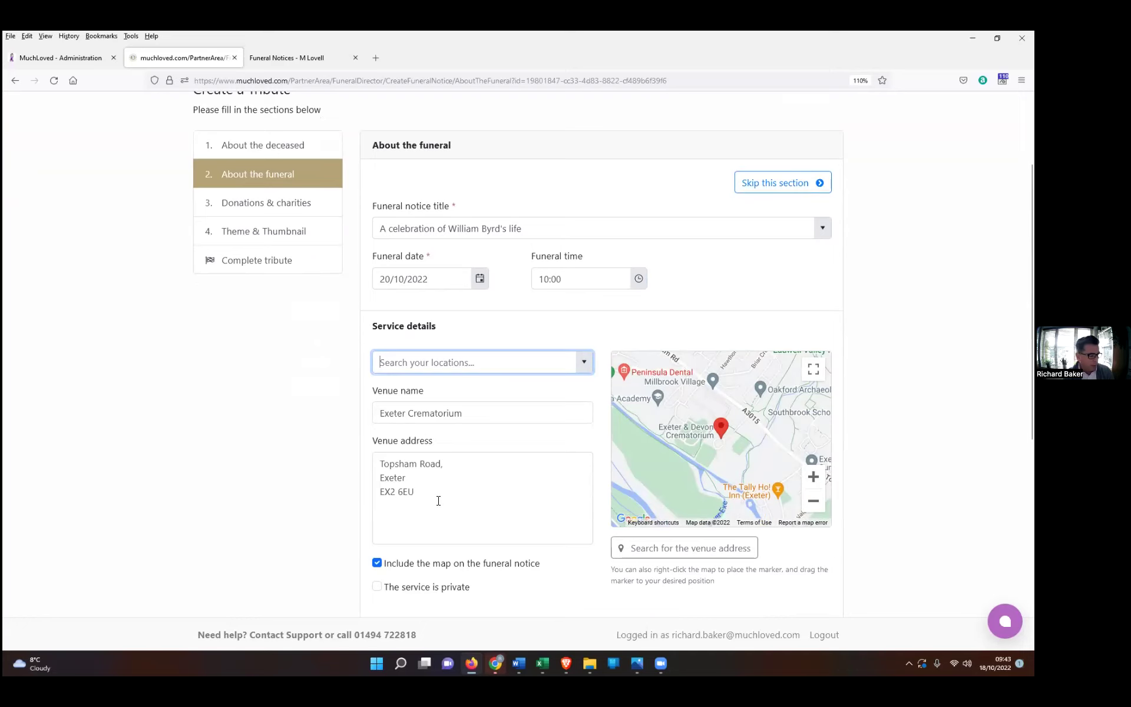
pyautogui.scroll(-1, 438, 501)
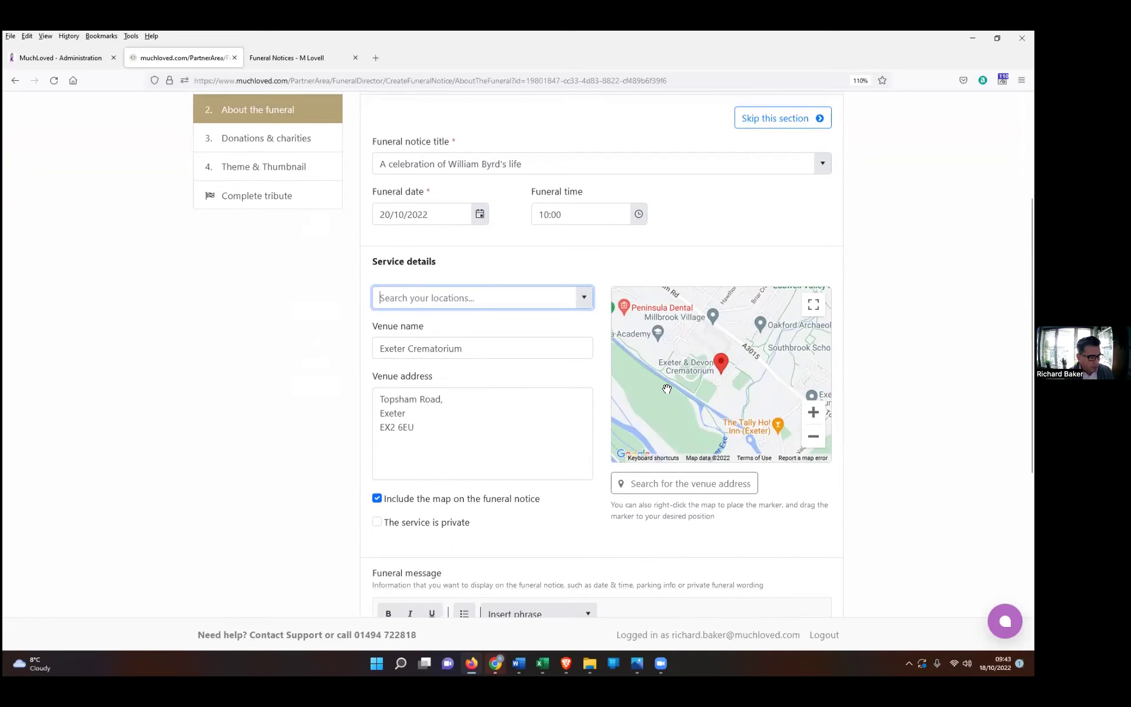
pyautogui.scroll(-2, 465, 447)
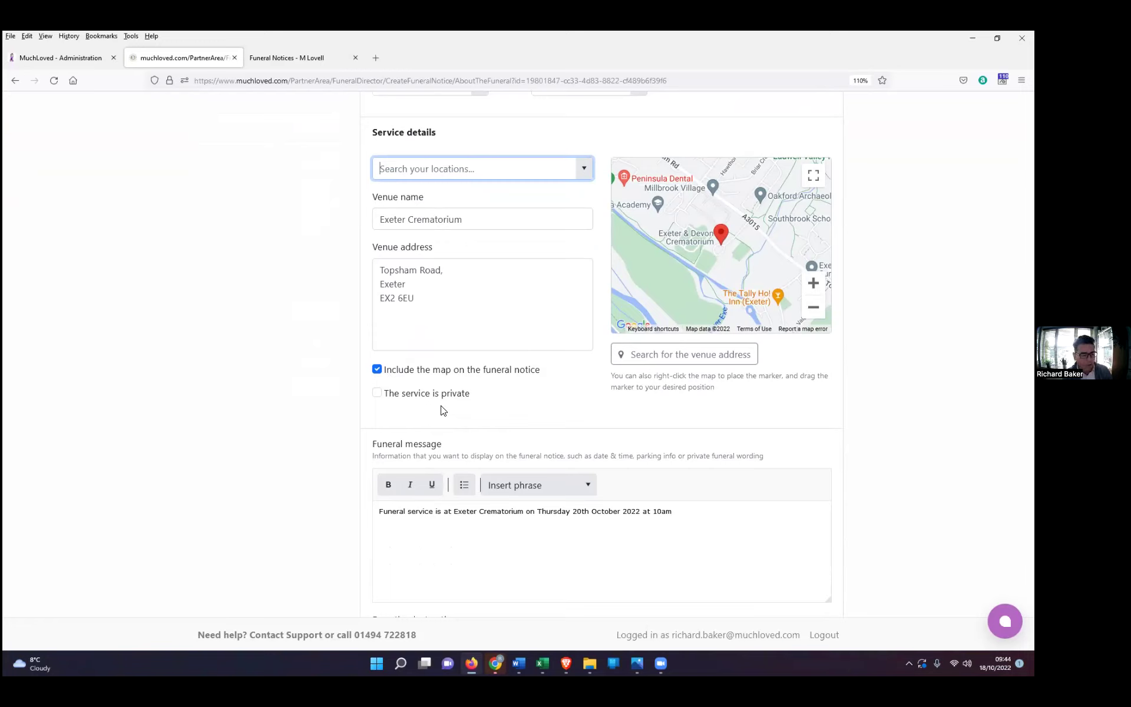
# Step: Mark the service private and insert the suggested Exeter Crematorium funeral message
pyautogui.click(376, 394)
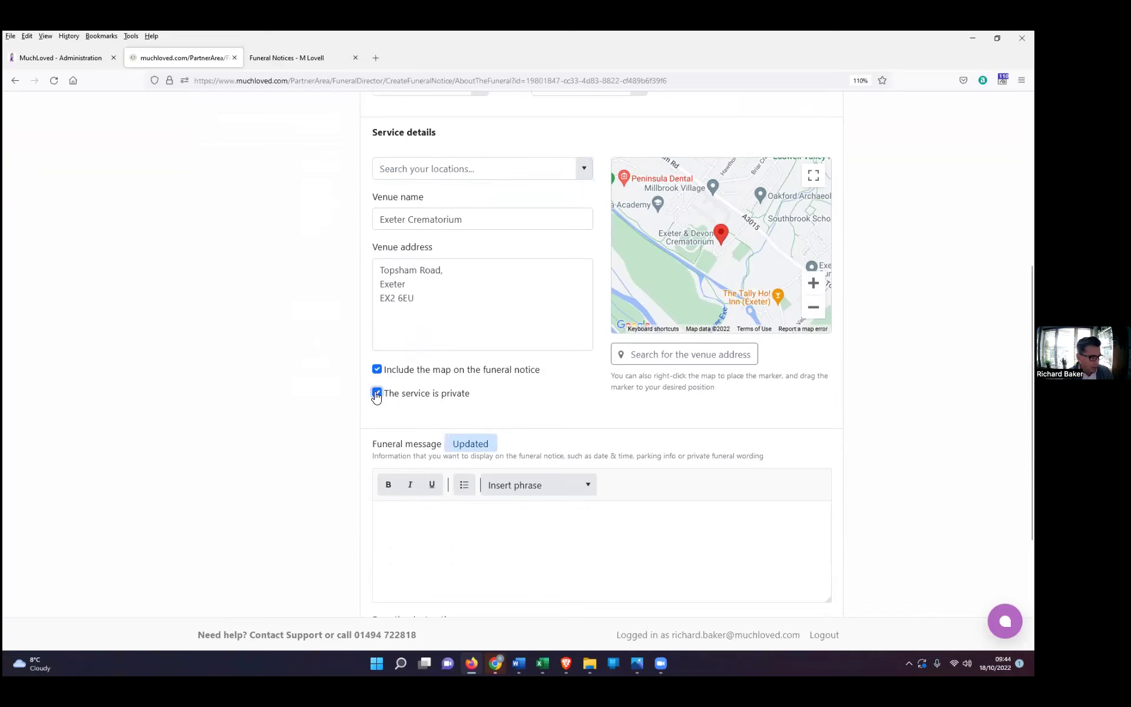
pyautogui.scroll(-1, 524, 523)
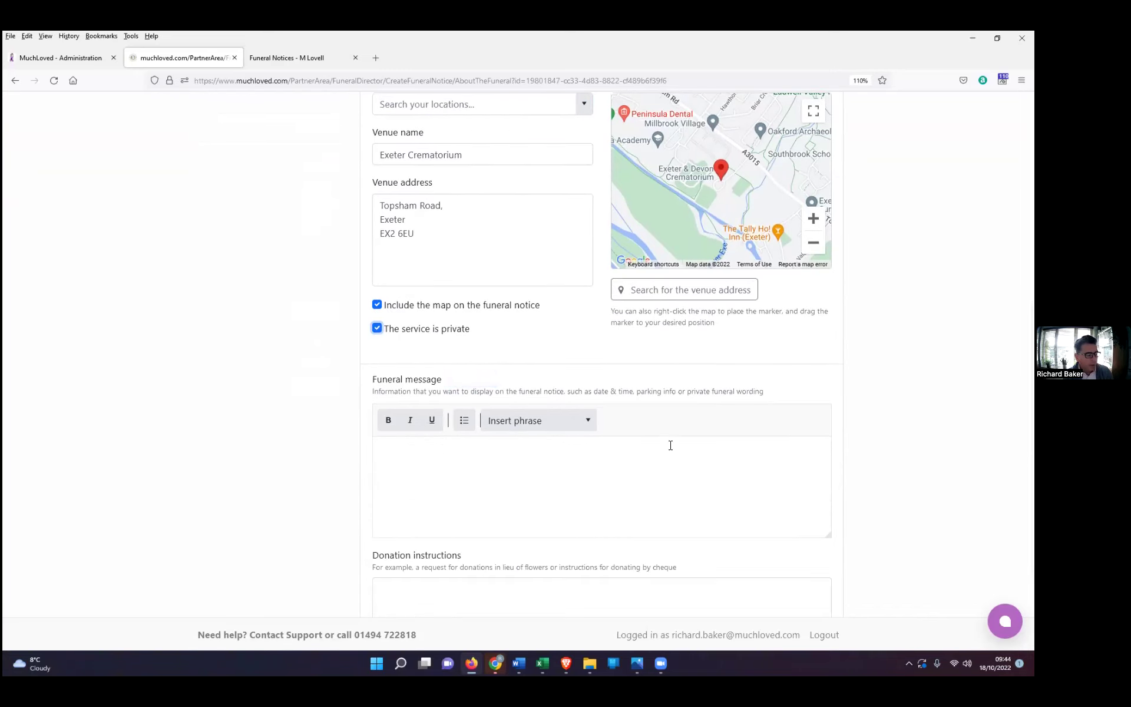
pyautogui.click(587, 423)
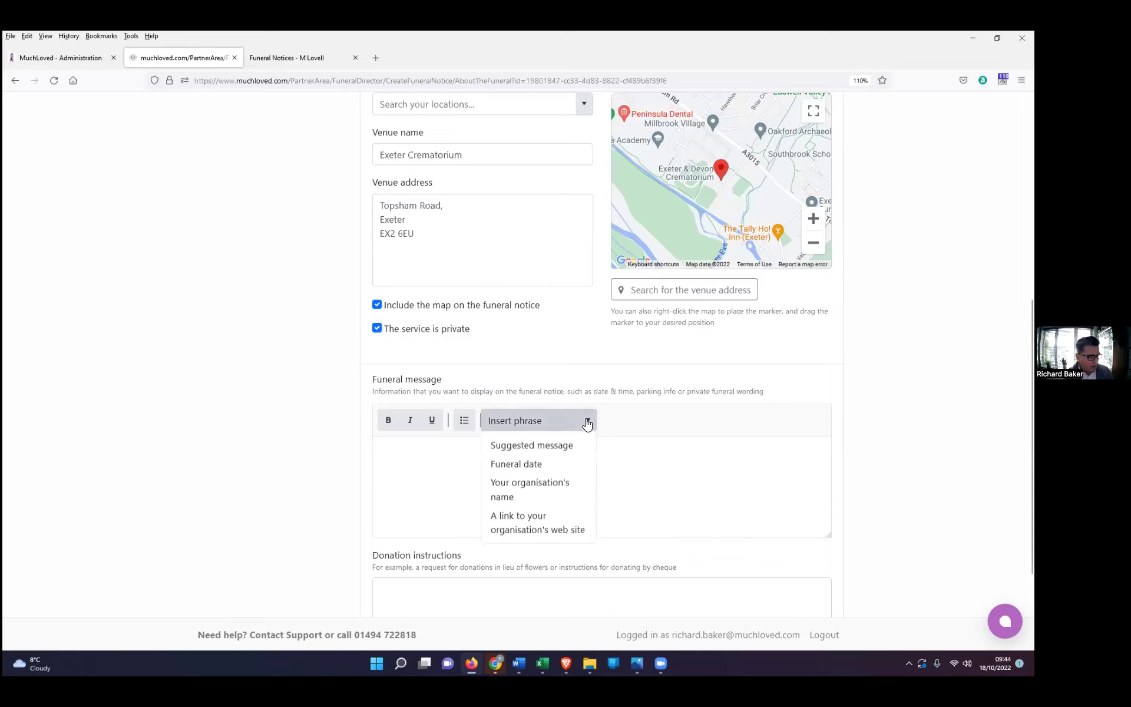
pyautogui.click(518, 449)
pyautogui.scroll(-3, 682, 468)
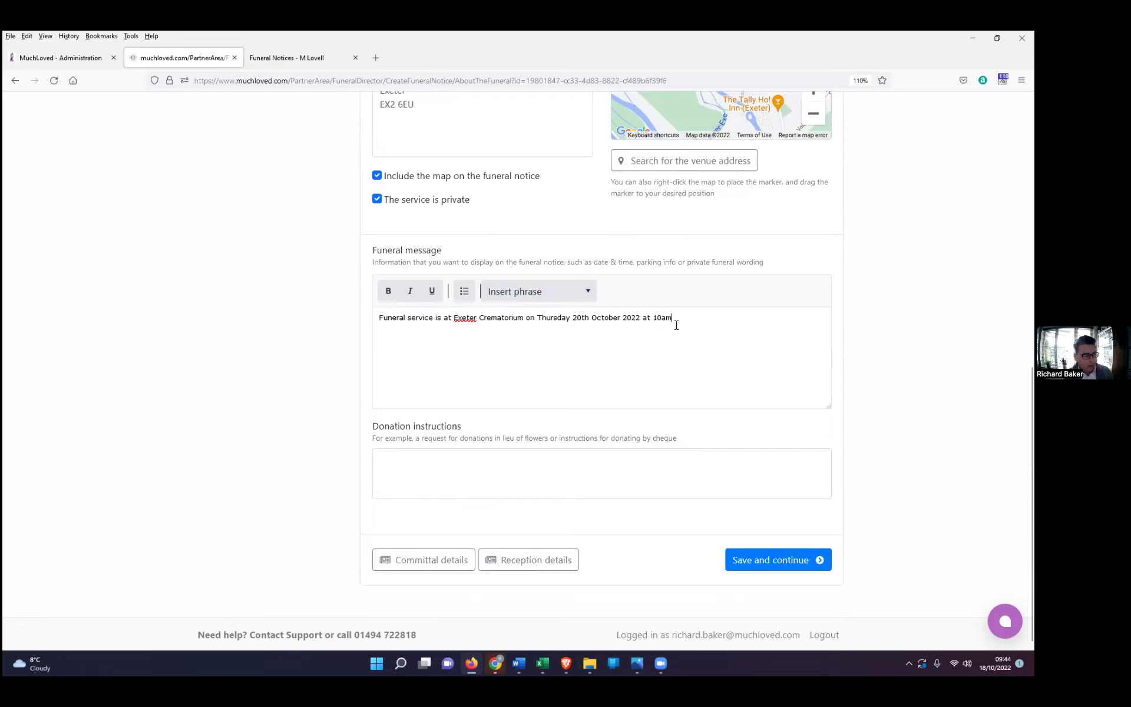
pyautogui.click(455, 460)
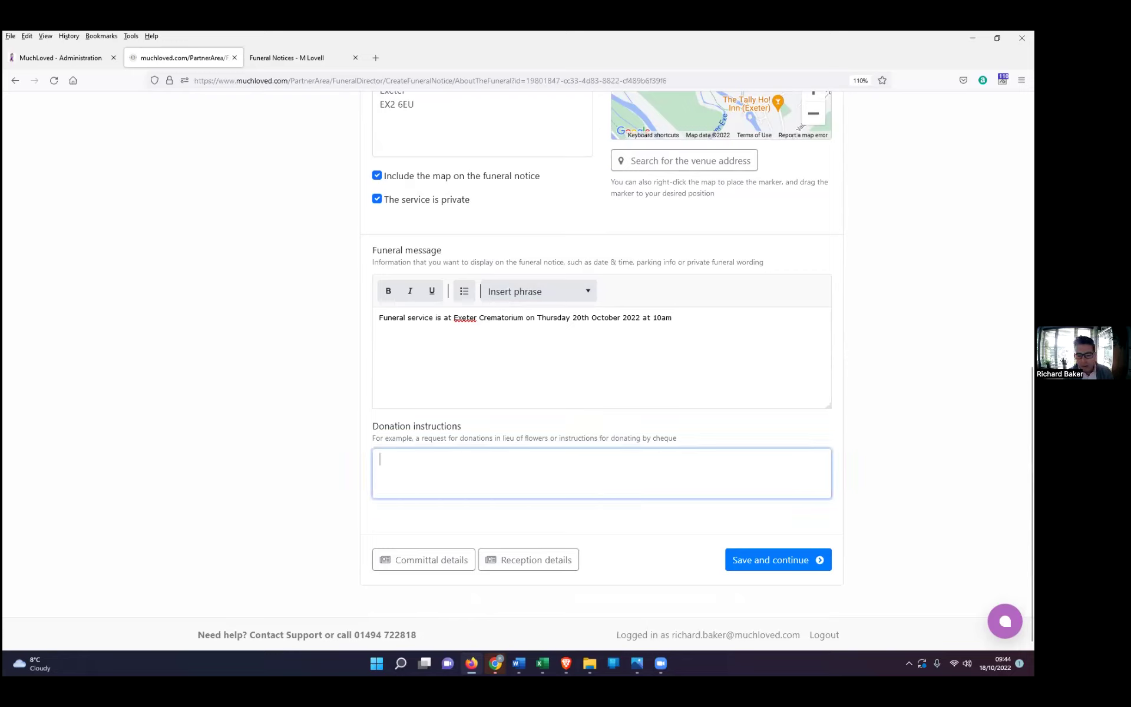
pyautogui.hotkey('alt', 'Tab')
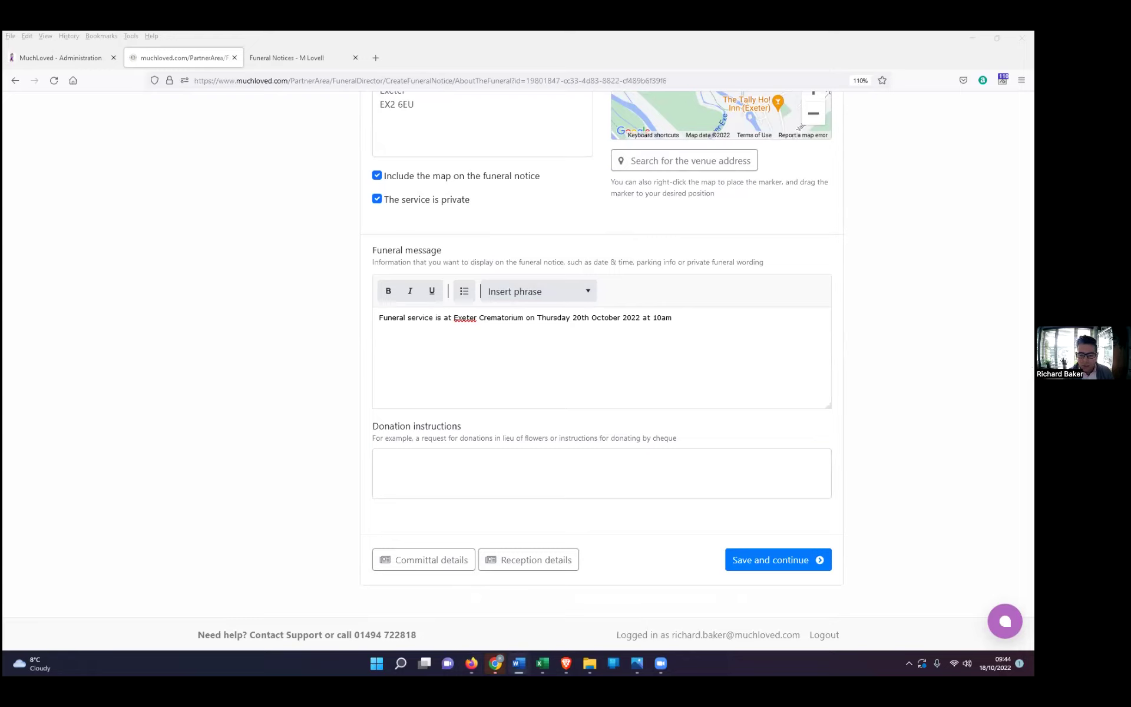
# Step: Paste the in-lieu-of-flowers charity donation wording into the Donation instructions box
pyautogui.click(411, 471)
pyautogui.rightClick(413, 472)
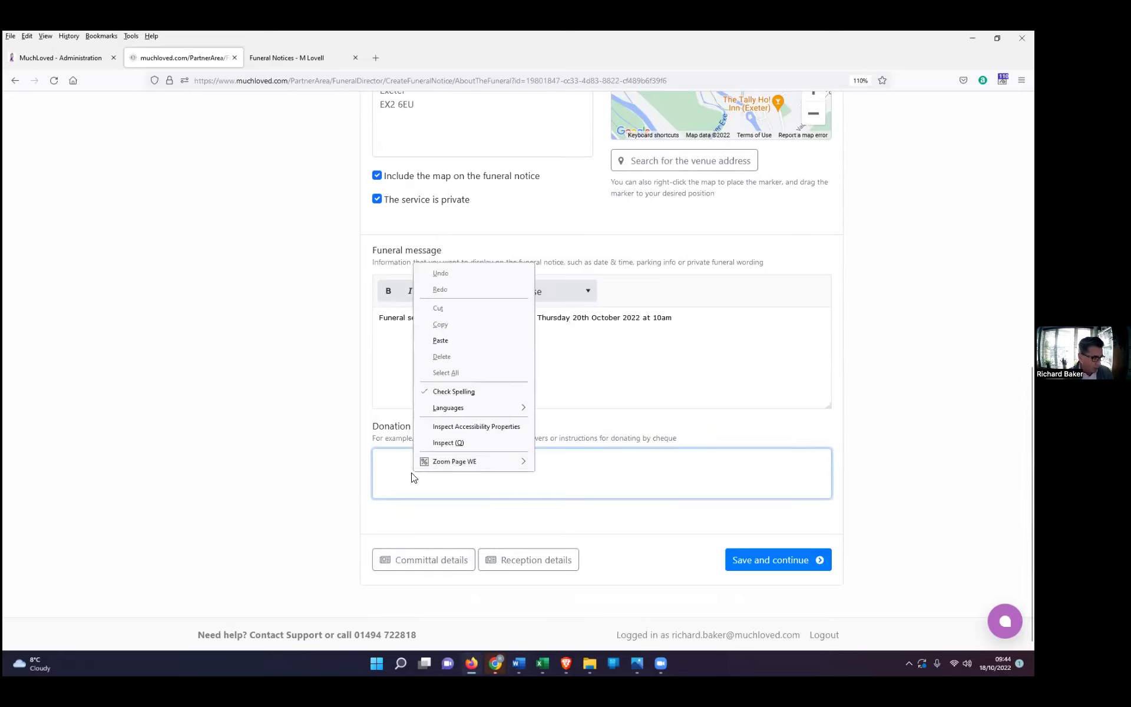
pyautogui.click(440, 340)
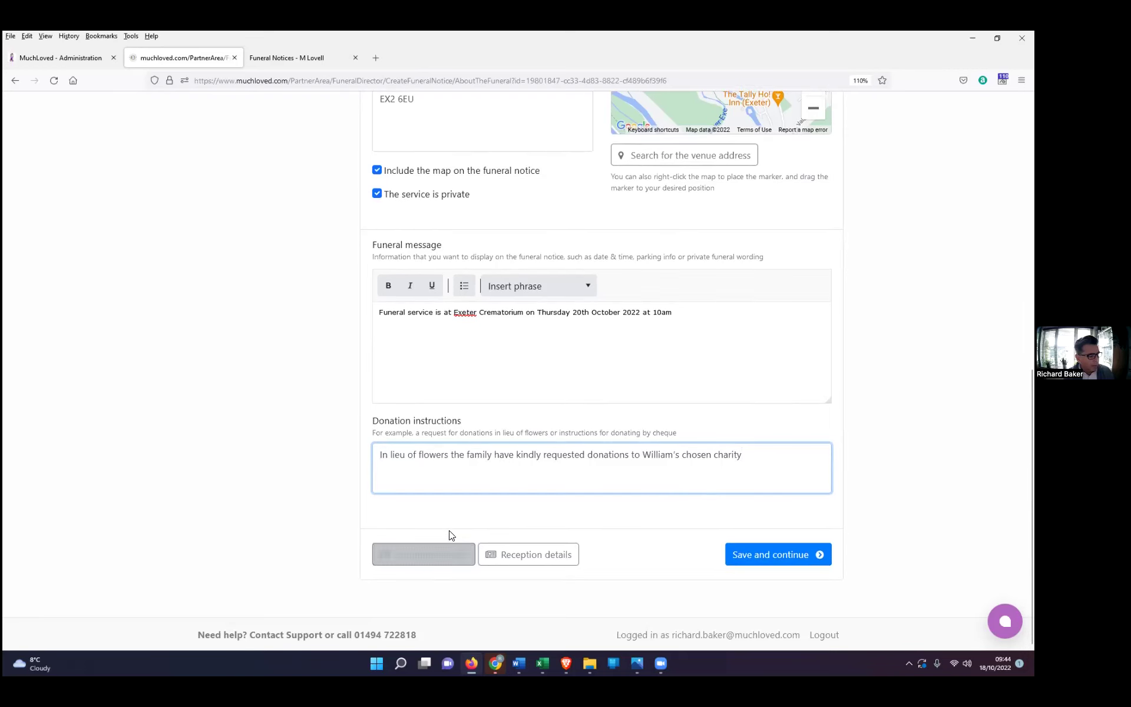
pyautogui.click(449, 554)
pyautogui.scroll(3, 417, 516)
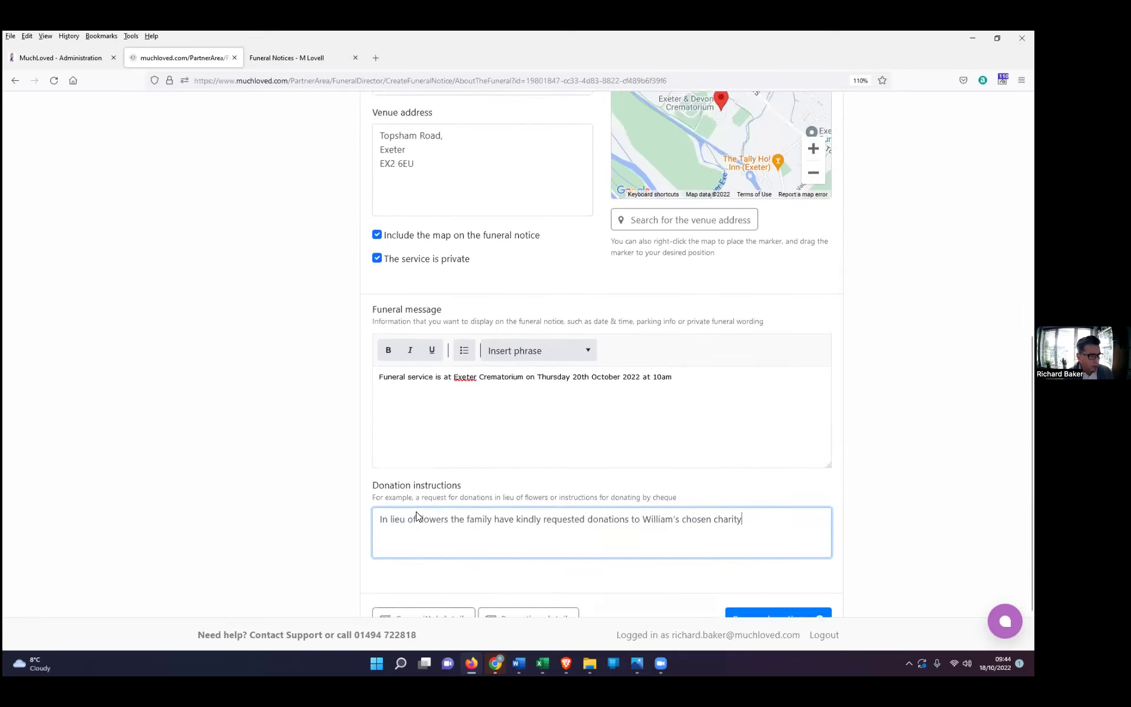
pyautogui.scroll(-3, 417, 518)
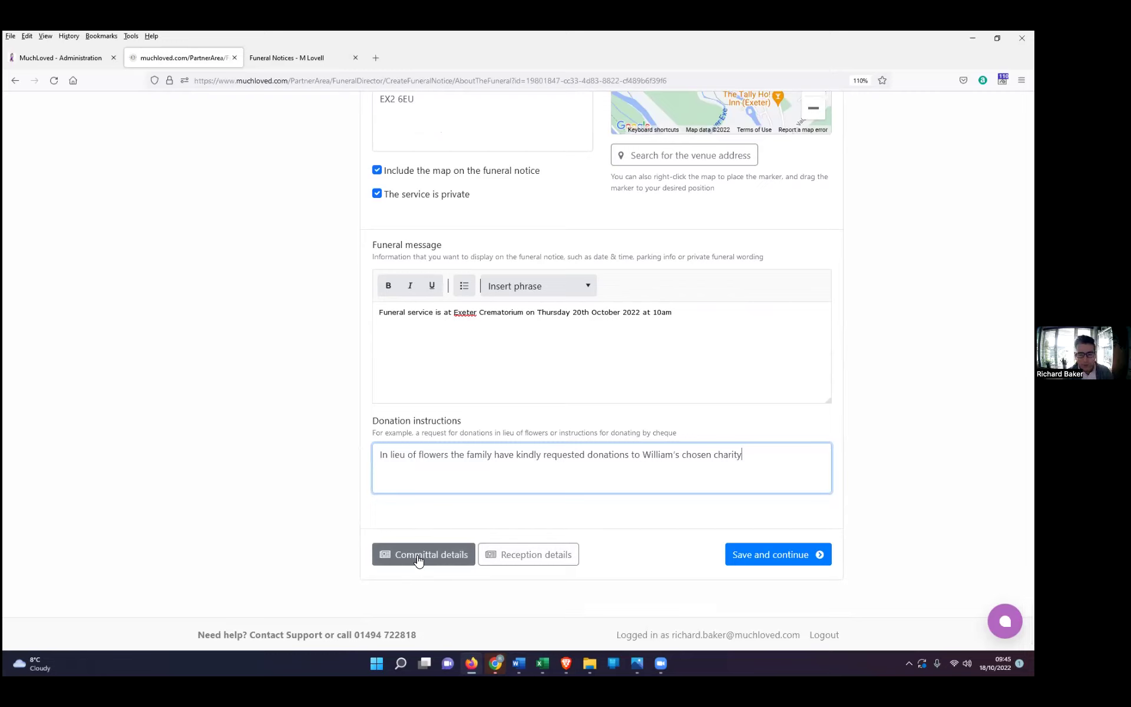
# Step: Save the funeral details, then search 'muchloved' and add MuchLoved Charitable Trust as the charity
pyautogui.click(766, 560)
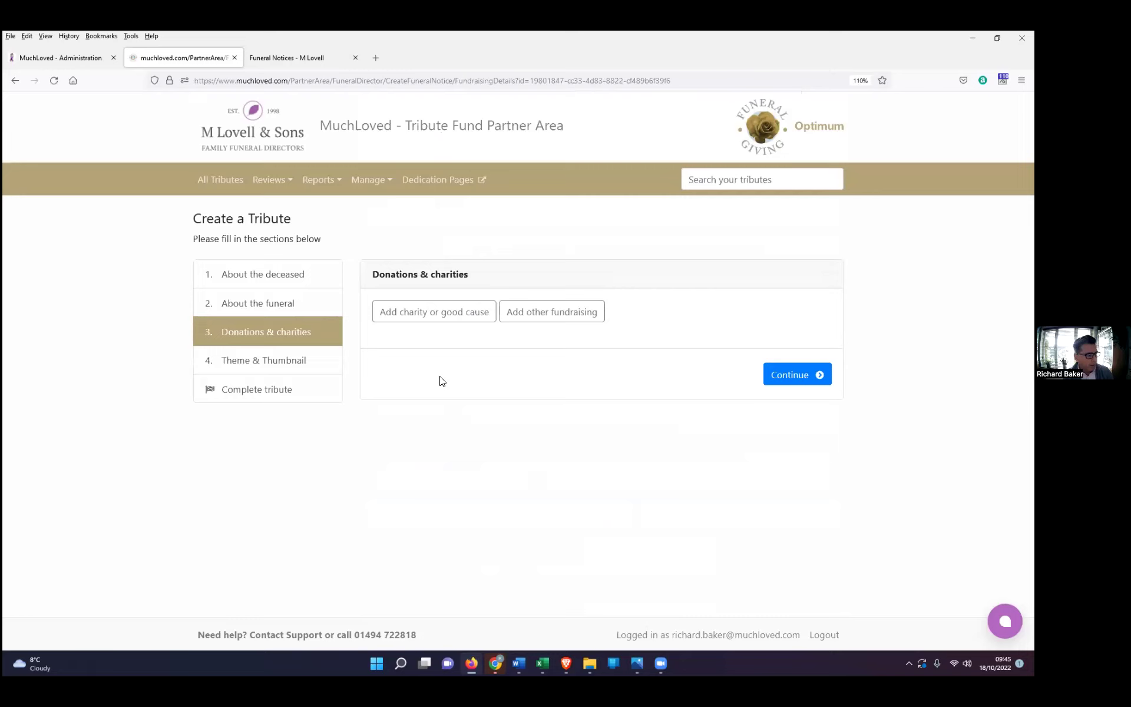
pyautogui.click(424, 317)
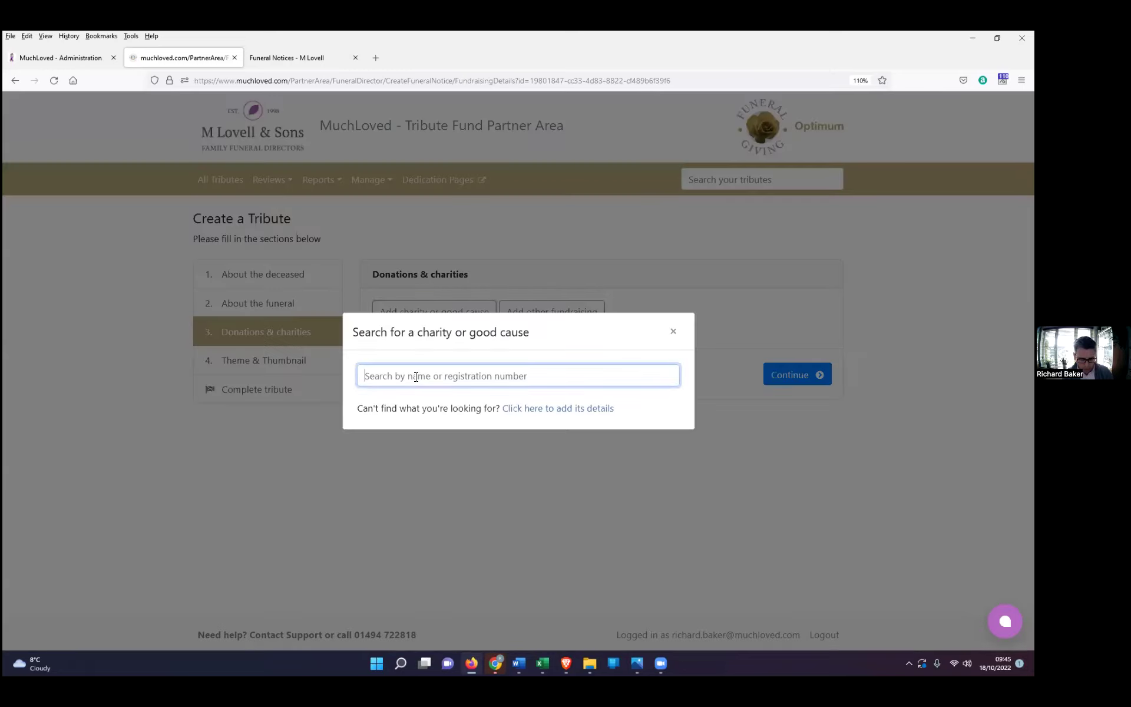
pyautogui.write('muchloved')
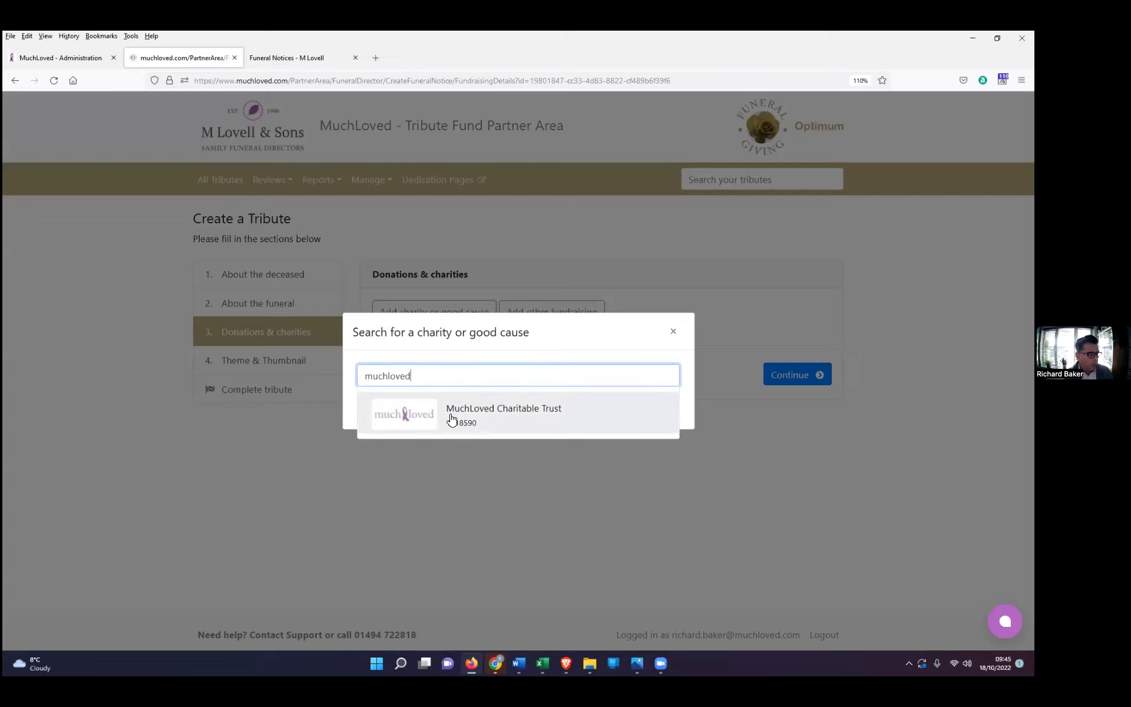
pyautogui.click(451, 418)
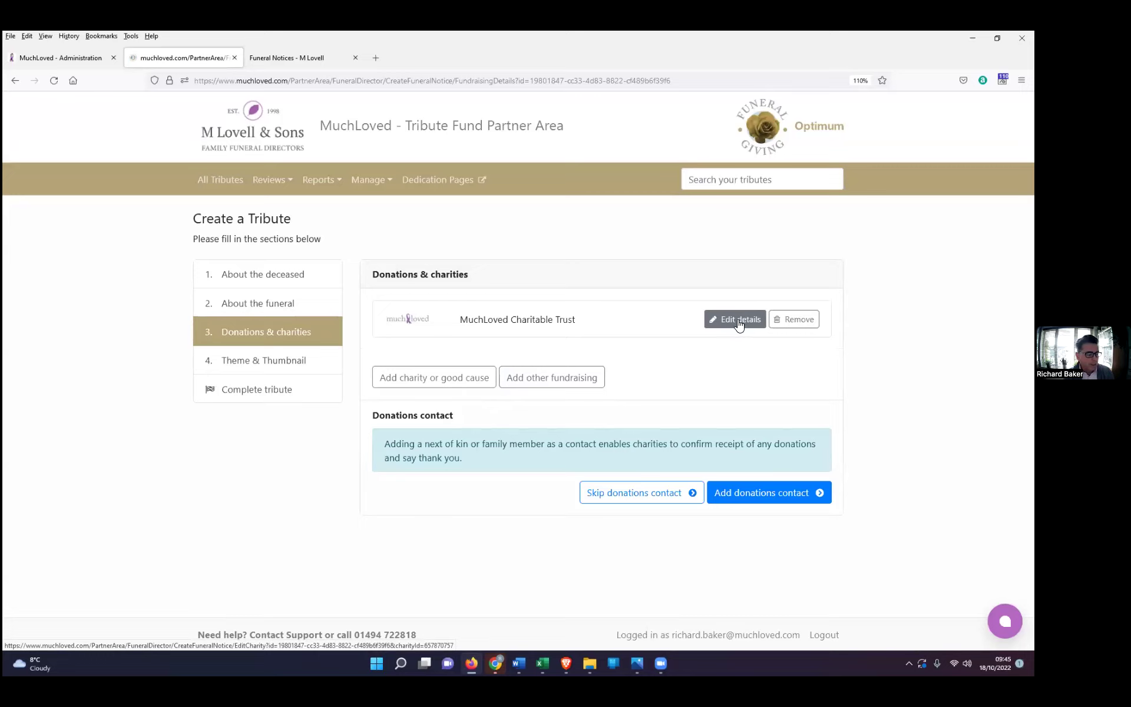
pyautogui.click(740, 324)
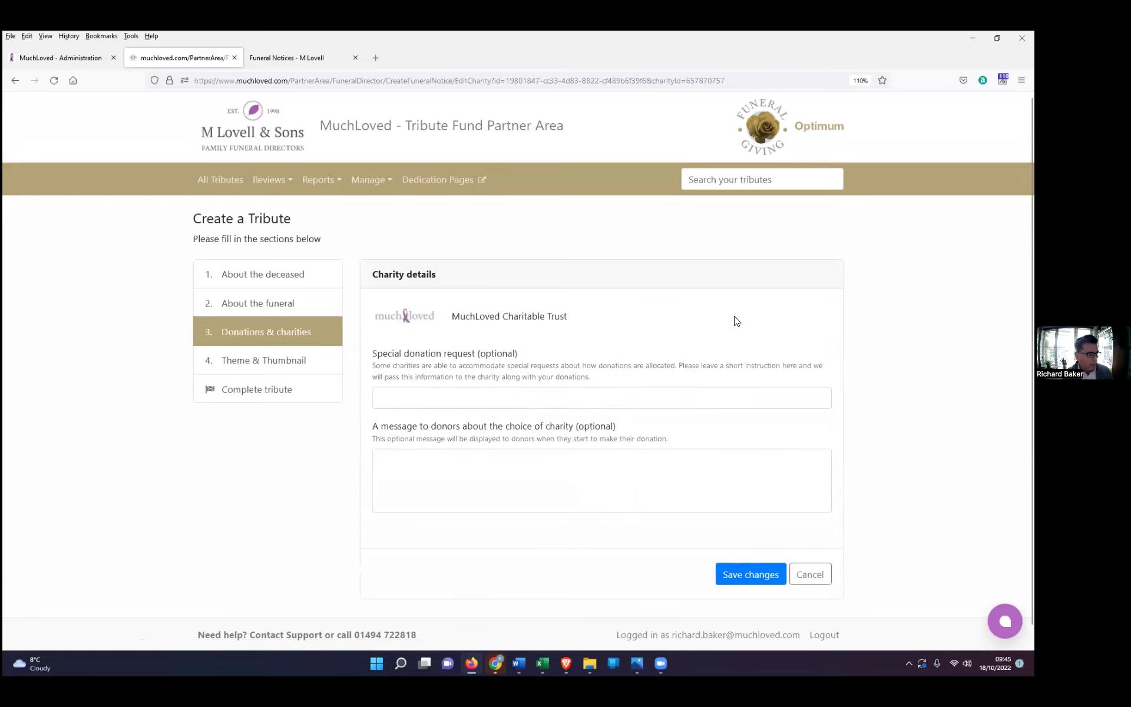
pyautogui.scroll(-1, 652, 350)
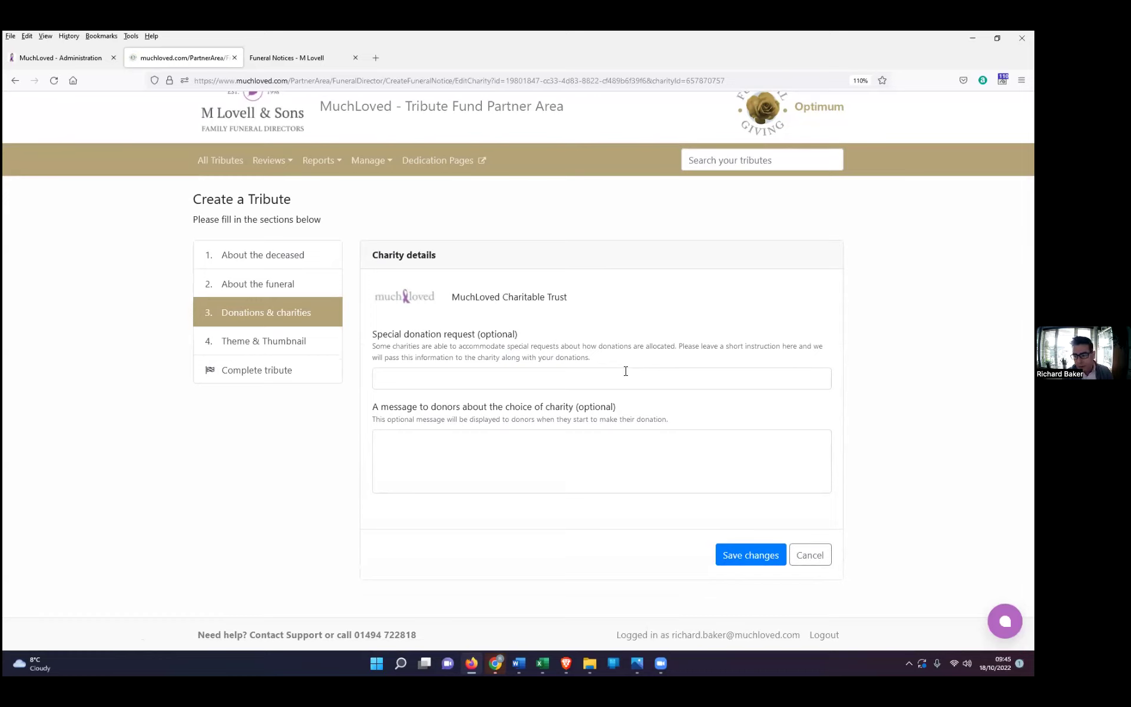
pyautogui.click(434, 379)
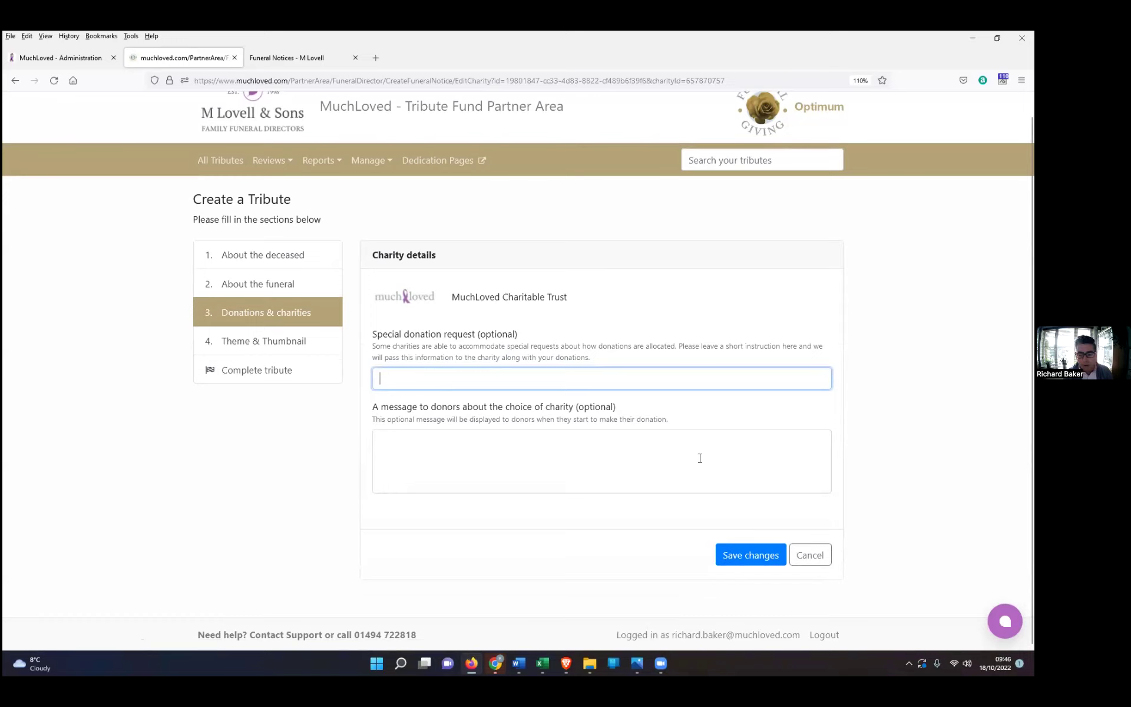
pyautogui.click(818, 560)
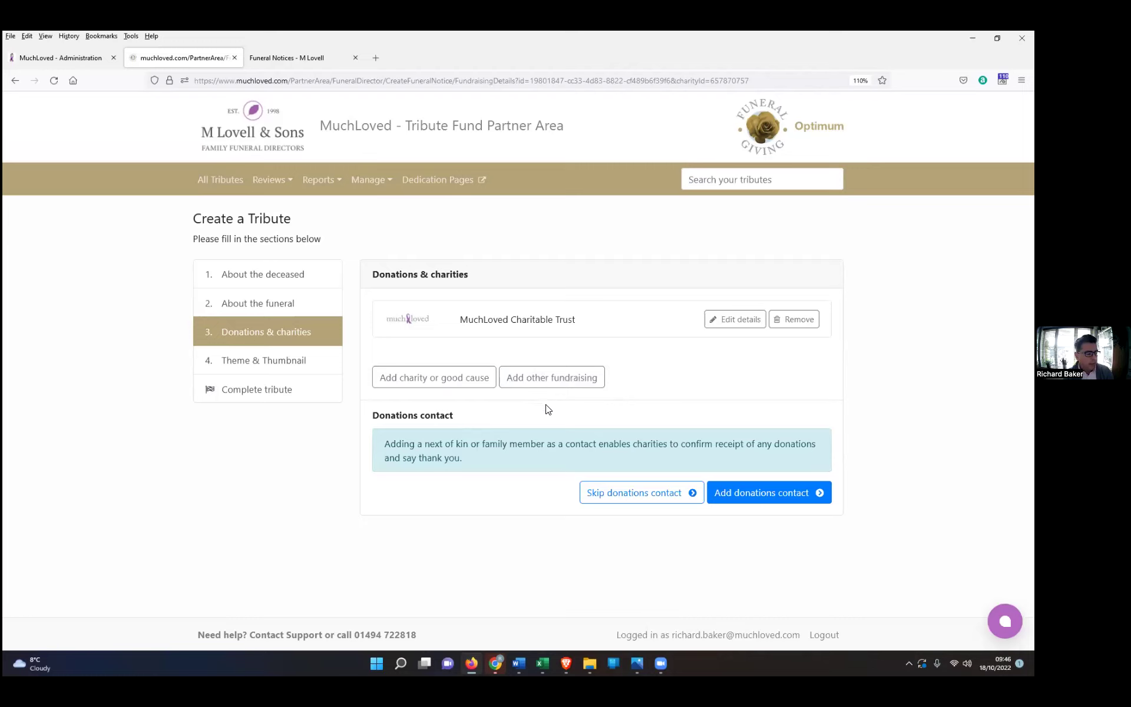
# Step: Begin an other-fundraising entry, then cancel it so only MuchLoved Charitable Trust remains
pyautogui.click(551, 380)
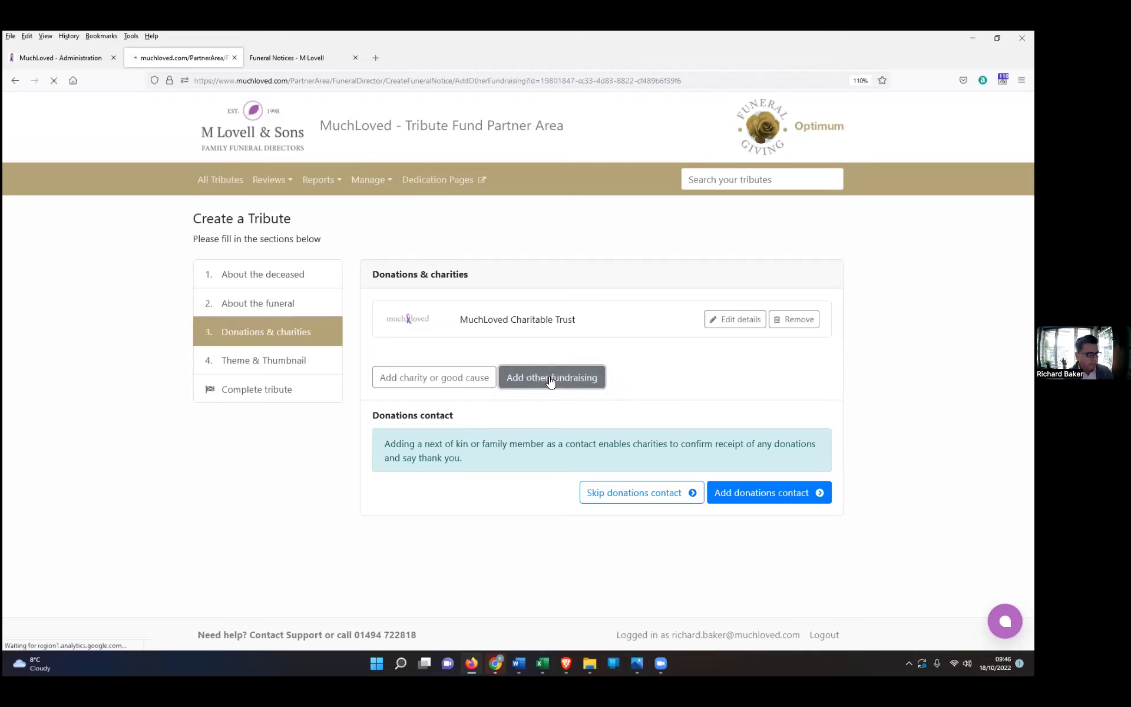
pyautogui.click(528, 383)
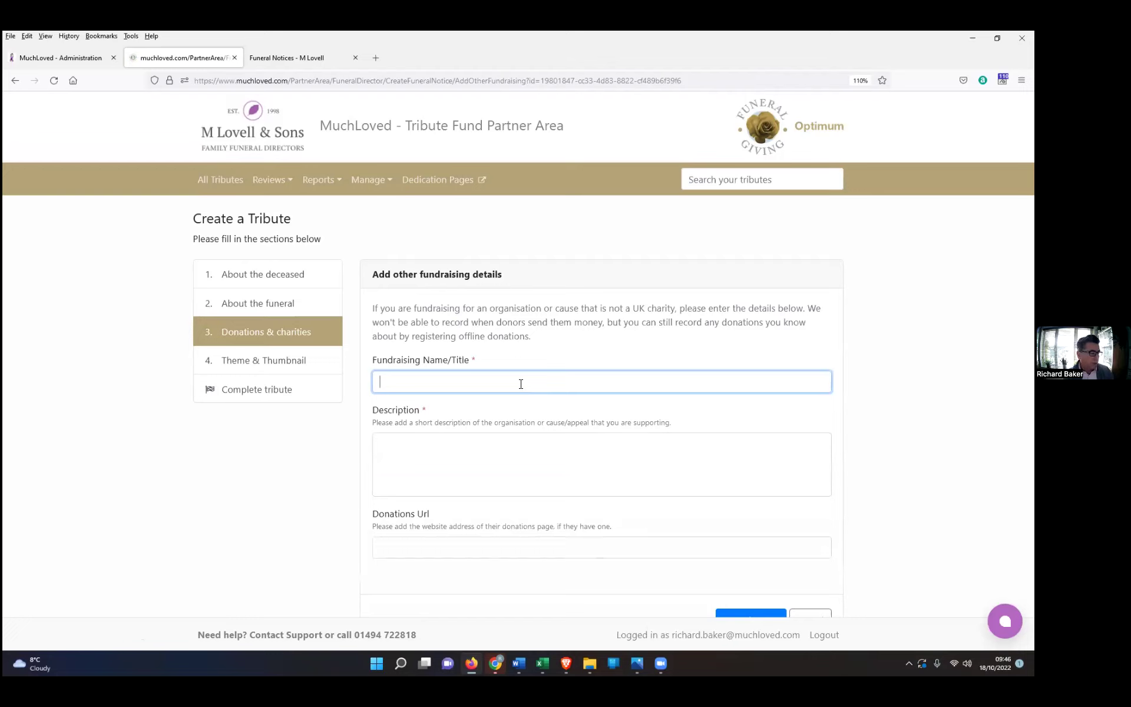
pyautogui.click(446, 471)
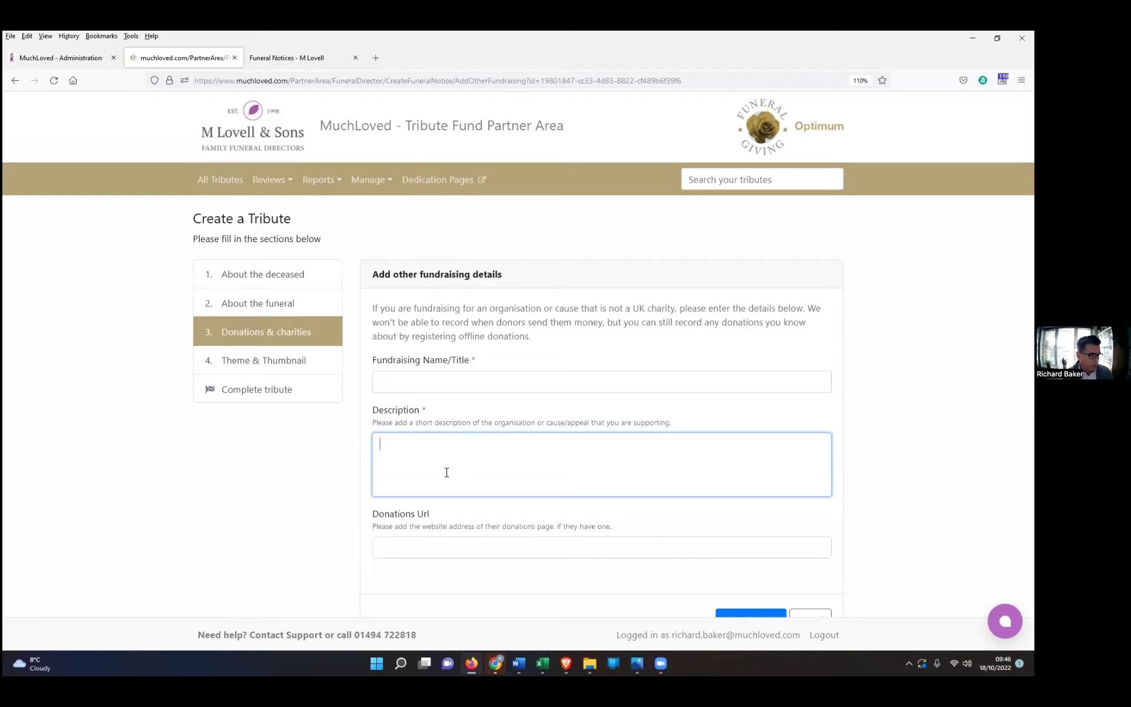
pyautogui.scroll(-1, 447, 472)
pyautogui.click(419, 483)
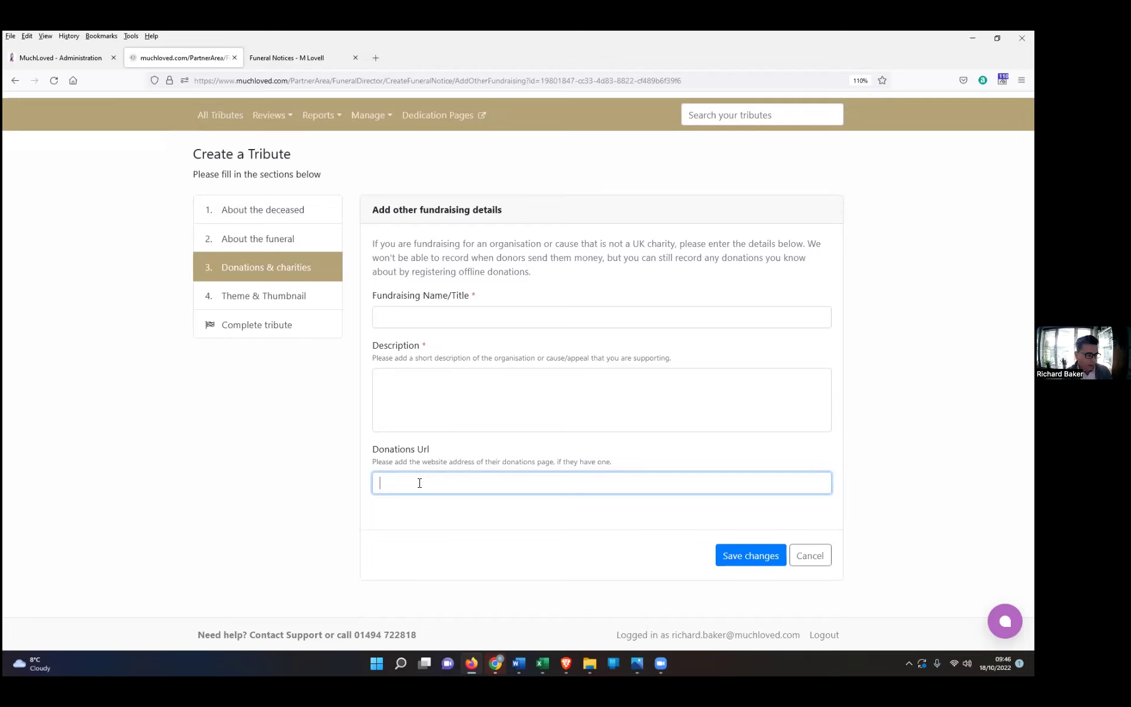
pyautogui.click(815, 558)
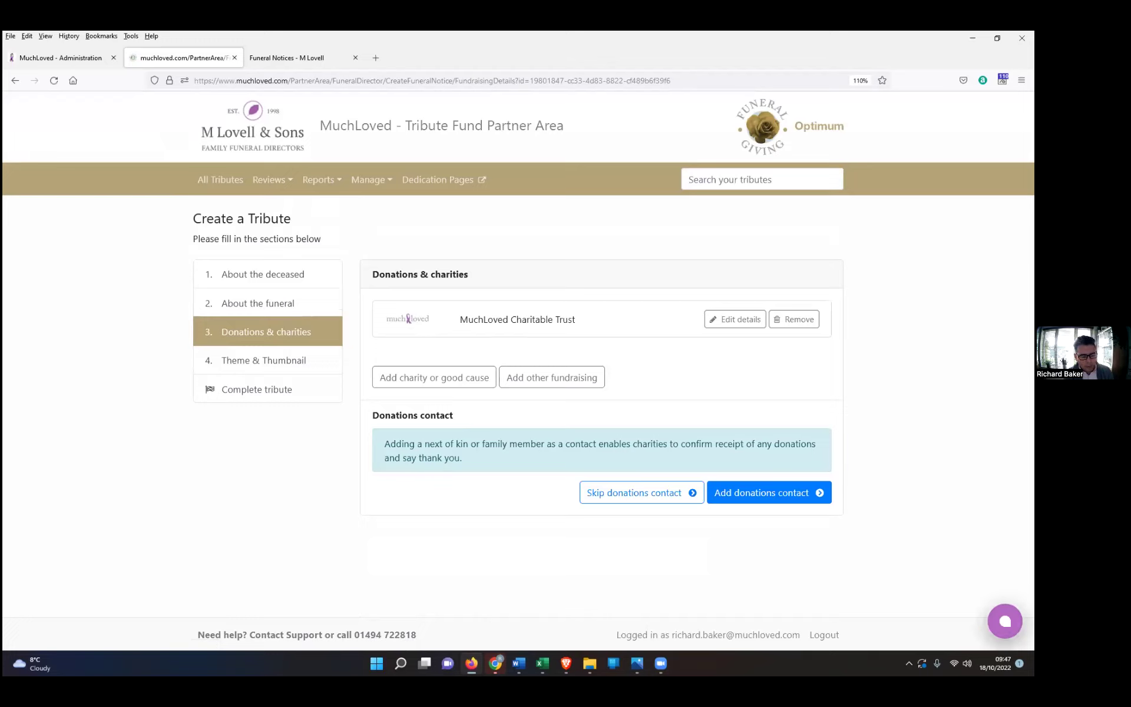
# Step: Toggle the live chat, then start a new donations contact and scroll to its blank form
pyautogui.click(1005, 621)
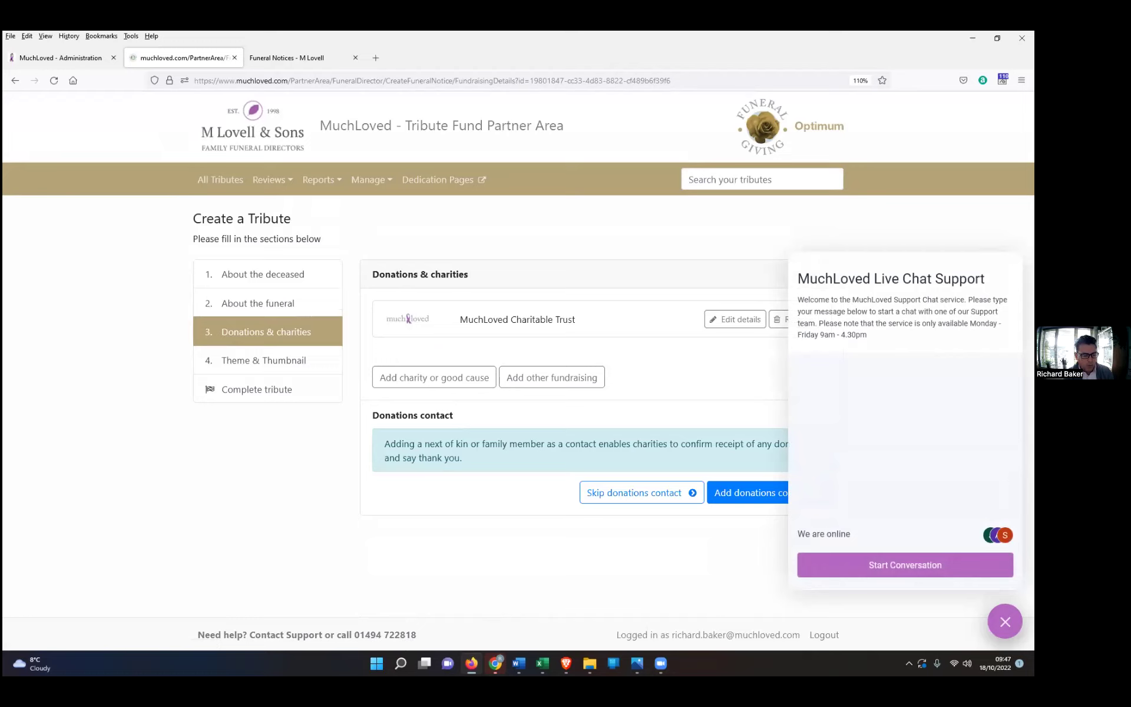
pyautogui.click(1004, 621)
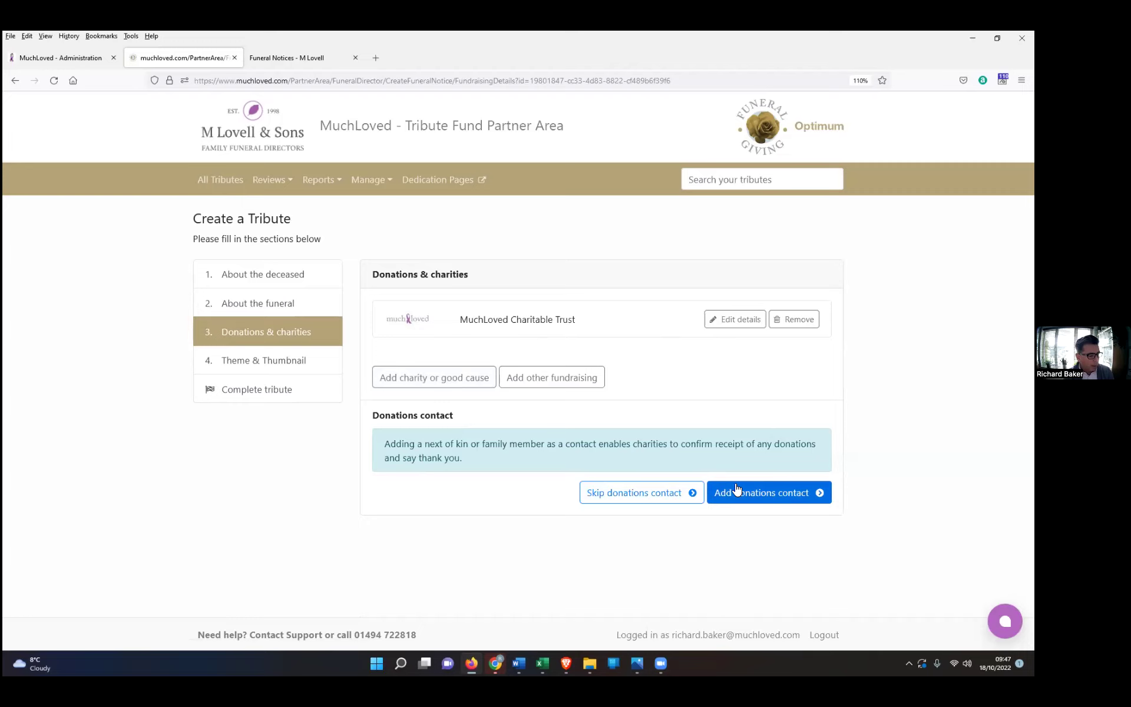
pyautogui.moveTo(463, 469); pyautogui.dragTo(379, 443)
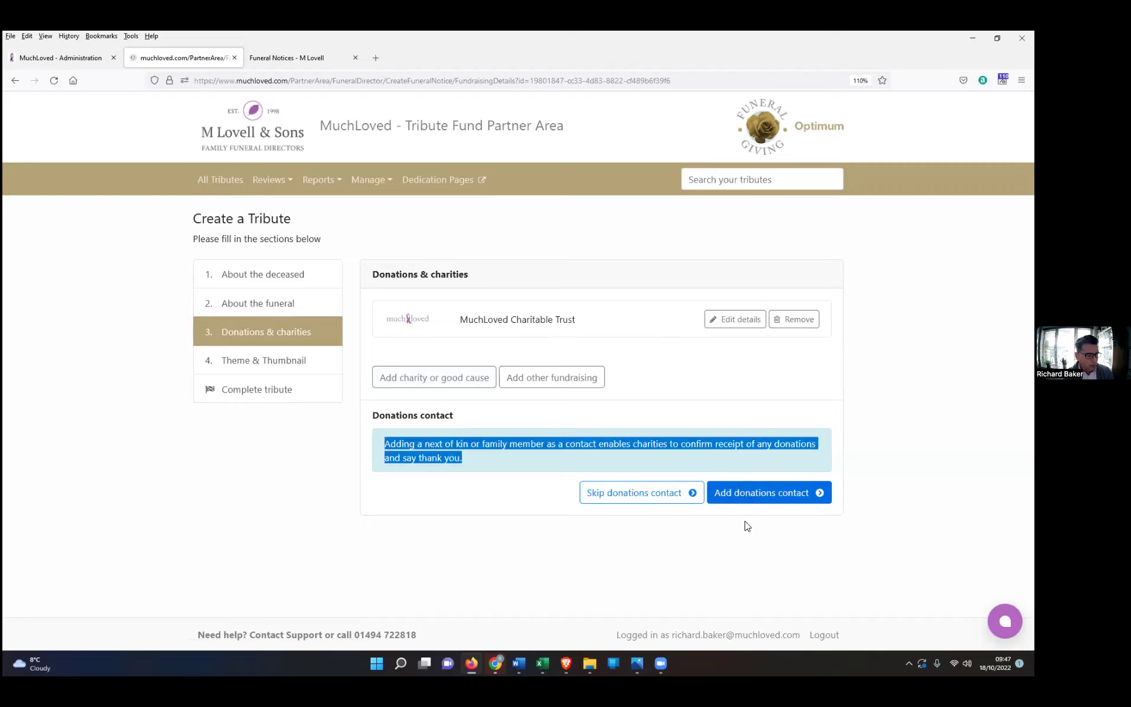
pyautogui.click(731, 462)
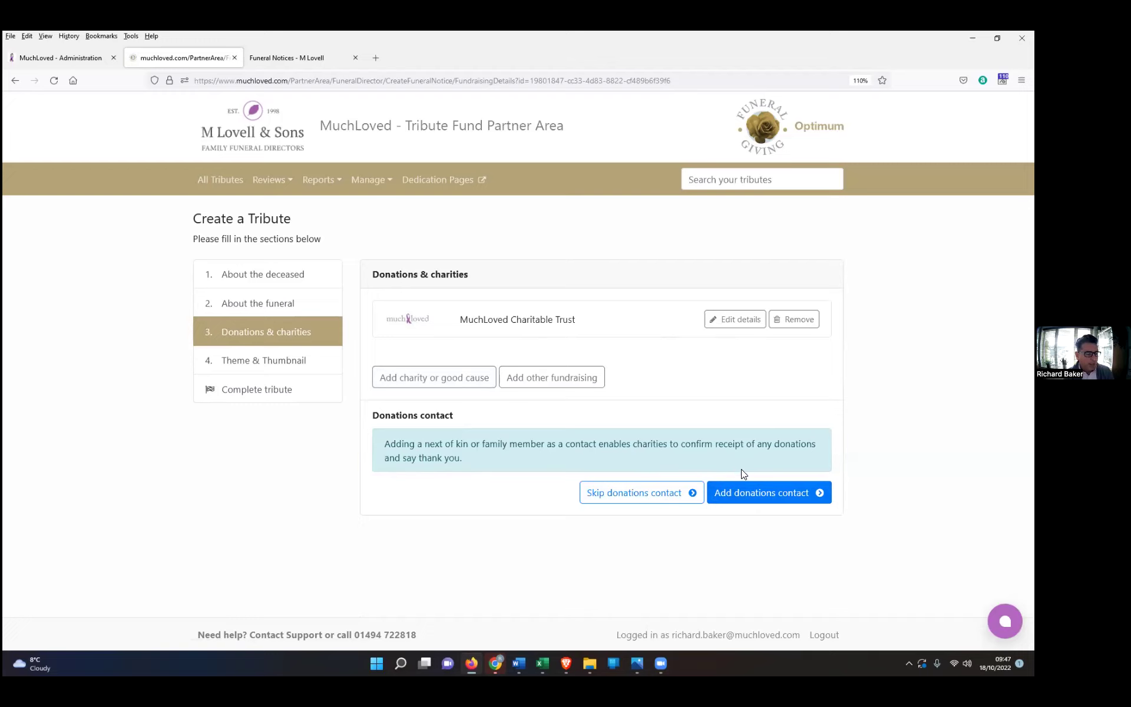
pyautogui.click(763, 493)
pyautogui.scroll(-4, 763, 495)
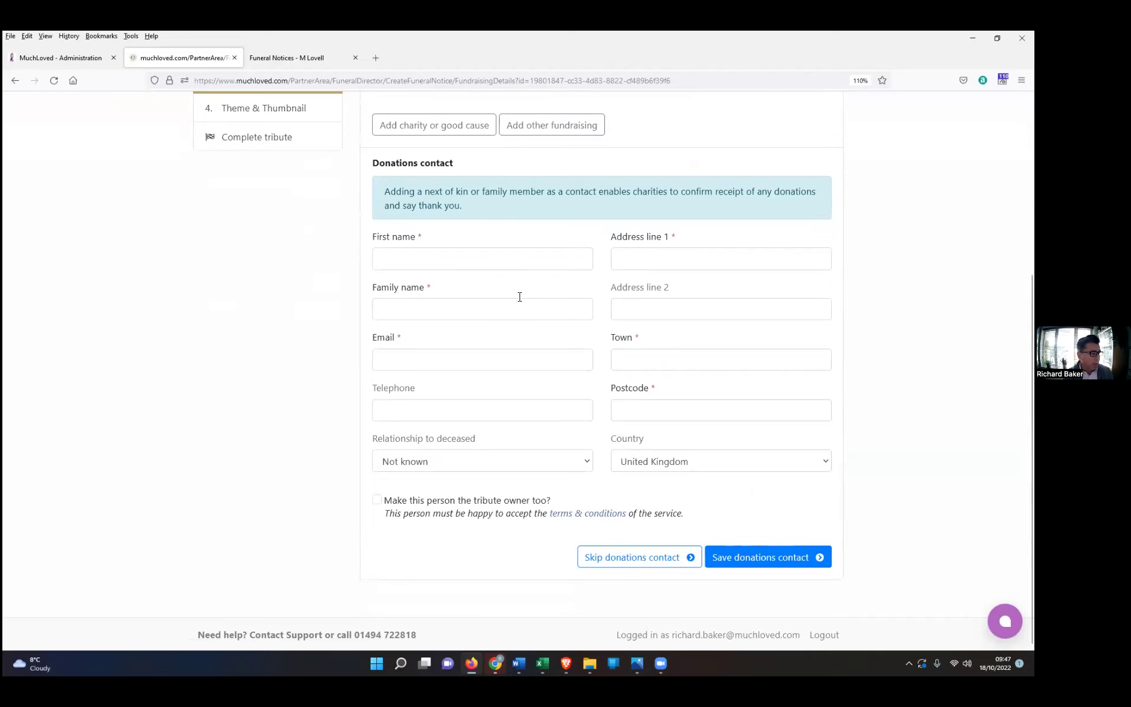
# Step: Make the contact the tribute owner too, then skip the donations contact
pyautogui.click(377, 500)
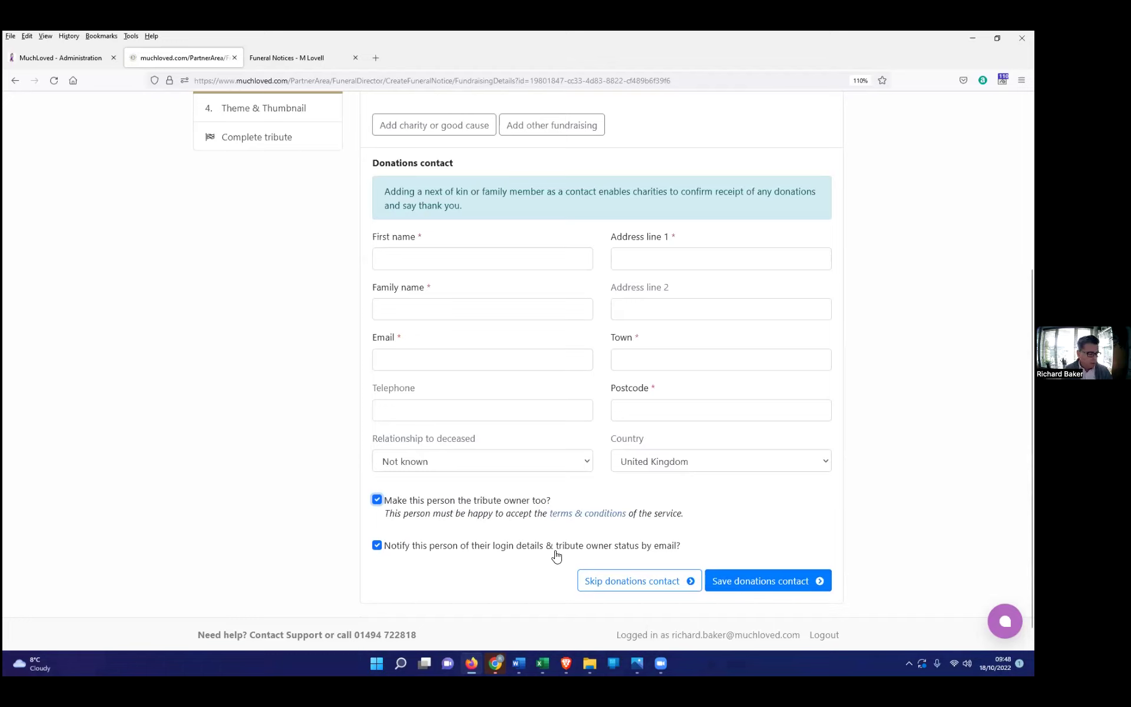
pyautogui.click(641, 586)
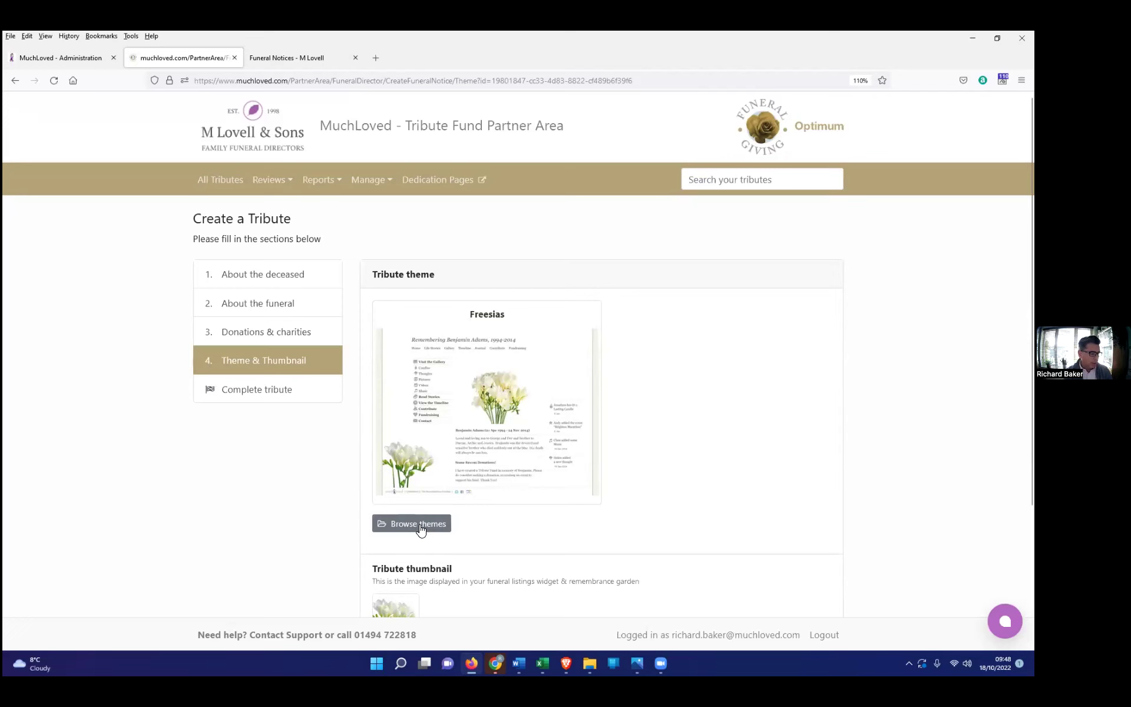
# Step: Browse the theme categories and choose Golf - 18 Holes from Sports
pyautogui.click(419, 524)
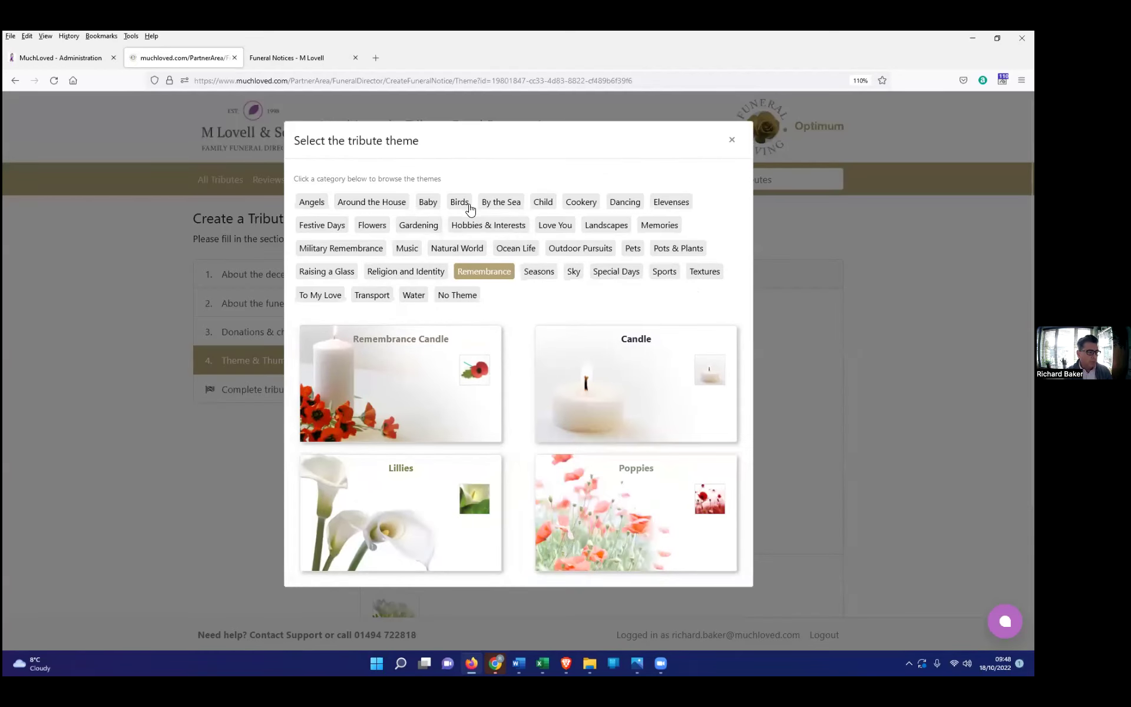
pyautogui.click(500, 203)
pyautogui.click(544, 202)
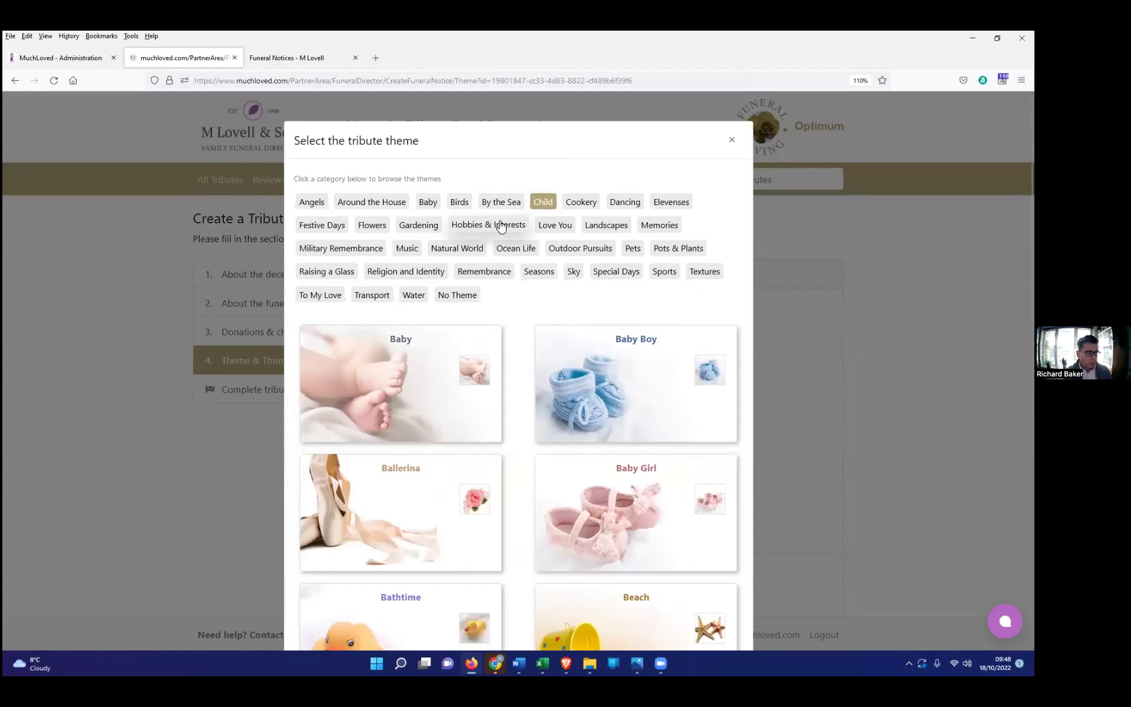
pyautogui.click(503, 226)
pyautogui.click(513, 249)
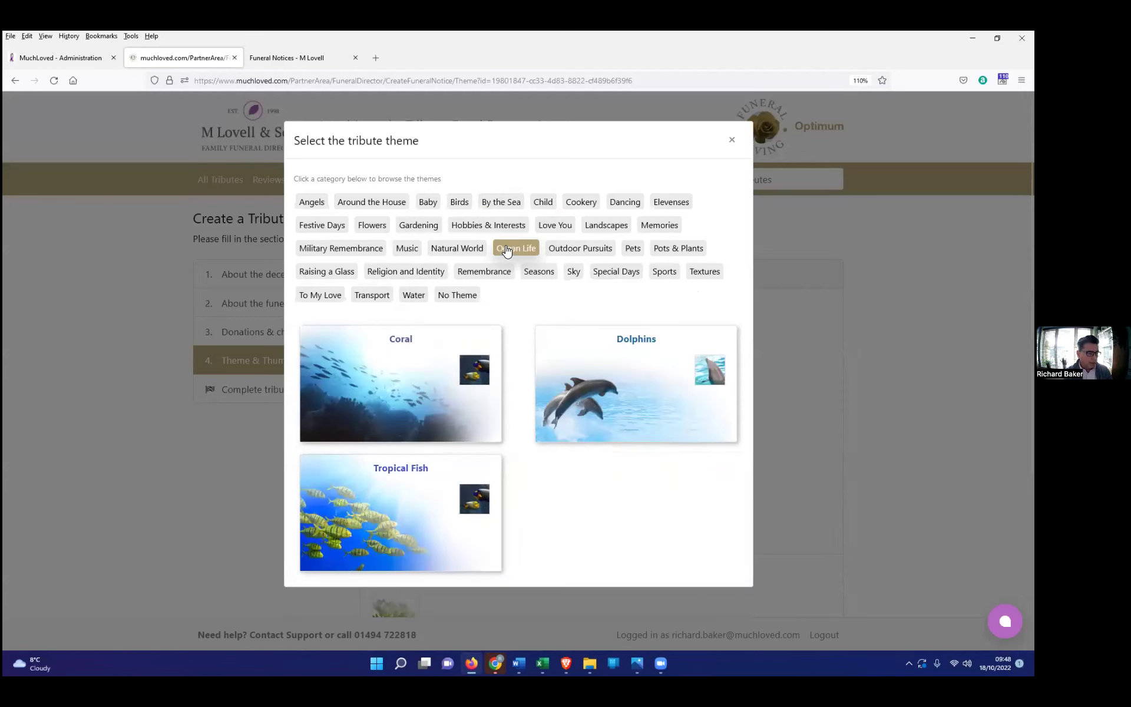
pyautogui.click(327, 275)
pyautogui.click(392, 275)
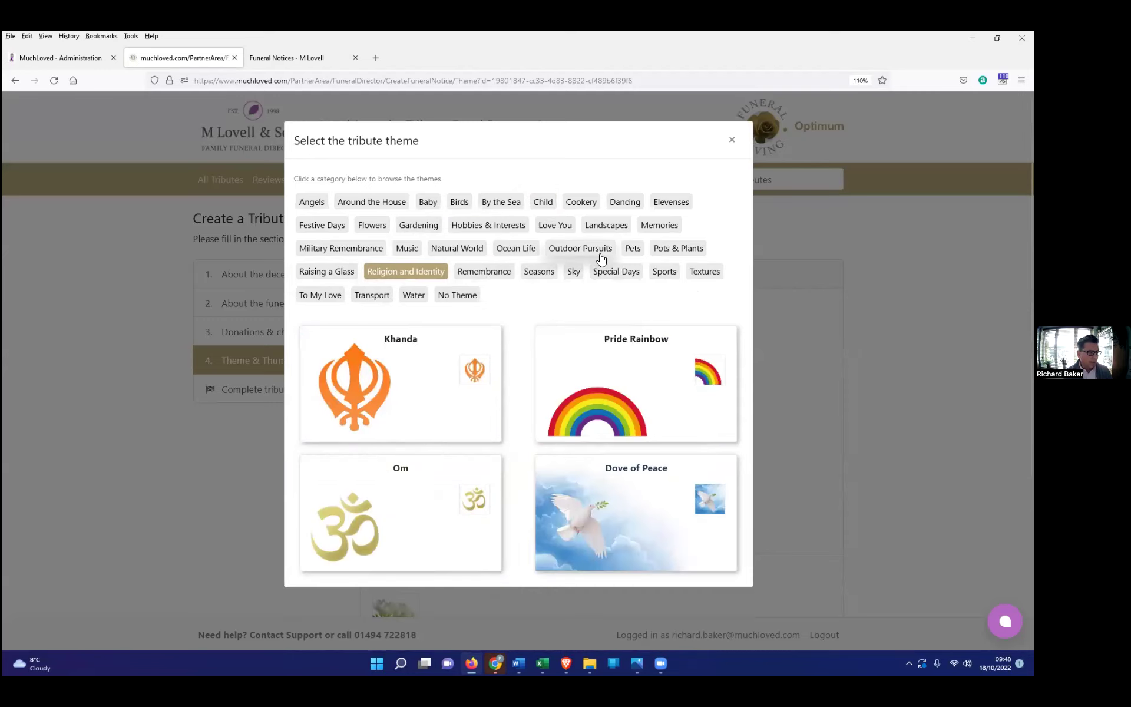
pyautogui.click(672, 272)
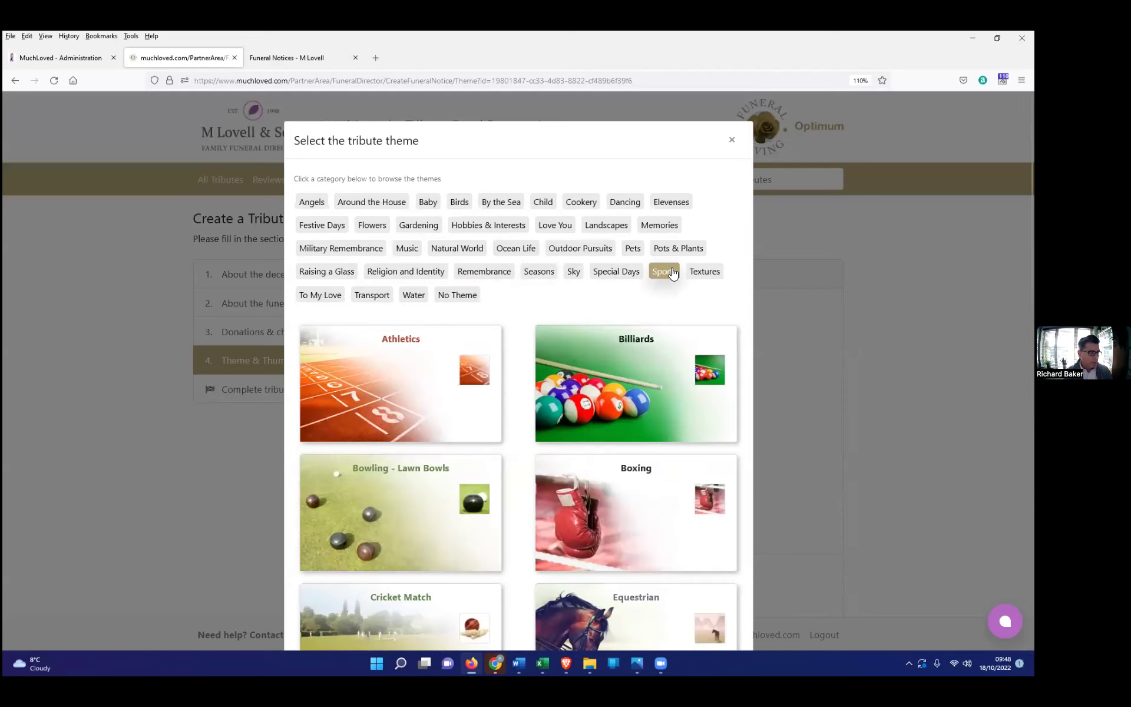
pyautogui.scroll(-2, 653, 381)
pyautogui.scroll(-8, 653, 381)
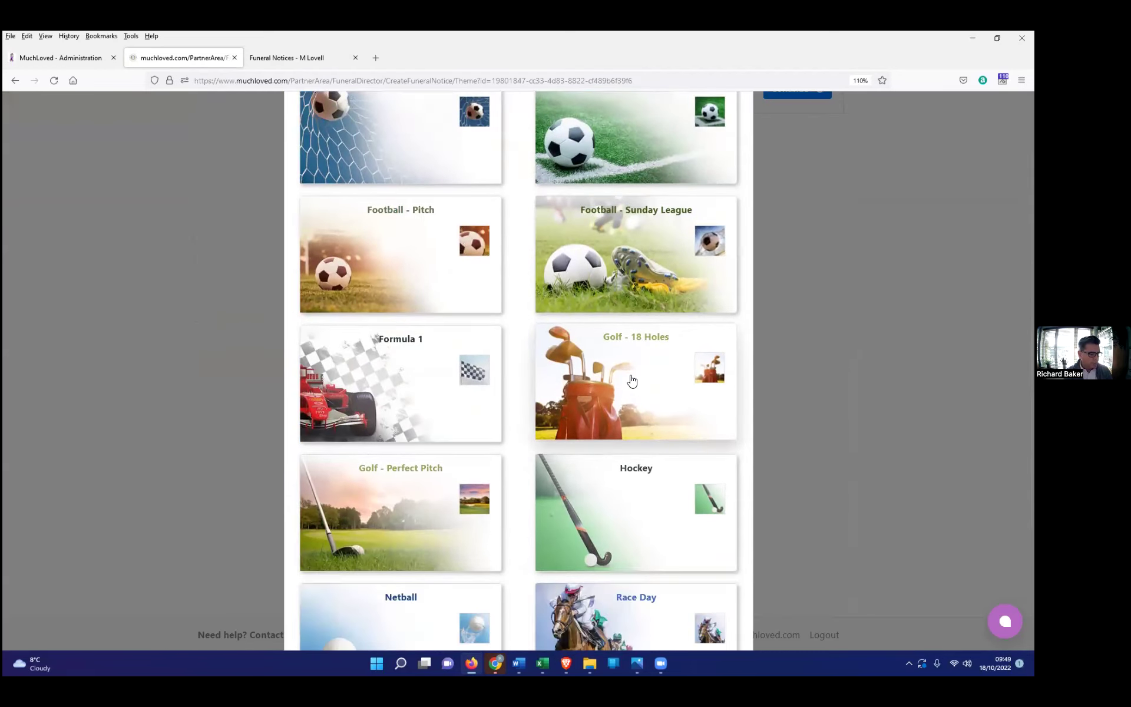
pyautogui.click(632, 381)
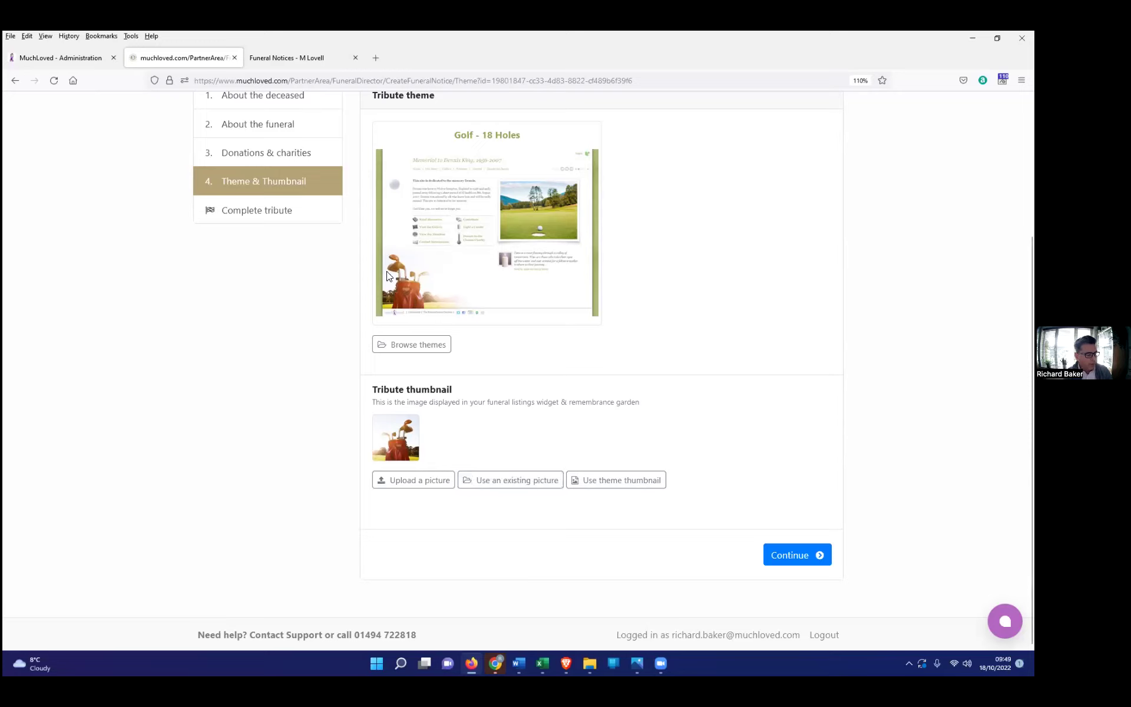
# Step: Use the existing golfer's photo cropped to his face as thumbnail, then continue to the summary
pyautogui.click(510, 480)
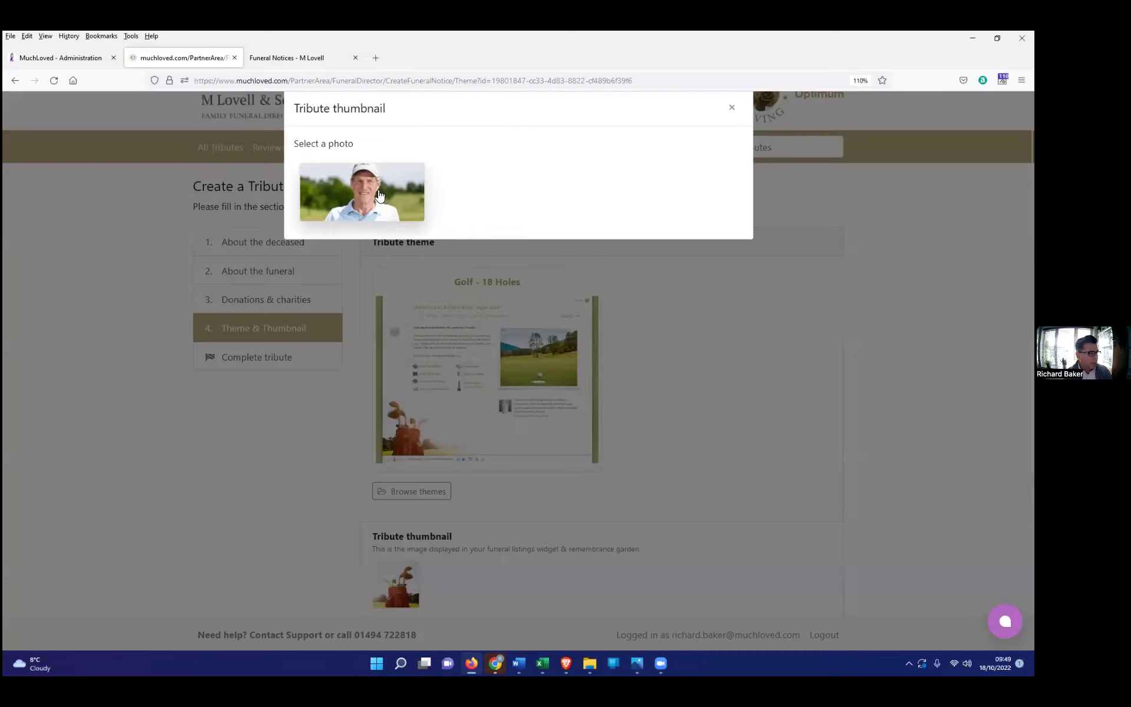
pyautogui.click(378, 194)
pyautogui.moveTo(499, 262); pyautogui.dragTo(537, 264)
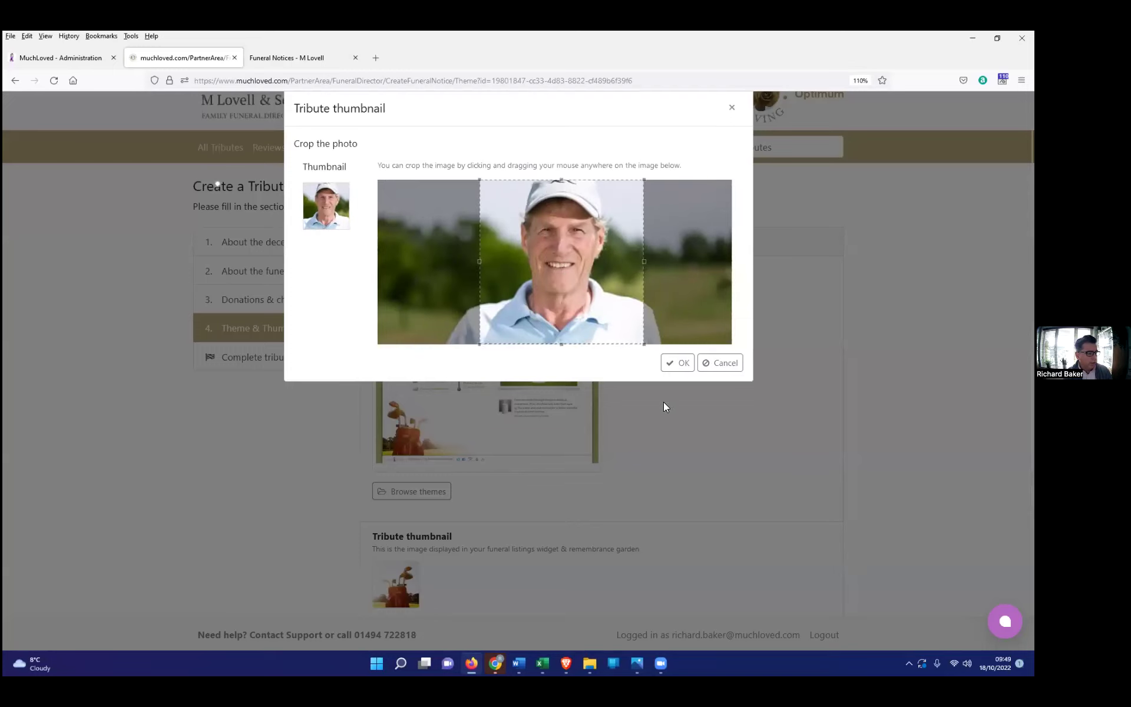
pyautogui.click(677, 363)
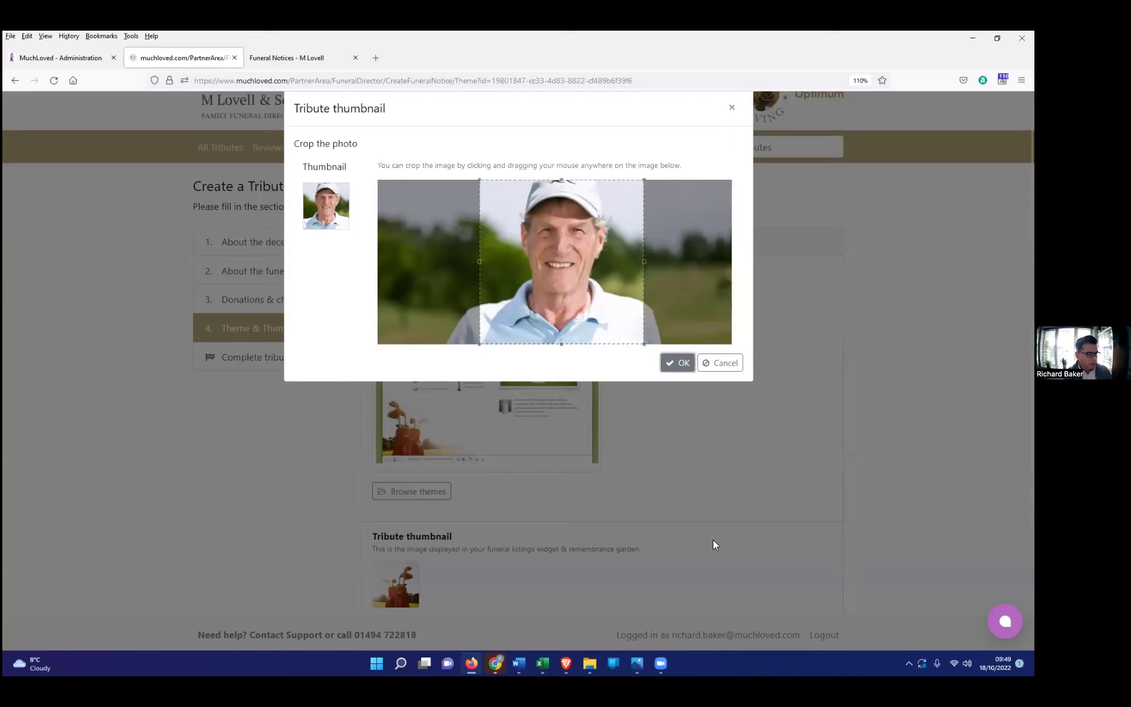
pyautogui.scroll(-3, 714, 529)
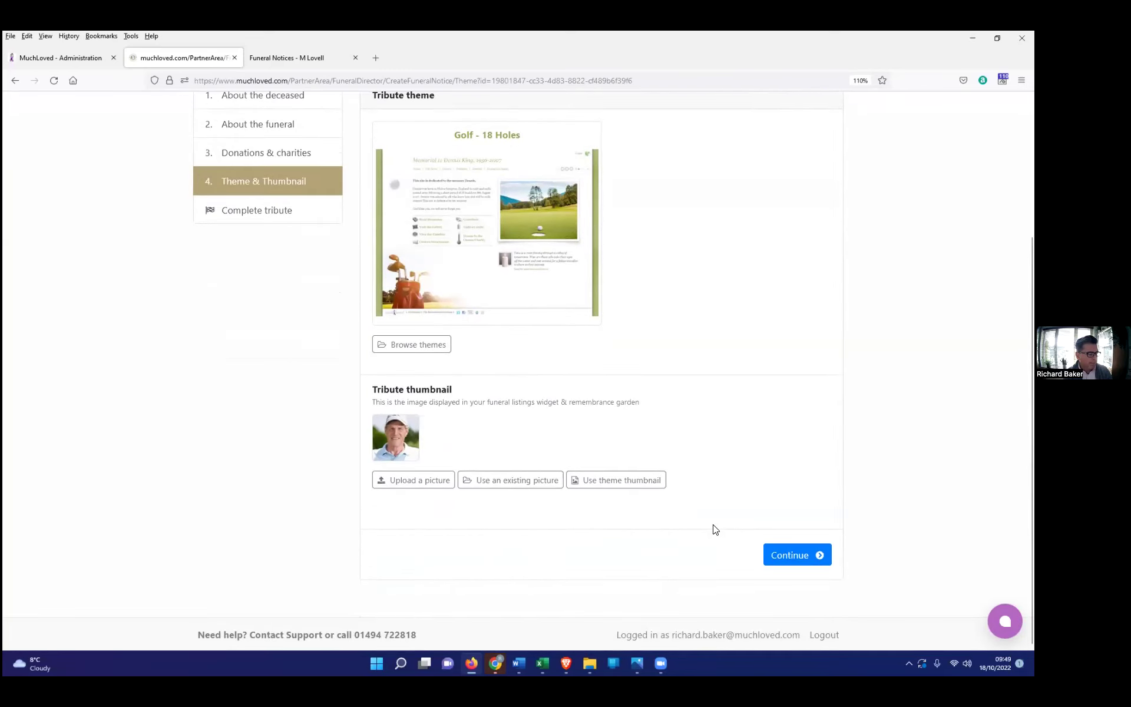
pyautogui.click(788, 556)
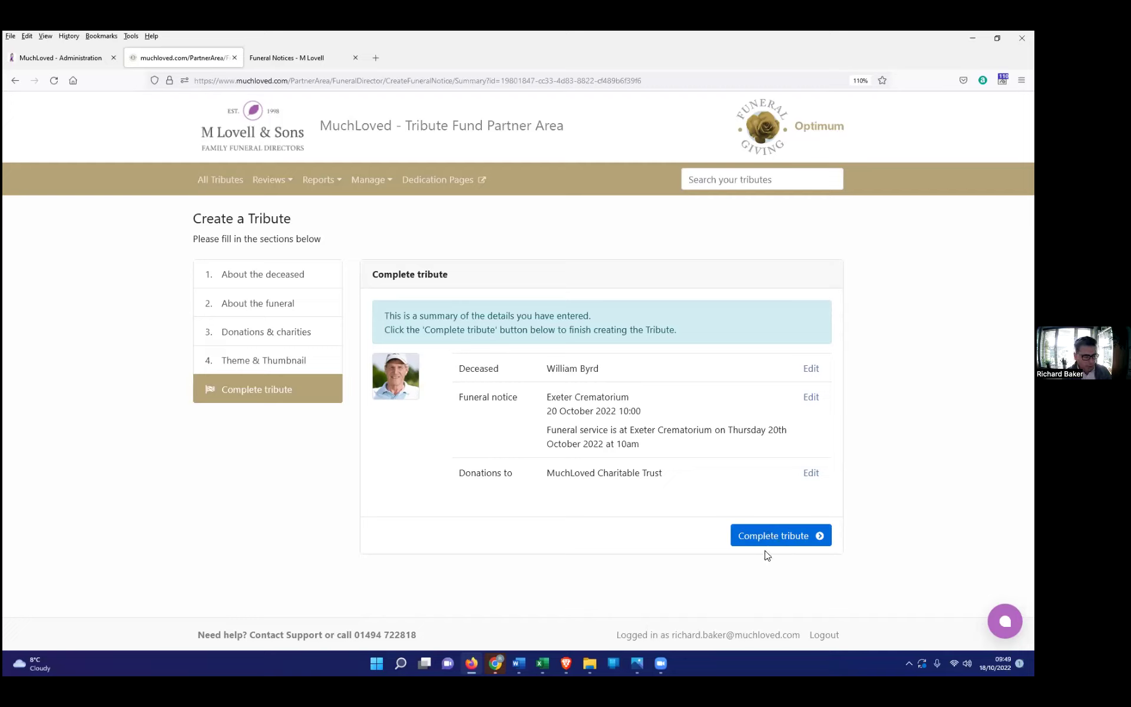
pyautogui.click(772, 539)
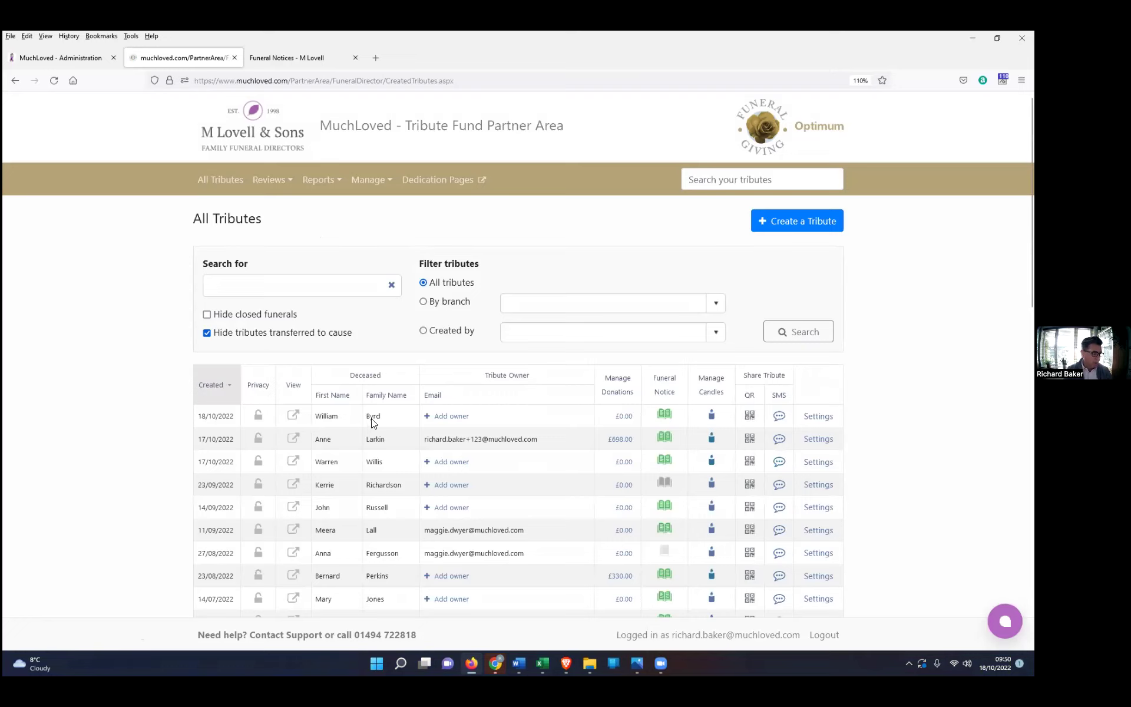
pyautogui.click(286, 57)
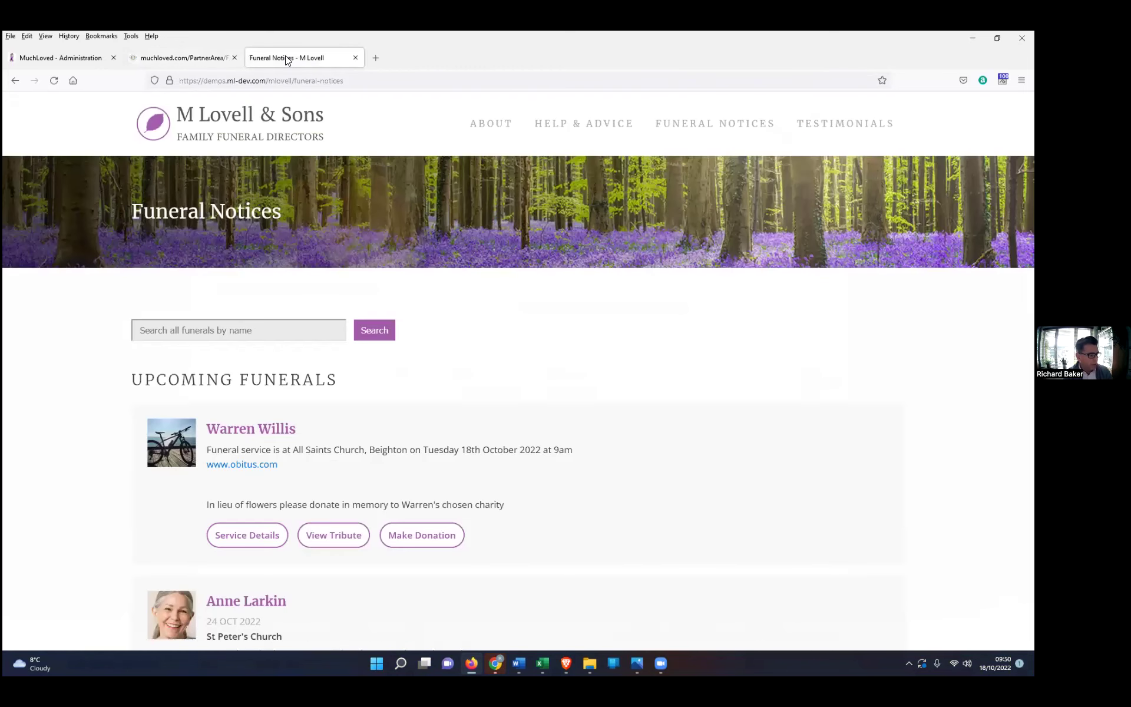
pyautogui.press('F5')
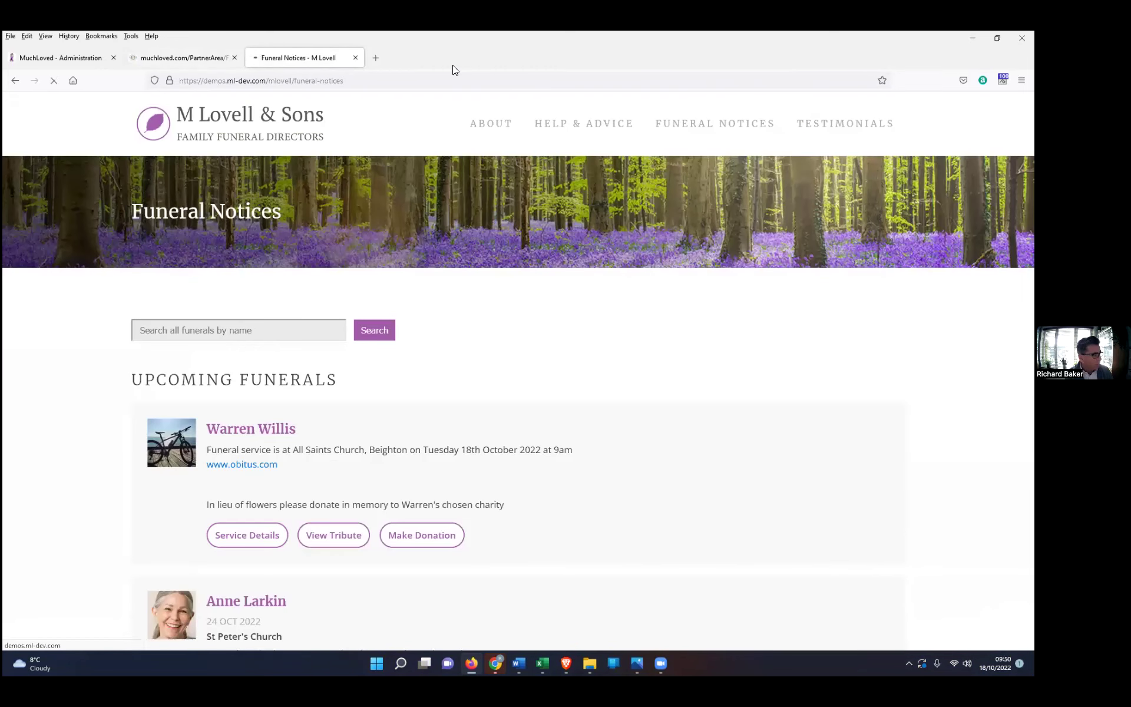
pyautogui.scroll(-4, 495, 422)
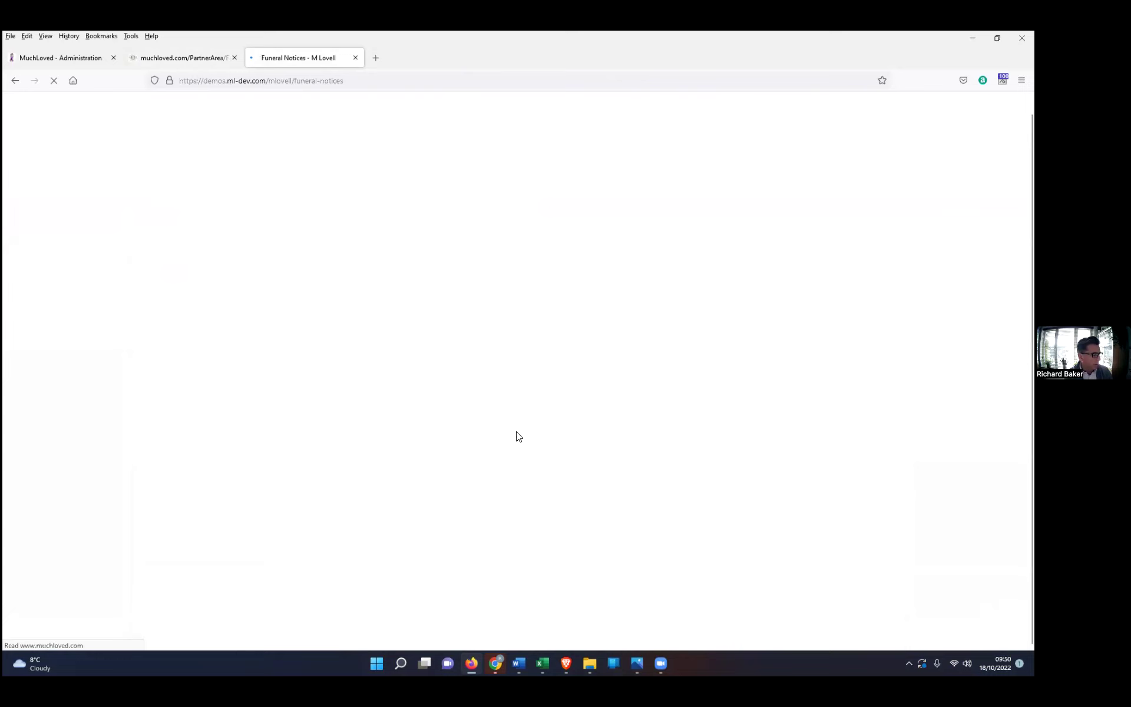
pyautogui.scroll(-1, 518, 435)
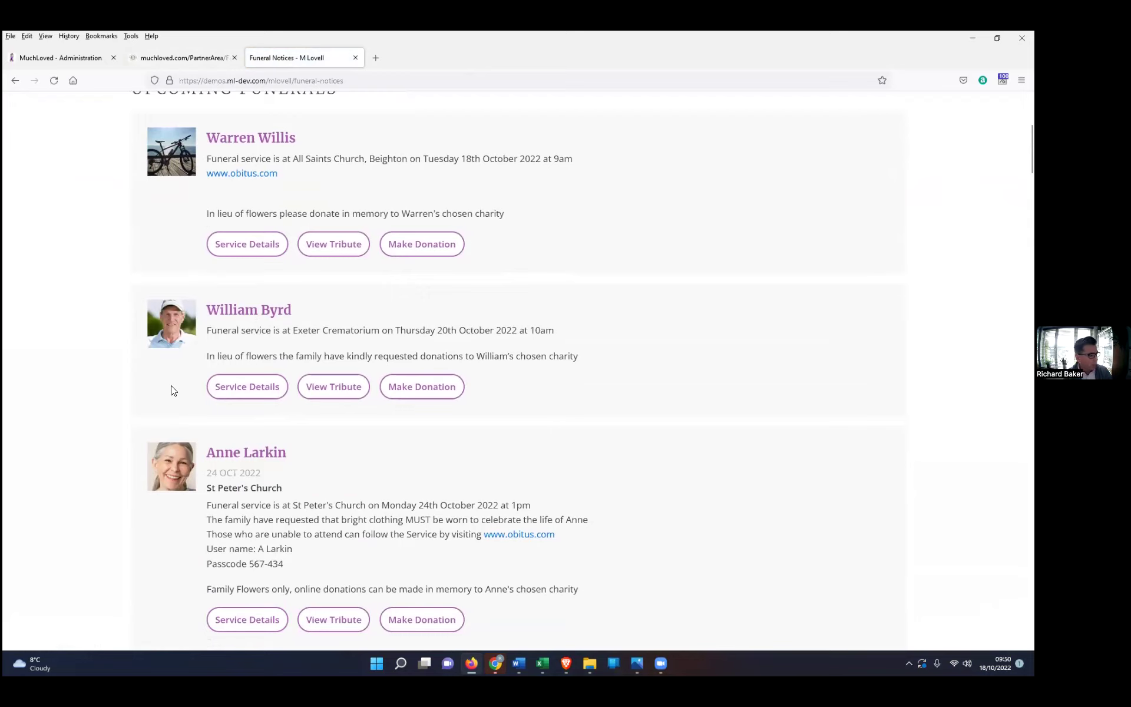
pyautogui.click(240, 395)
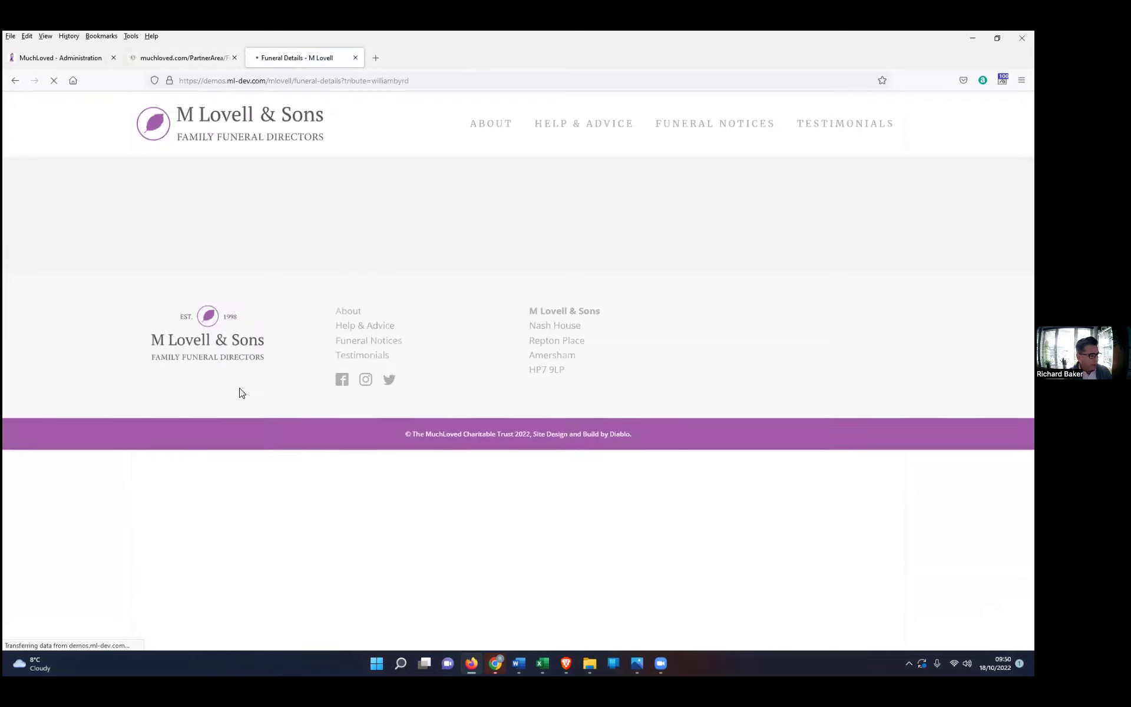
pyautogui.scroll(-3, 642, 376)
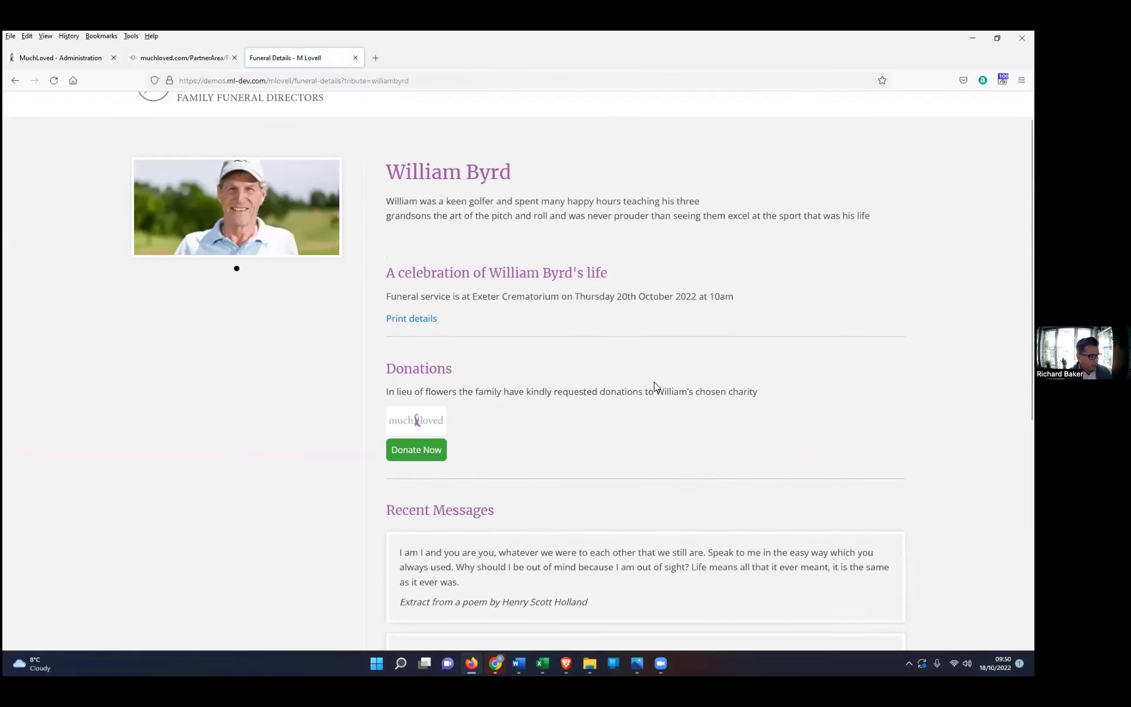
pyautogui.click(15, 80)
pyautogui.click(333, 386)
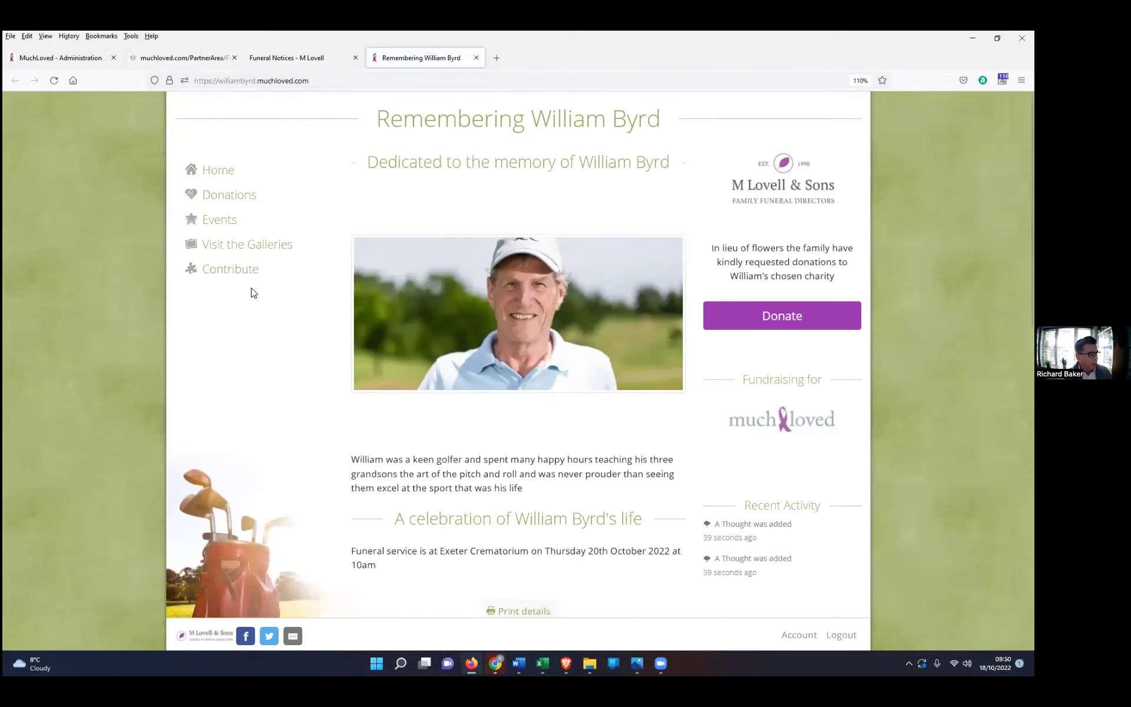
pyautogui.click(212, 272)
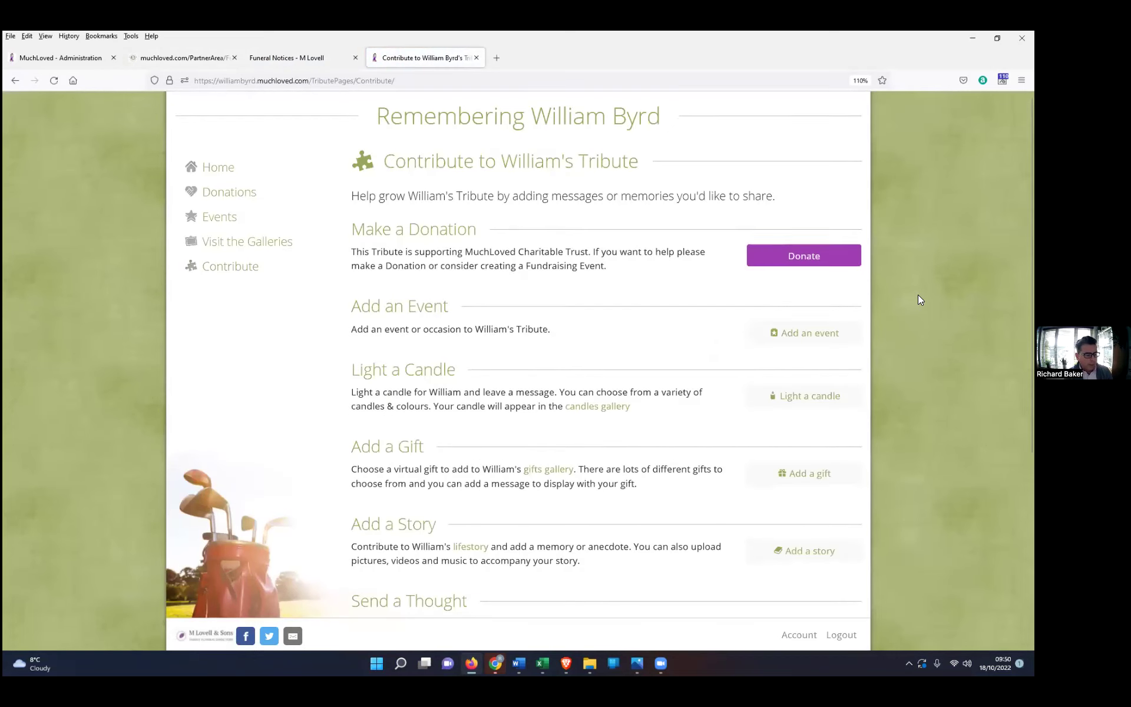
pyautogui.scroll(-2, 917, 297)
pyautogui.scroll(1, 838, 248)
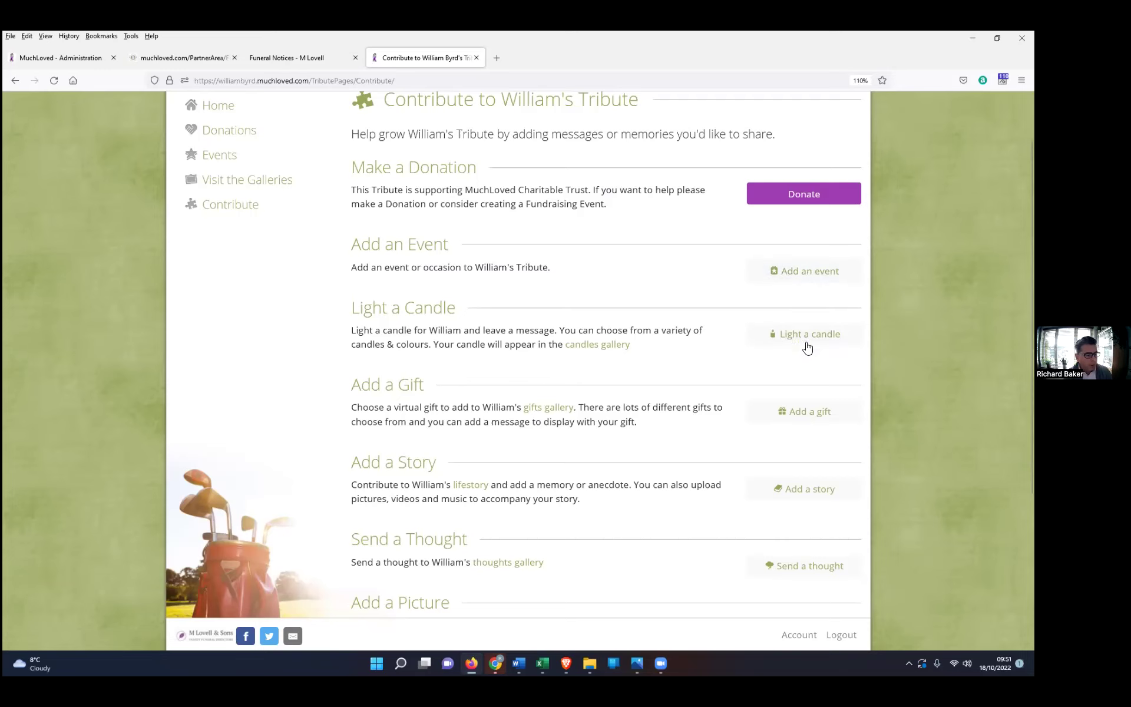
pyautogui.scroll(-2, 807, 333)
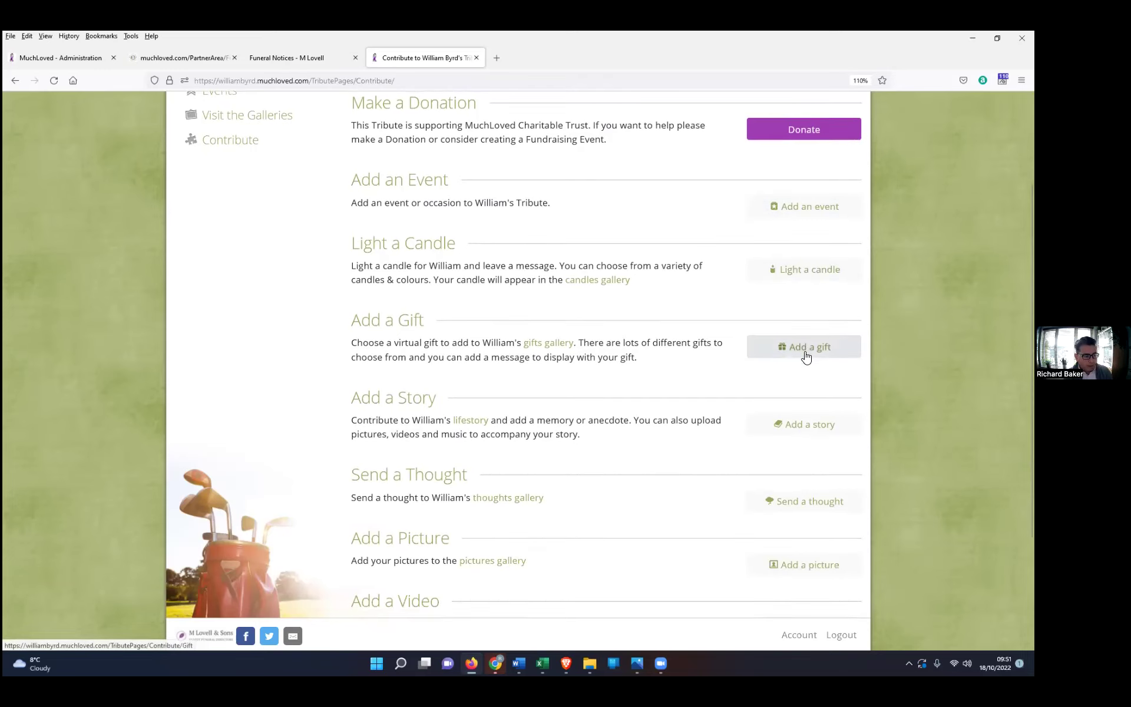
pyautogui.scroll(-1, 791, 417)
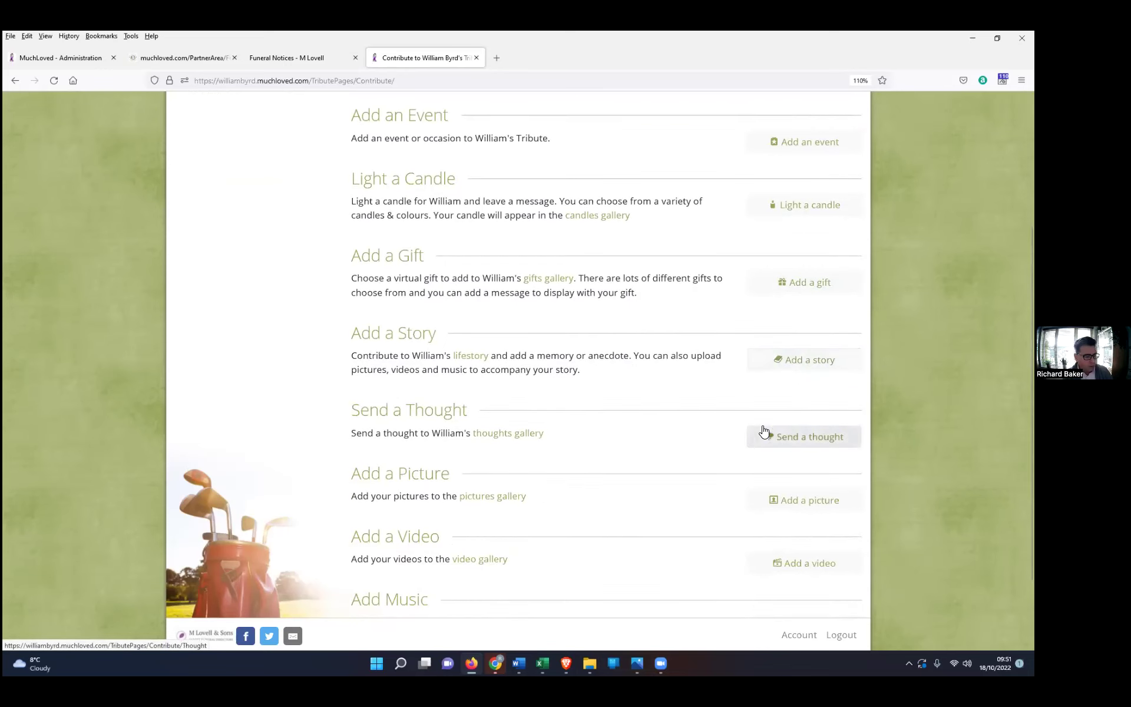
pyautogui.scroll(-1, 804, 424)
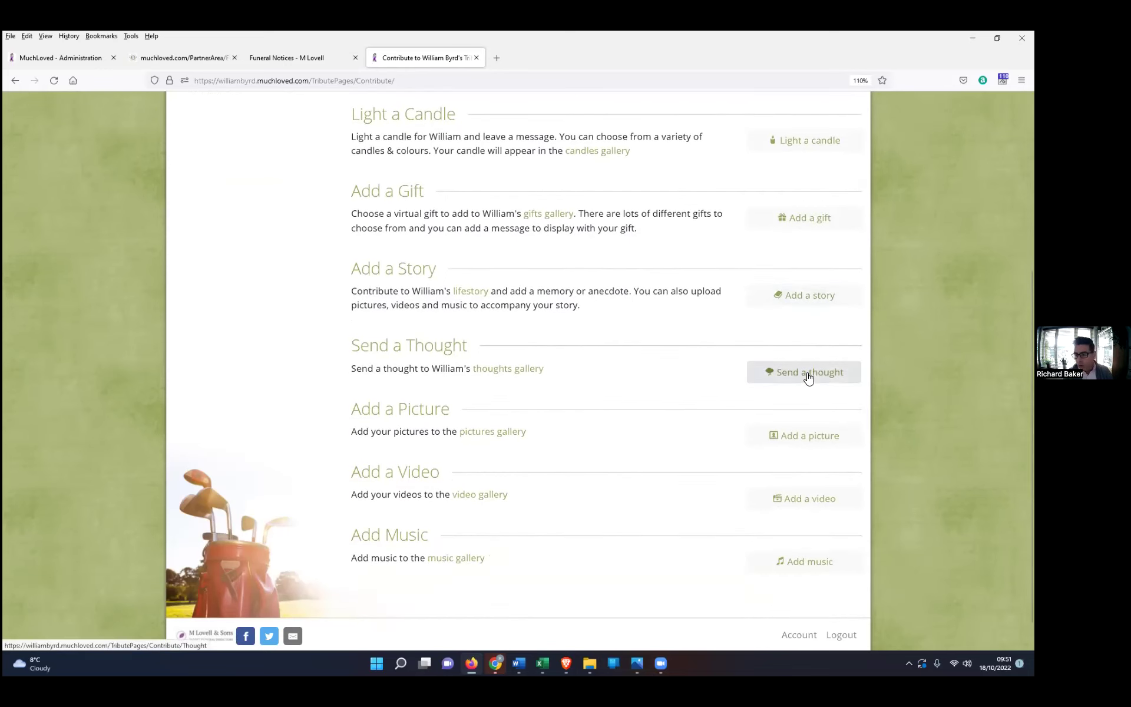
pyautogui.scroll(-1, 789, 412)
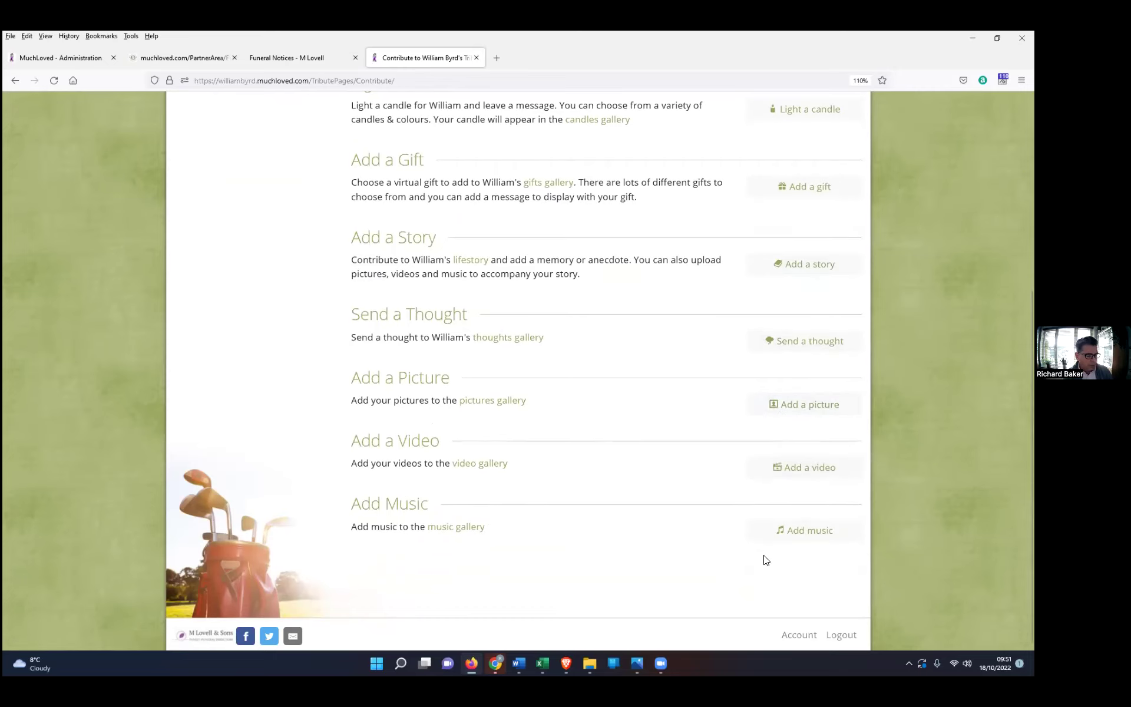
pyautogui.scroll(5, 766, 558)
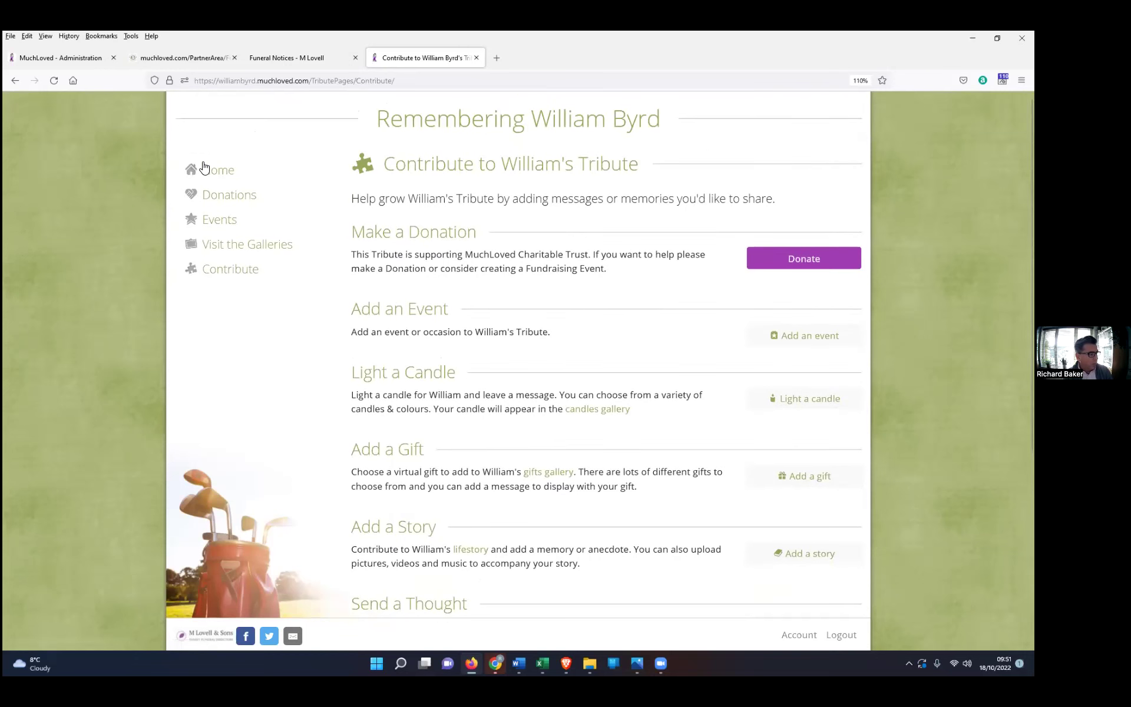
# Step: Return to William's tribute home, check the Funeral Notices list, then go back to All Tributes
pyautogui.click(207, 170)
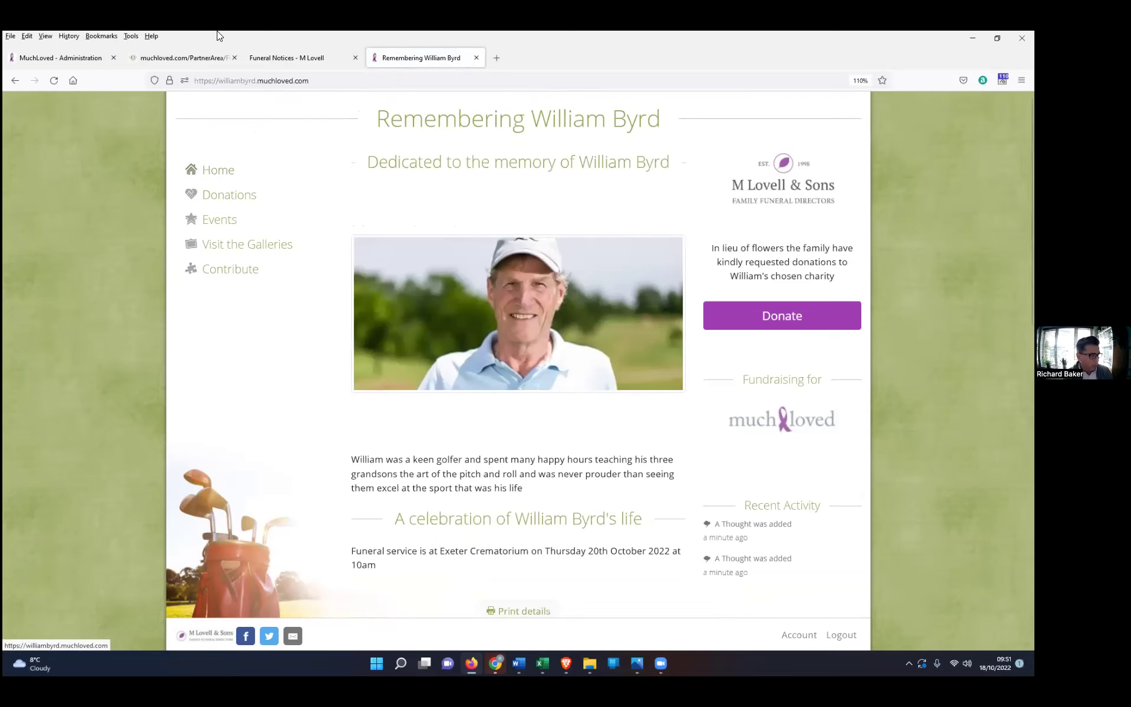
pyautogui.click(307, 55)
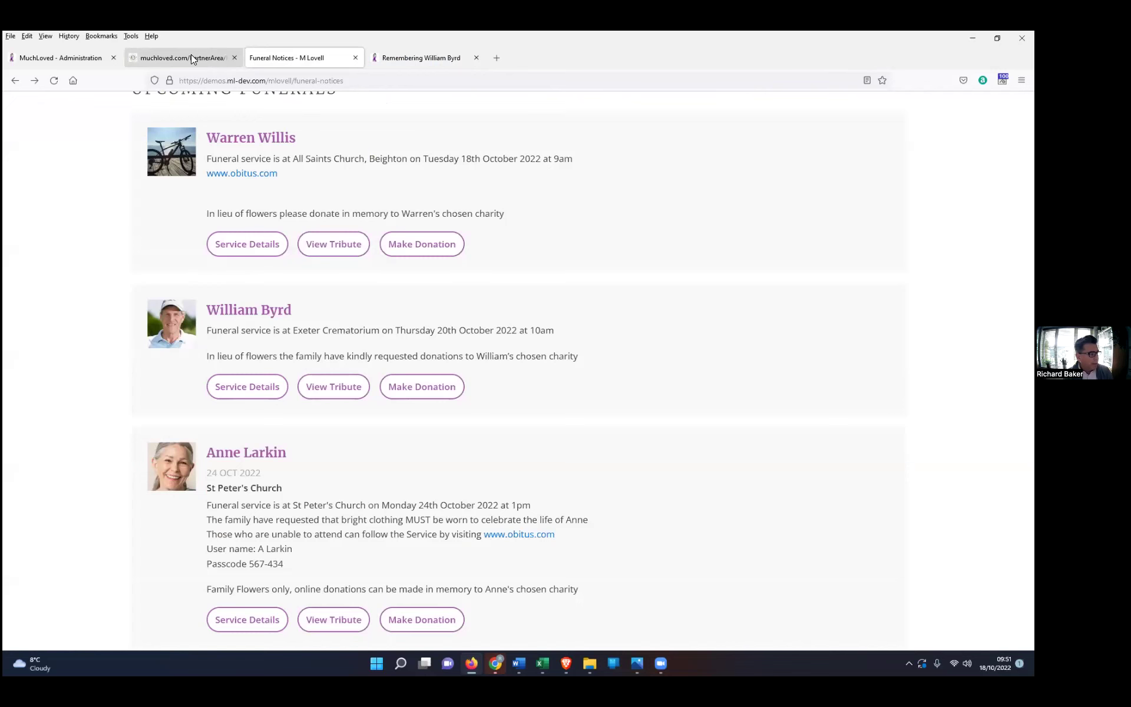
pyautogui.click(191, 54)
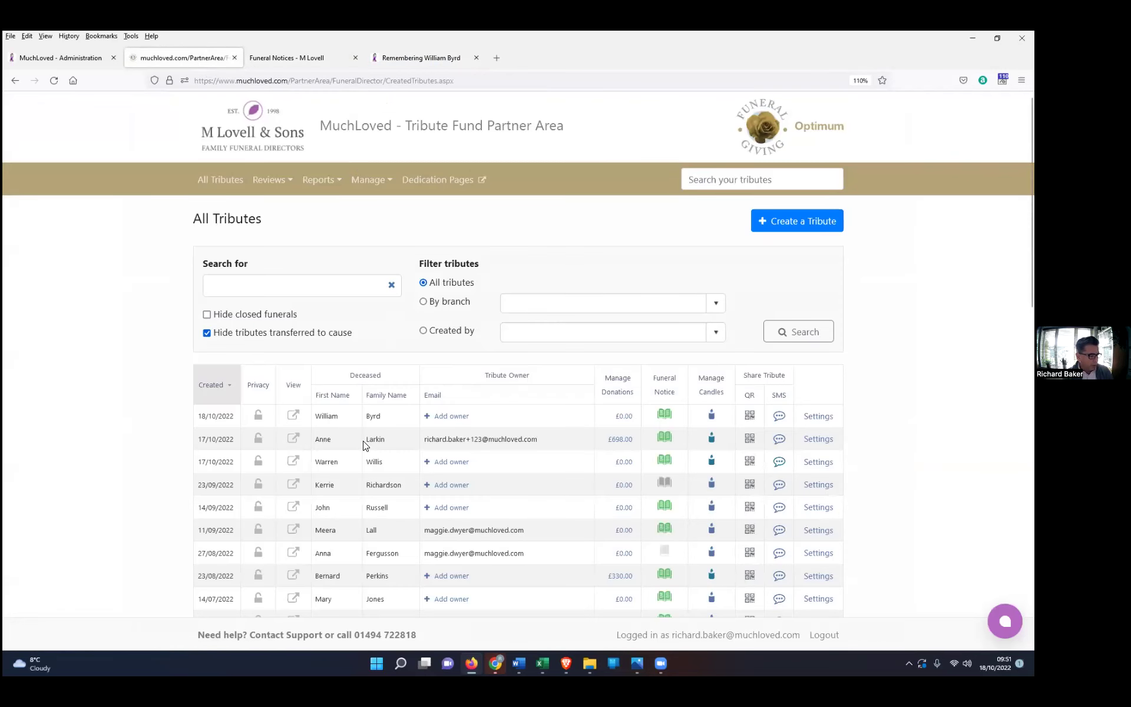
pyautogui.click(292, 442)
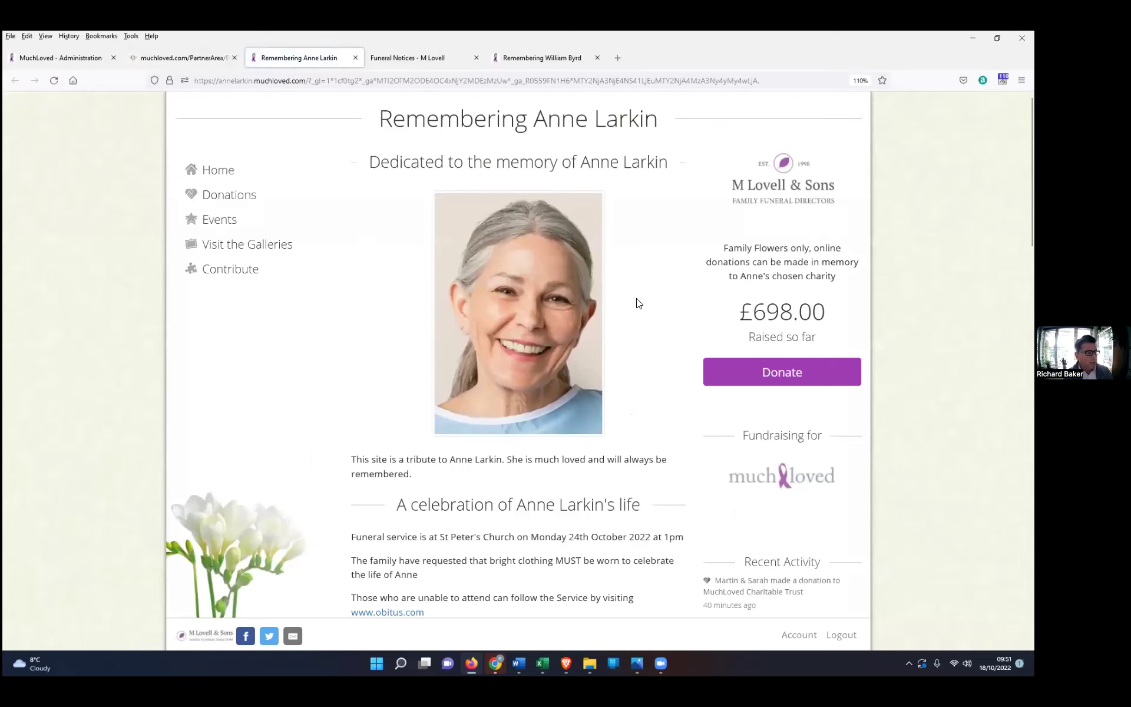
pyautogui.scroll(-2, 639, 303)
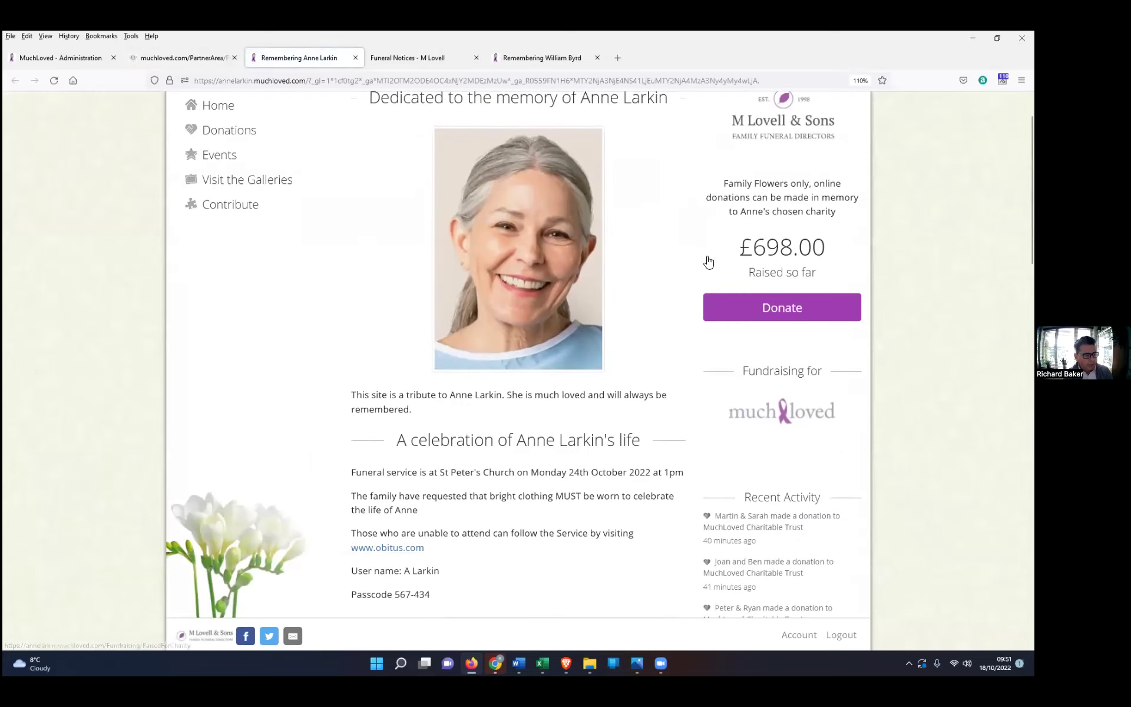
pyautogui.scroll(-4, 682, 258)
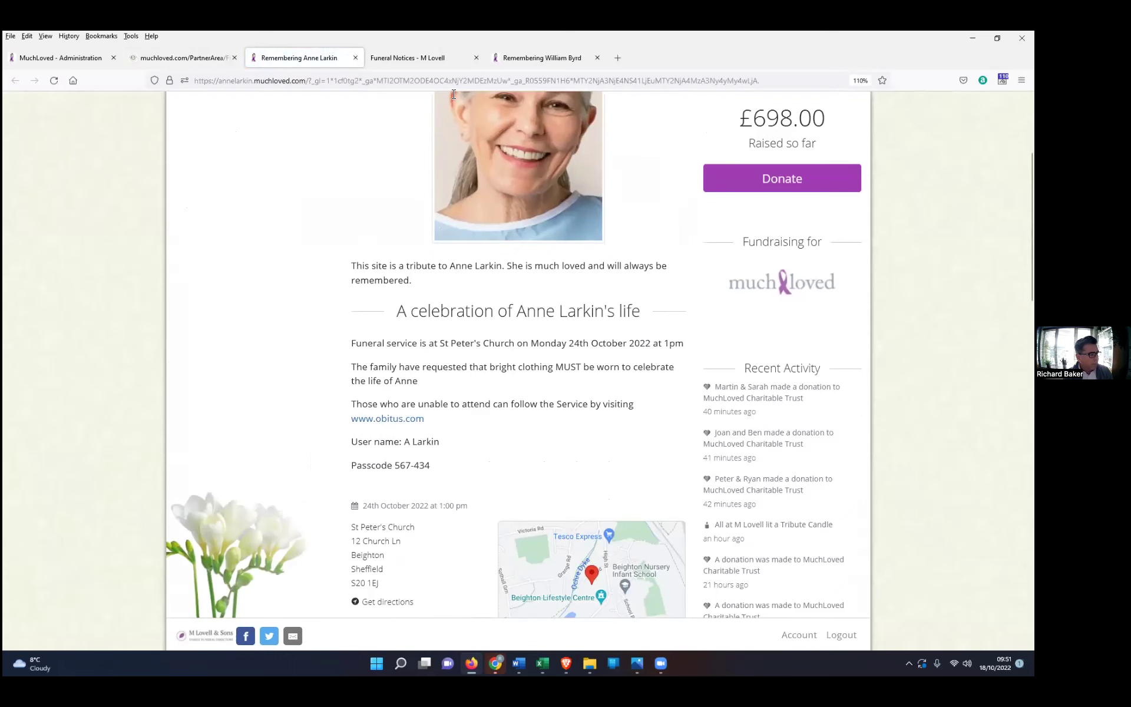
# Step: Compare with her funeral notice, then select her online service username and passcode lines
pyautogui.click(434, 58)
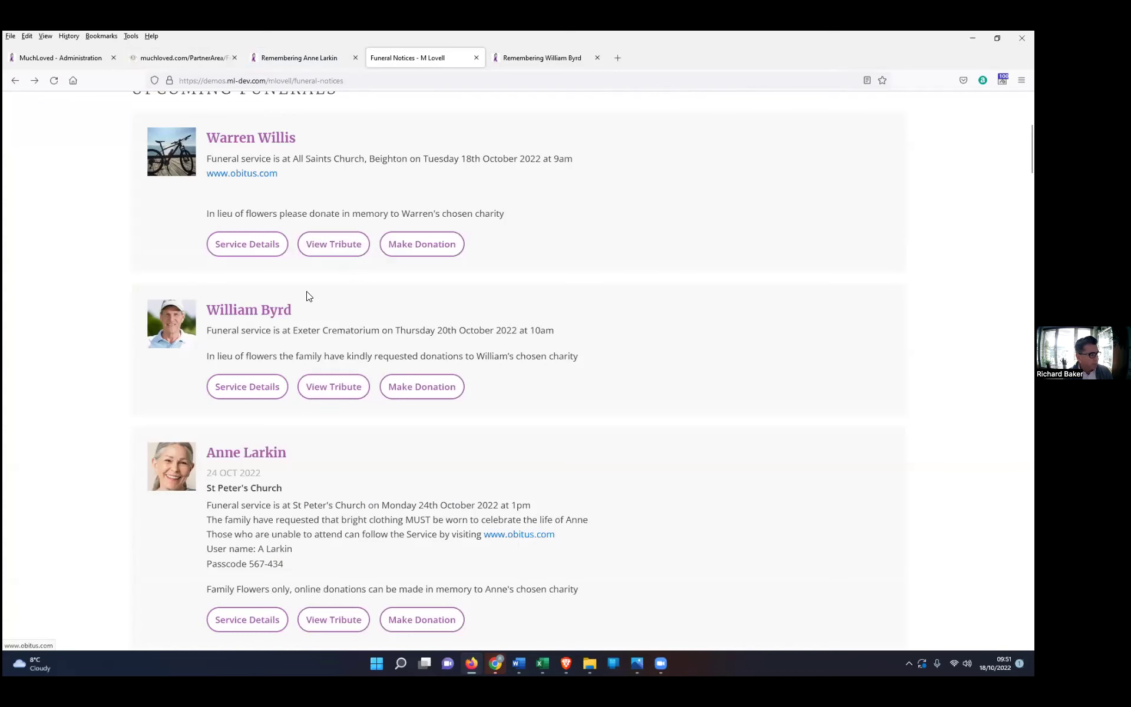
pyautogui.click(206, 54)
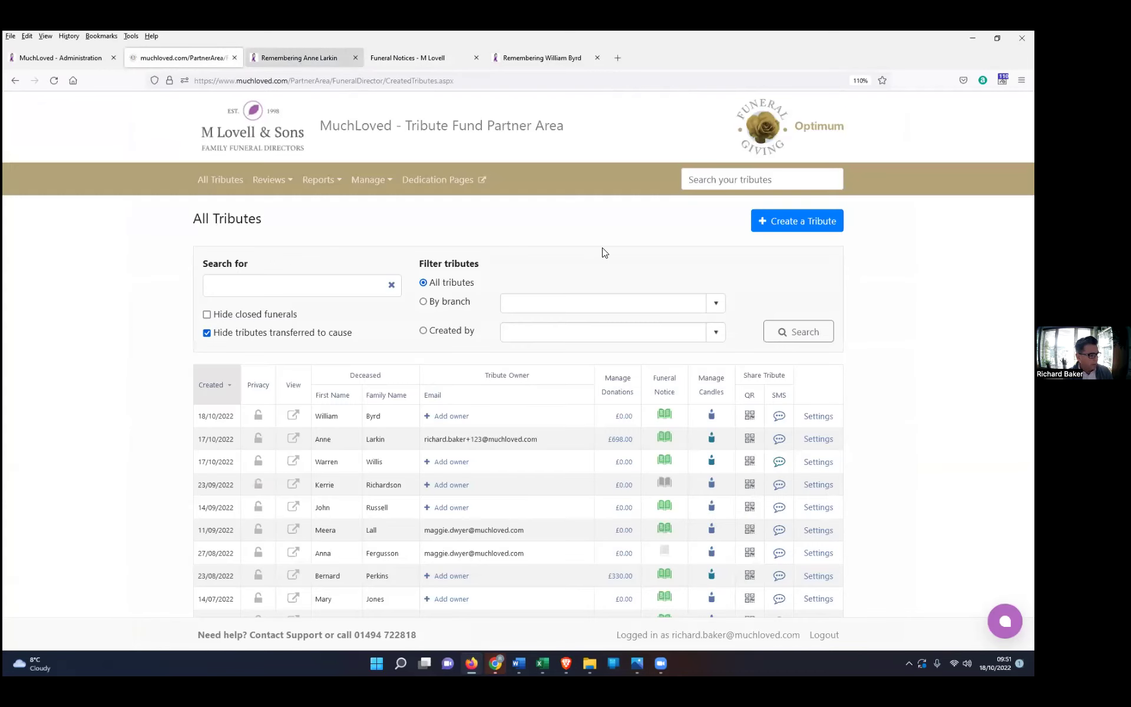
pyautogui.click(278, 59)
pyautogui.scroll(-2, 398, 396)
pyautogui.moveTo(431, 401); pyautogui.dragTo(349, 371)
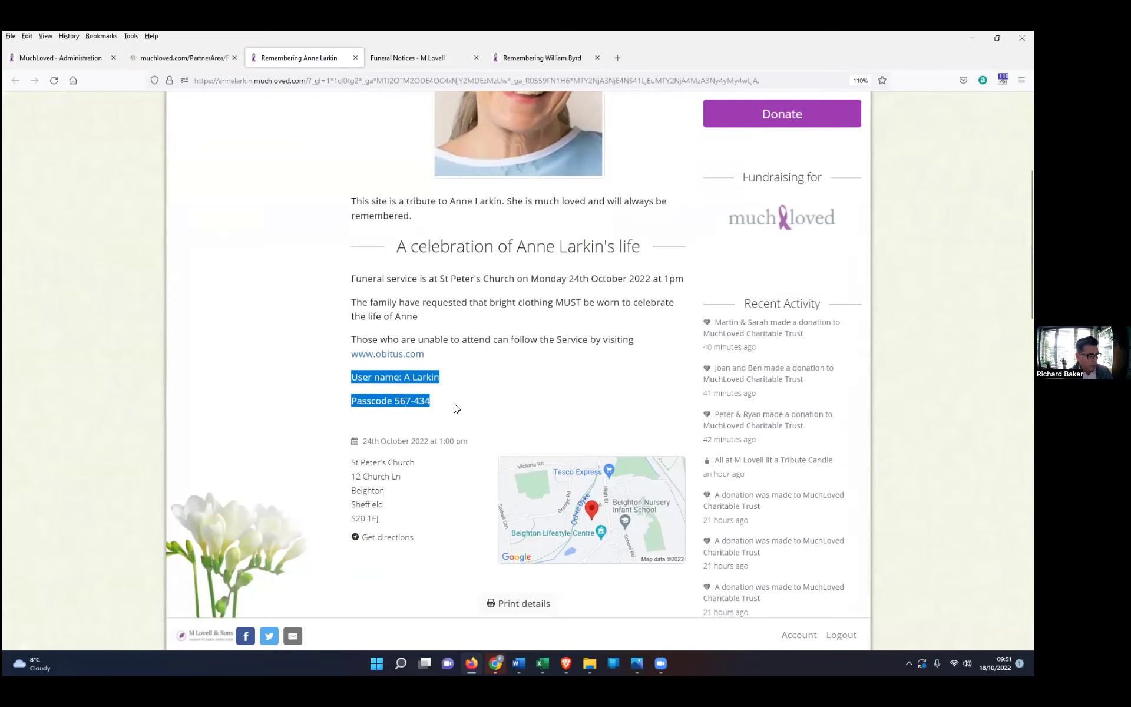
pyautogui.scroll(-1, 456, 408)
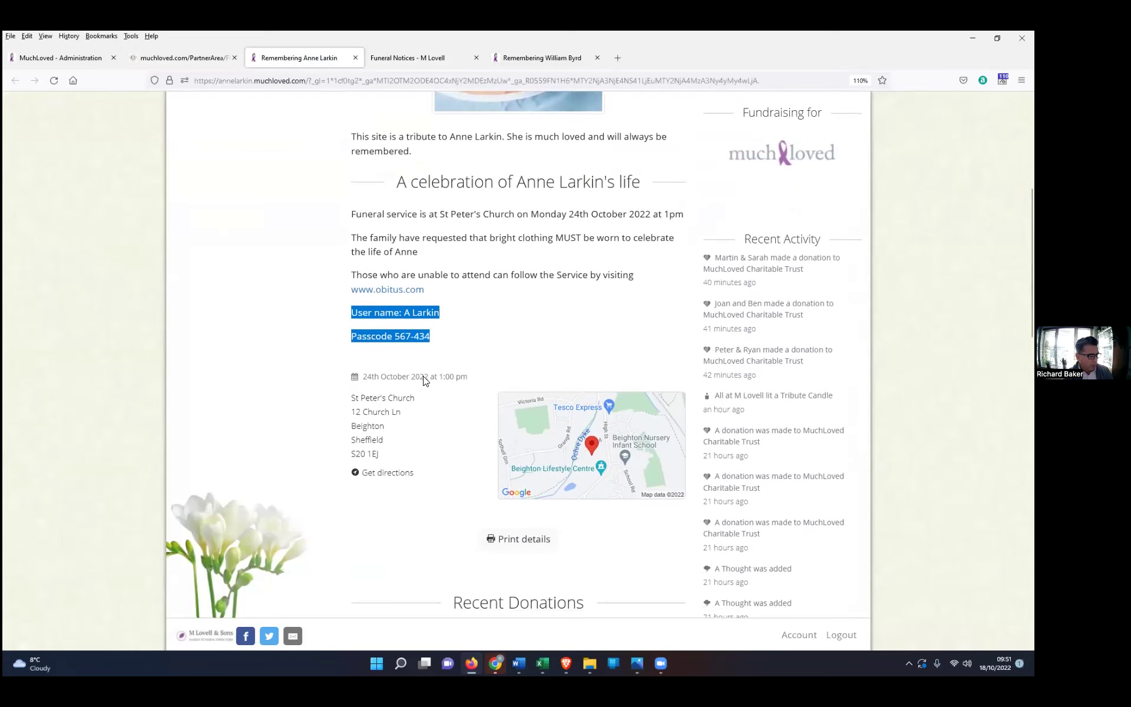
pyautogui.scroll(-1, 445, 468)
pyautogui.scroll(5, 444, 468)
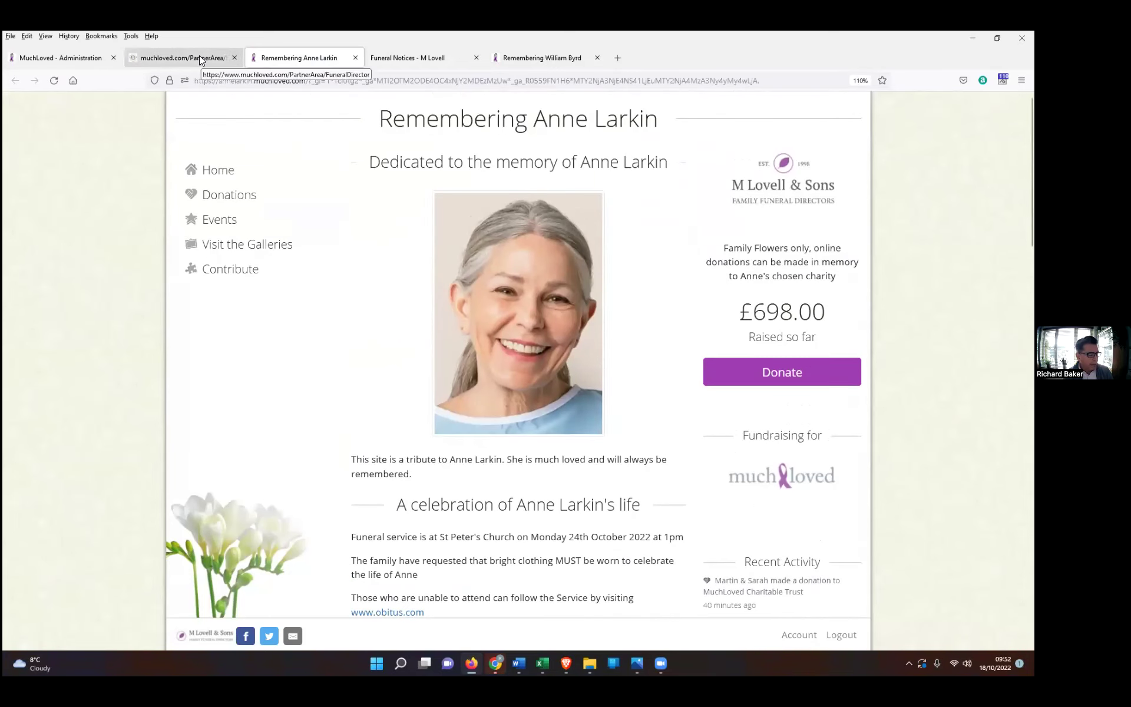
pyautogui.click(199, 56)
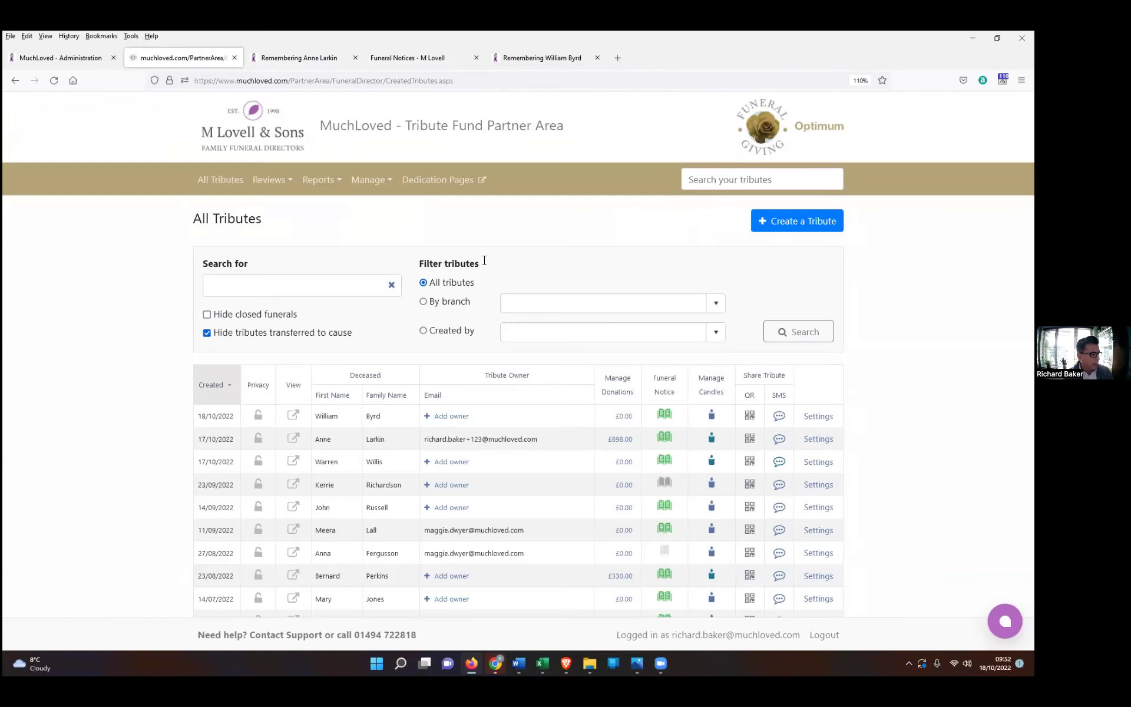
pyautogui.click(590, 661)
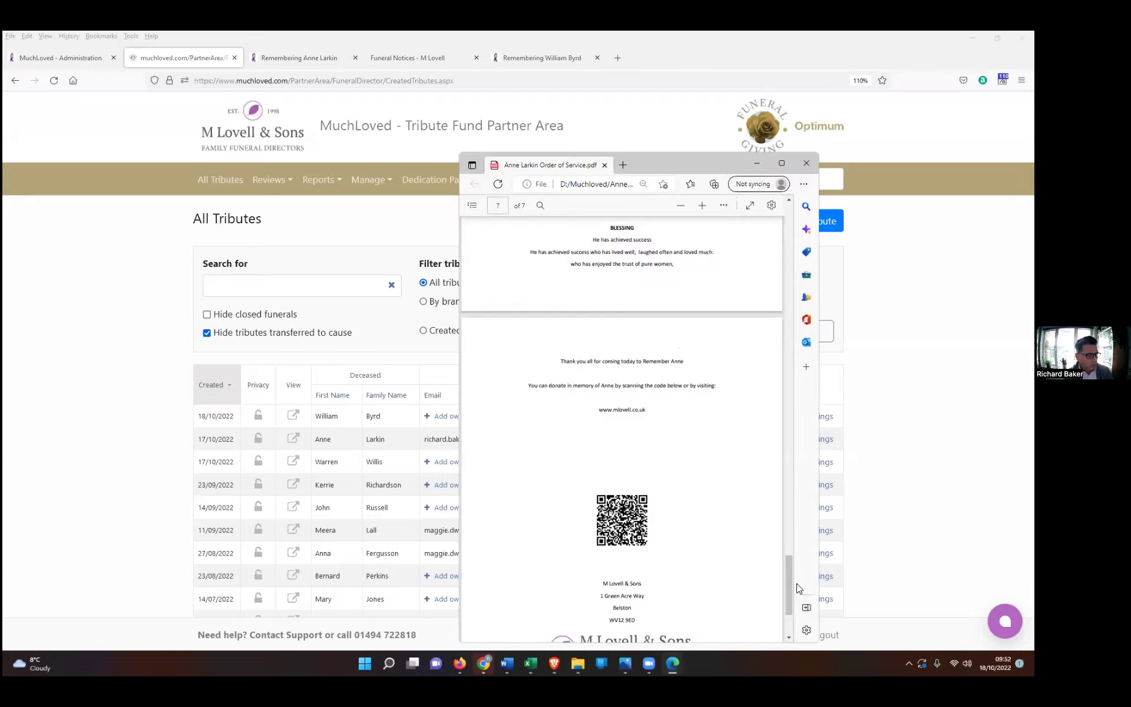
pyautogui.moveTo(793, 589); pyautogui.dragTo(808, 205)
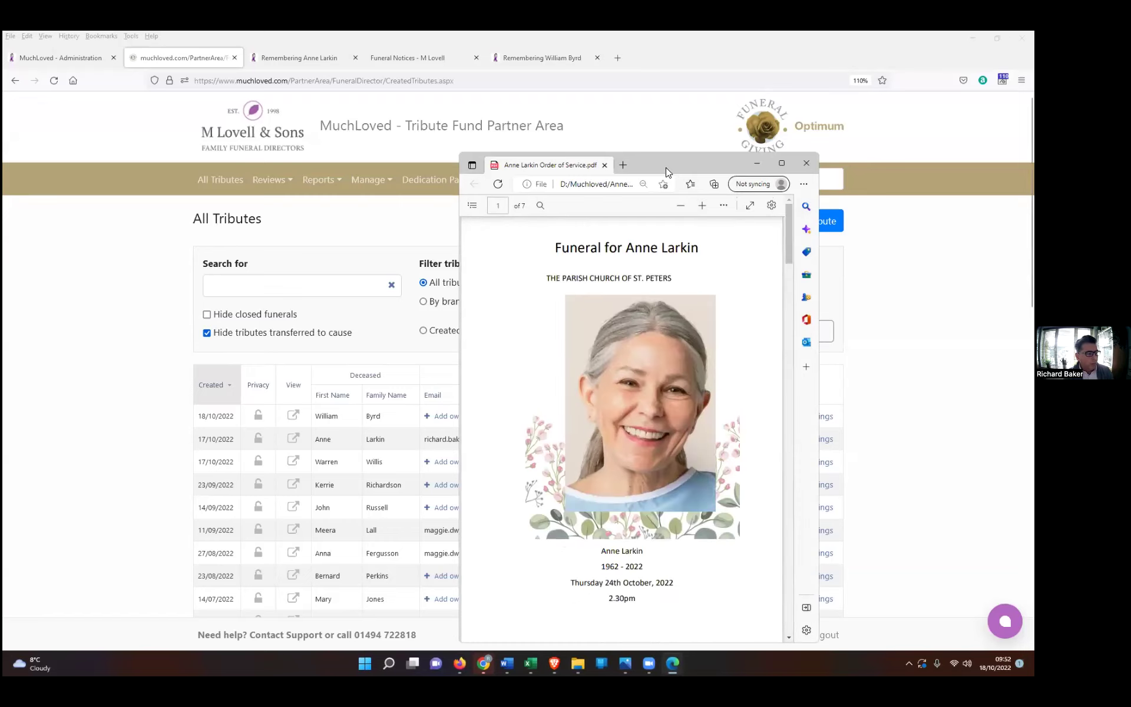
pyautogui.moveTo(671, 161); pyautogui.dragTo(777, 61)
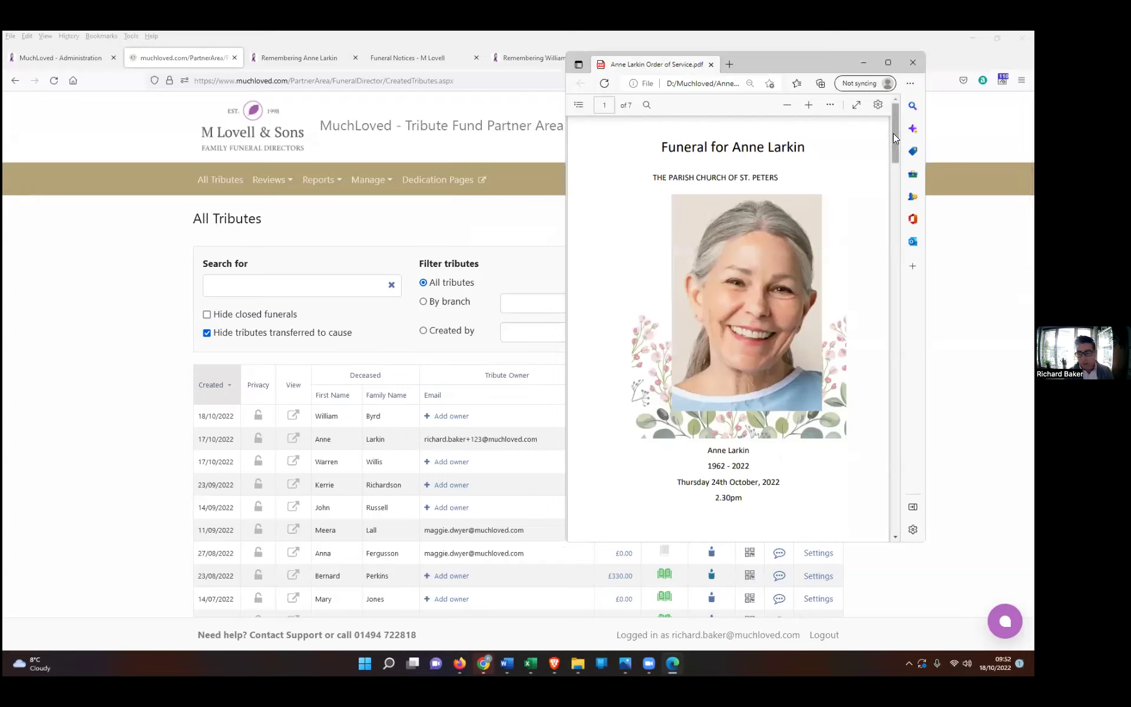
pyautogui.moveTo(896, 128); pyautogui.dragTo(884, 512)
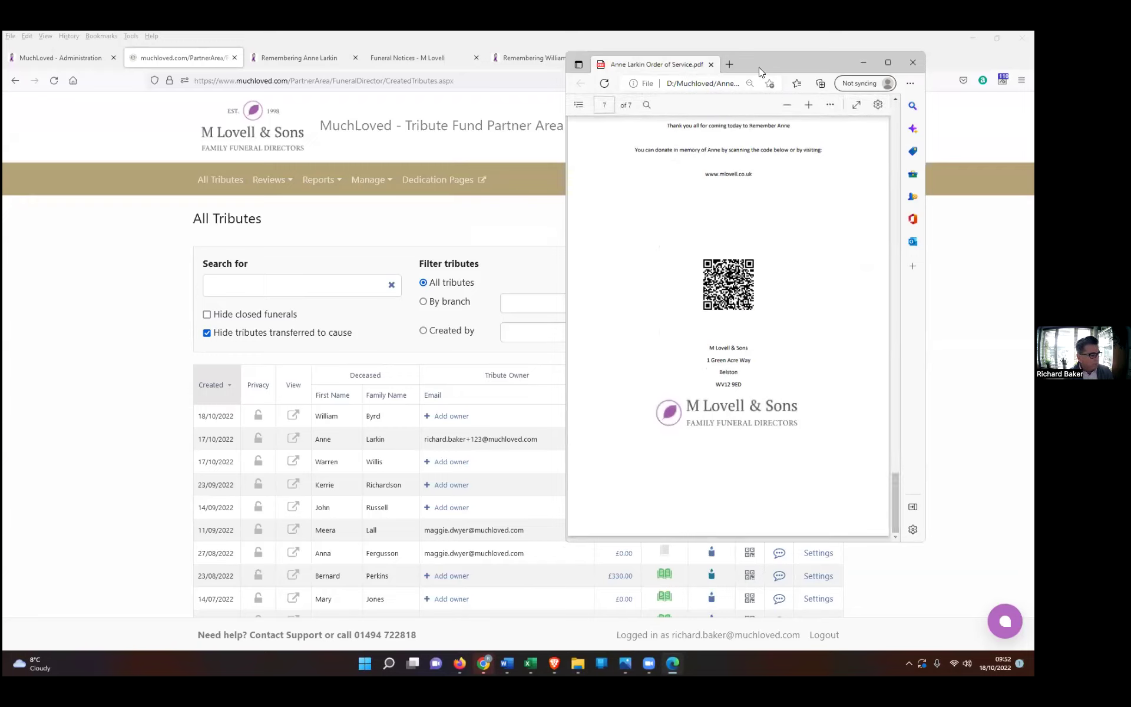
pyautogui.moveTo(758, 67); pyautogui.dragTo(872, 138)
pyautogui.click(976, 133)
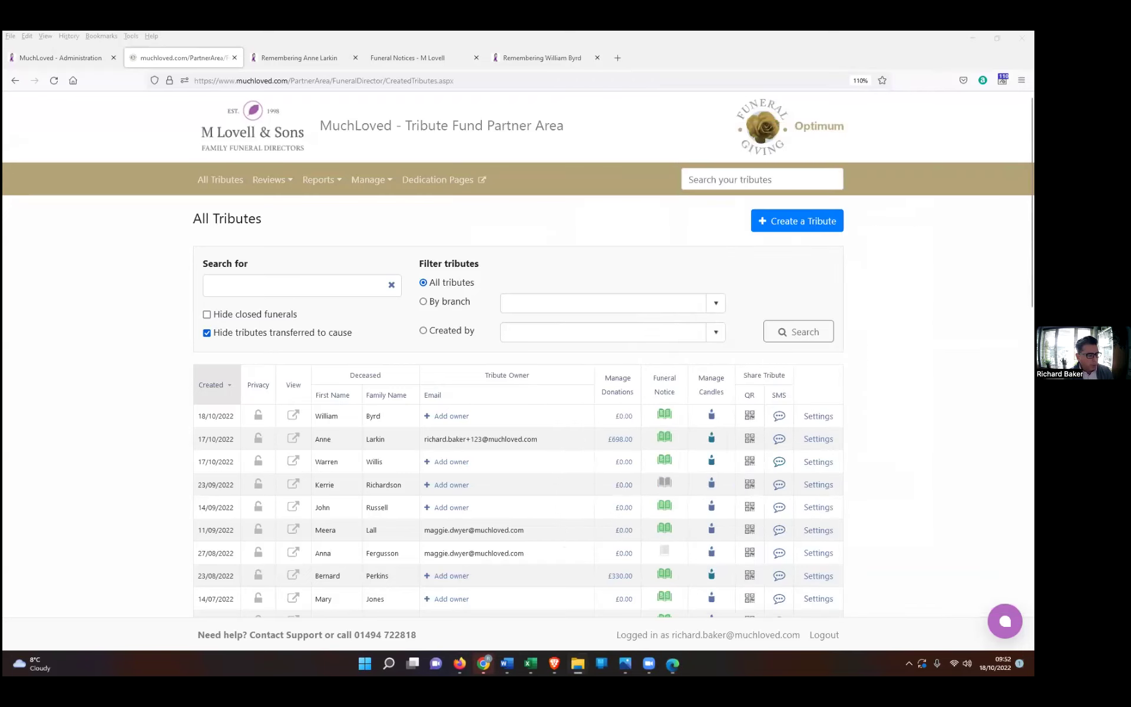
pyautogui.click(749, 443)
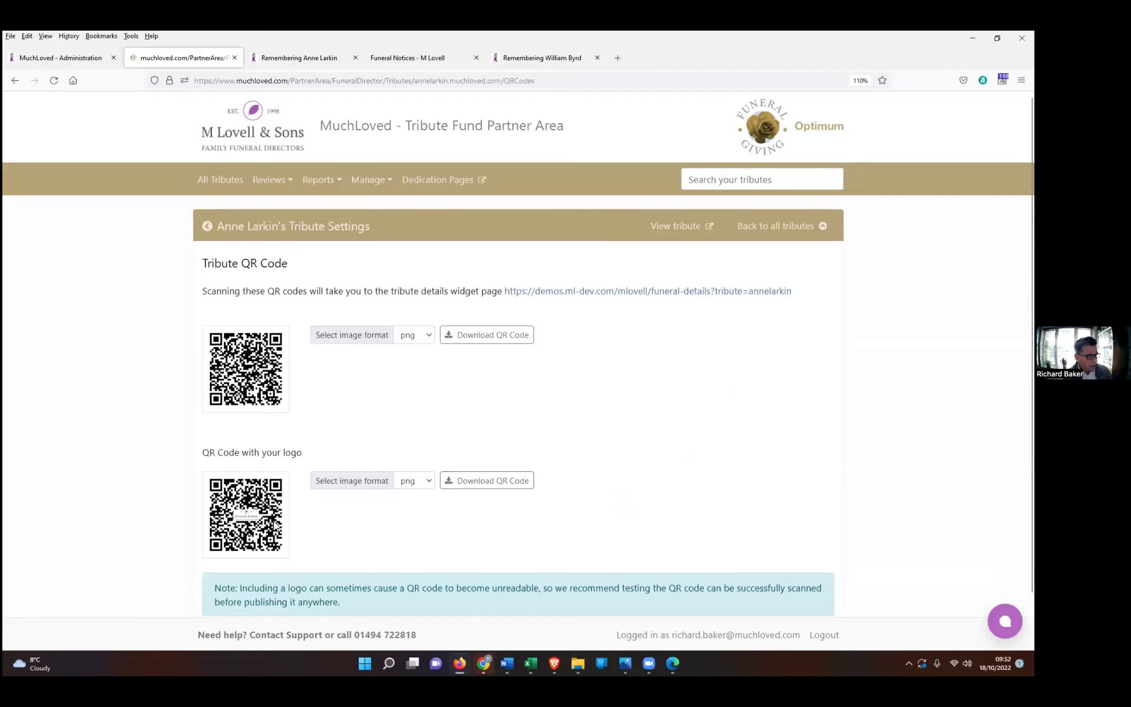
pyautogui.scroll(-2, 243, 463)
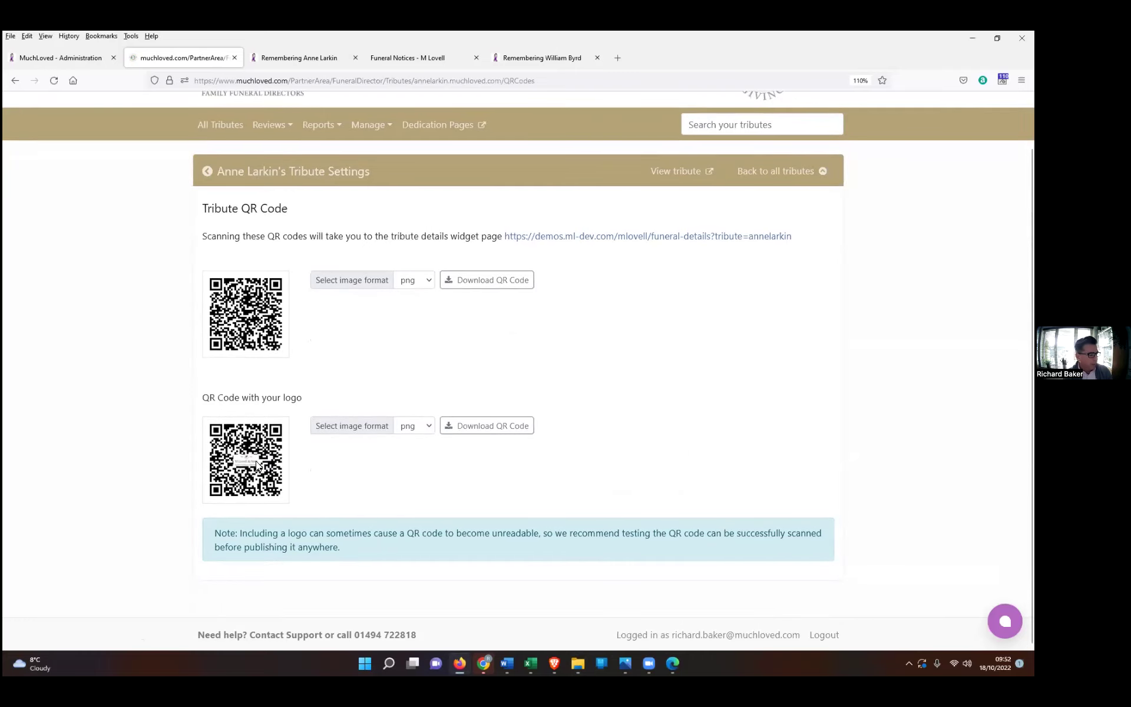
pyautogui.tripleClick(283, 535)
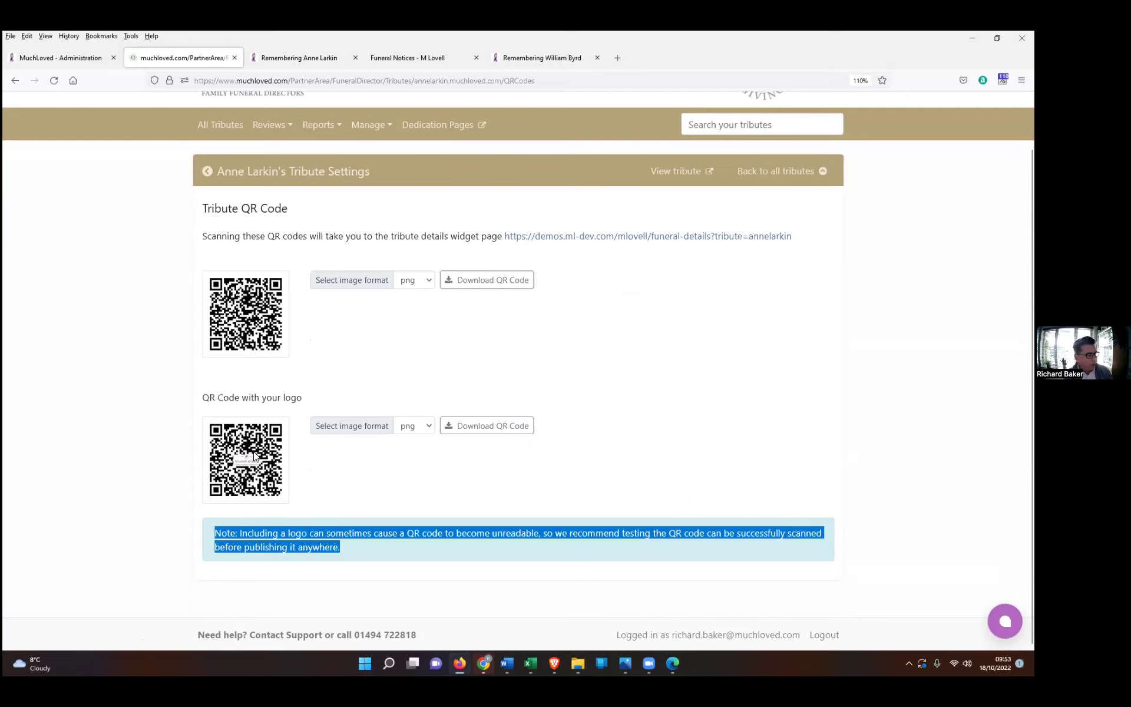
pyautogui.click(354, 354)
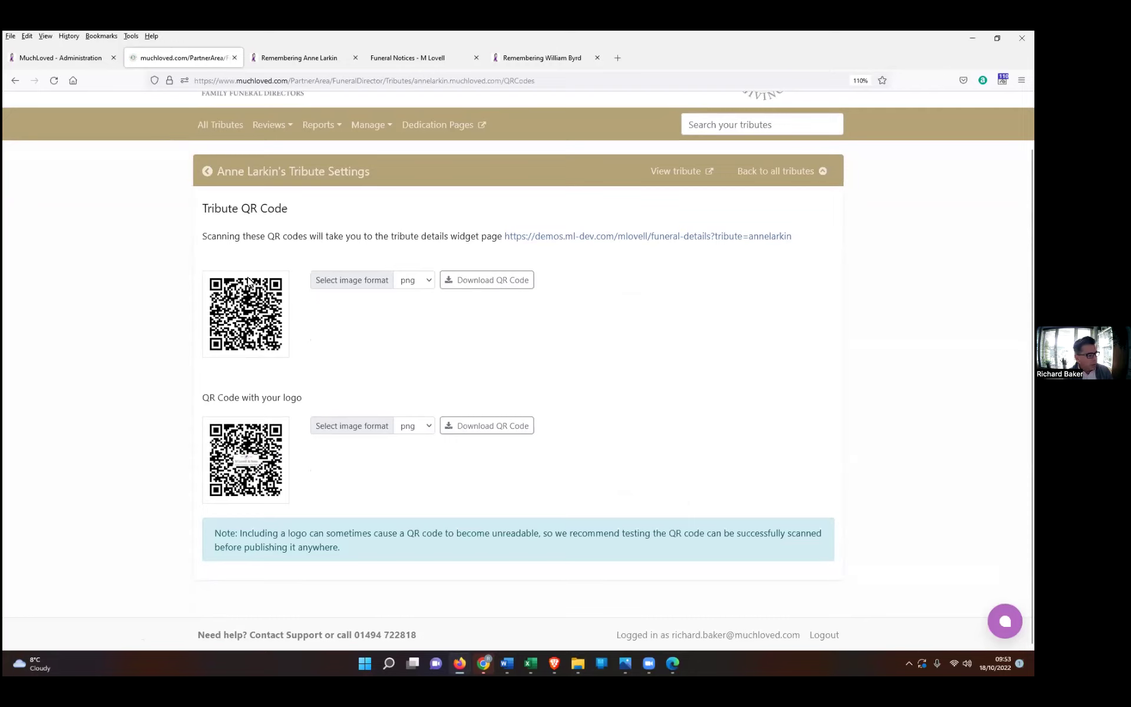
pyautogui.click(495, 284)
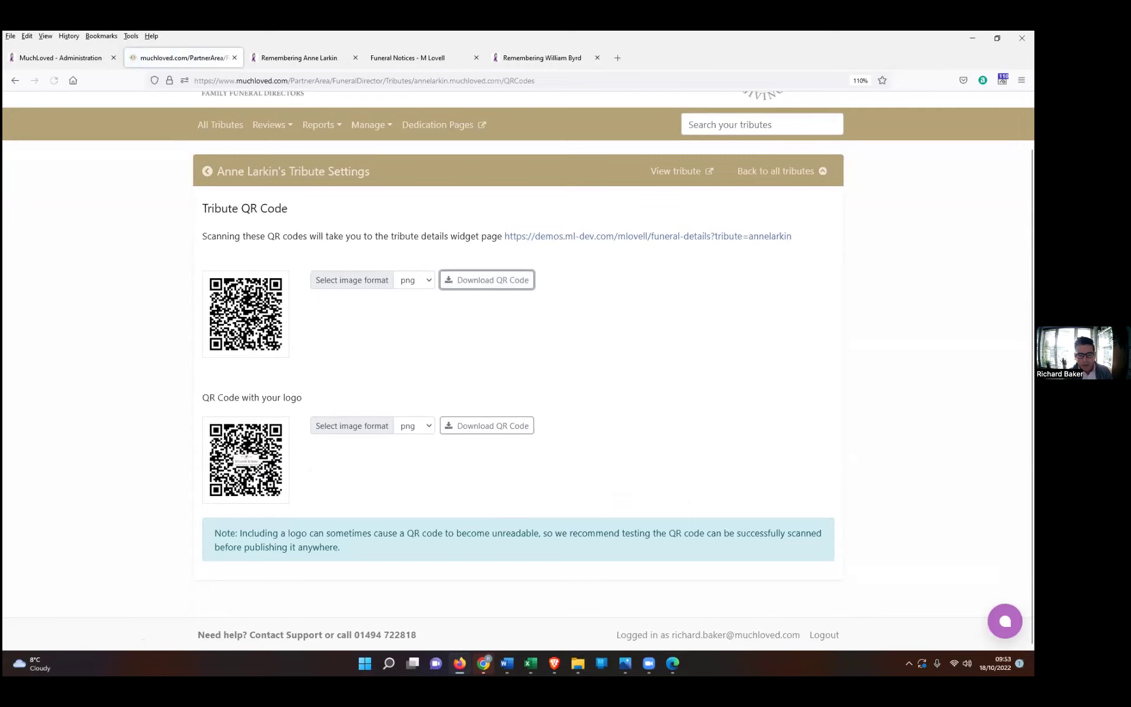
pyautogui.click(574, 167)
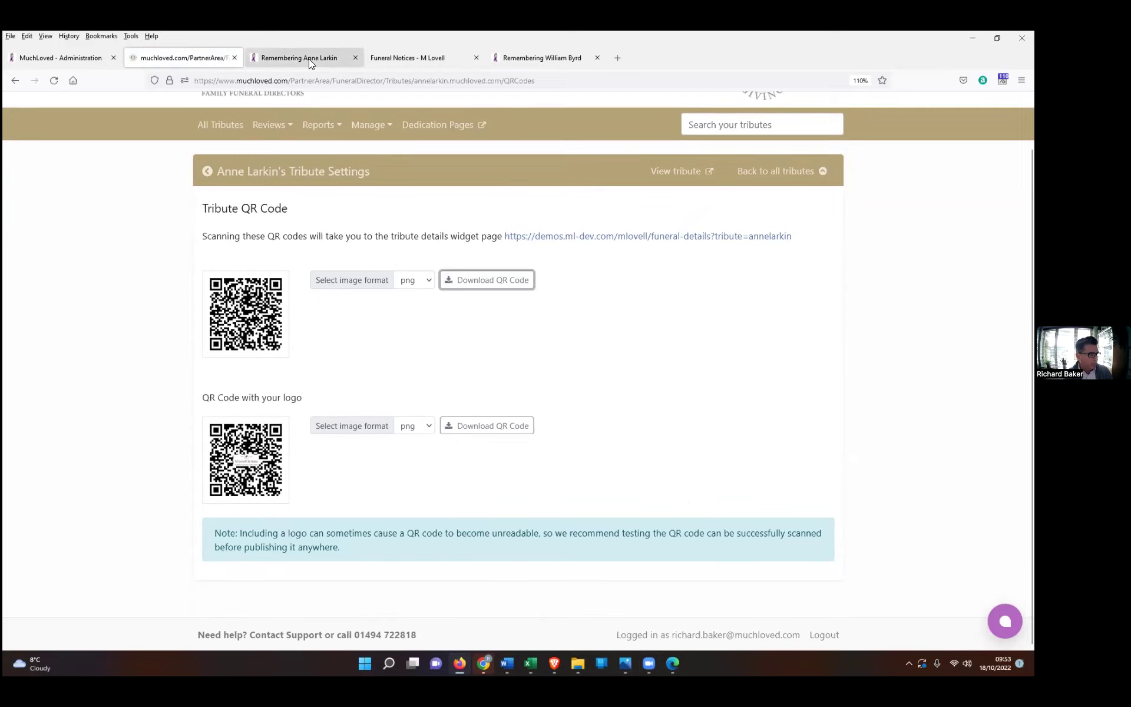
pyautogui.click(209, 135)
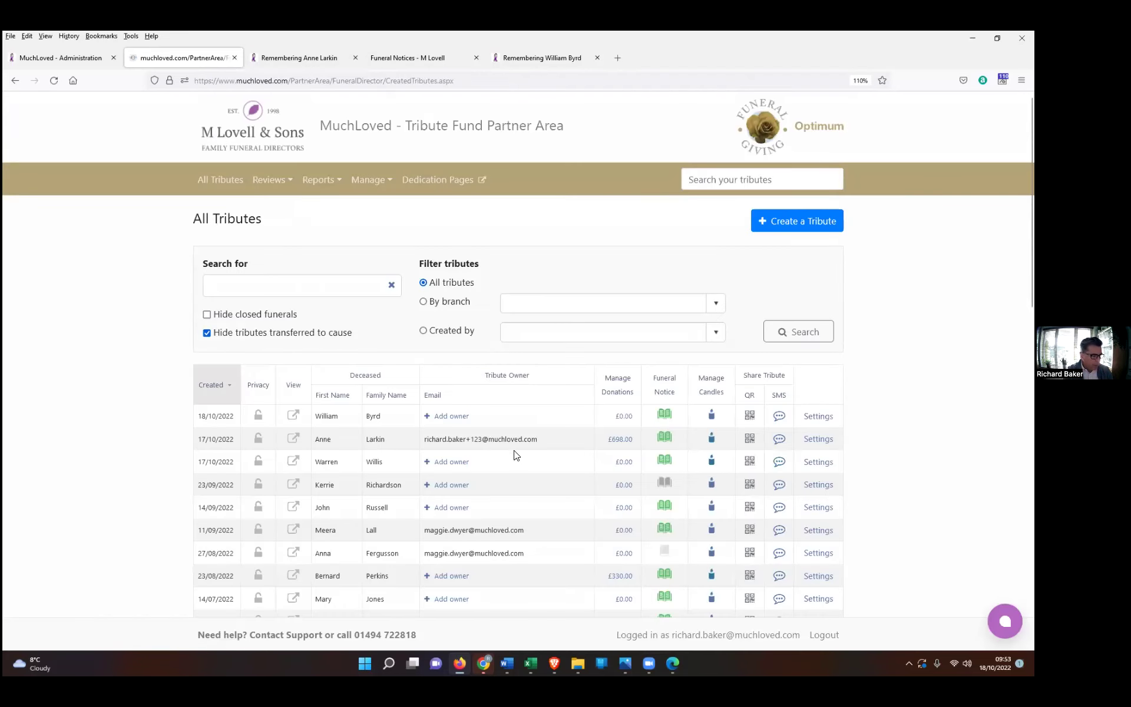
pyautogui.click(818, 439)
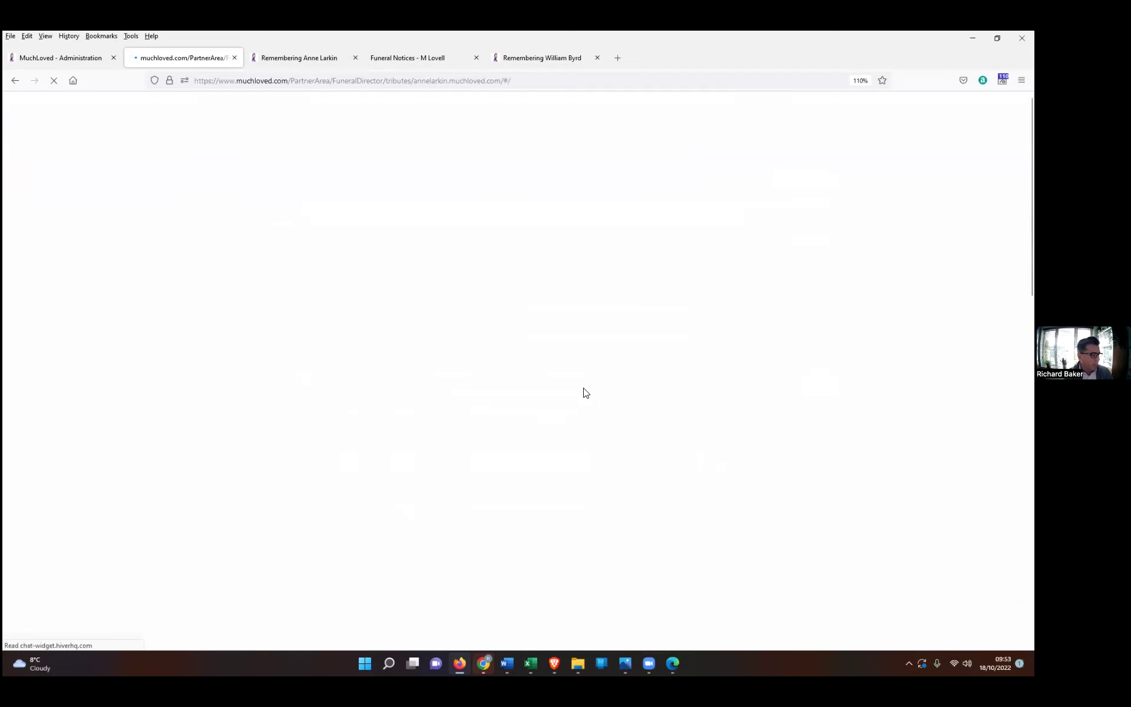
pyautogui.scroll(-1, 165, 428)
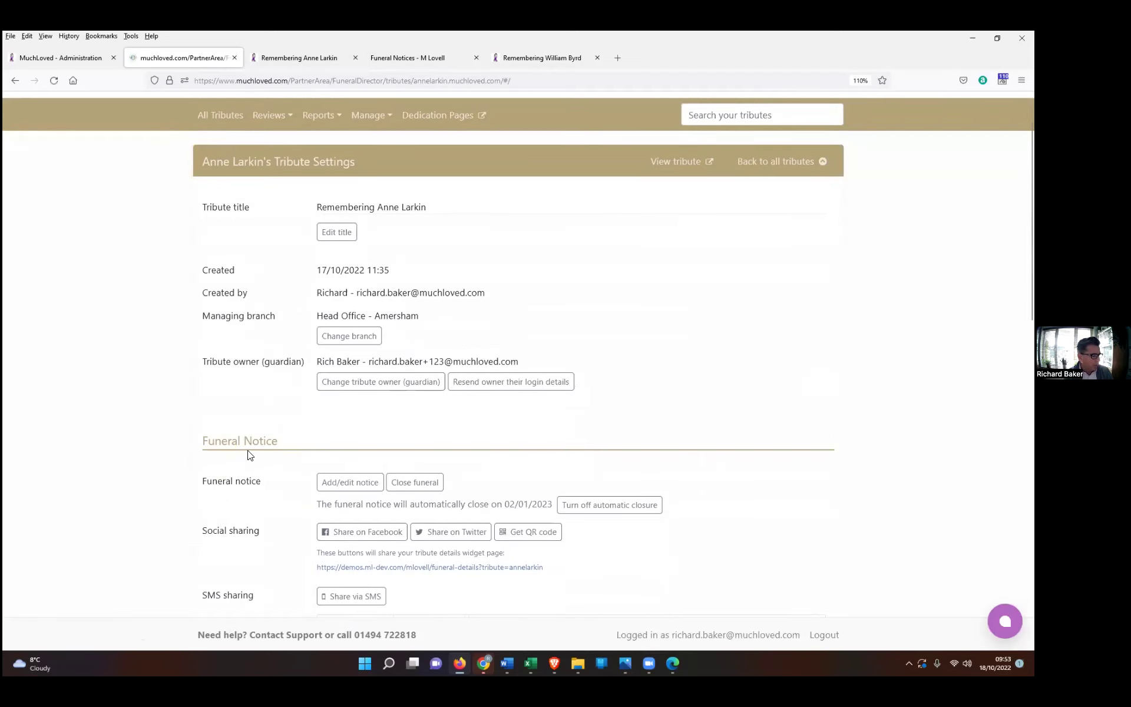
pyautogui.click(344, 487)
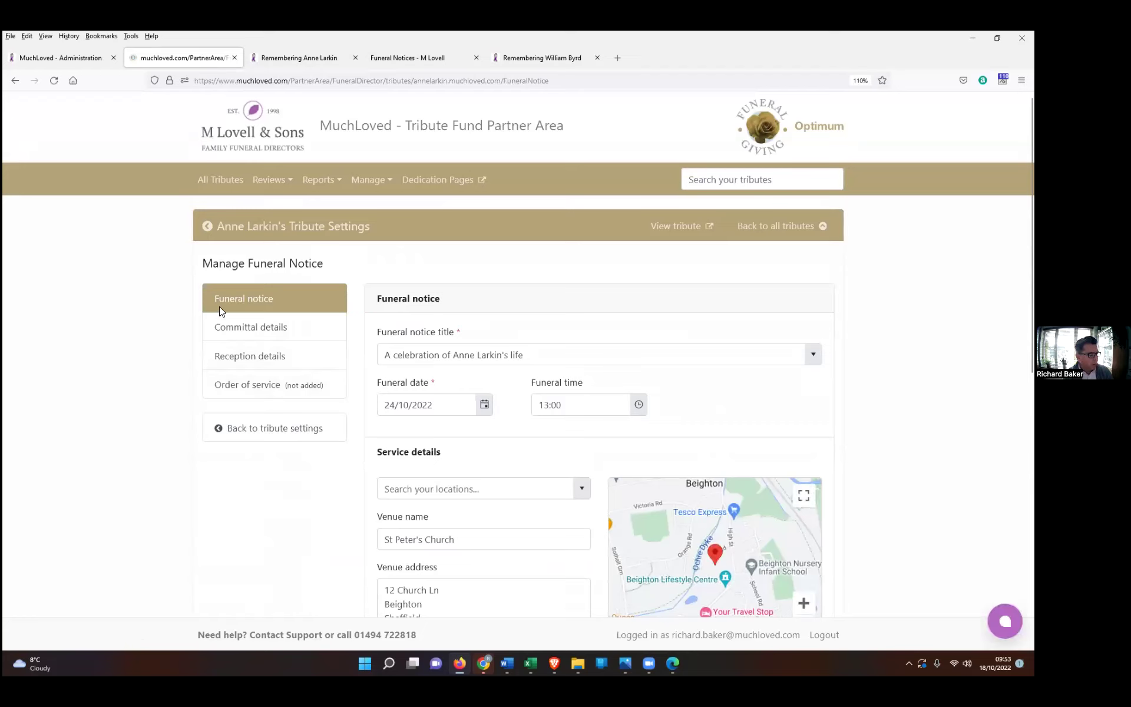
pyautogui.click(254, 387)
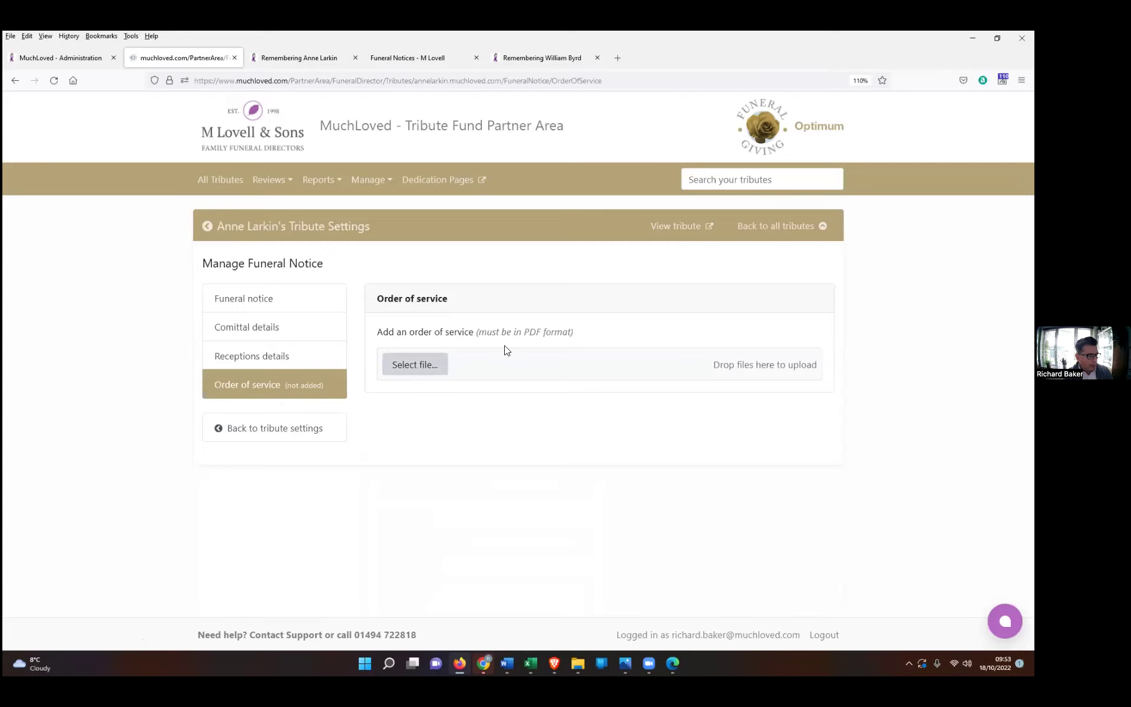
pyautogui.click(416, 364)
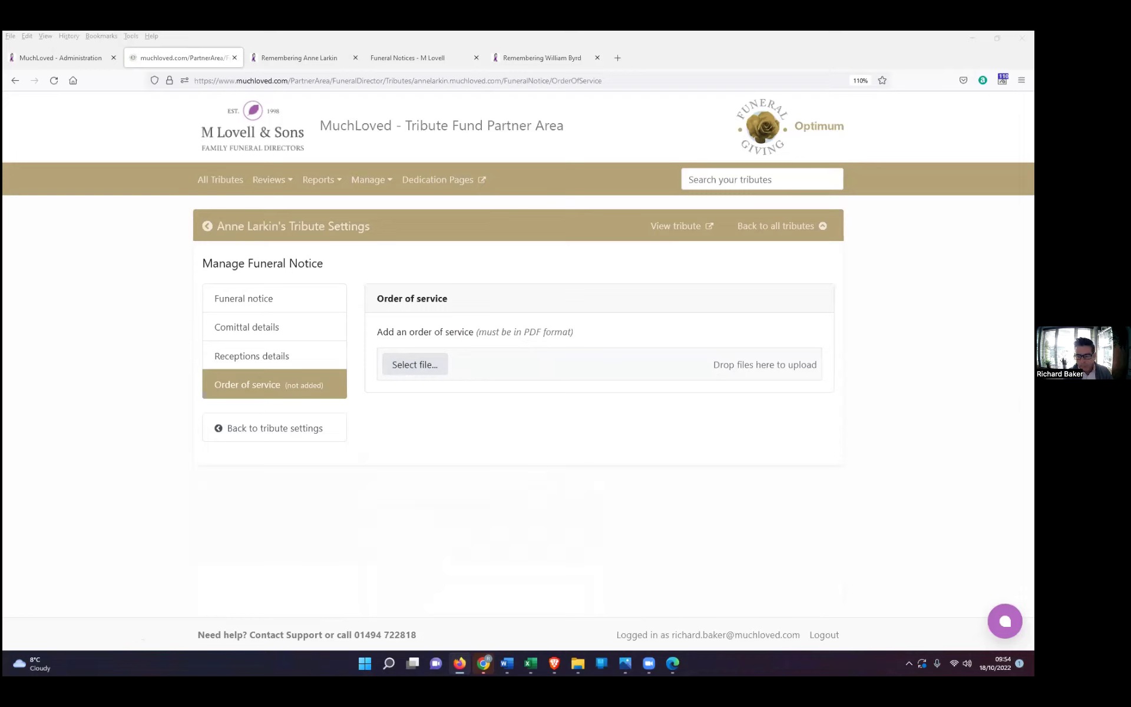
pyautogui.click(850, 411)
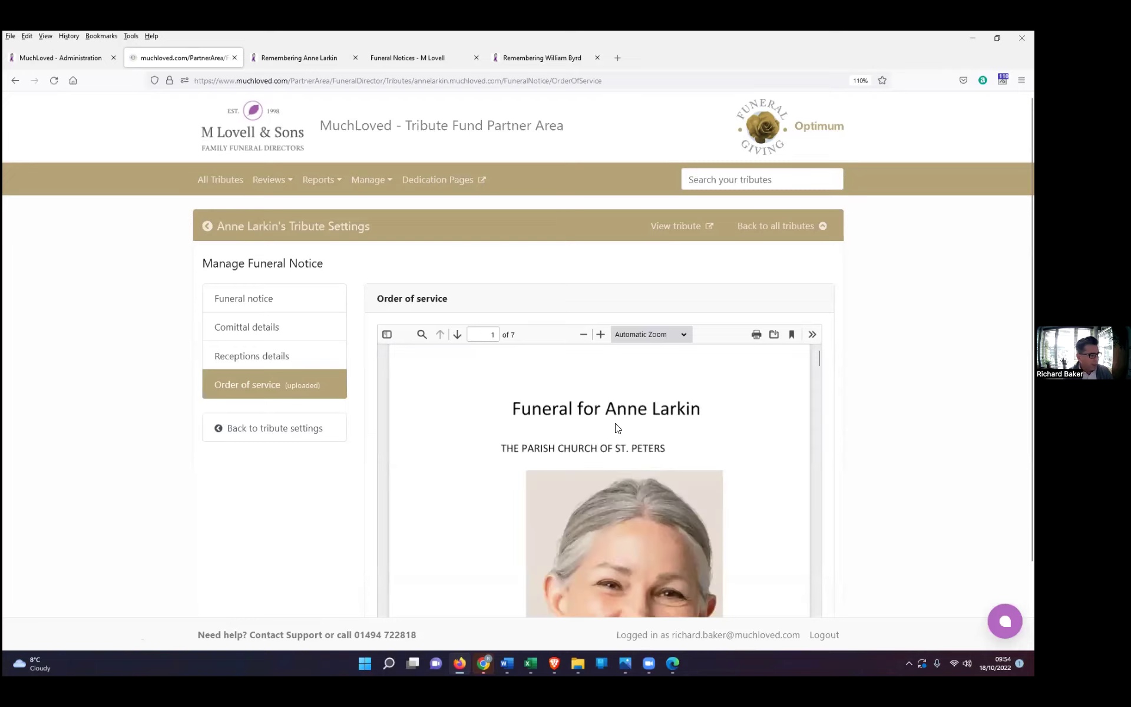
pyautogui.scroll(-4, 617, 428)
pyautogui.scroll(-2, 910, 424)
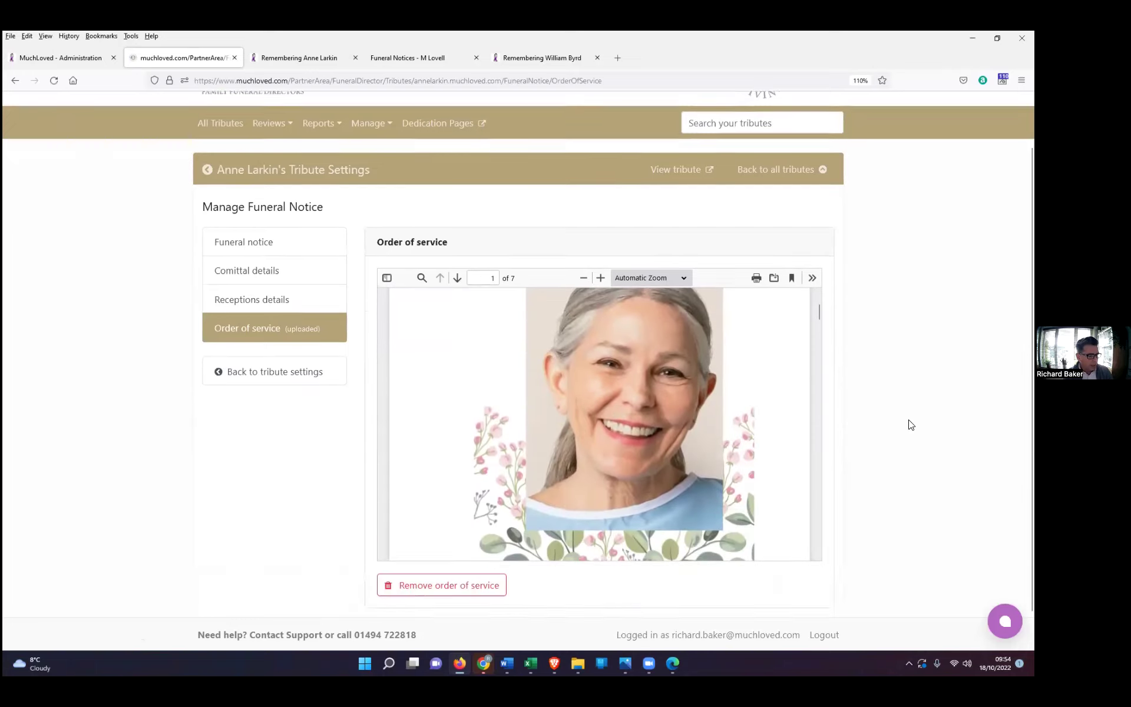
pyautogui.scroll(2, 910, 424)
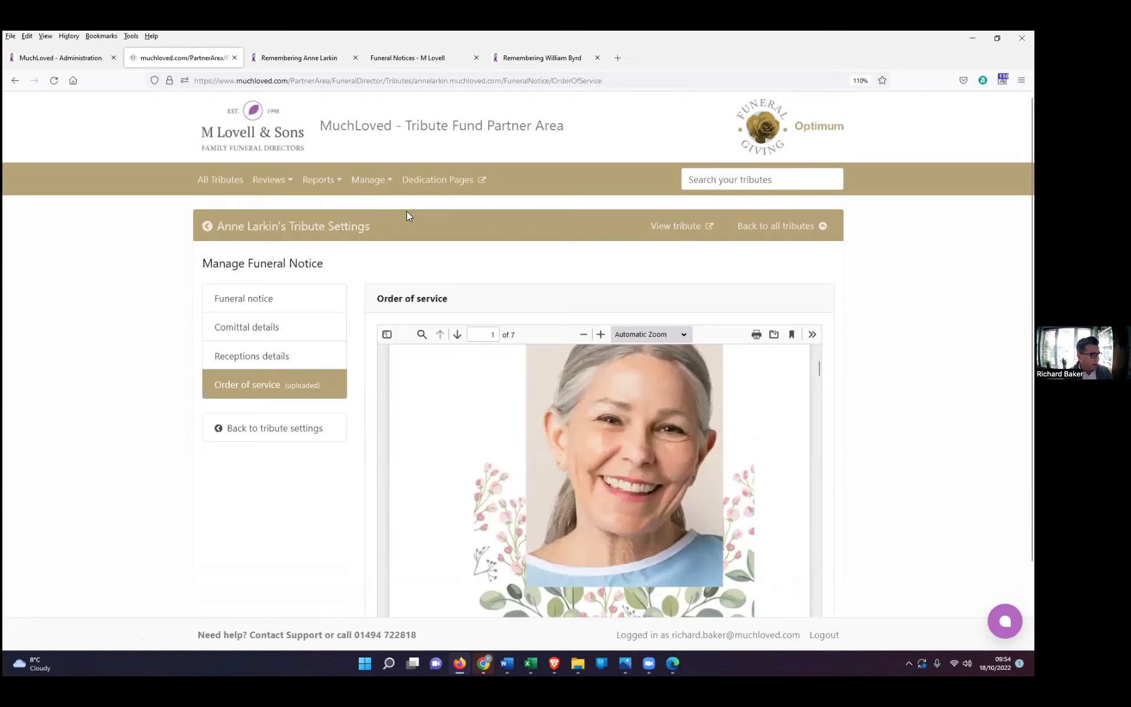
pyautogui.click(295, 58)
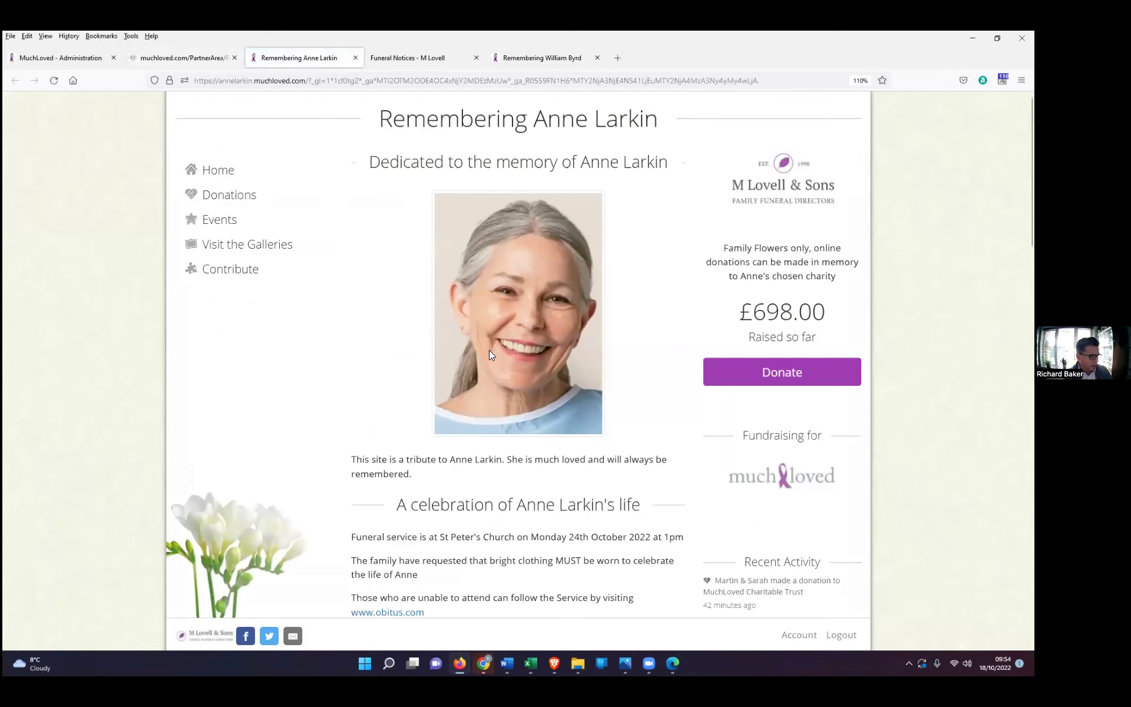
pyautogui.scroll(-5, 488, 353)
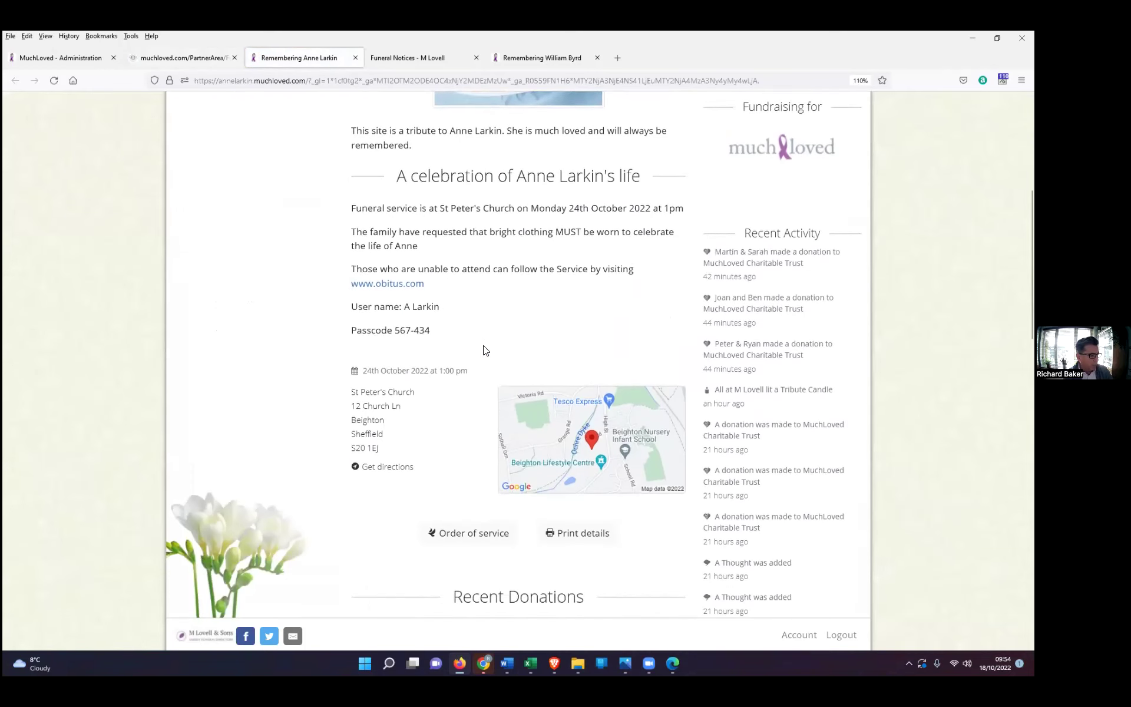
pyautogui.scroll(-2, 483, 350)
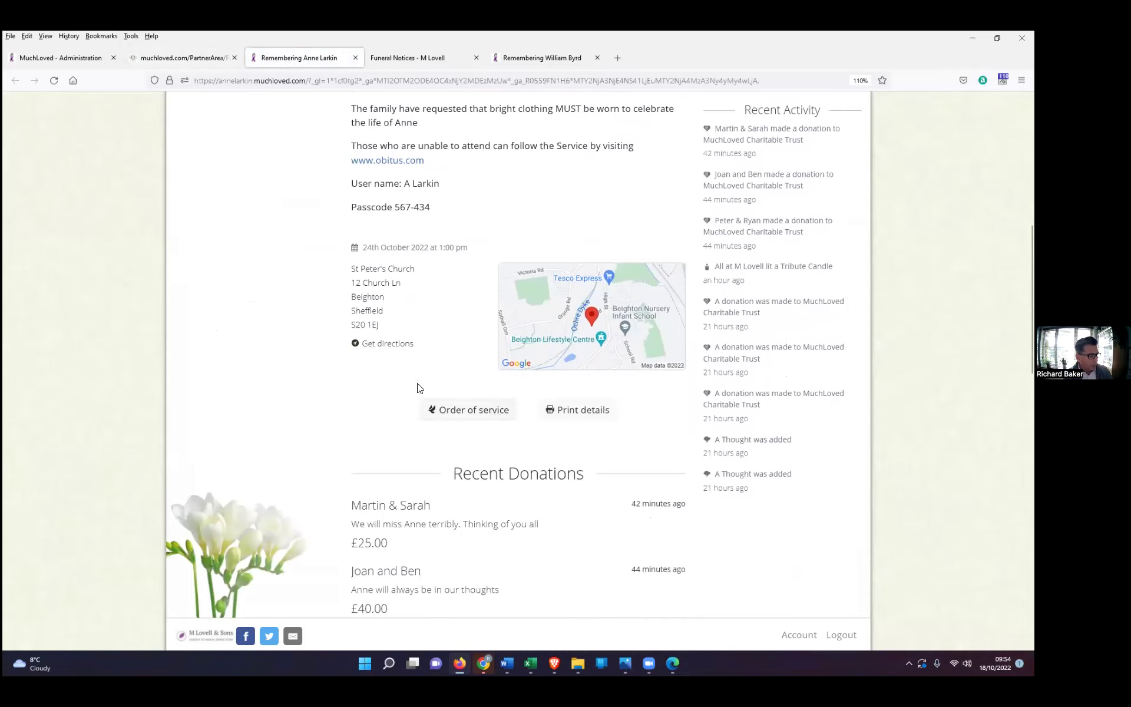
pyautogui.click(467, 412)
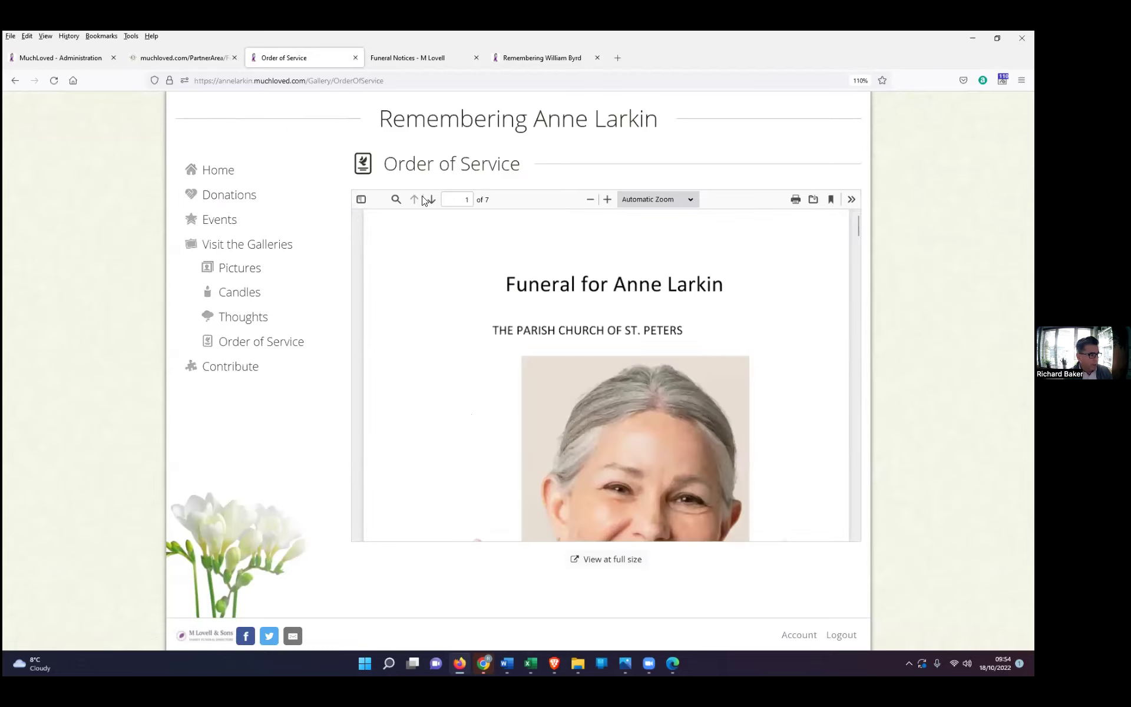
pyautogui.click(418, 56)
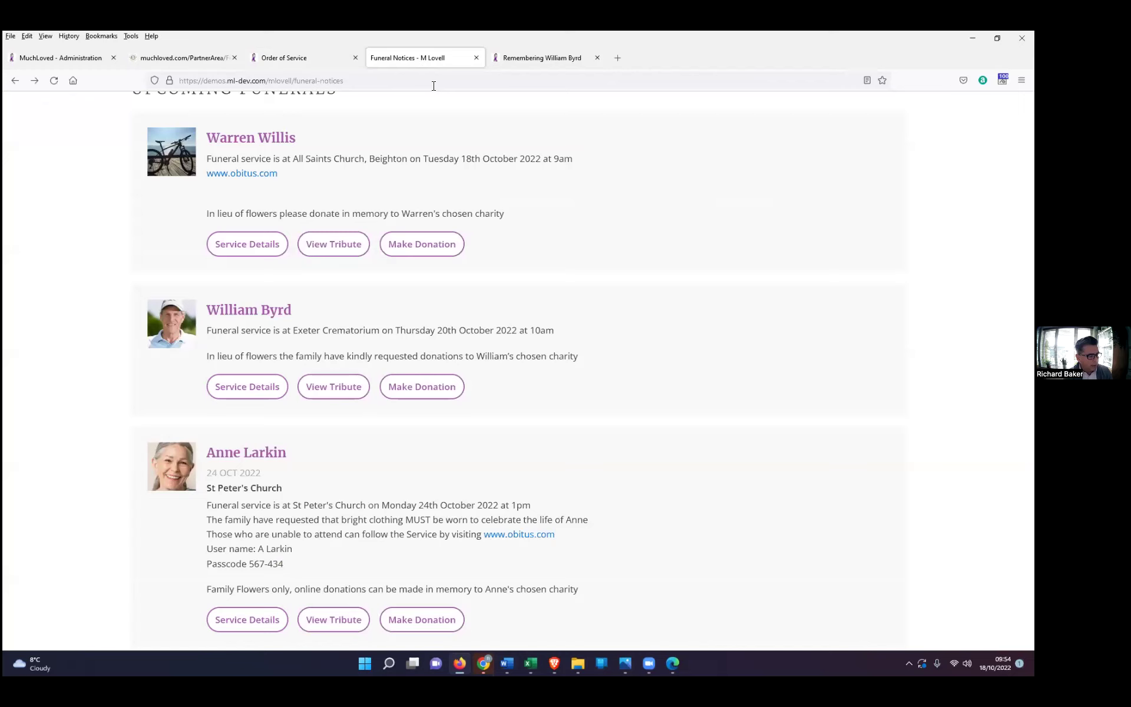
pyautogui.click(397, 385)
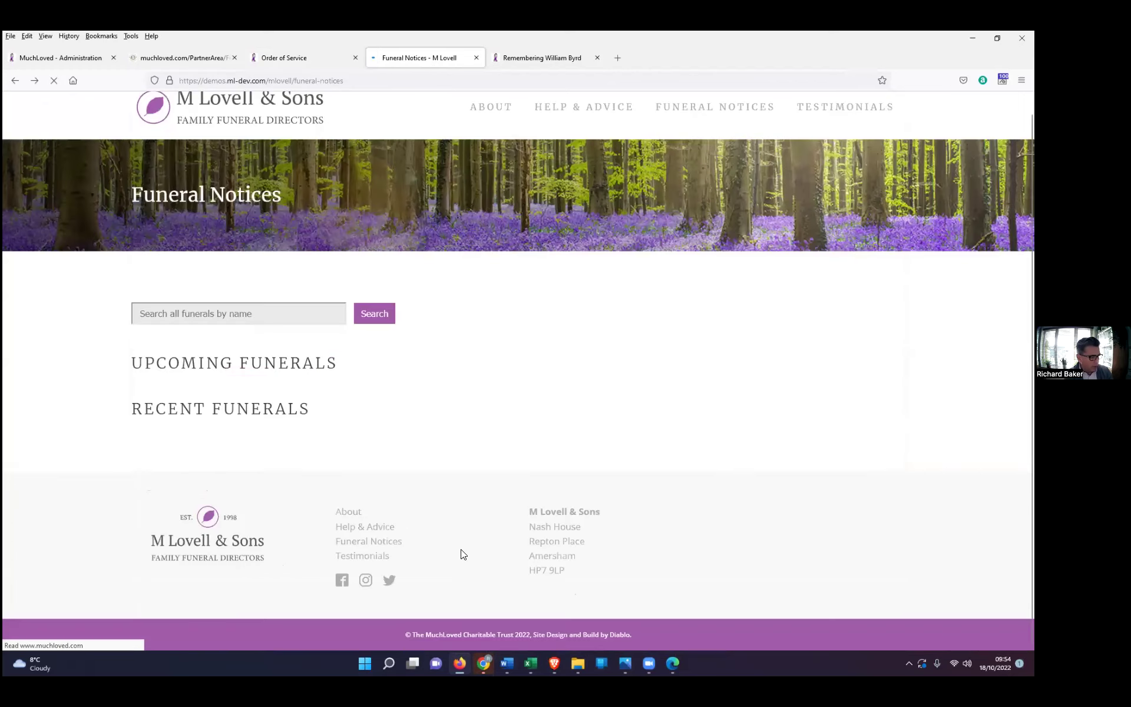
pyautogui.scroll(-1, 533, 560)
pyautogui.scroll(-5, 534, 557)
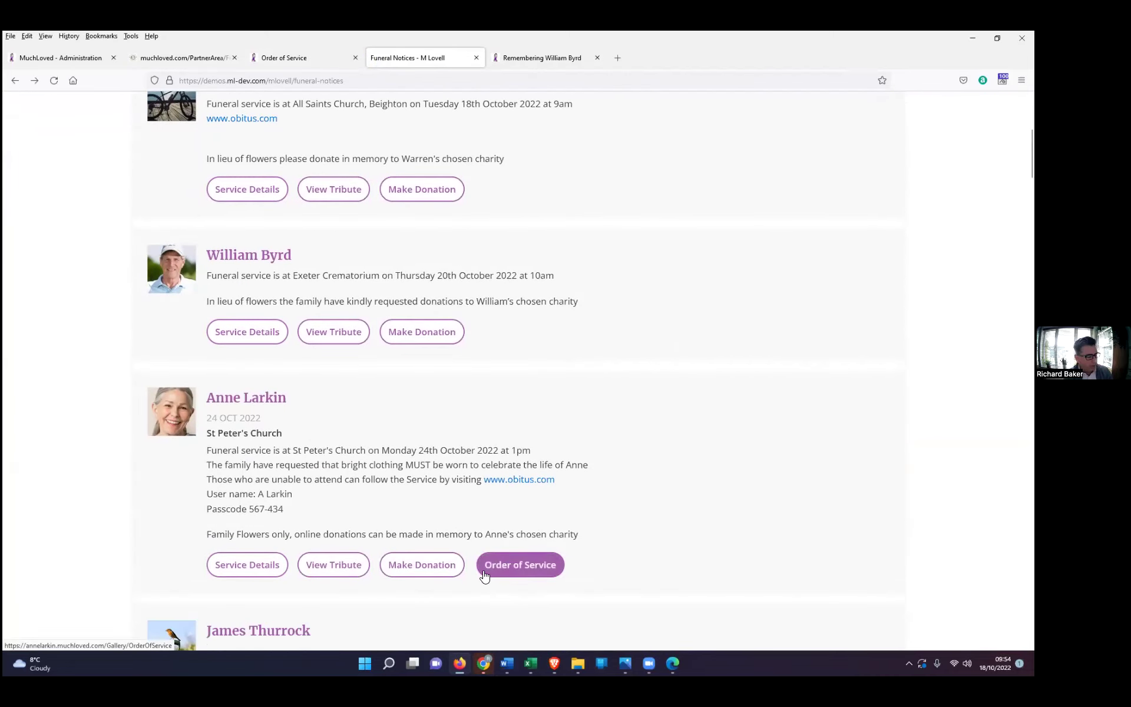
pyautogui.click(285, 57)
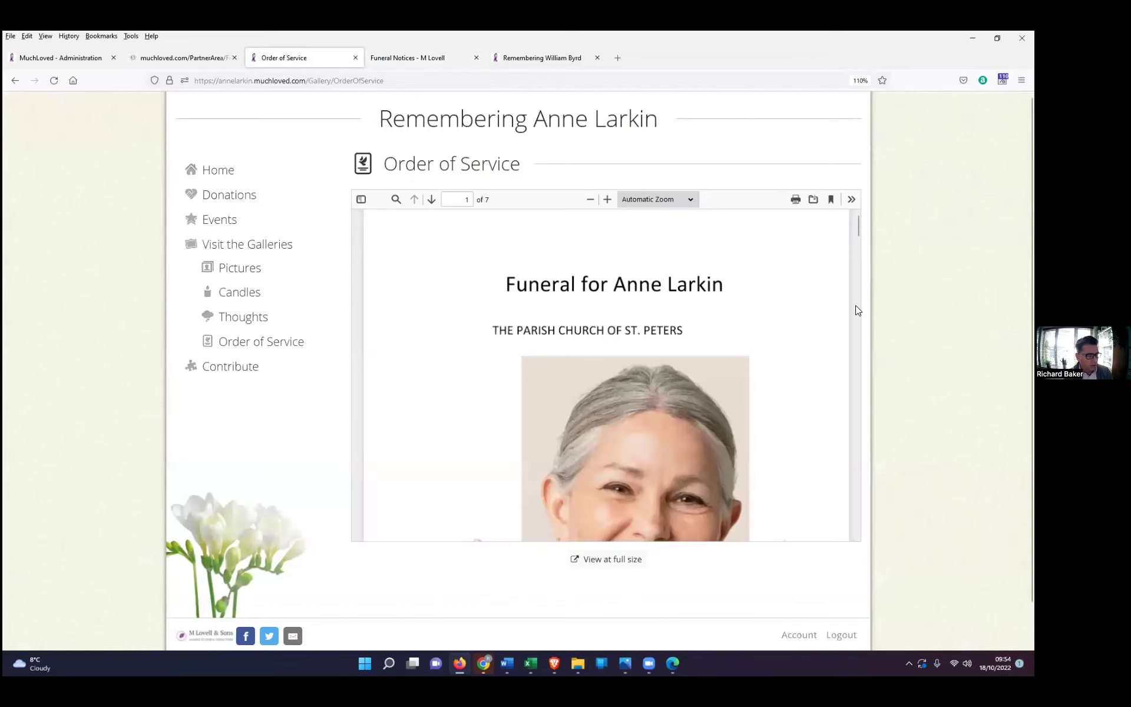
pyautogui.moveTo(857, 231); pyautogui.dragTo(855, 518)
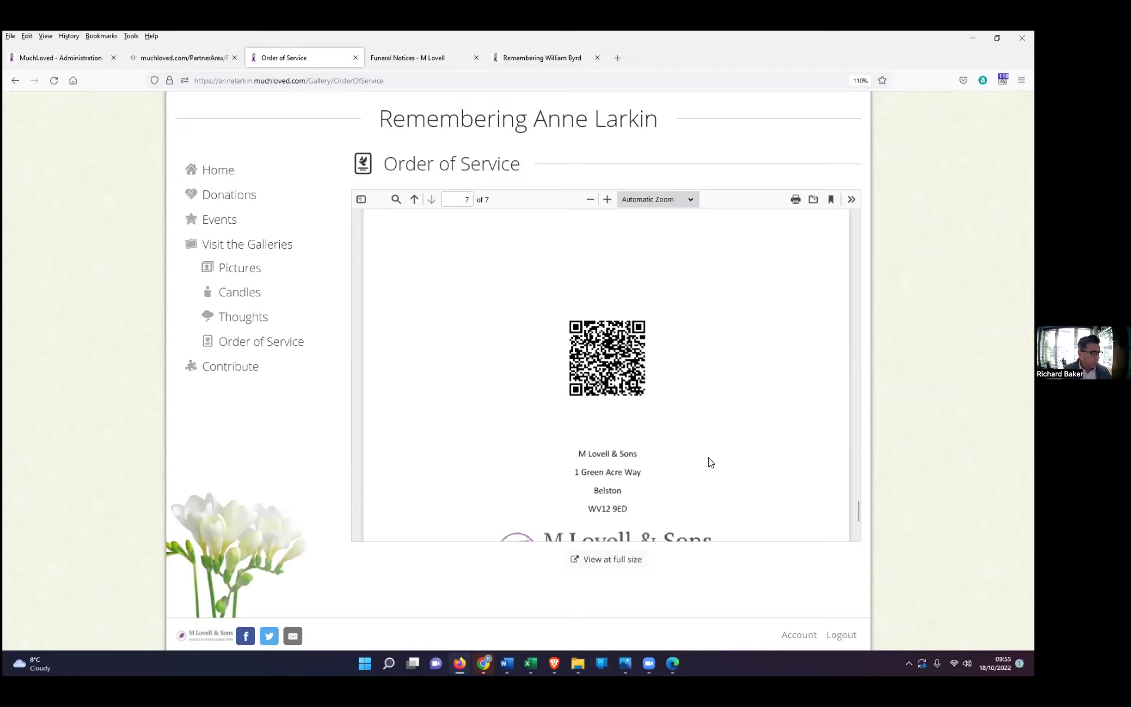
pyautogui.click(191, 55)
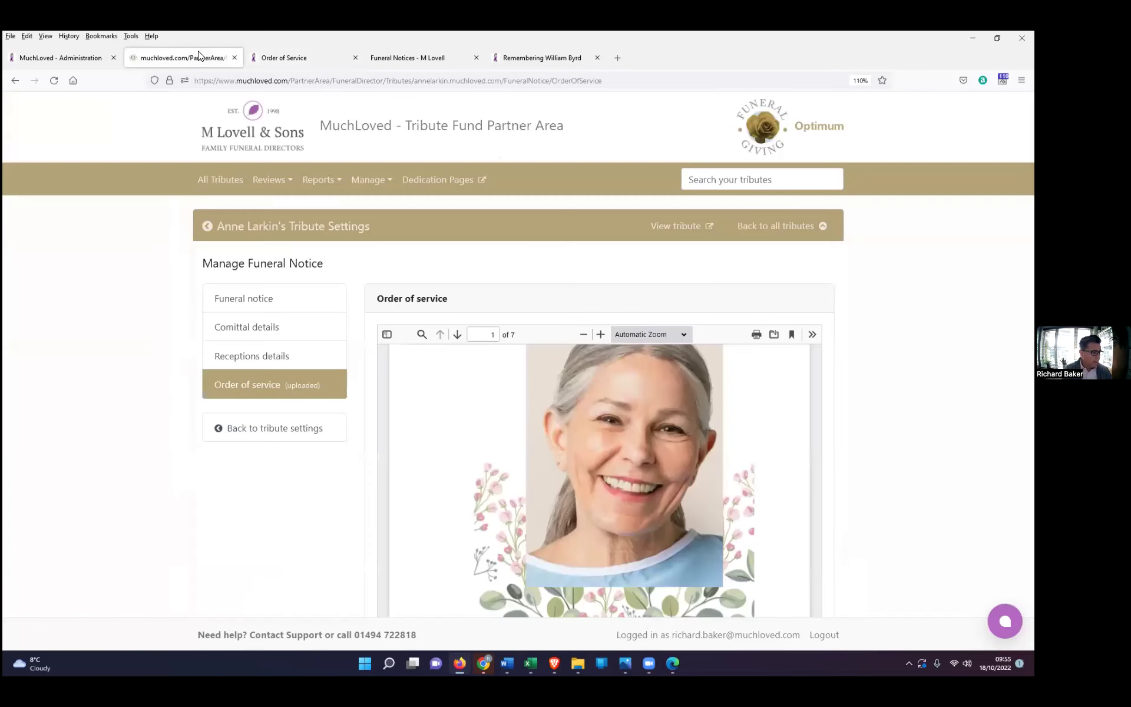
pyautogui.click(220, 185)
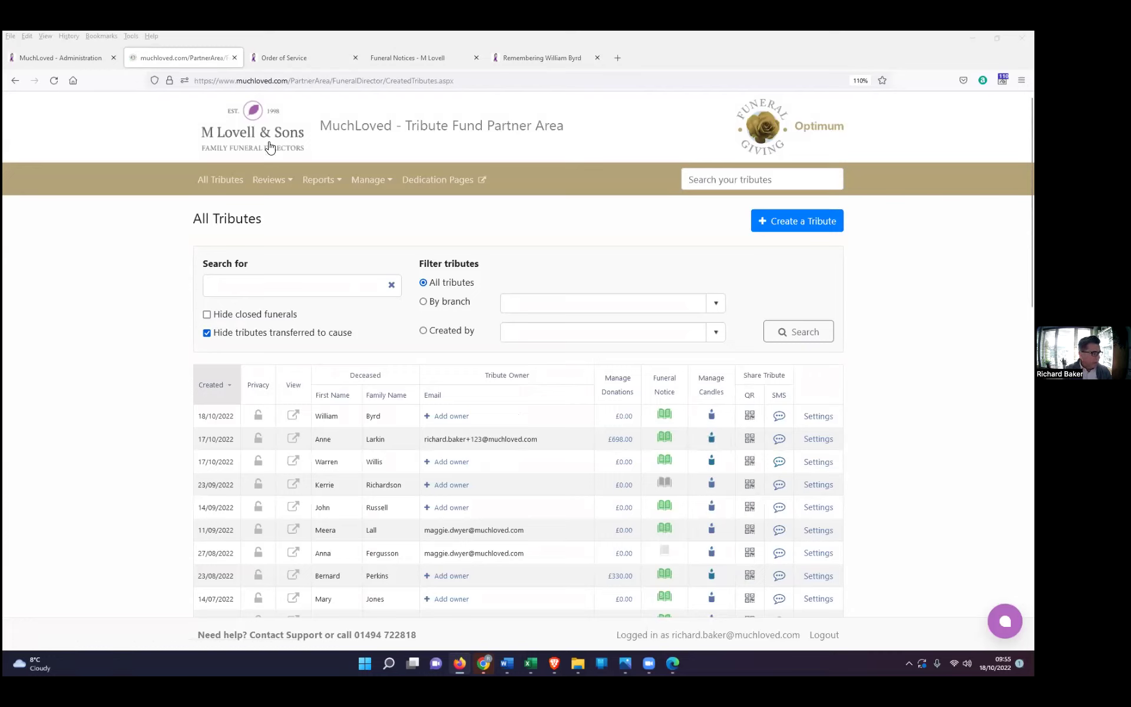
pyautogui.click(597, 59)
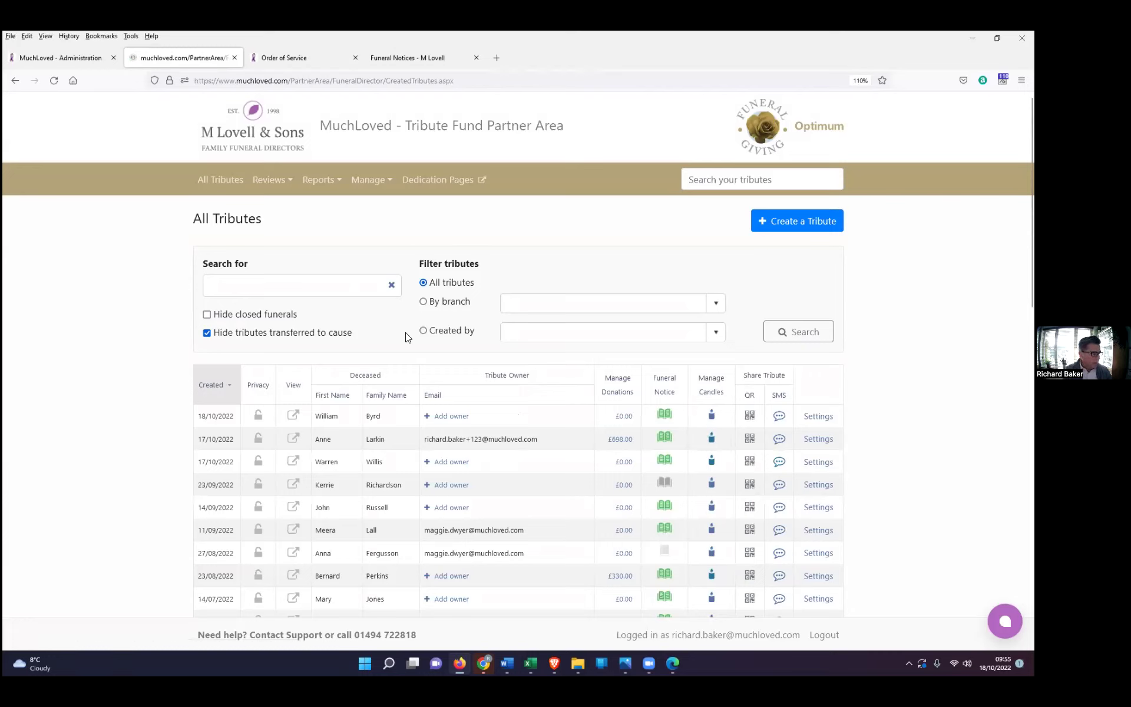
pyautogui.click(293, 438)
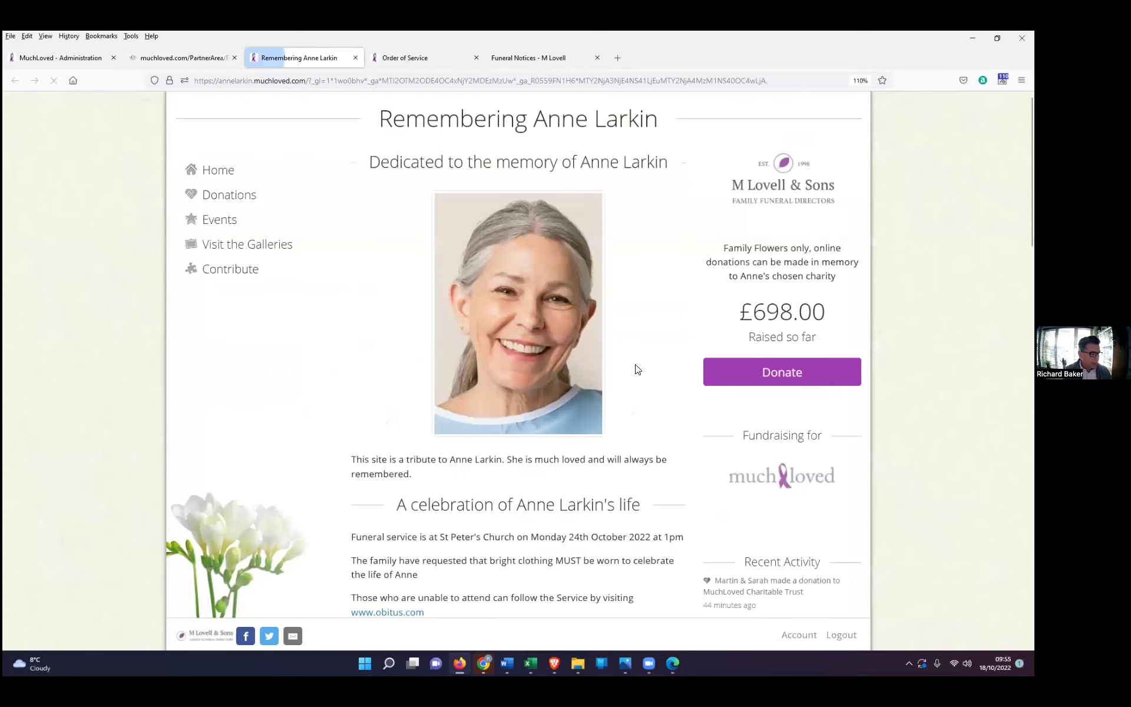
pyautogui.scroll(-3, 665, 386)
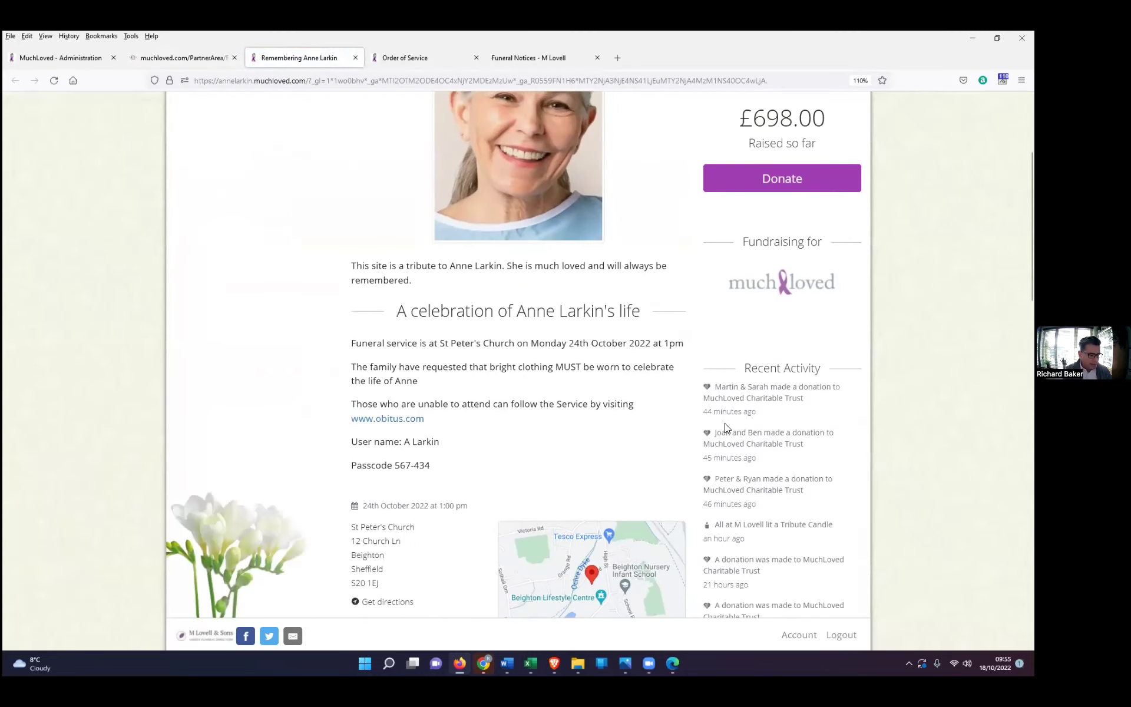
pyautogui.scroll(-2, 726, 429)
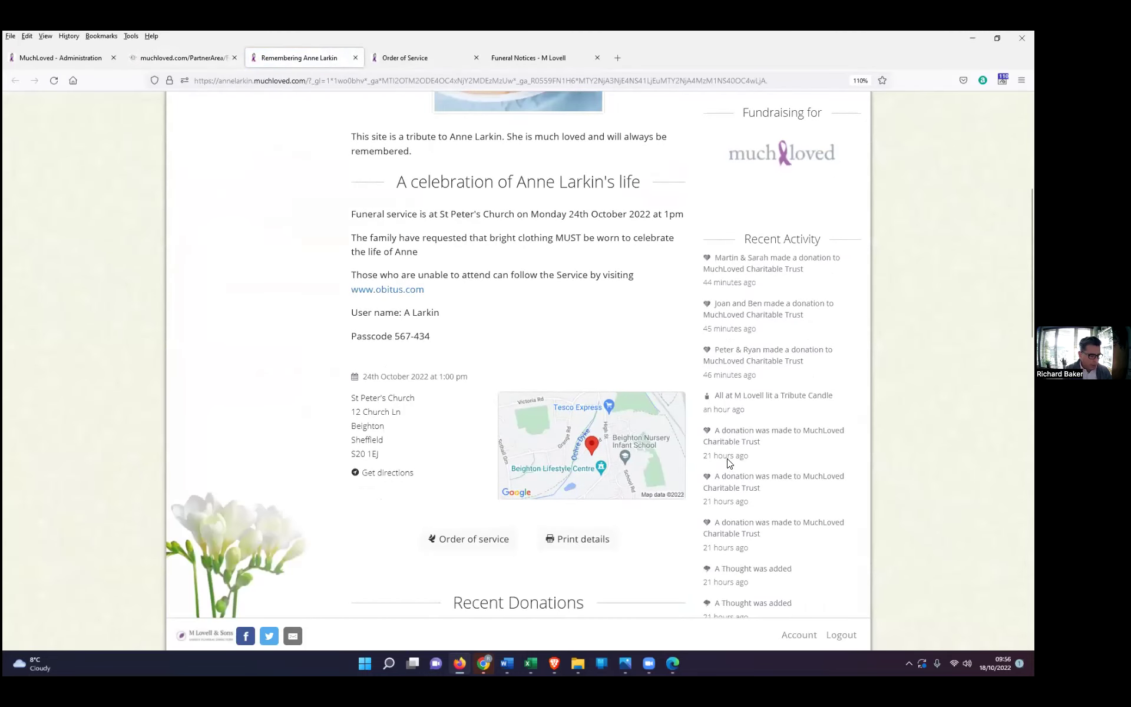
pyautogui.click(728, 400)
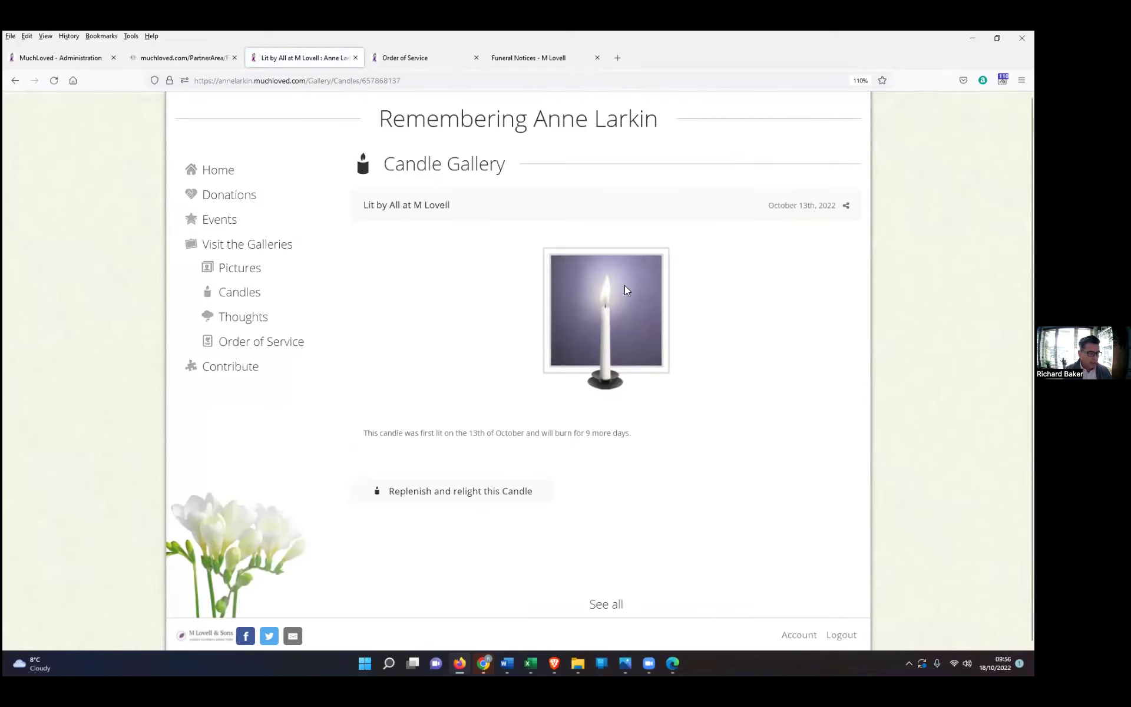
pyautogui.click(174, 56)
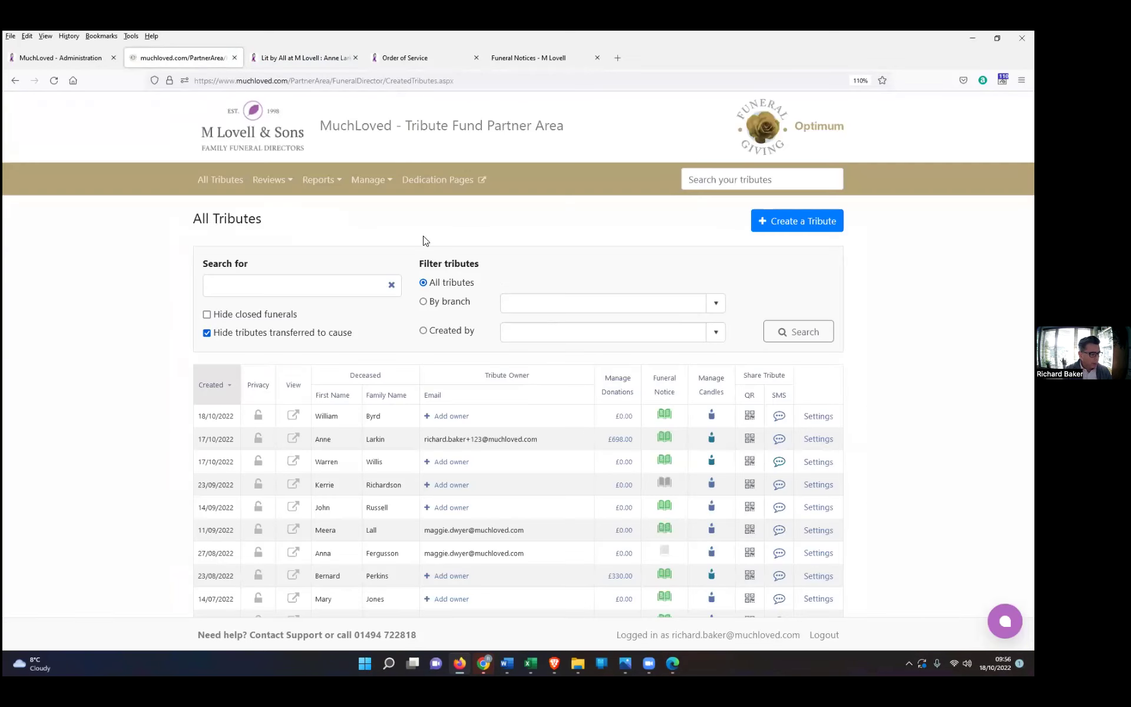
pyautogui.click(712, 439)
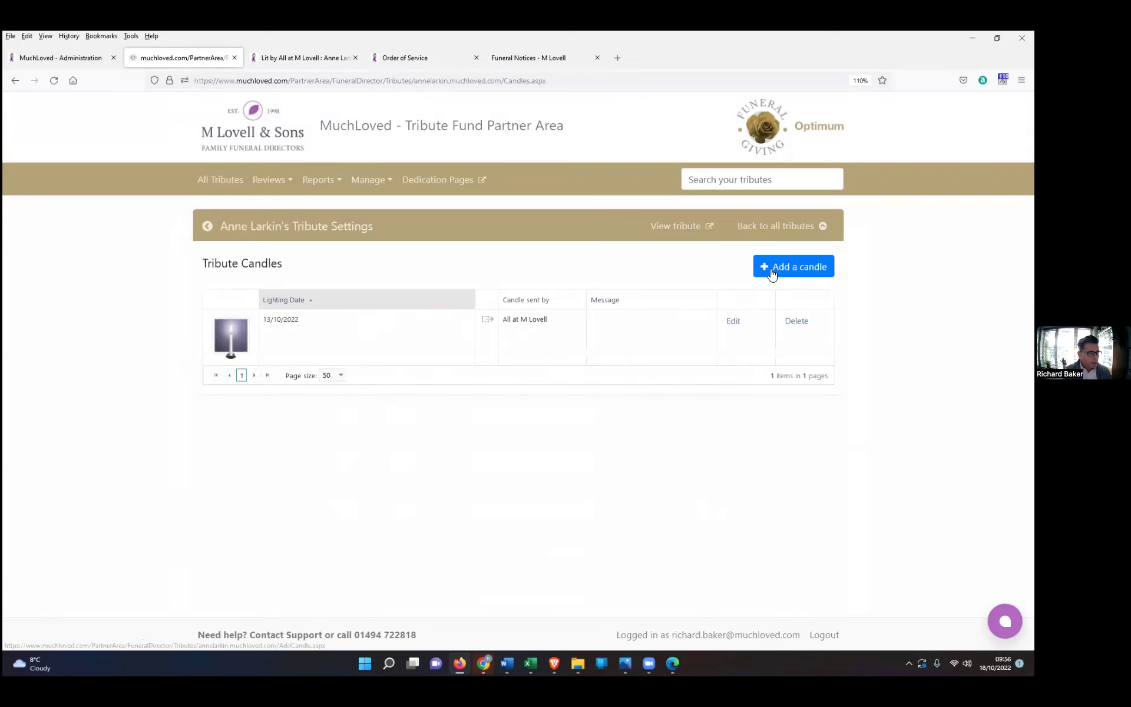
pyautogui.click(801, 269)
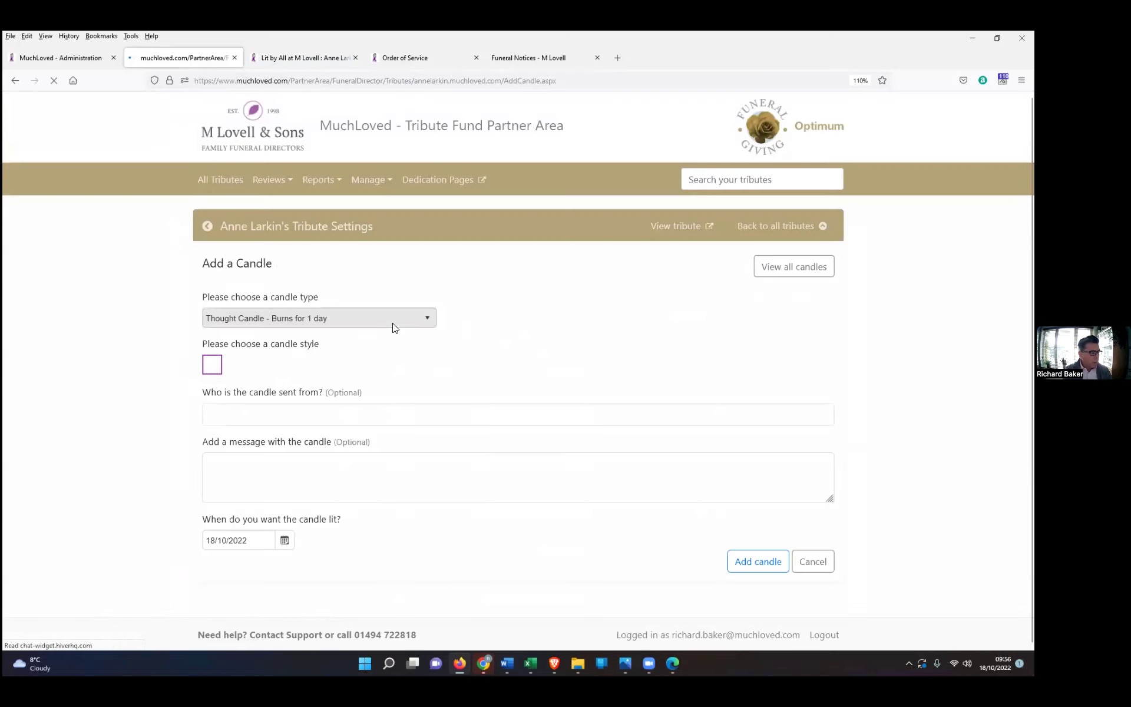
pyautogui.click(426, 318)
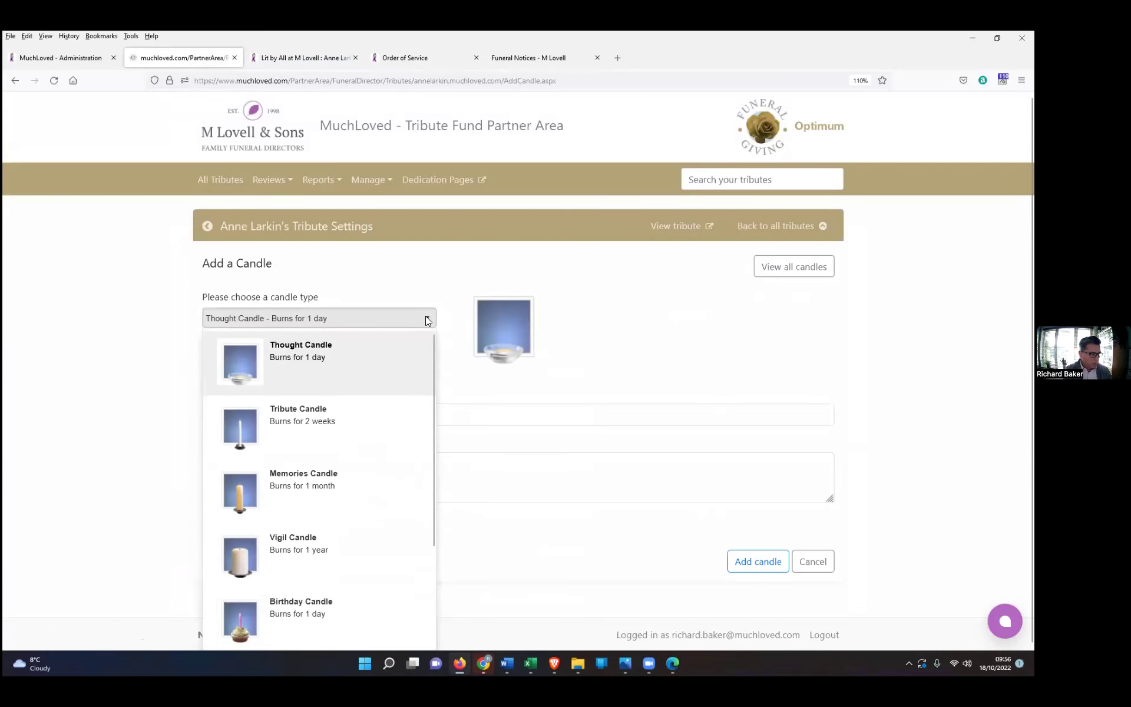
pyautogui.click(303, 428)
pyautogui.click(294, 417)
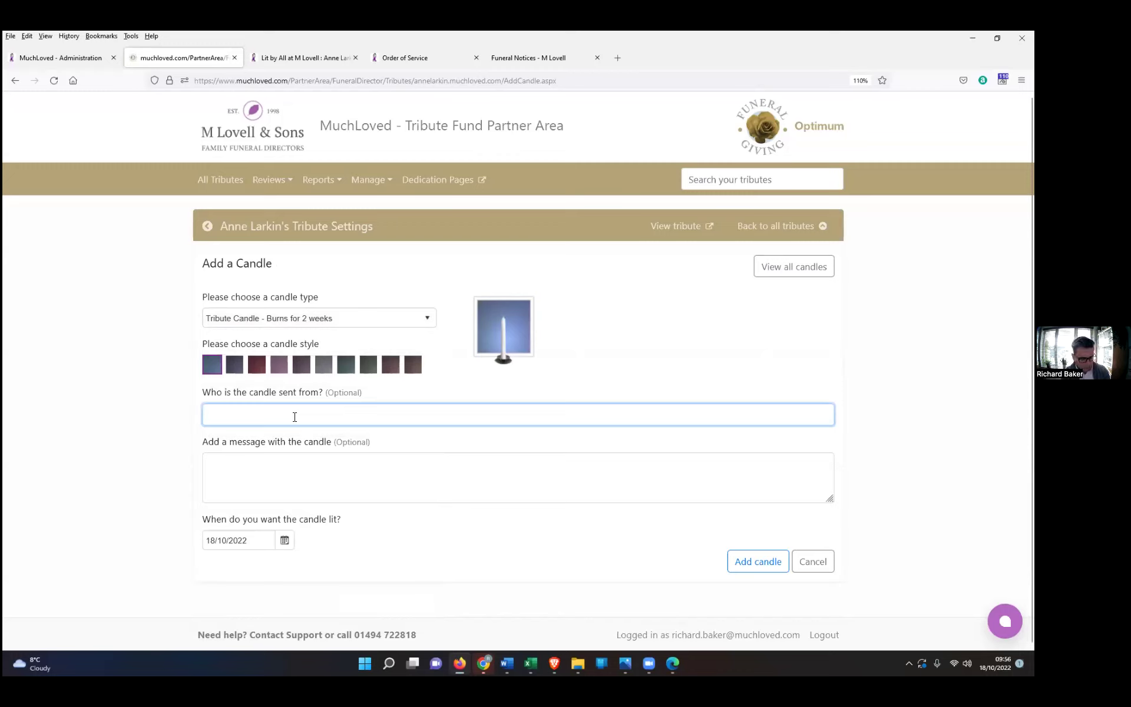
pyautogui.write('All')
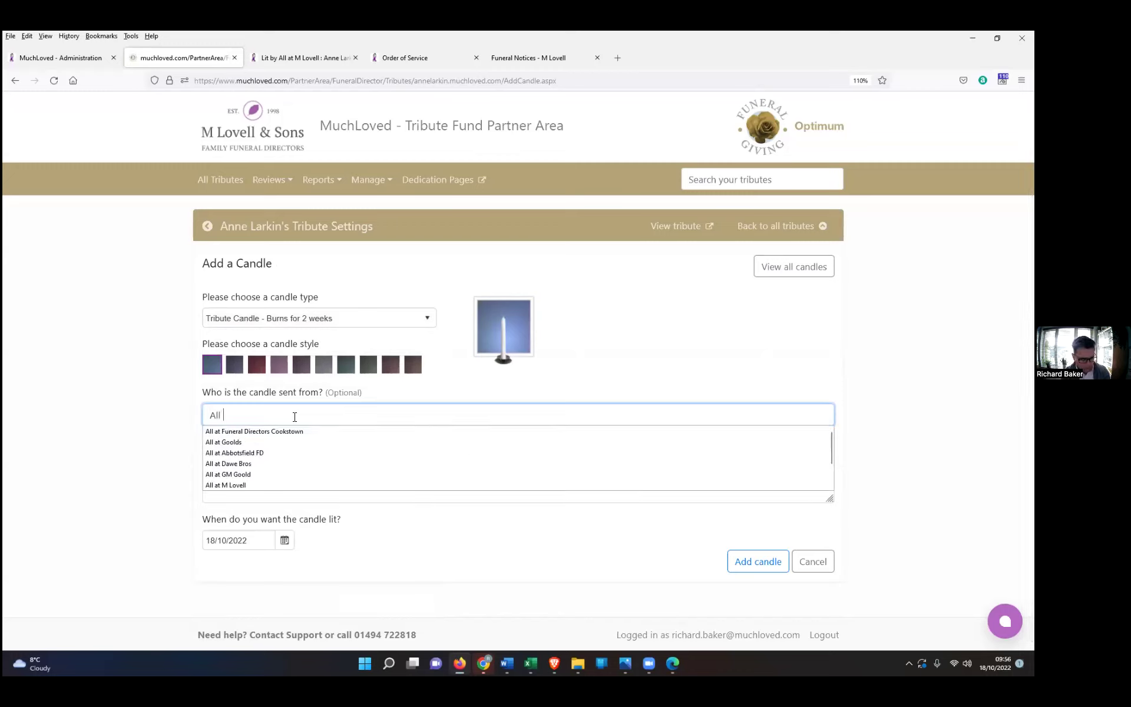
pyautogui.write(' from M Lovell')
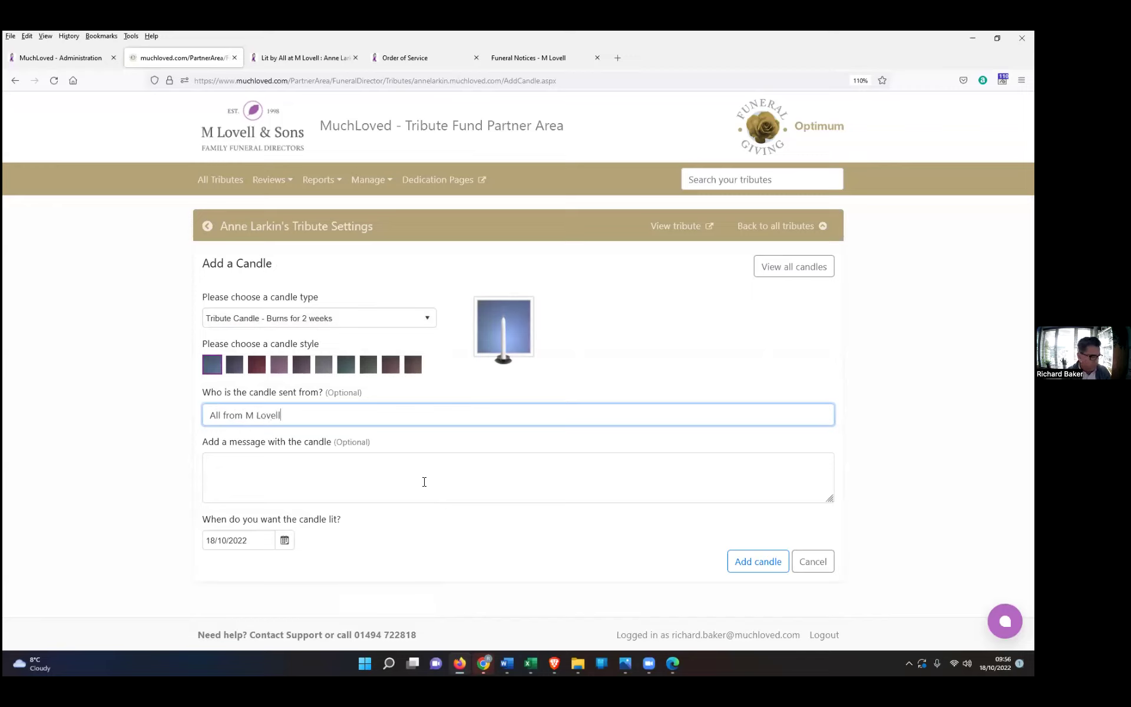
pyautogui.click(751, 566)
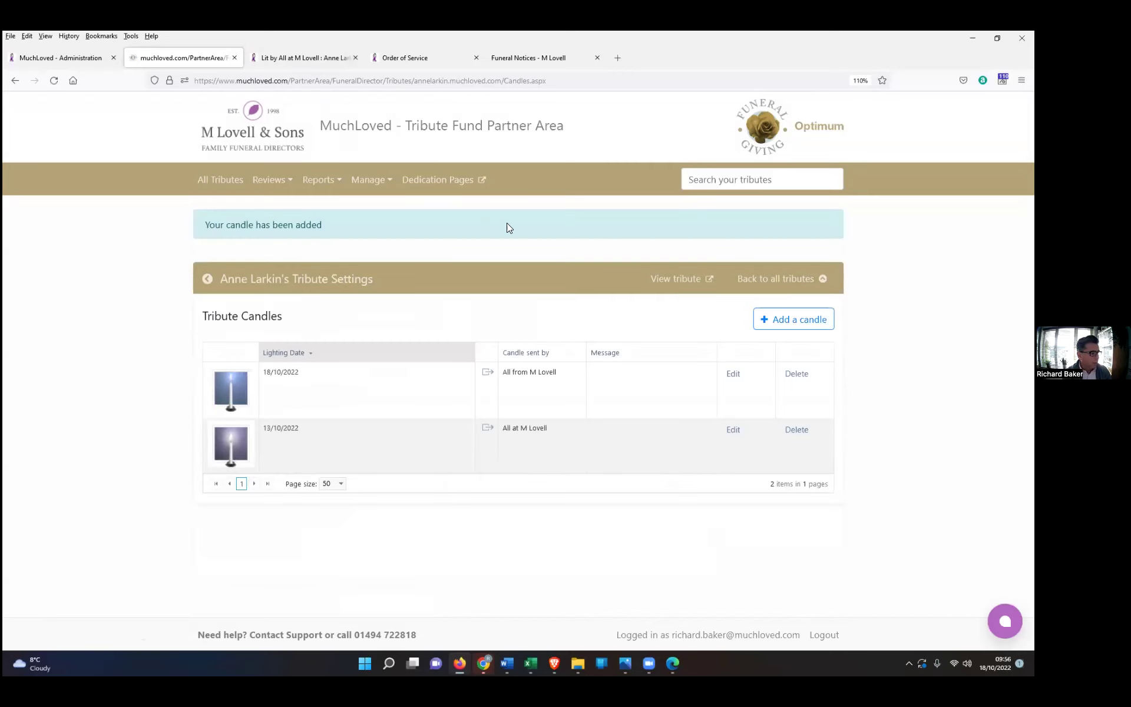
pyautogui.click(674, 278)
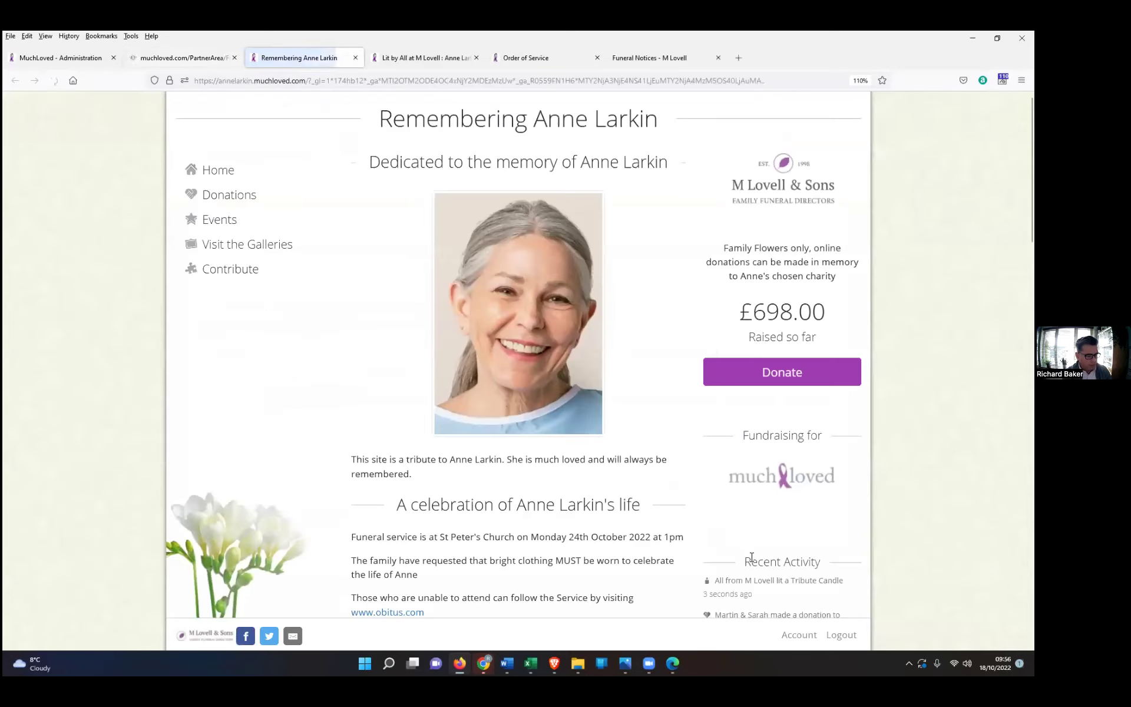
pyautogui.scroll(-2, 751, 557)
pyautogui.click(731, 518)
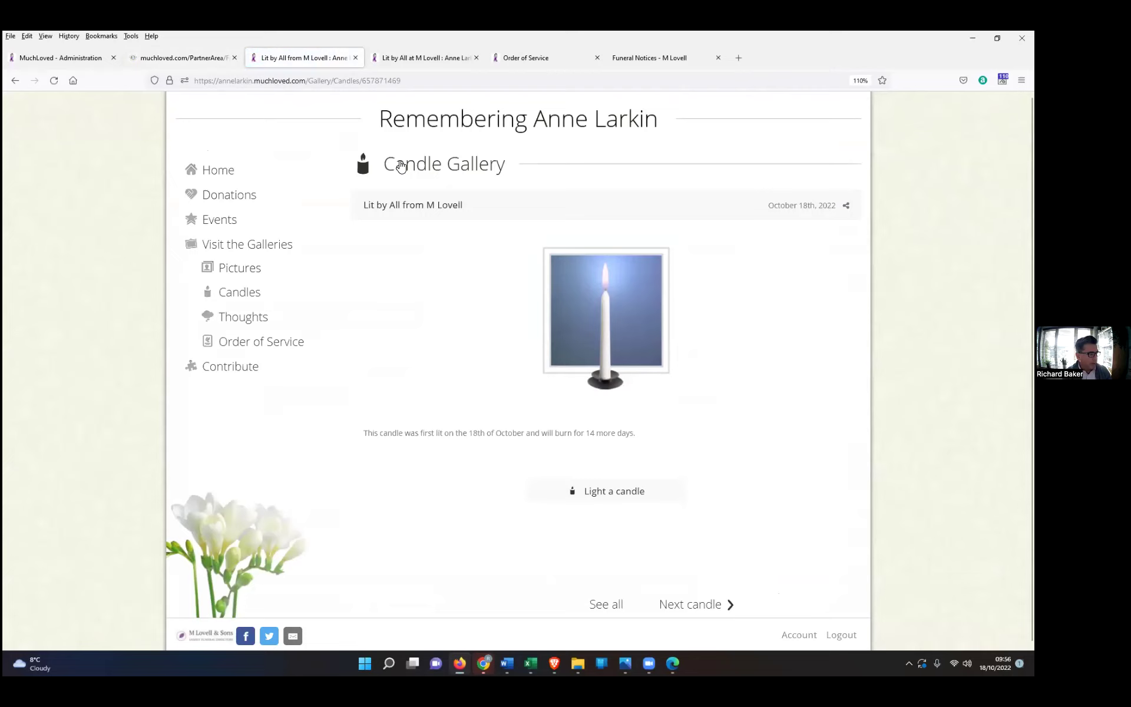
pyautogui.click(225, 301)
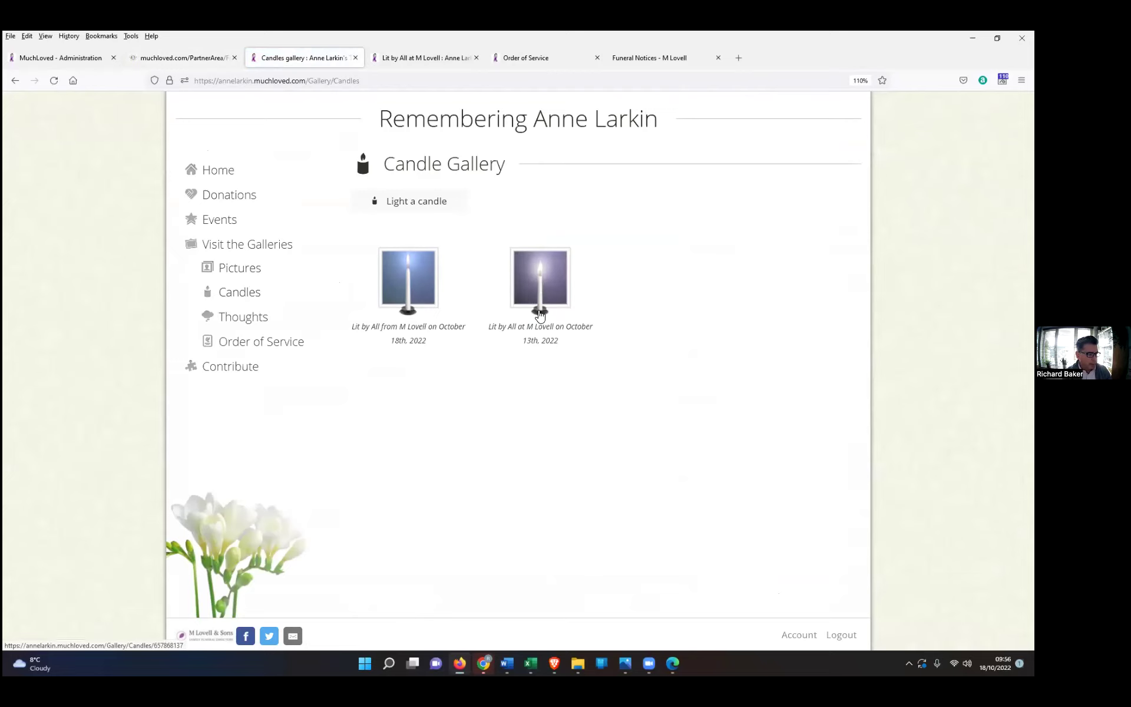
pyautogui.click(191, 57)
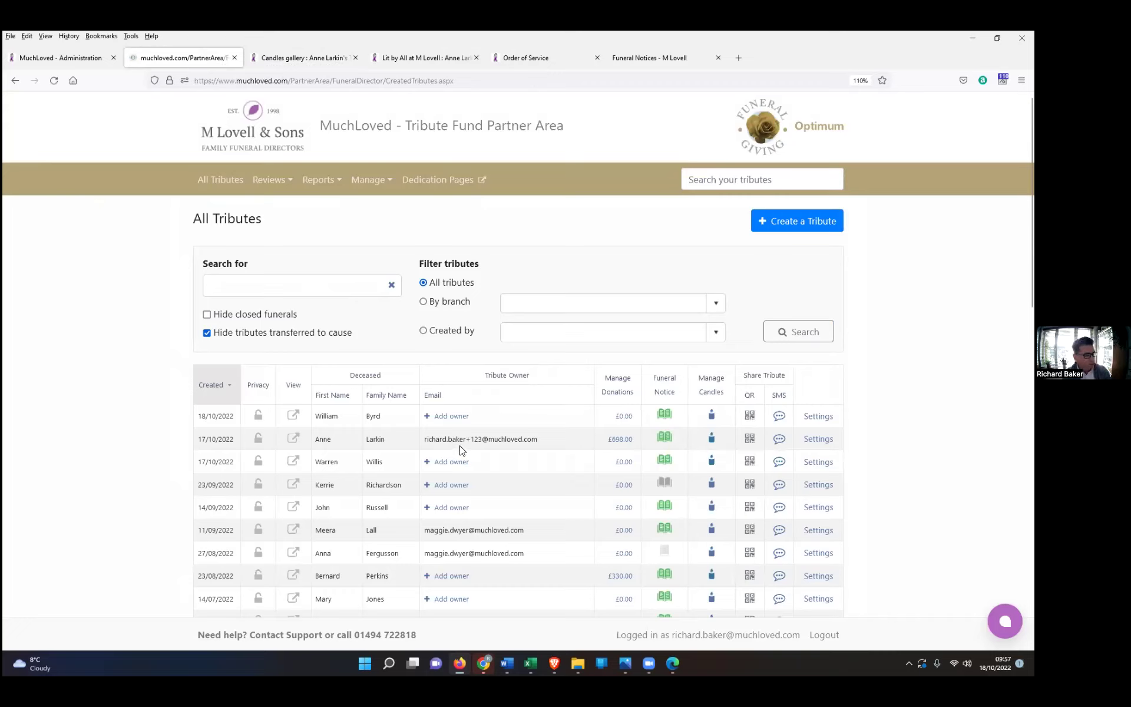
pyautogui.click(451, 417)
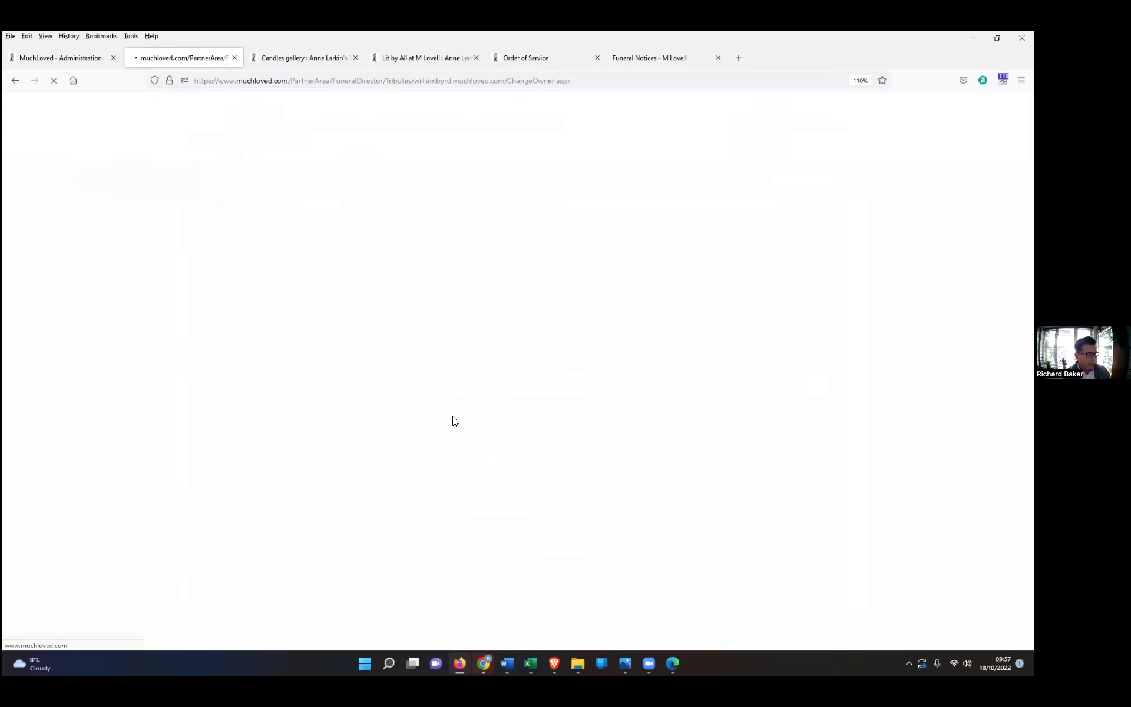
pyautogui.click(240, 311)
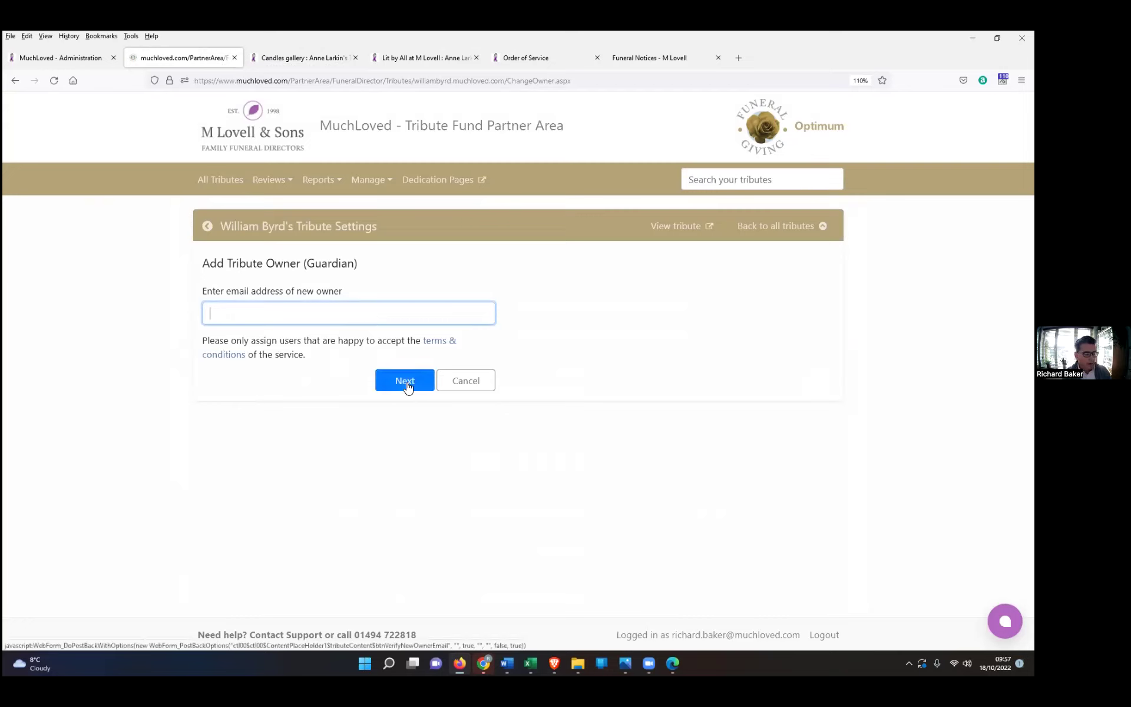
pyautogui.click(466, 383)
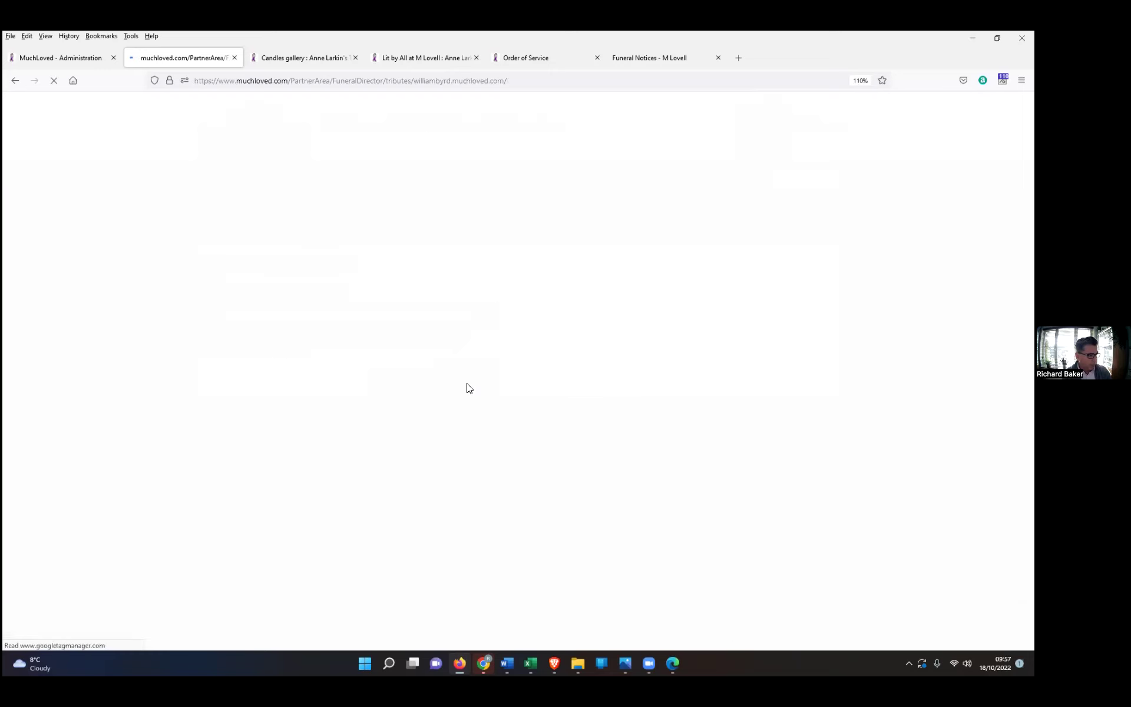
pyautogui.click(218, 181)
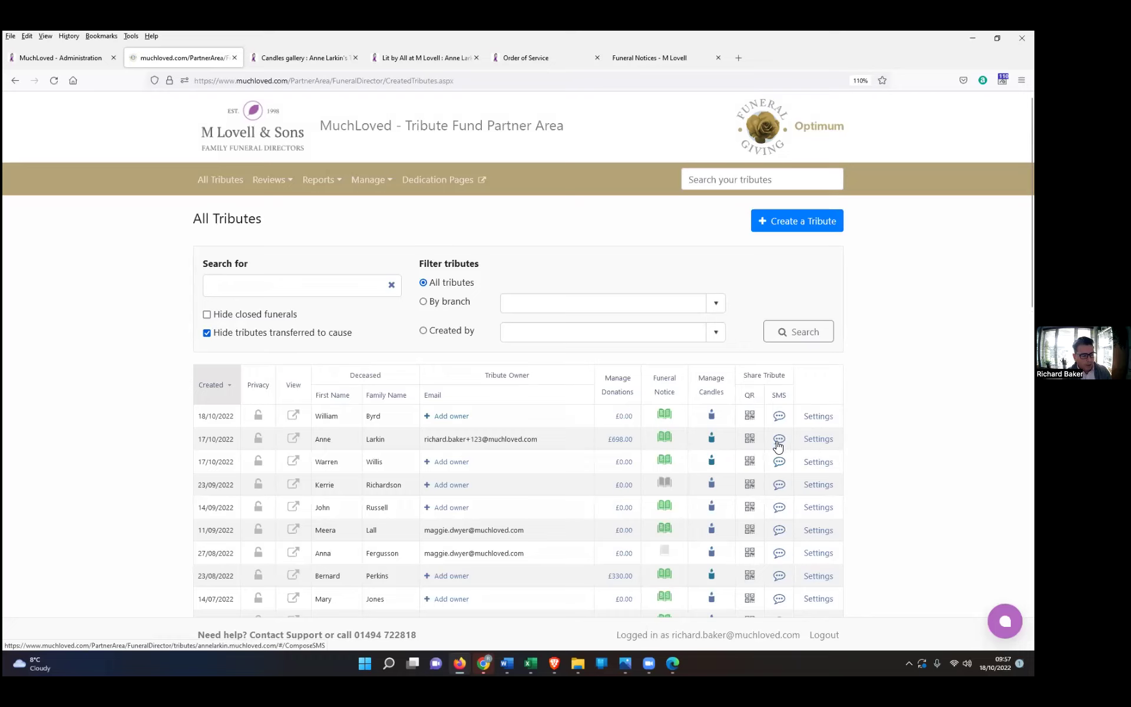
pyautogui.click(779, 442)
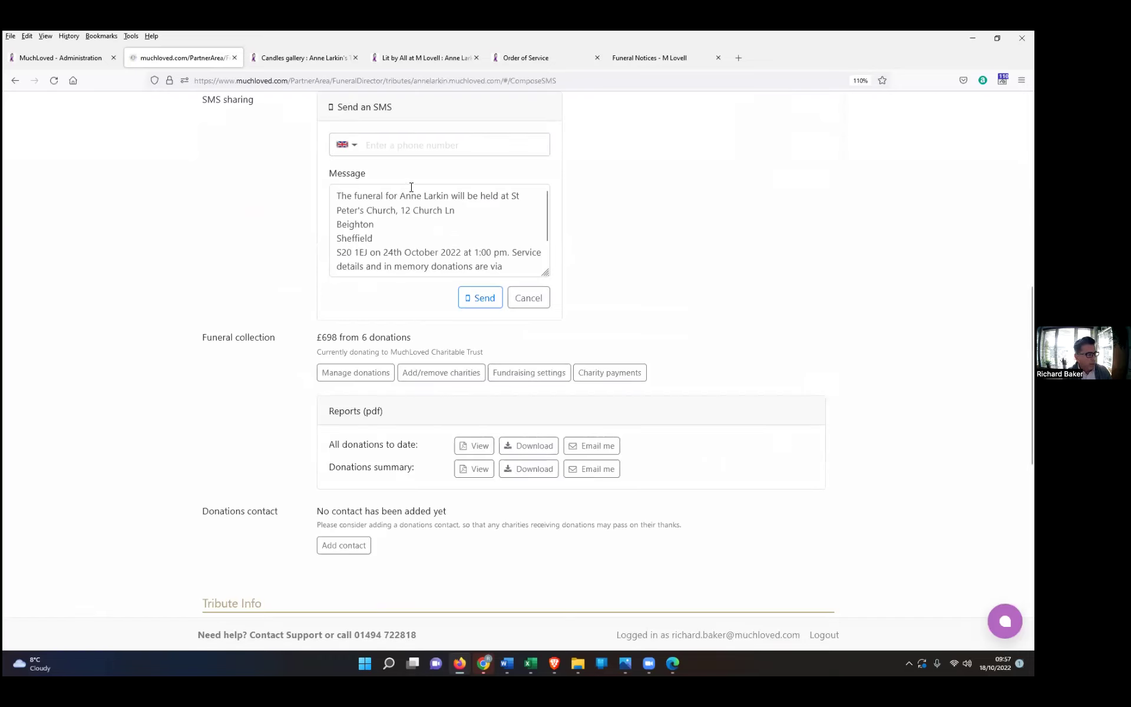
pyautogui.click(393, 147)
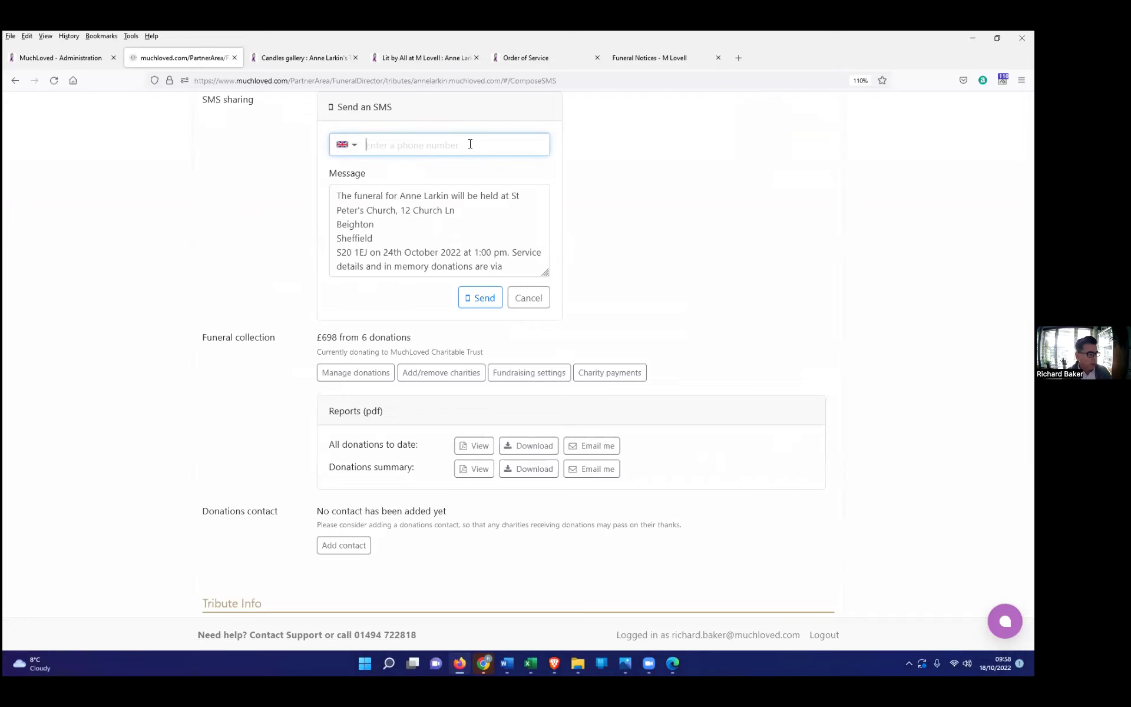
pyautogui.click(528, 298)
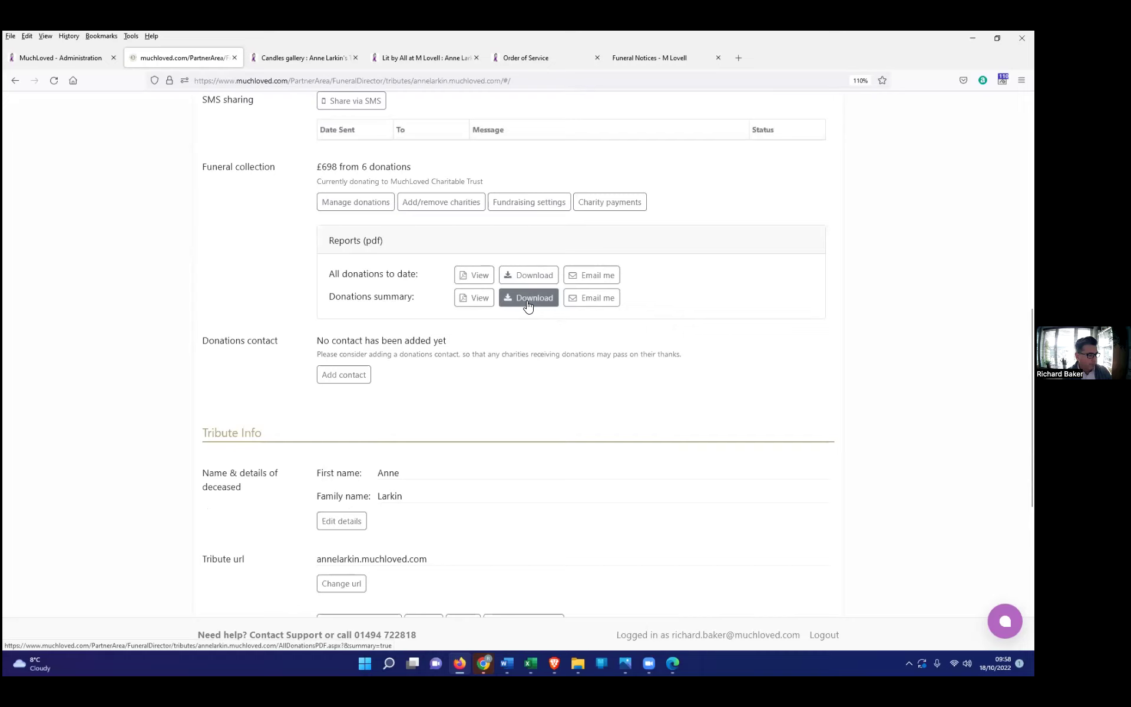
pyautogui.scroll(6, 422, 330)
pyautogui.scroll(3, 421, 330)
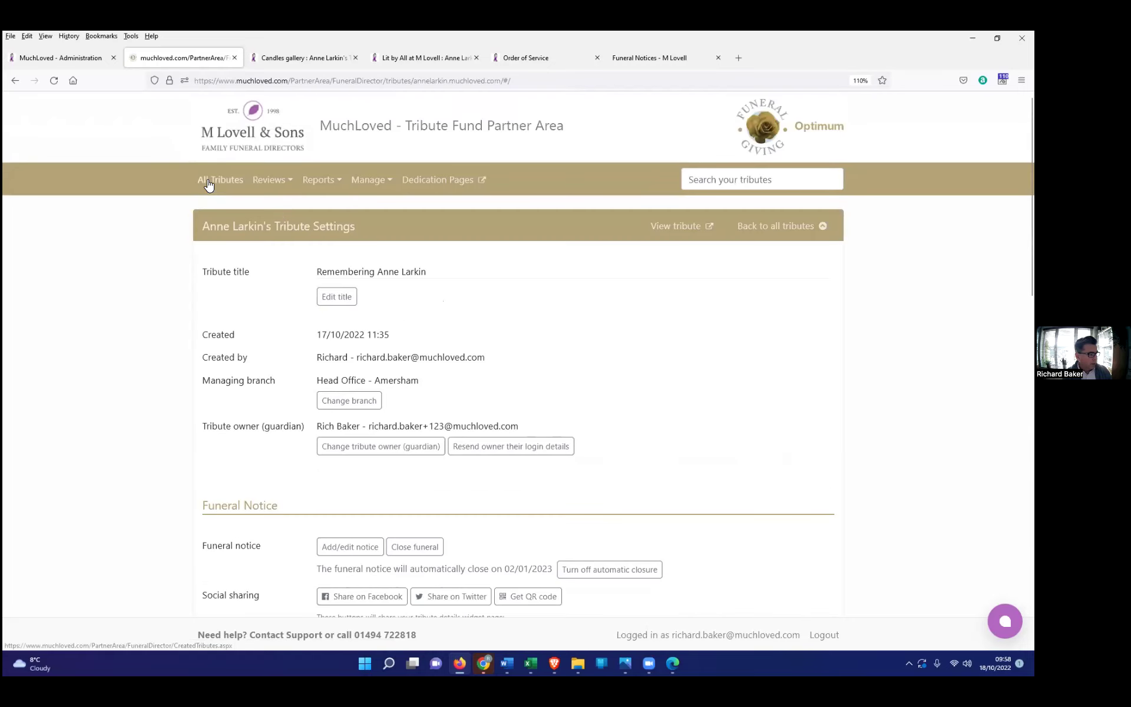
pyautogui.click(228, 180)
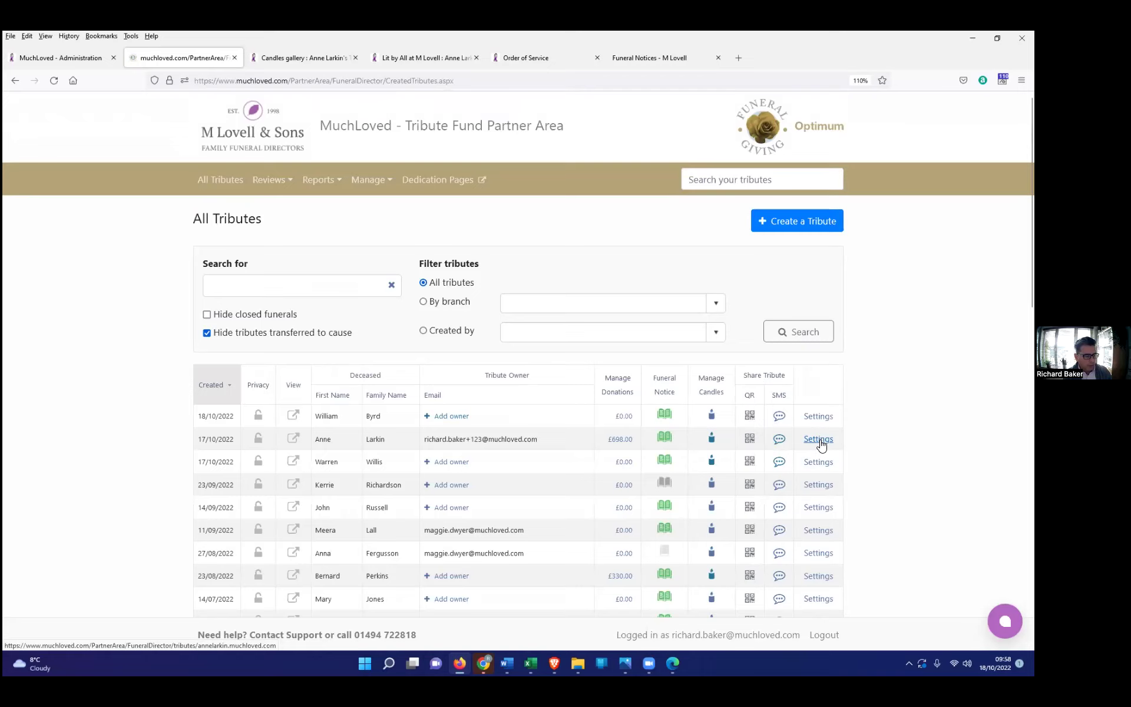
pyautogui.click(819, 440)
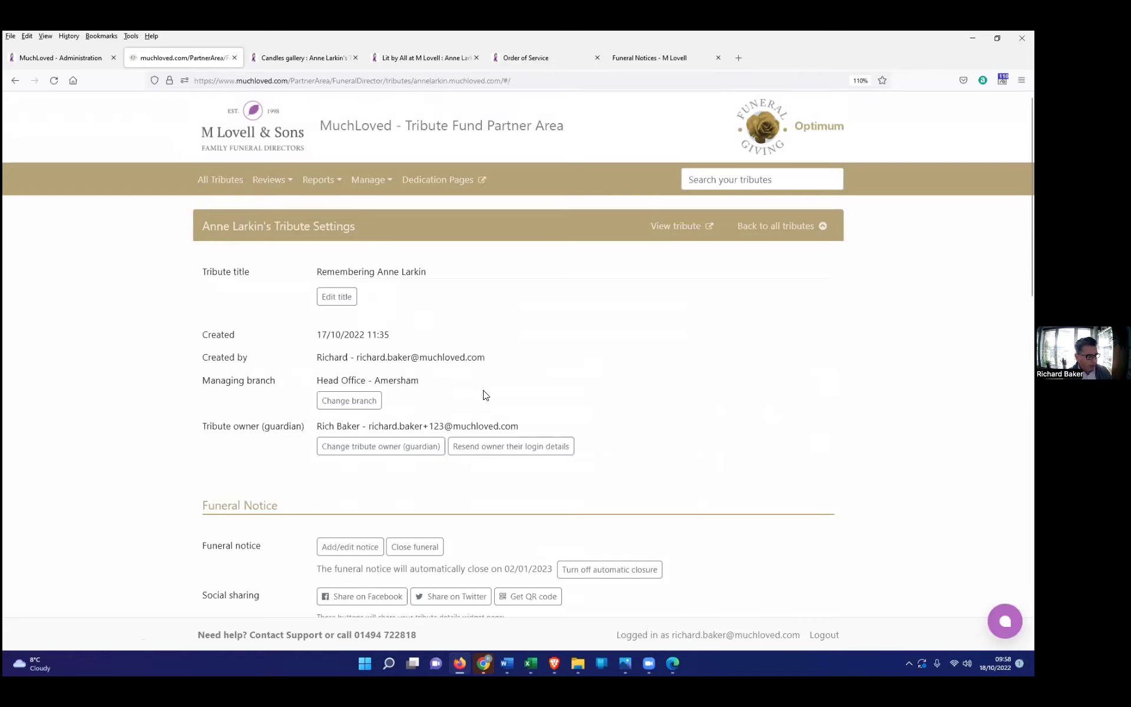
pyautogui.scroll(-1, 365, 412)
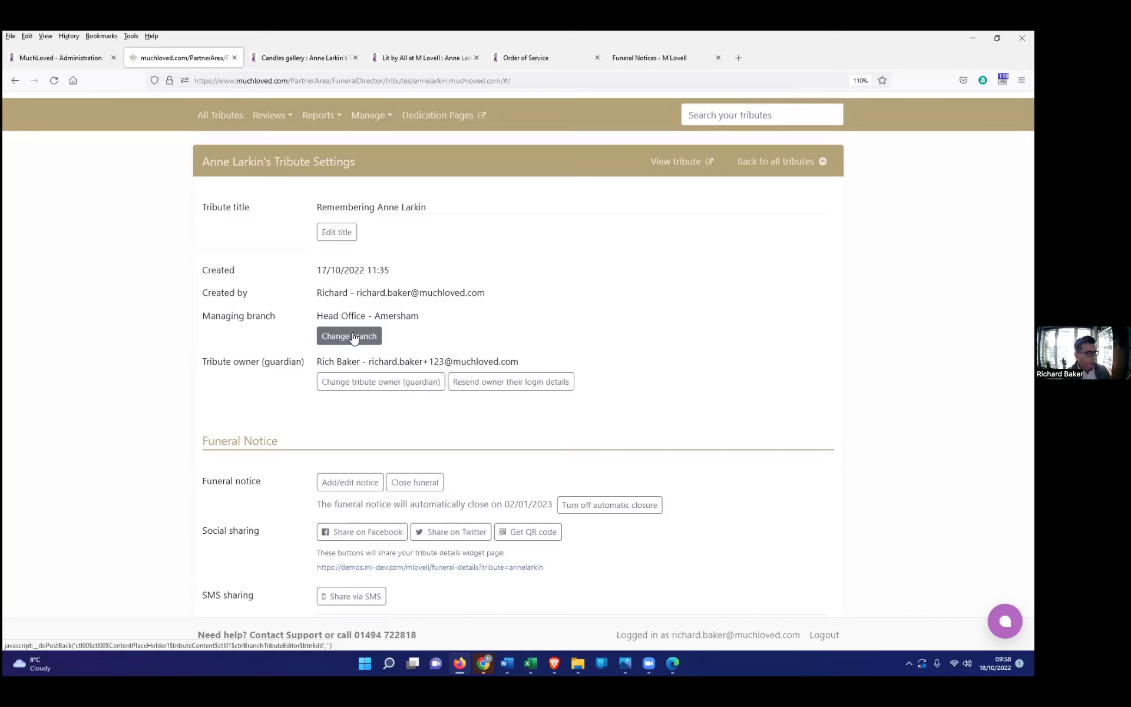
pyautogui.click(354, 337)
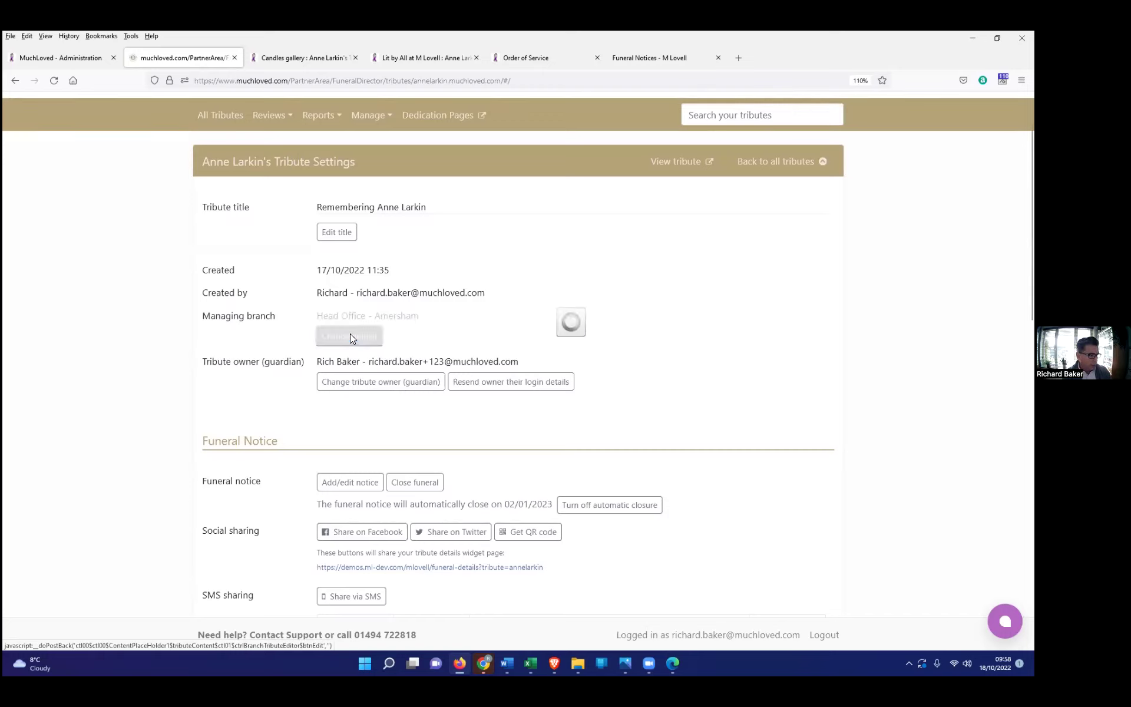
pyautogui.click(400, 320)
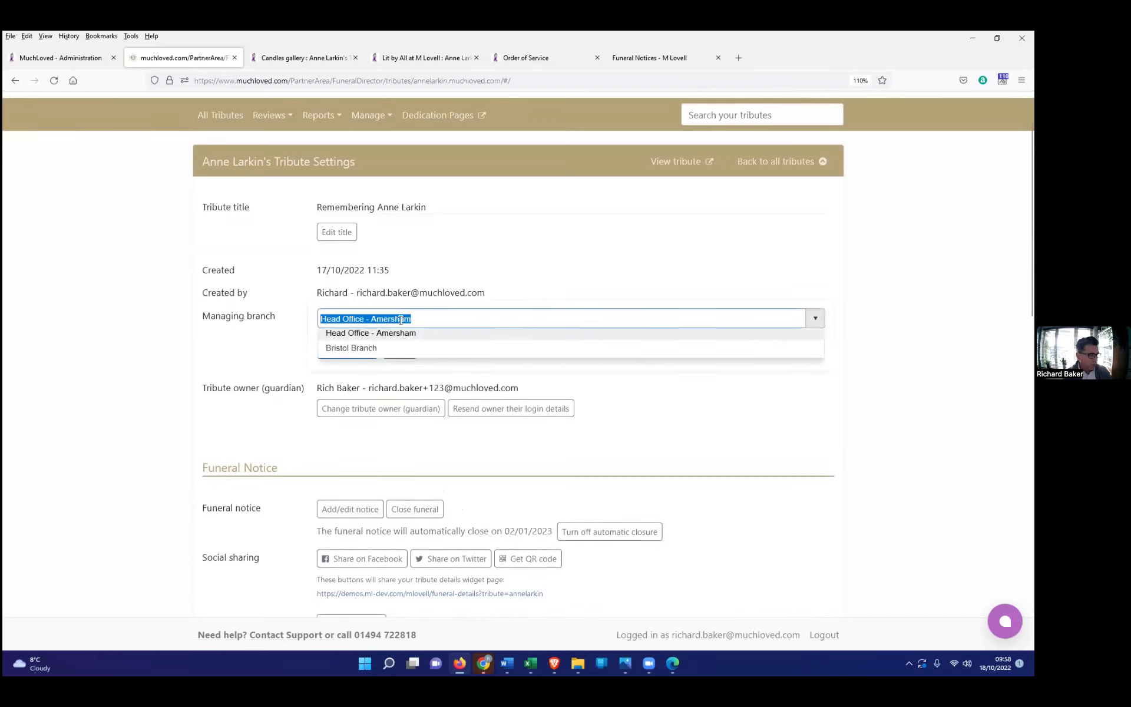
pyautogui.click(349, 357)
pyautogui.click(350, 353)
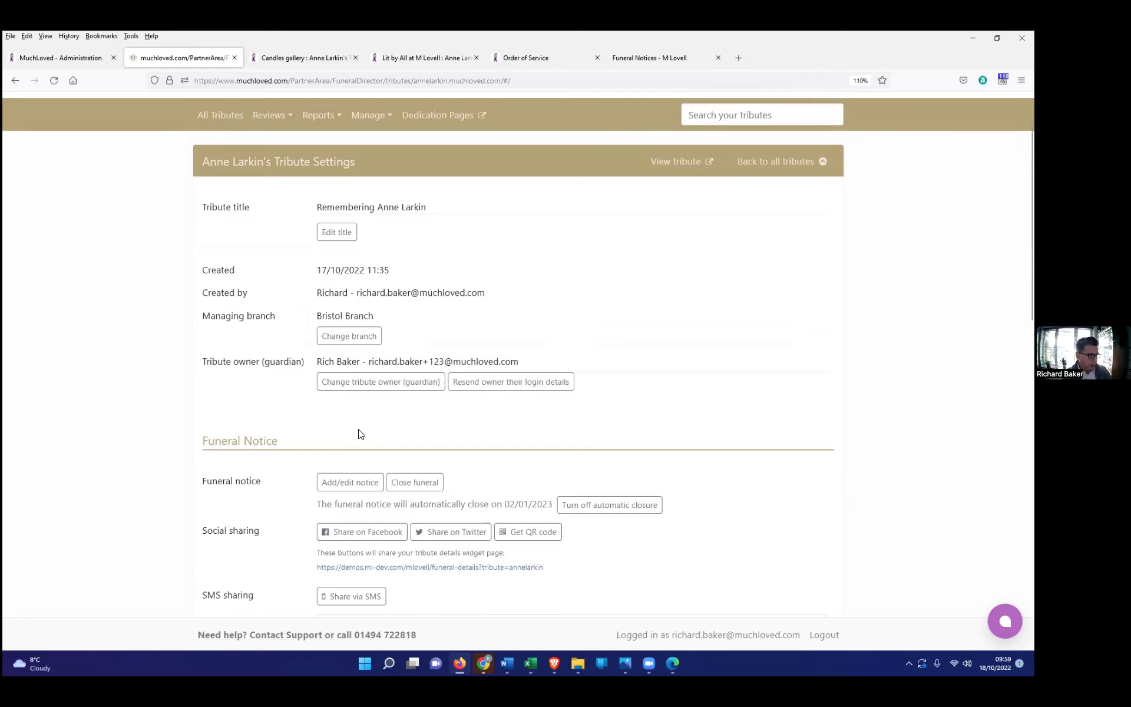
pyautogui.scroll(-3, 361, 434)
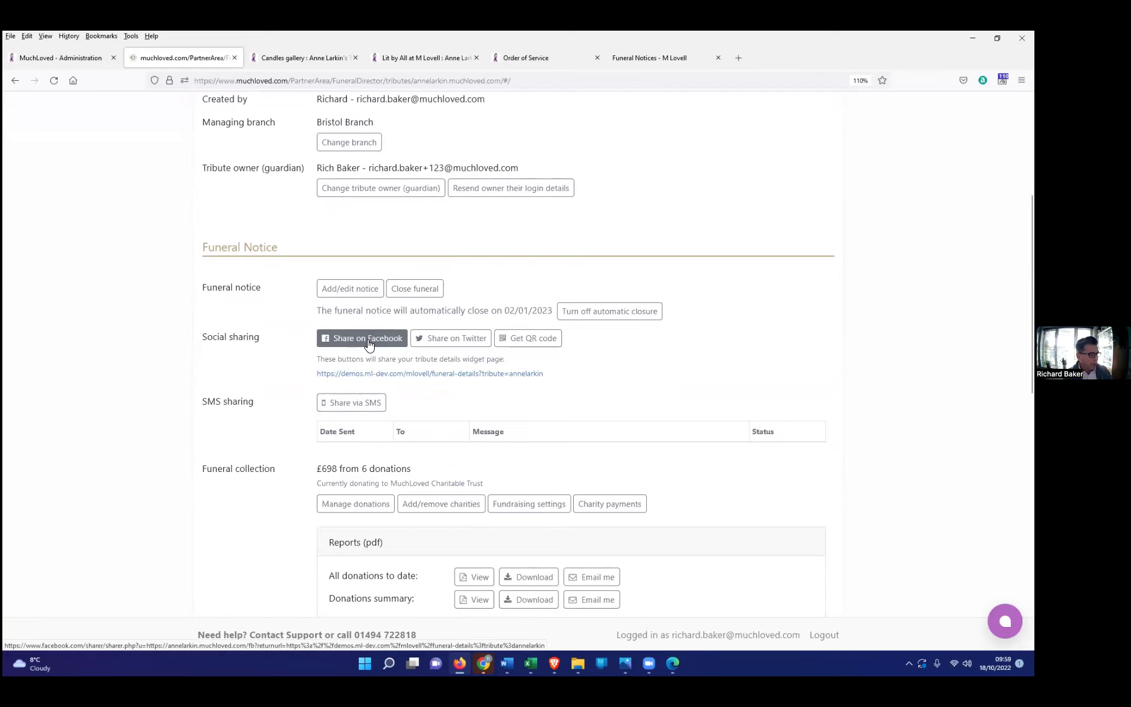
pyautogui.scroll(-2, 361, 350)
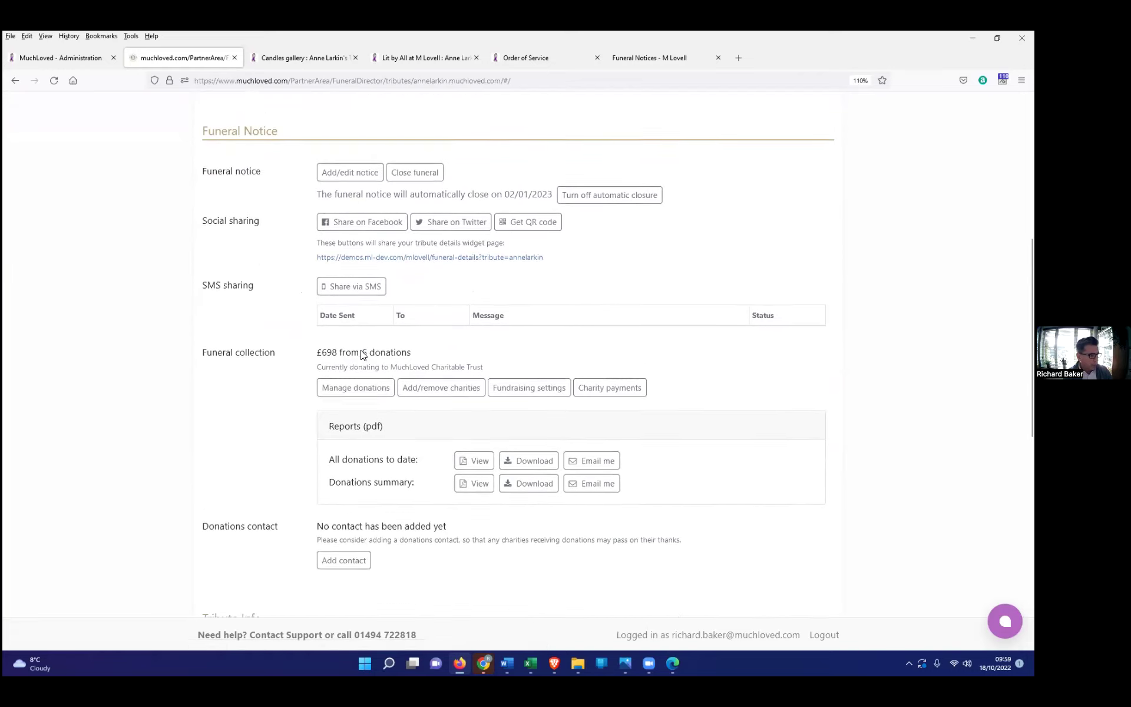
pyautogui.scroll(-1, 383, 359)
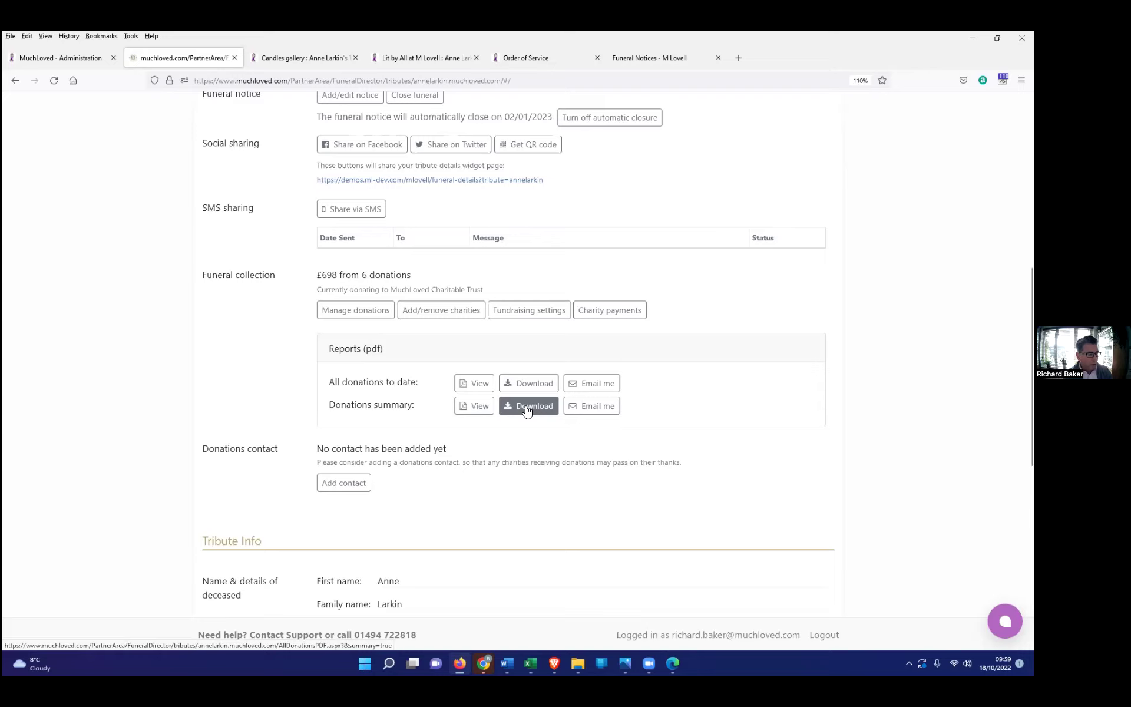
# Step: Review the All donations to date PDF: six offline donations totalling £698.00
pyautogui.click(467, 385)
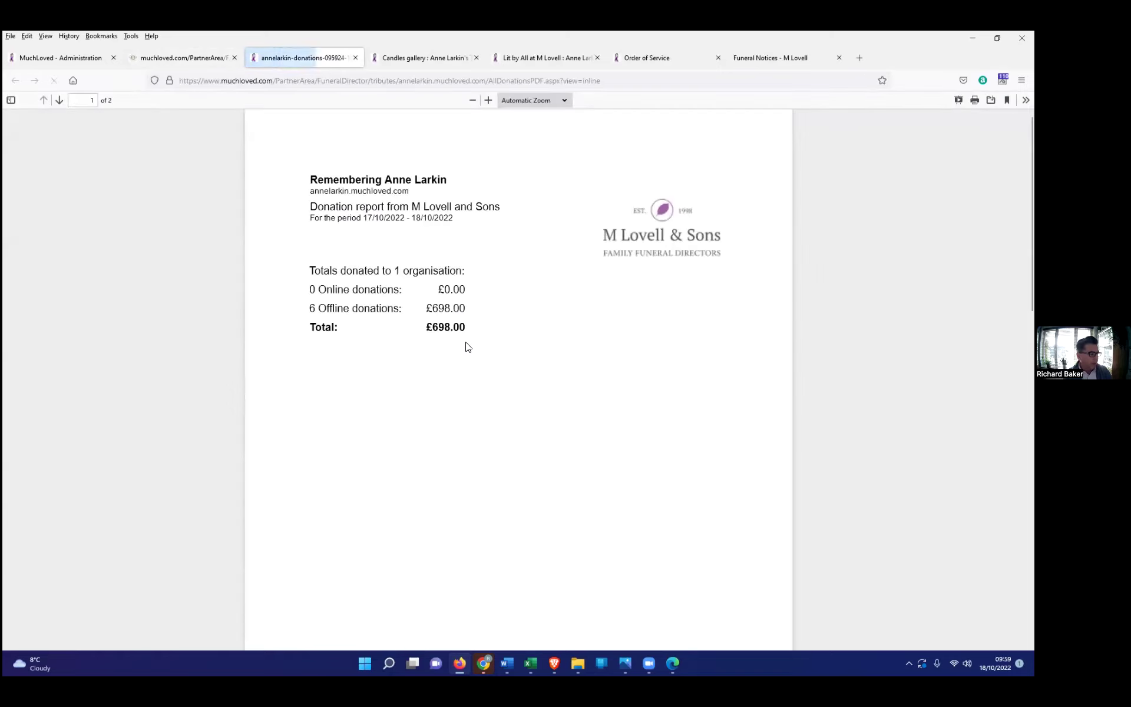
pyautogui.moveTo(469, 325); pyautogui.dragTo(441, 327)
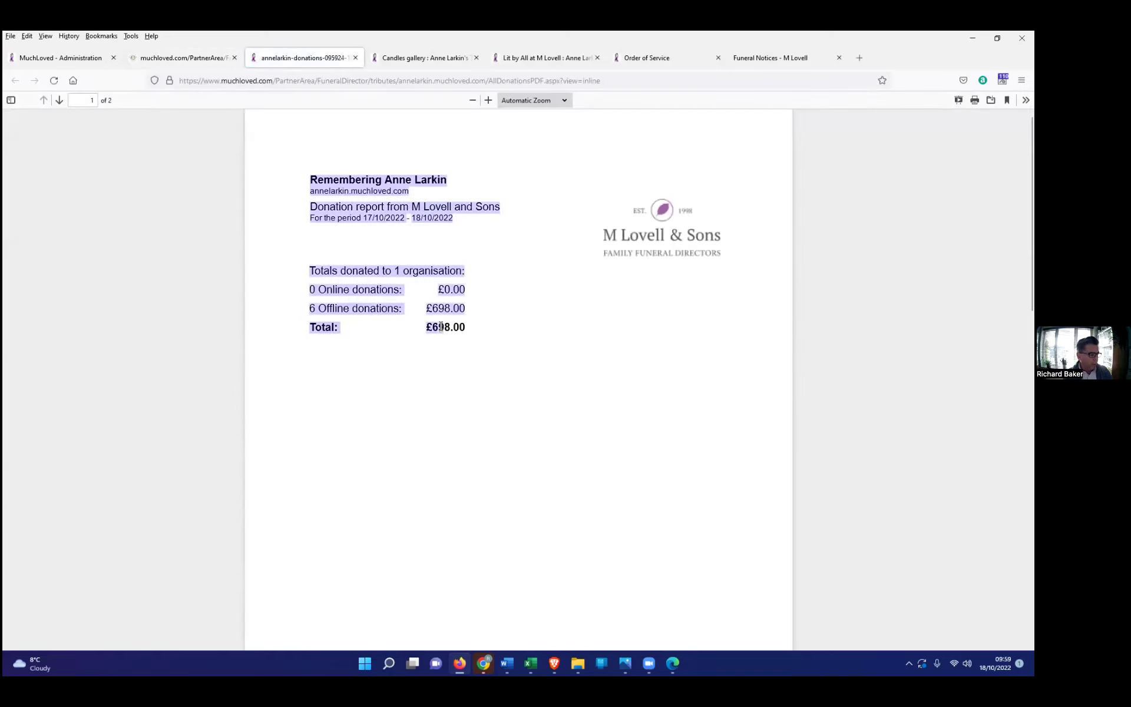
pyautogui.click(492, 332)
pyautogui.scroll(-10, 493, 331)
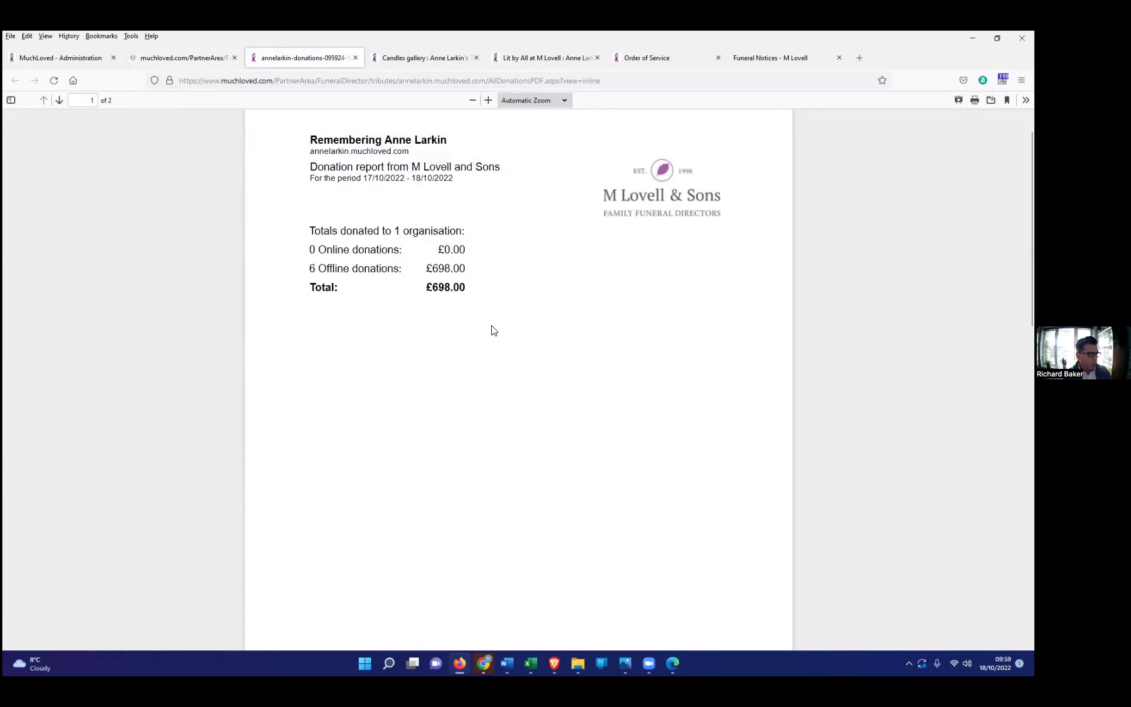
pyautogui.scroll(-2, 492, 326)
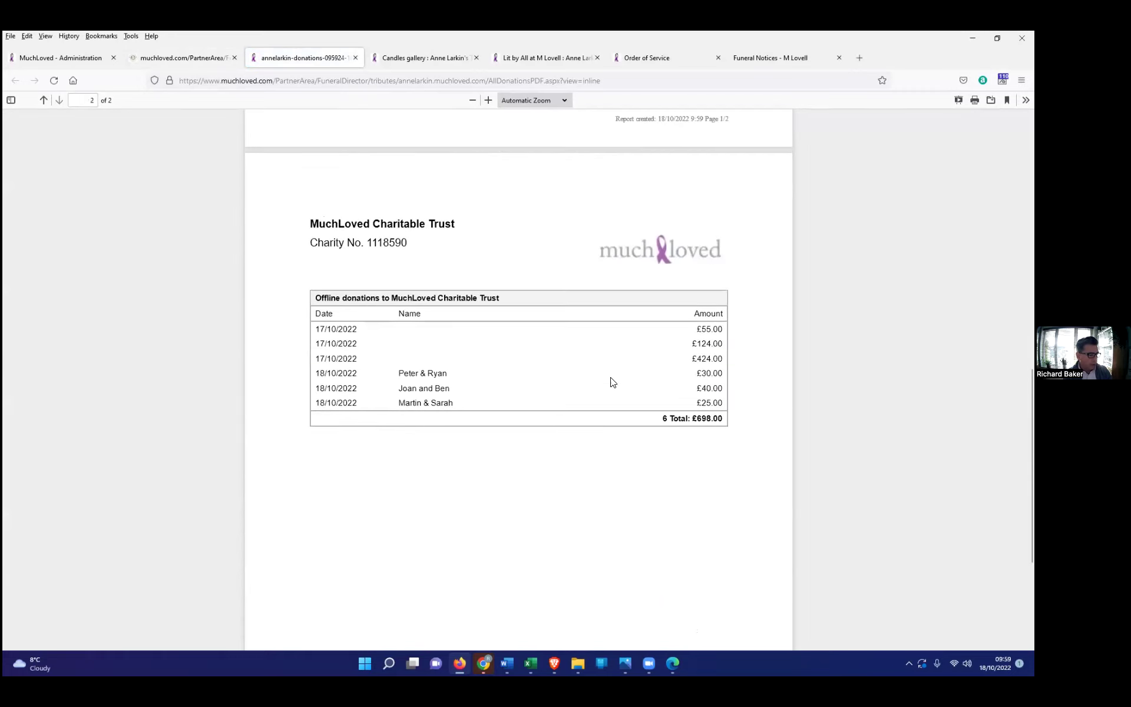
pyautogui.moveTo(668, 399); pyautogui.dragTo(721, 402)
pyautogui.click(634, 400)
pyautogui.scroll(-3, 635, 400)
pyautogui.scroll(10, 635, 399)
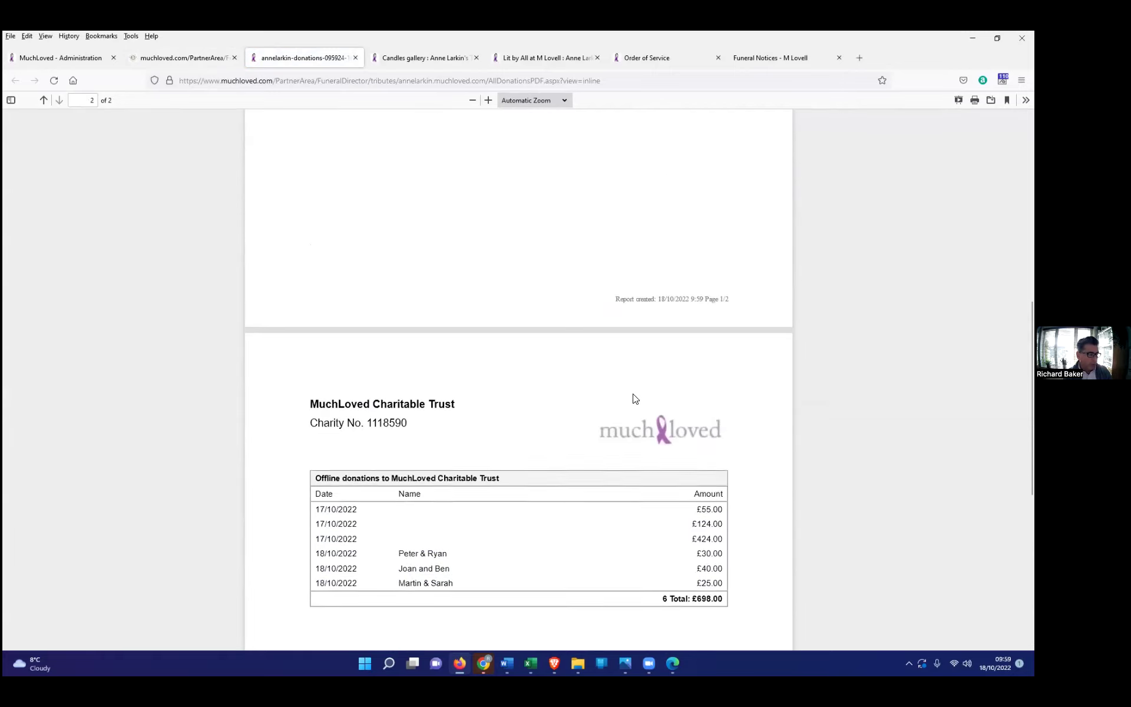
pyautogui.click(179, 54)
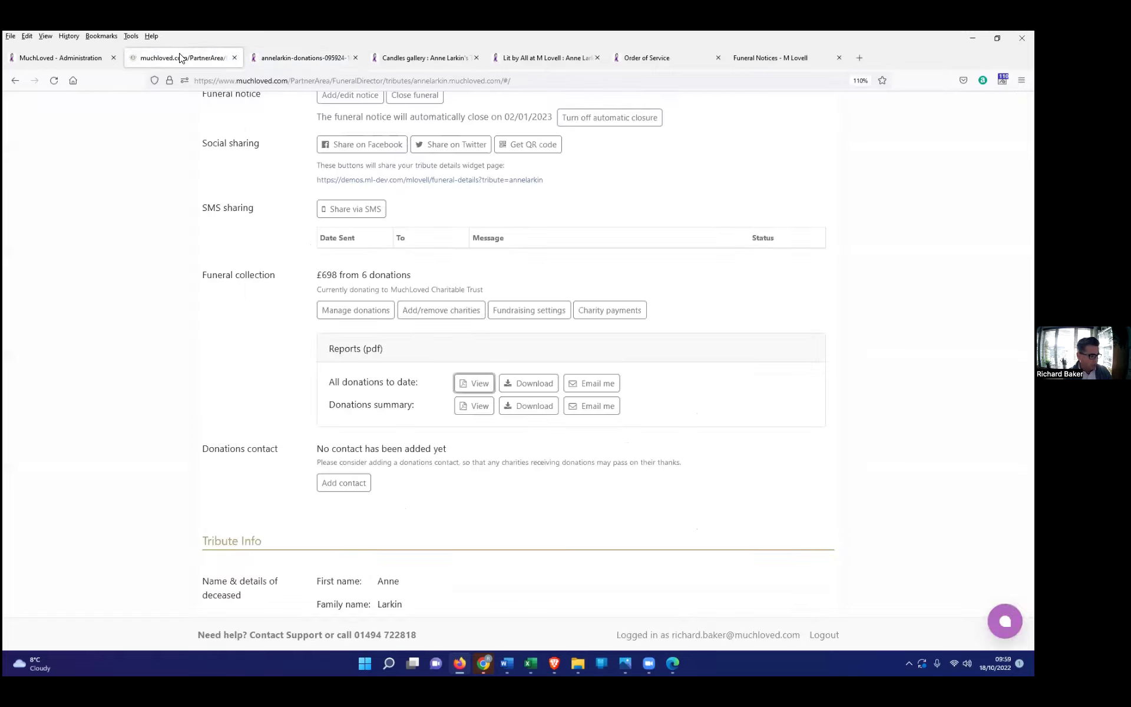
pyautogui.scroll(-5, 463, 486)
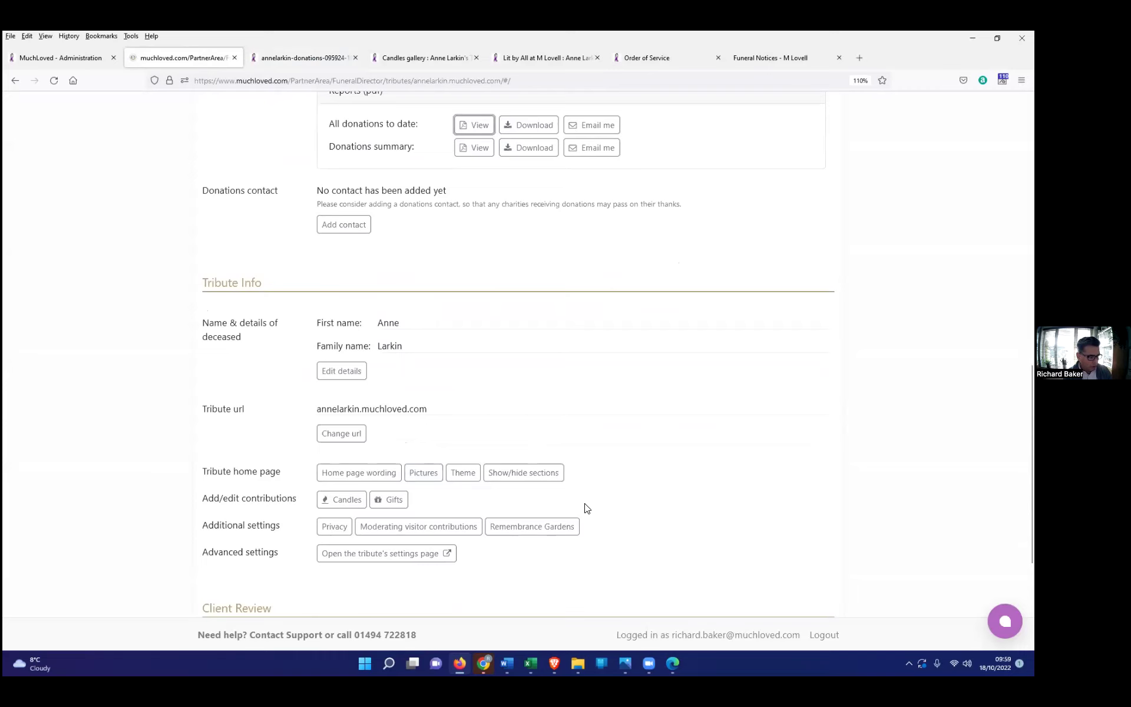
pyautogui.scroll(-1, 441, 506)
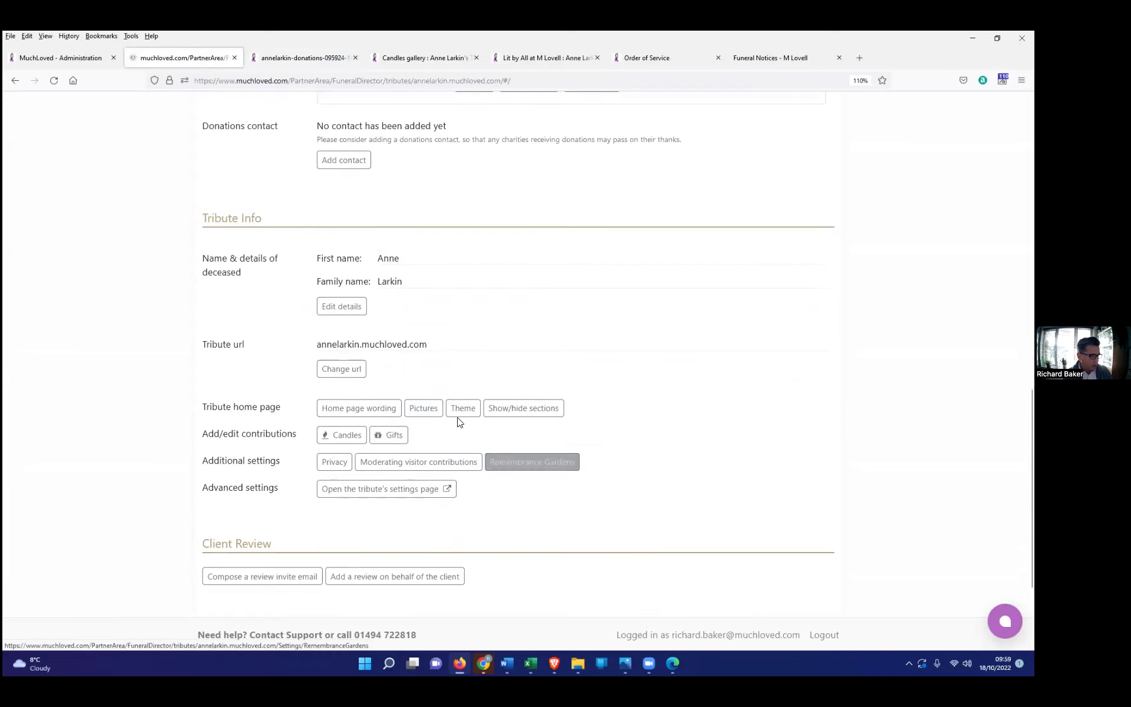
pyautogui.click(462, 413)
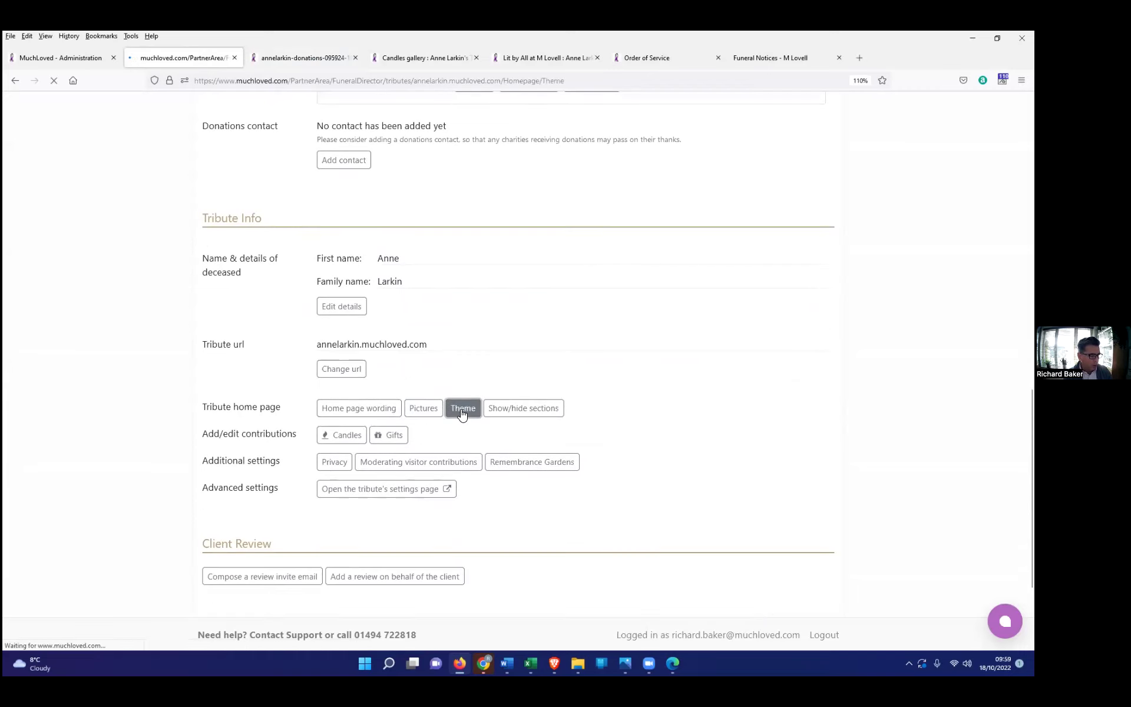
pyautogui.scroll(-1, 448, 553)
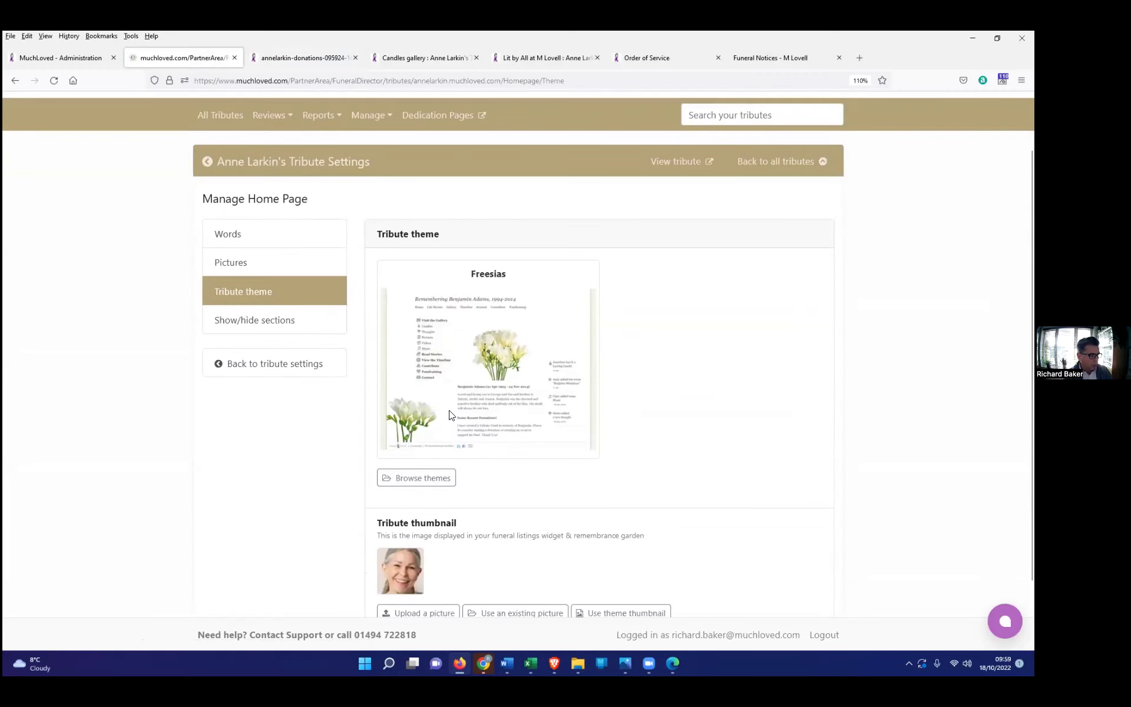
# Step: Apply the Rainbow theme from the Sky theme category to the tribute
pyautogui.click(416, 478)
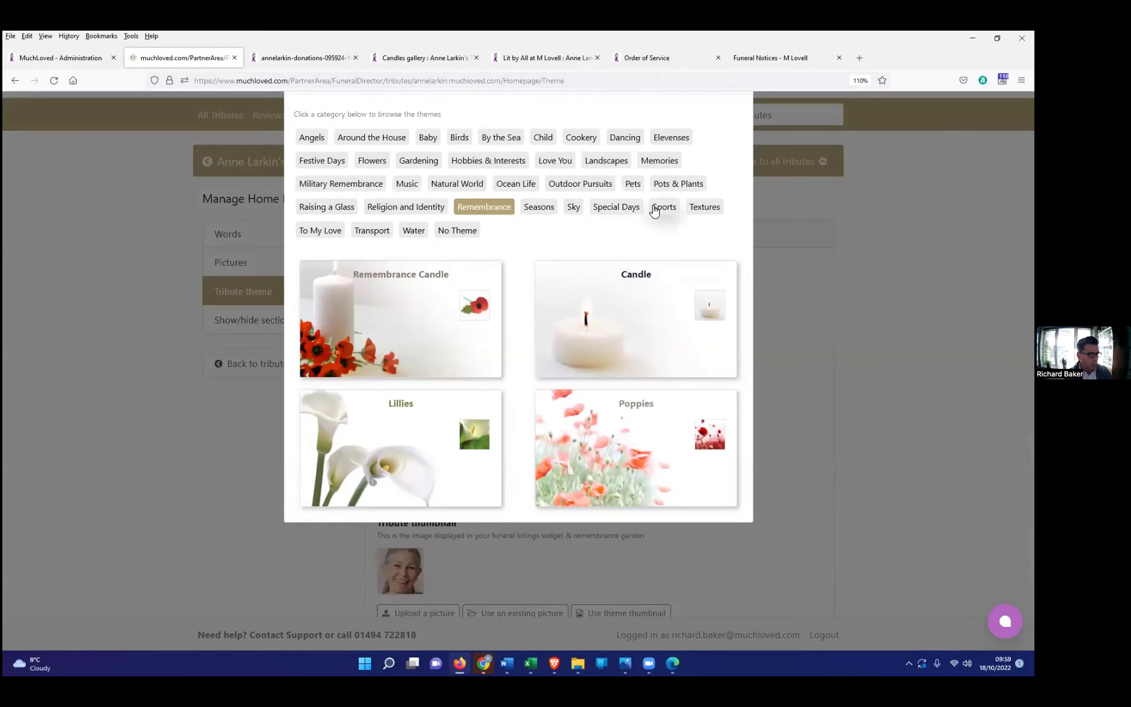
pyautogui.click(569, 208)
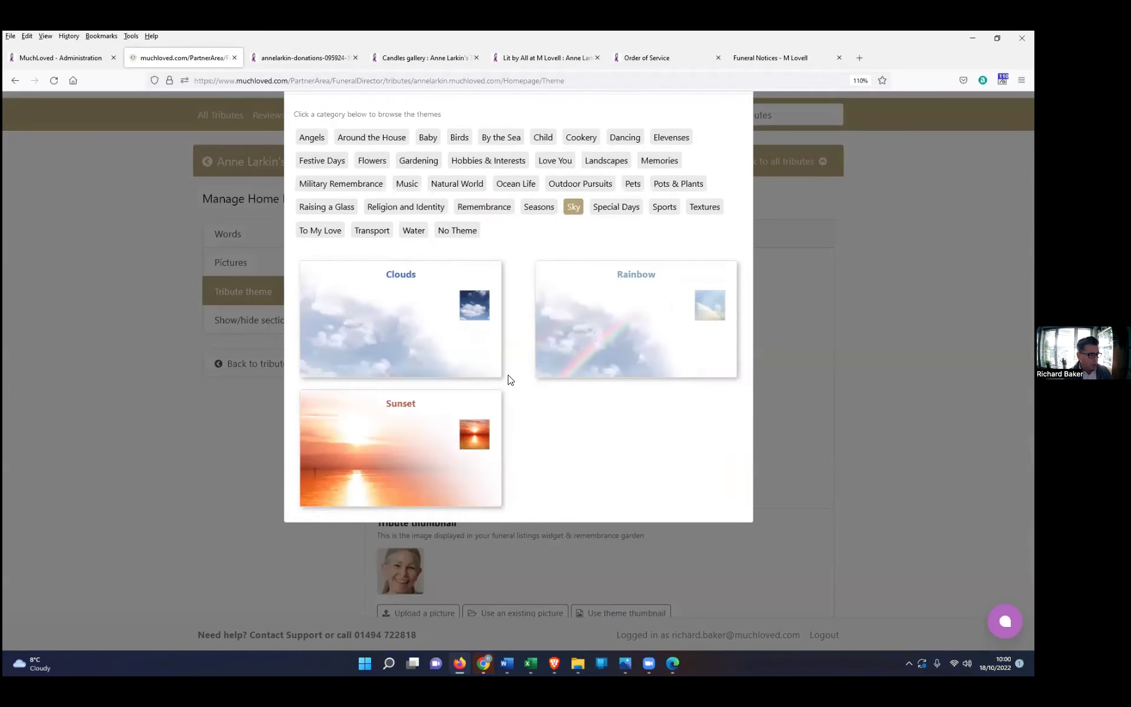
pyautogui.click(630, 304)
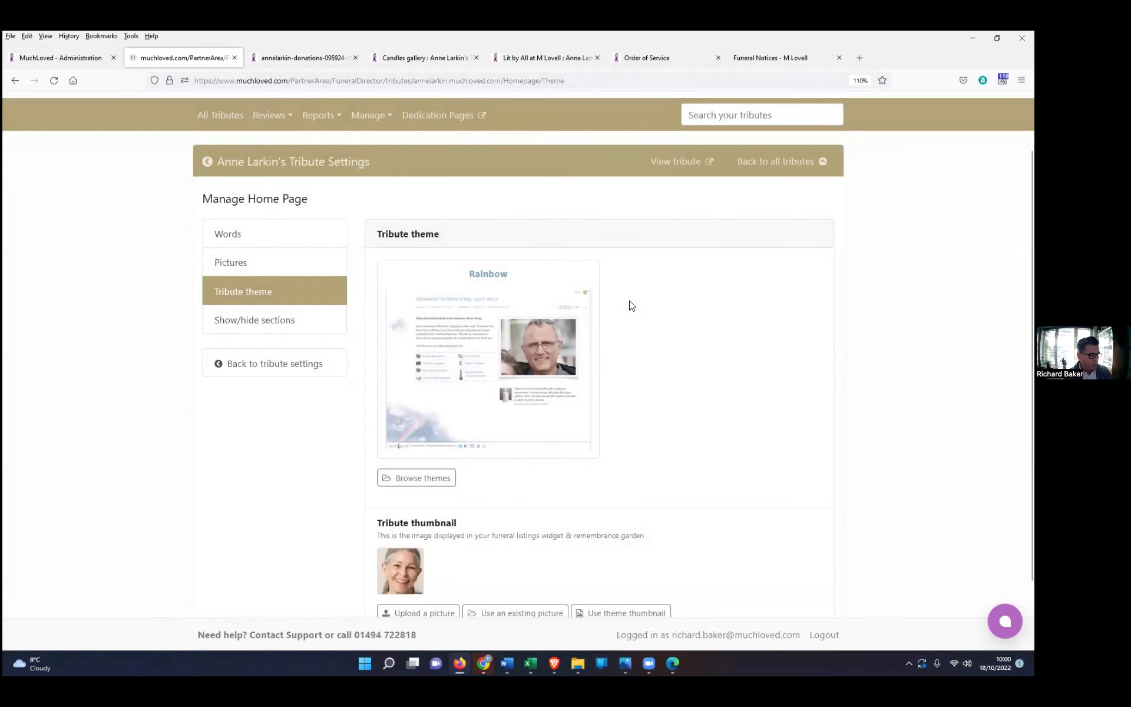
# Step: Confirm the Rainbow theme on the tribute's public home page, then return to the Partner Area
pyautogui.click(429, 61)
pyautogui.click(233, 176)
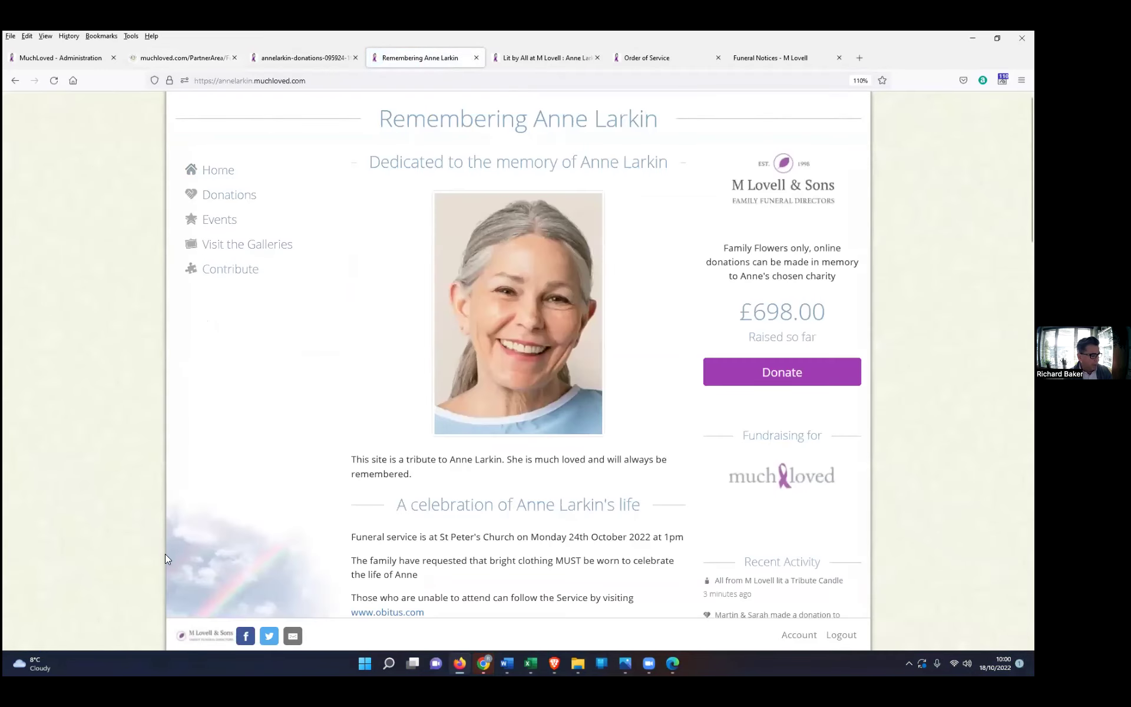
pyautogui.click(175, 53)
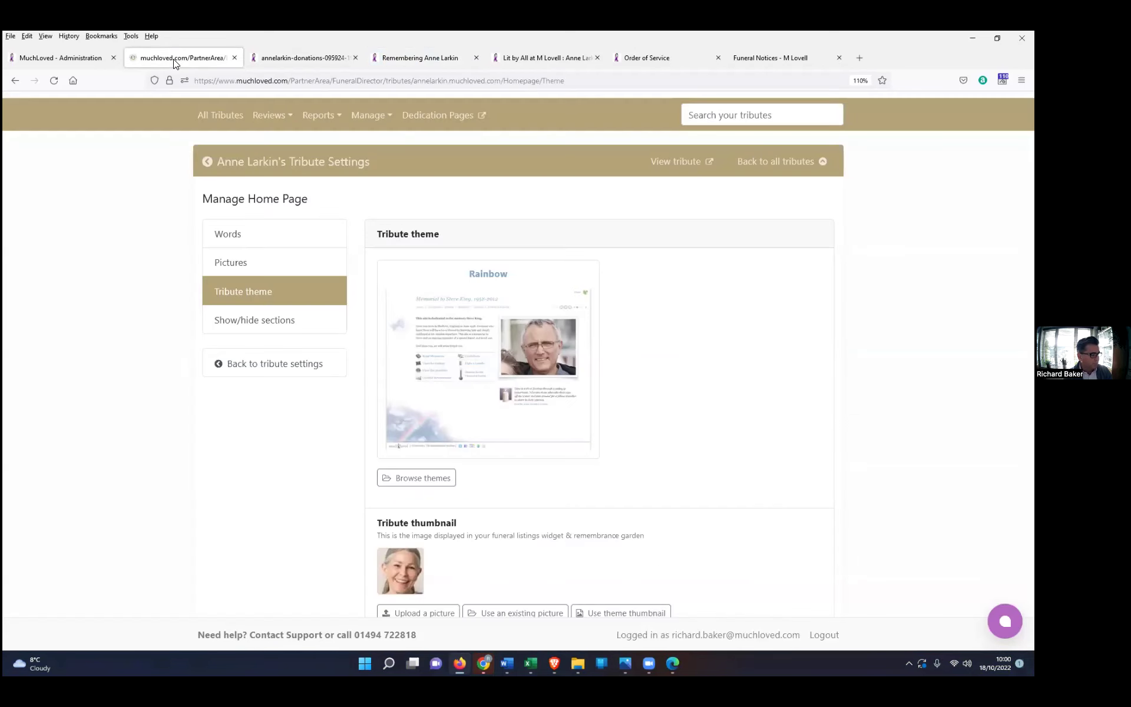
# Step: Open the tribute's main settings overview and scroll down to the Tribute Info section
pyautogui.click(268, 160)
pyautogui.scroll(-6, 596, 425)
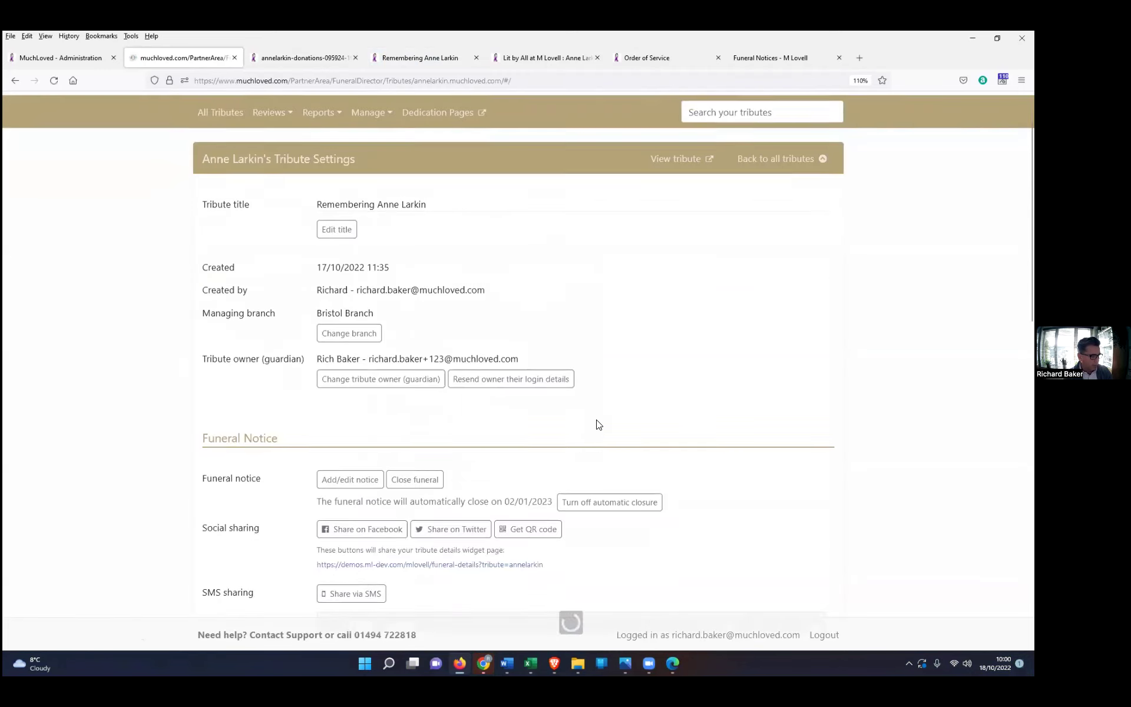
pyautogui.scroll(-7, 597, 425)
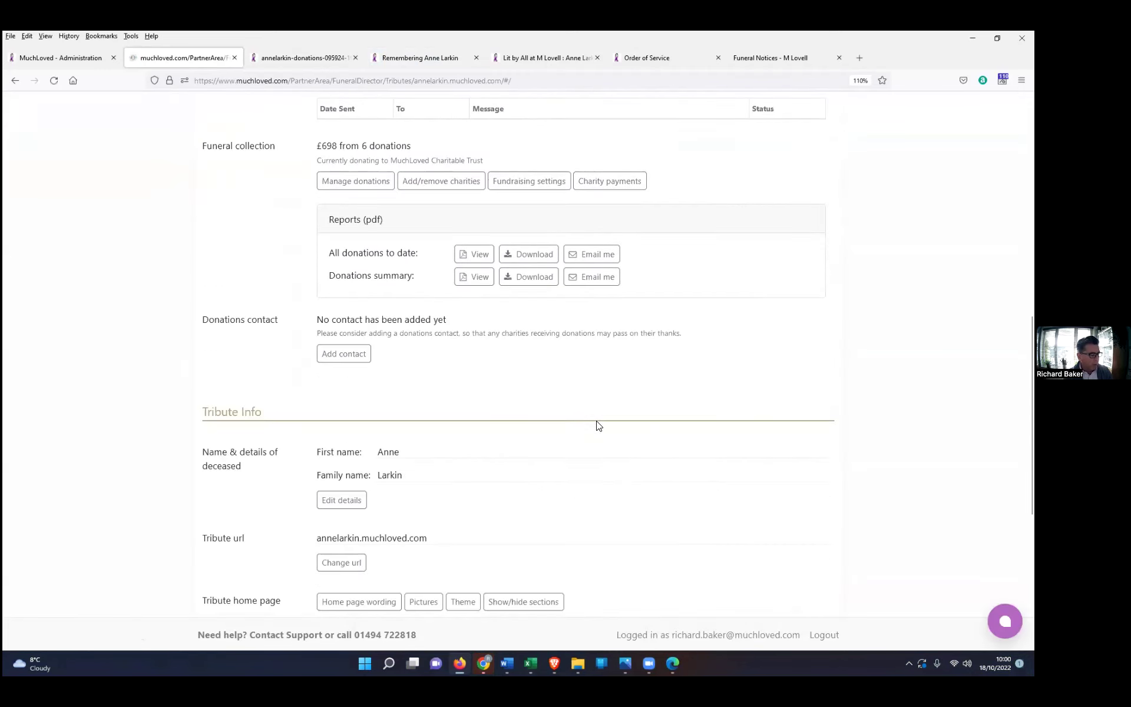
pyautogui.scroll(-1, 598, 426)
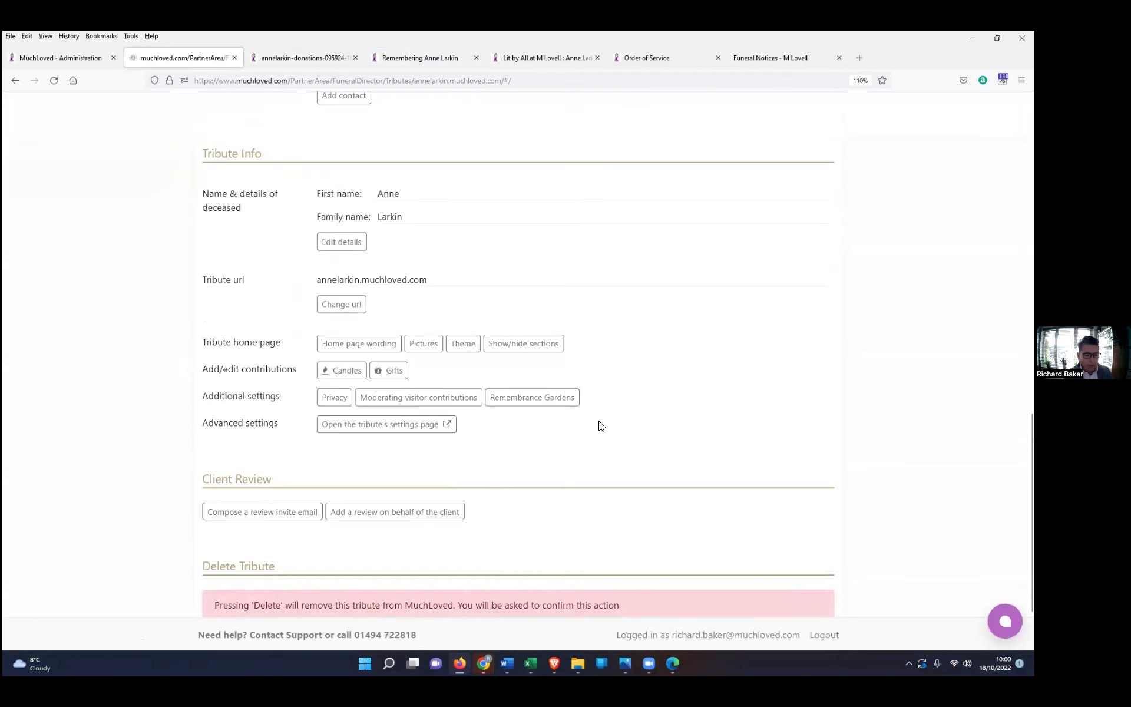
# Step: Review the visitor contribution moderation options (added without review), then open Privacy settings
pyautogui.click(427, 399)
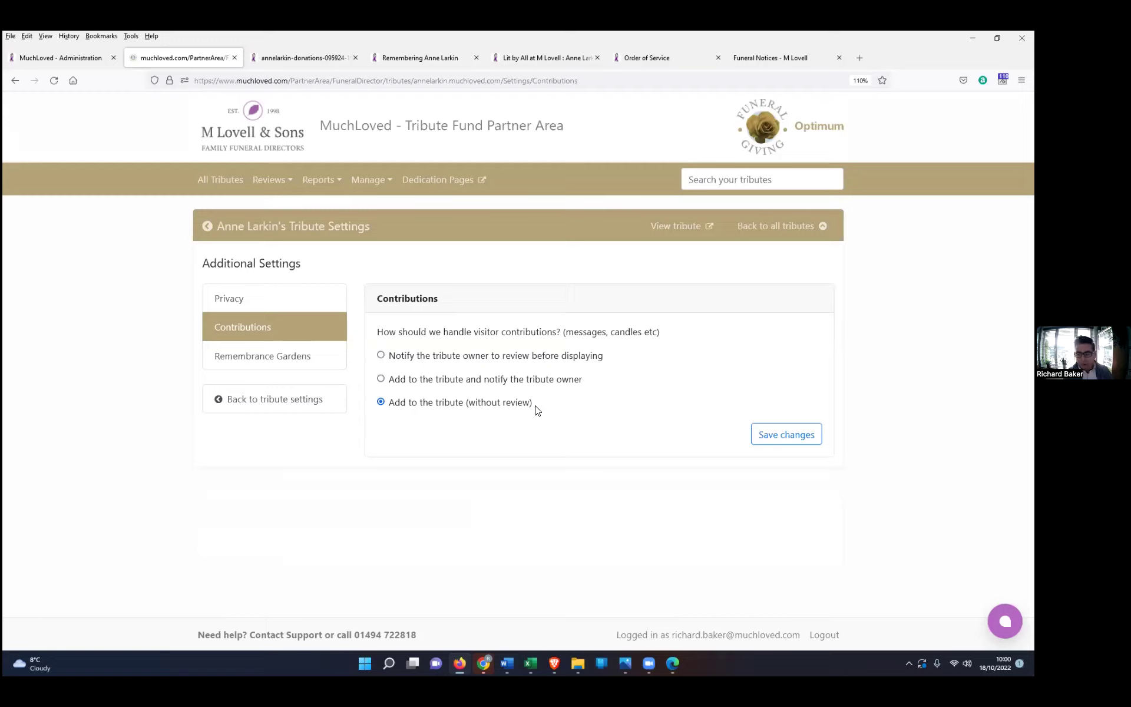
pyautogui.moveTo(538, 411); pyautogui.dragTo(466, 407)
pyautogui.click(561, 395)
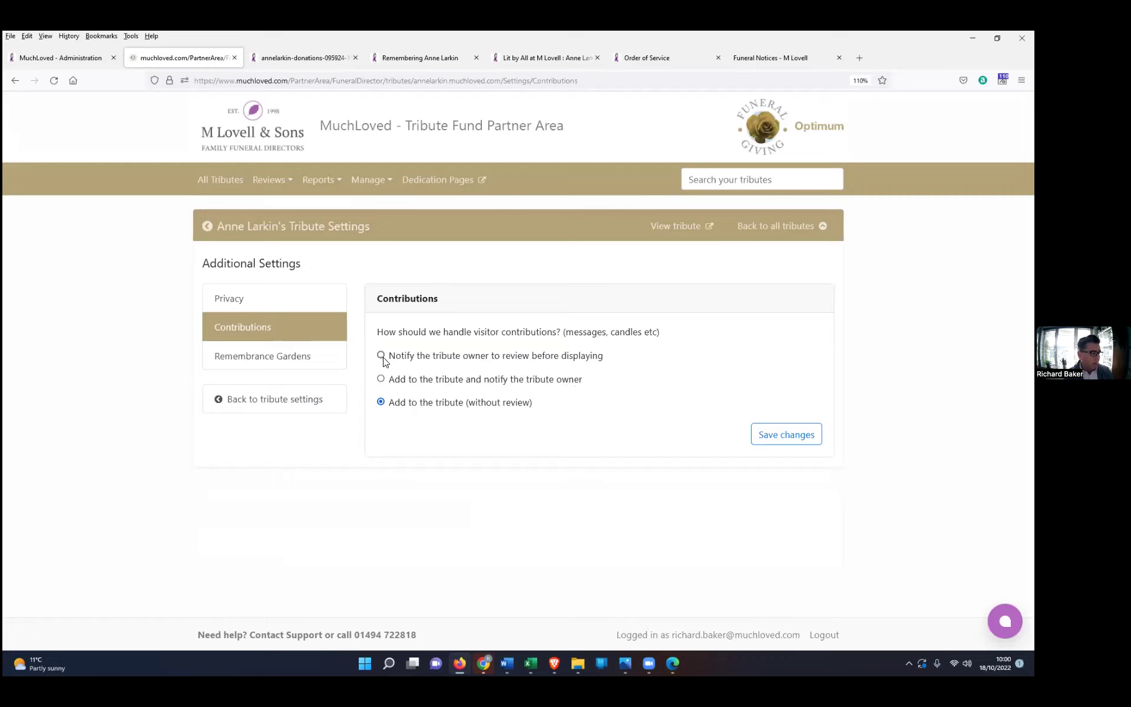
pyautogui.click(230, 304)
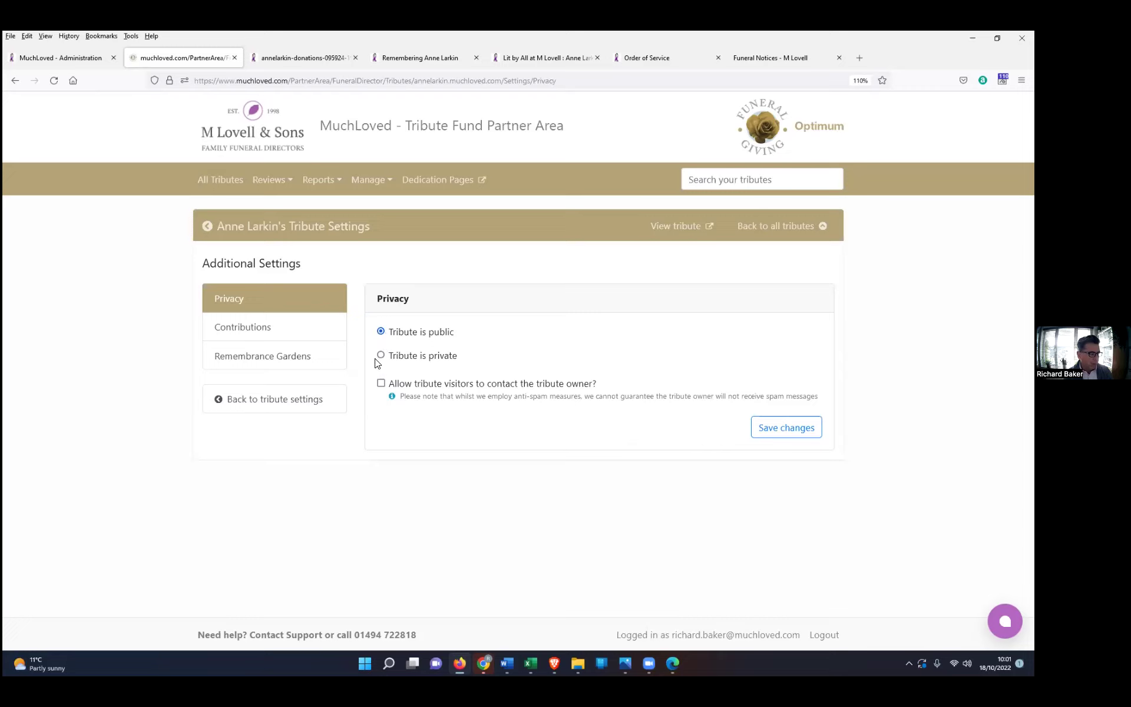
# Step: Go back to the All Tributes list
pyautogui.click(226, 184)
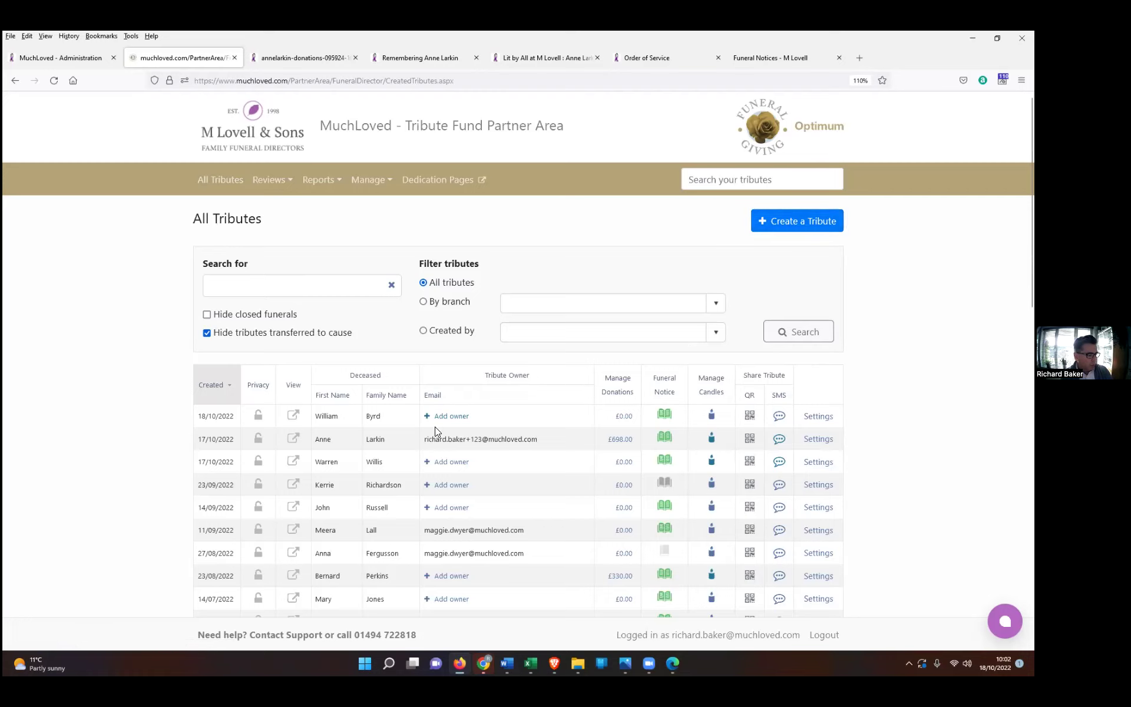
# Step: Create a new tribute with the deceased's first and family names, and save to continue
pyautogui.click(799, 229)
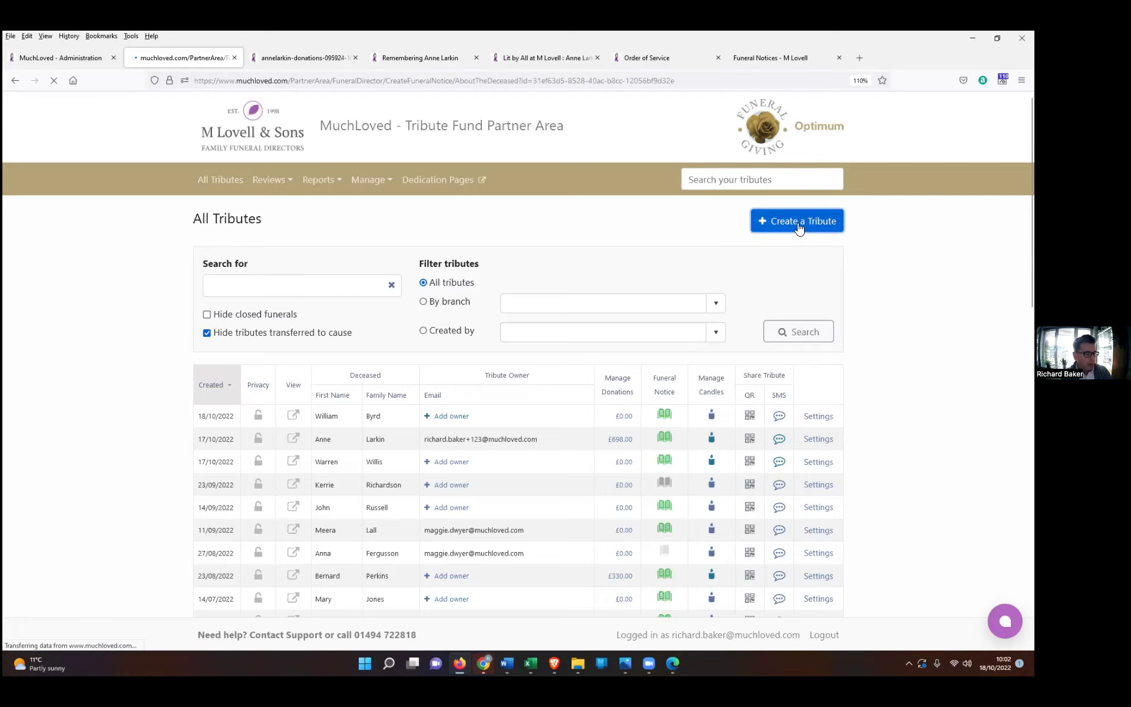
pyautogui.click(429, 329)
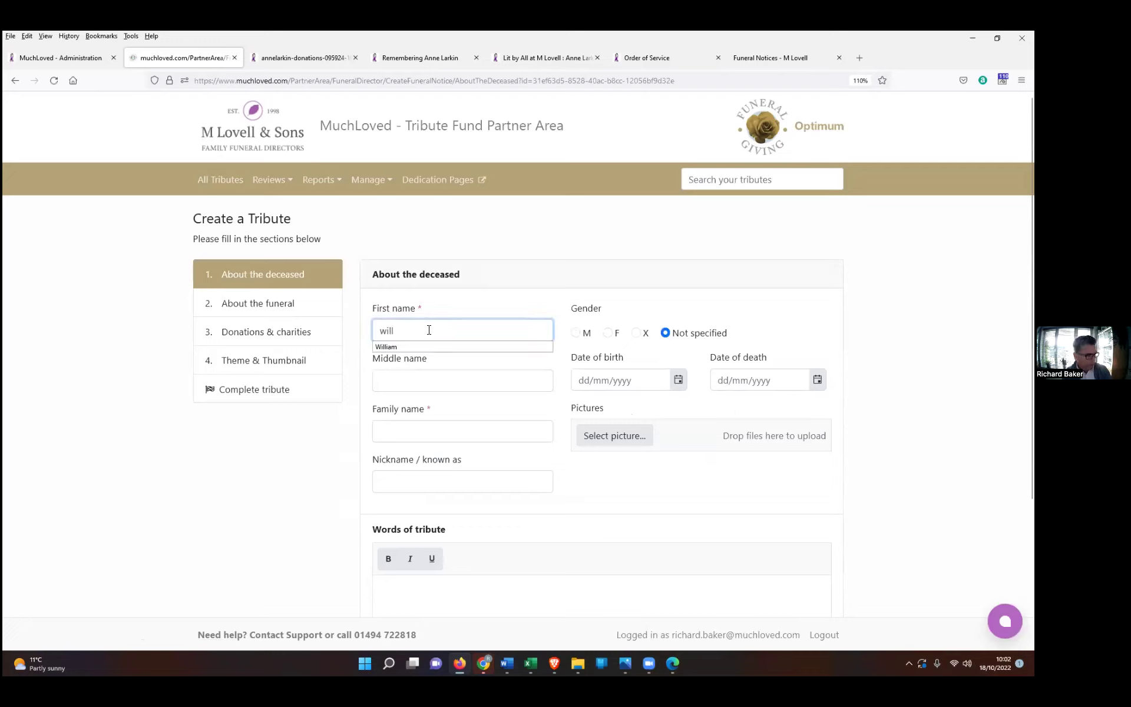
pyautogui.click(384, 431)
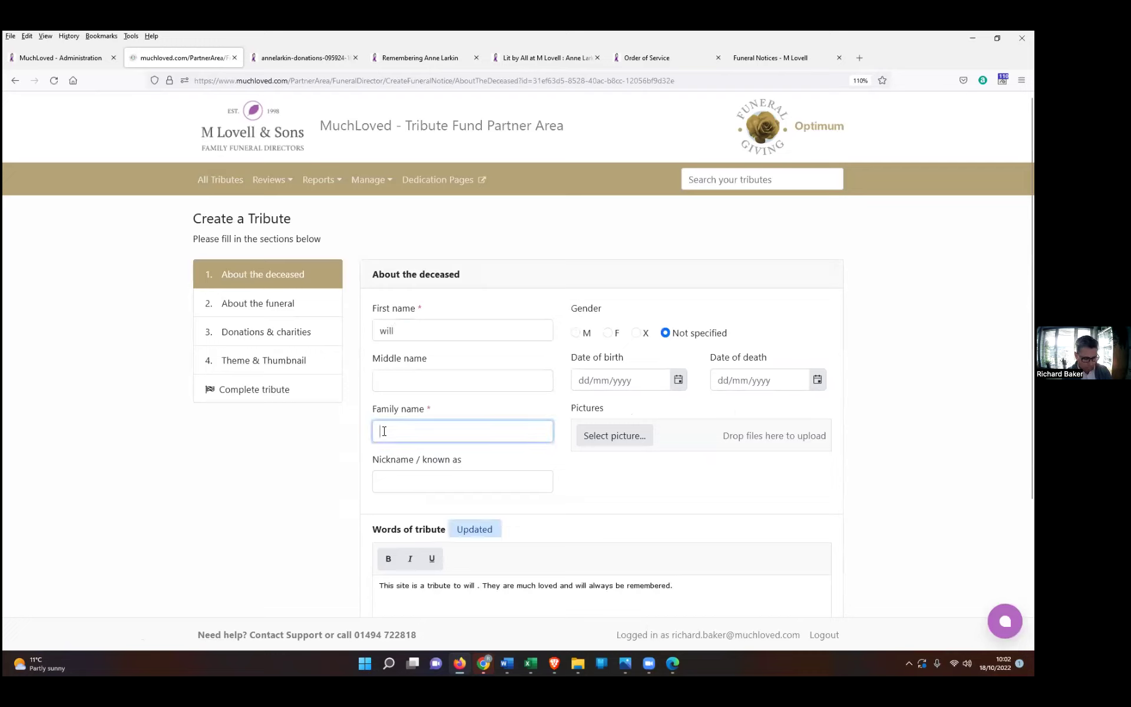
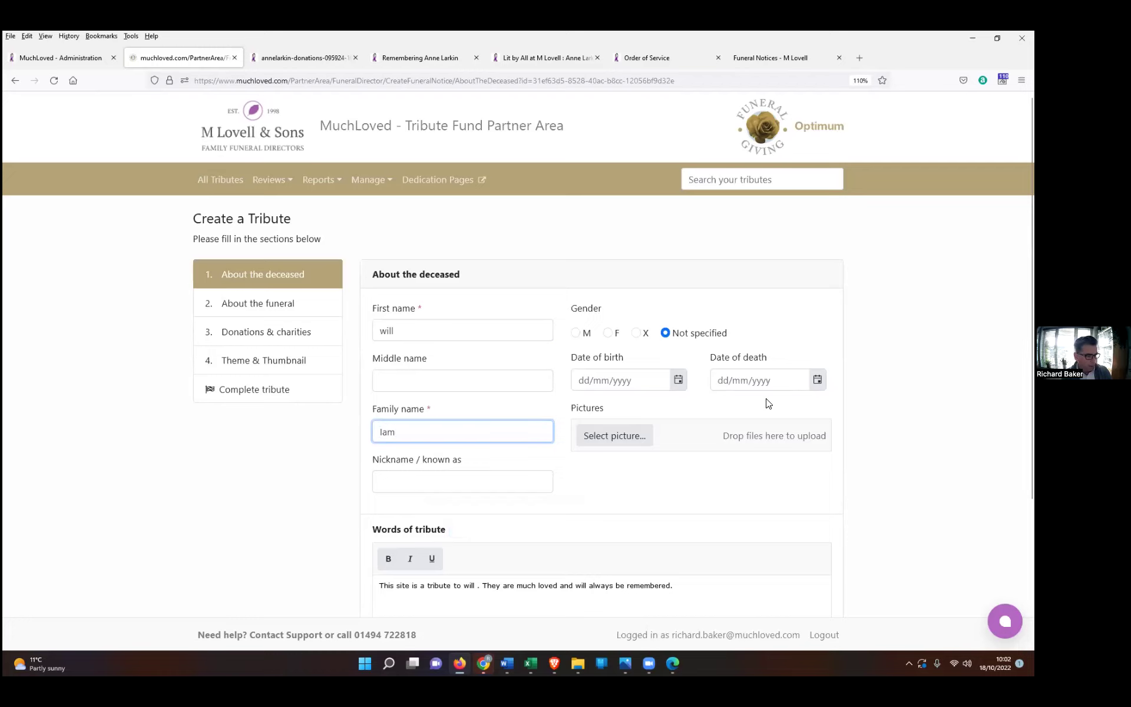
pyautogui.scroll(-2, 768, 404)
pyautogui.scroll(-2, 661, 473)
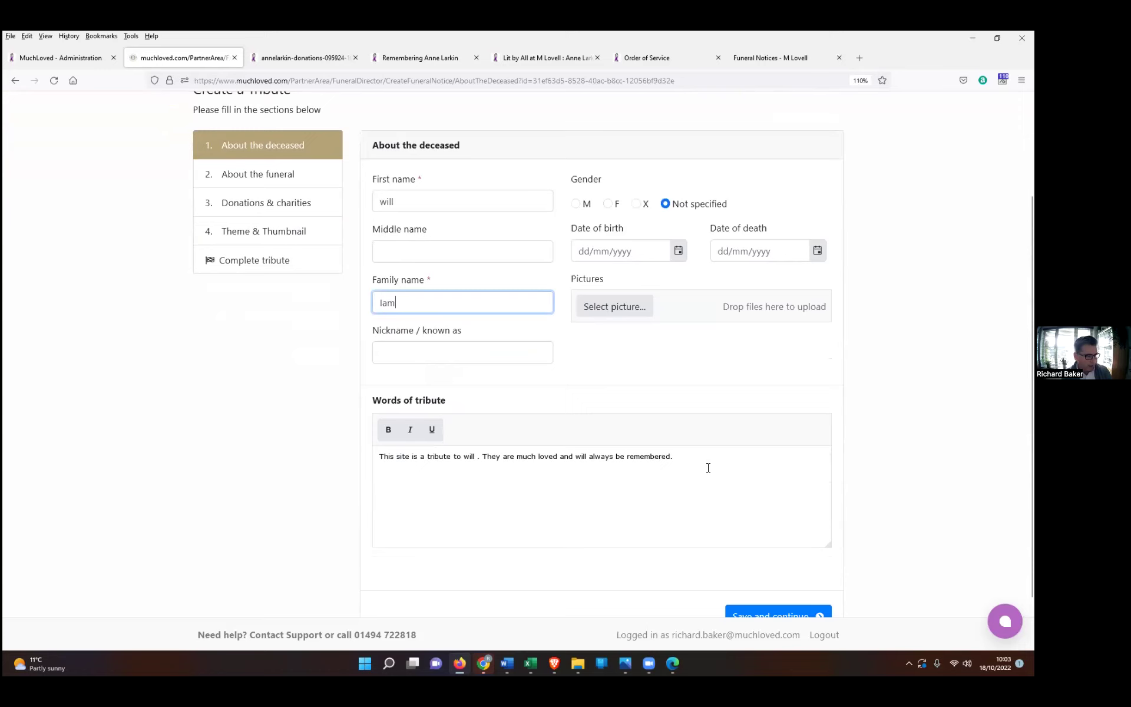
pyautogui.scroll(-2, 772, 597)
pyautogui.click(766, 558)
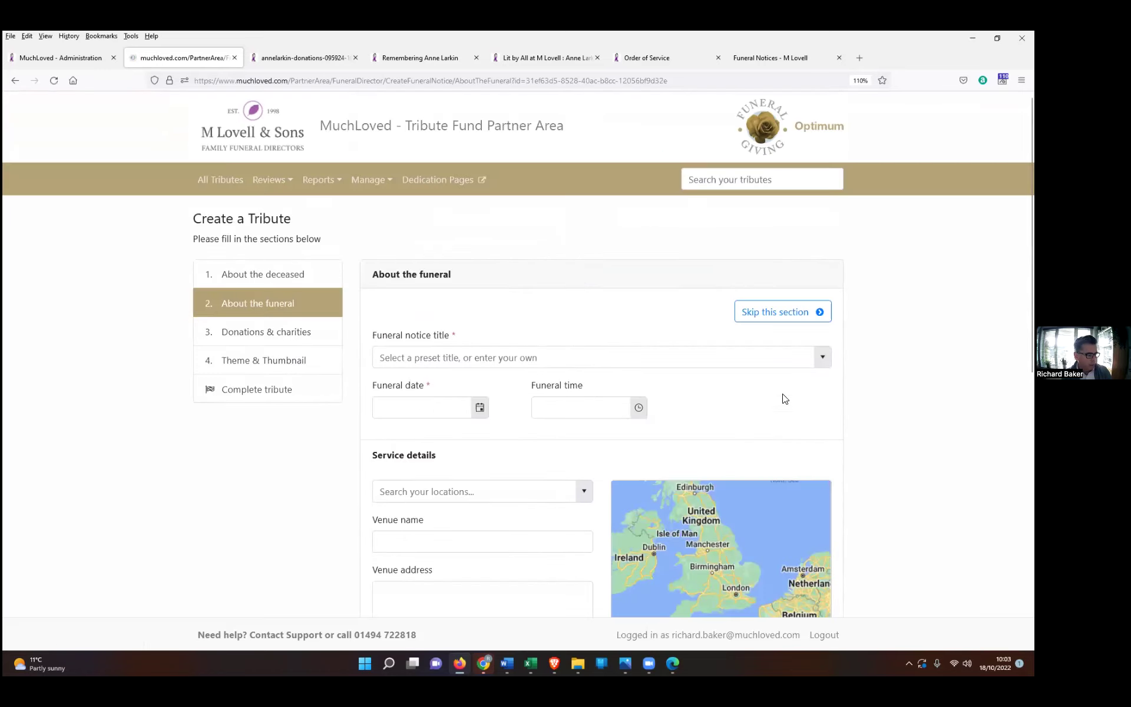
# Step: Give the notice the name-plus-Funeral preset title, dated 19/10/2022 at 07:00
pyautogui.click(823, 357)
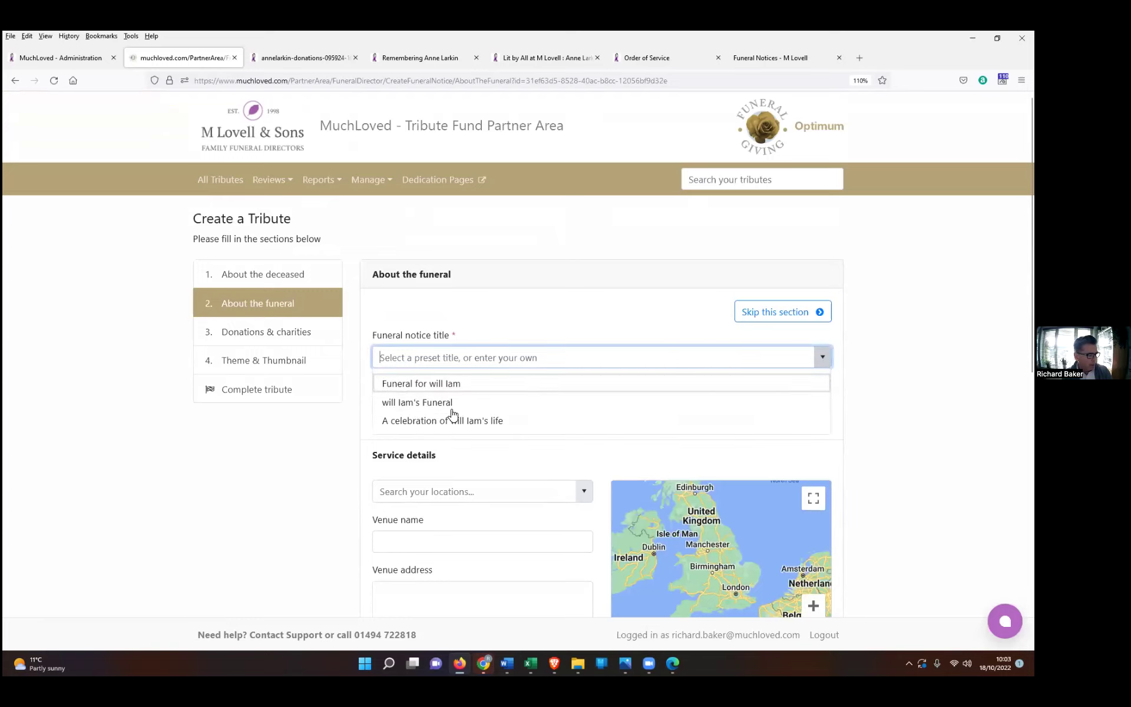
pyautogui.click(428, 400)
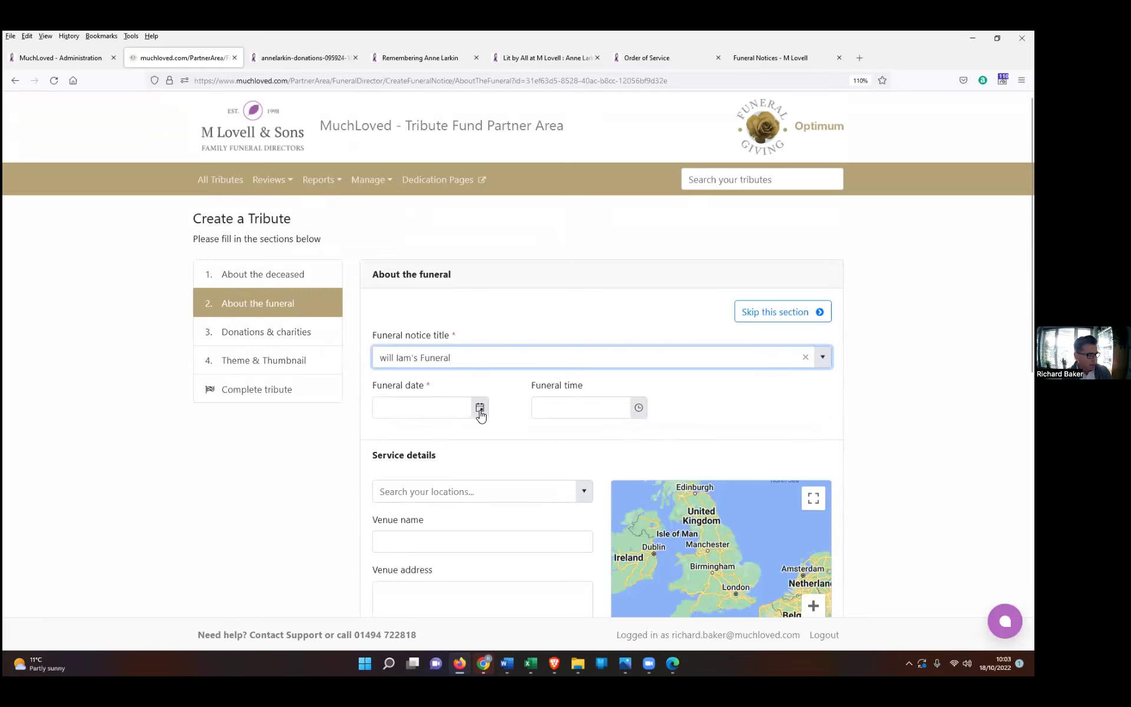
pyautogui.click(480, 409)
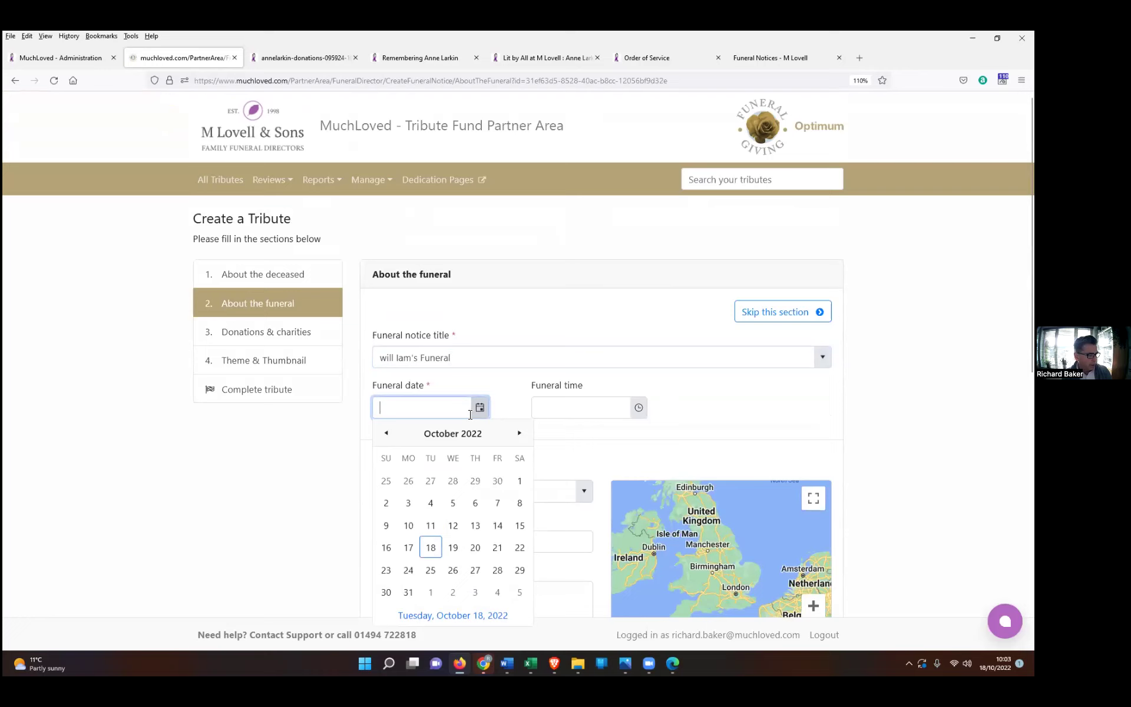
pyautogui.click(454, 546)
pyautogui.scroll(-2, 625, 410)
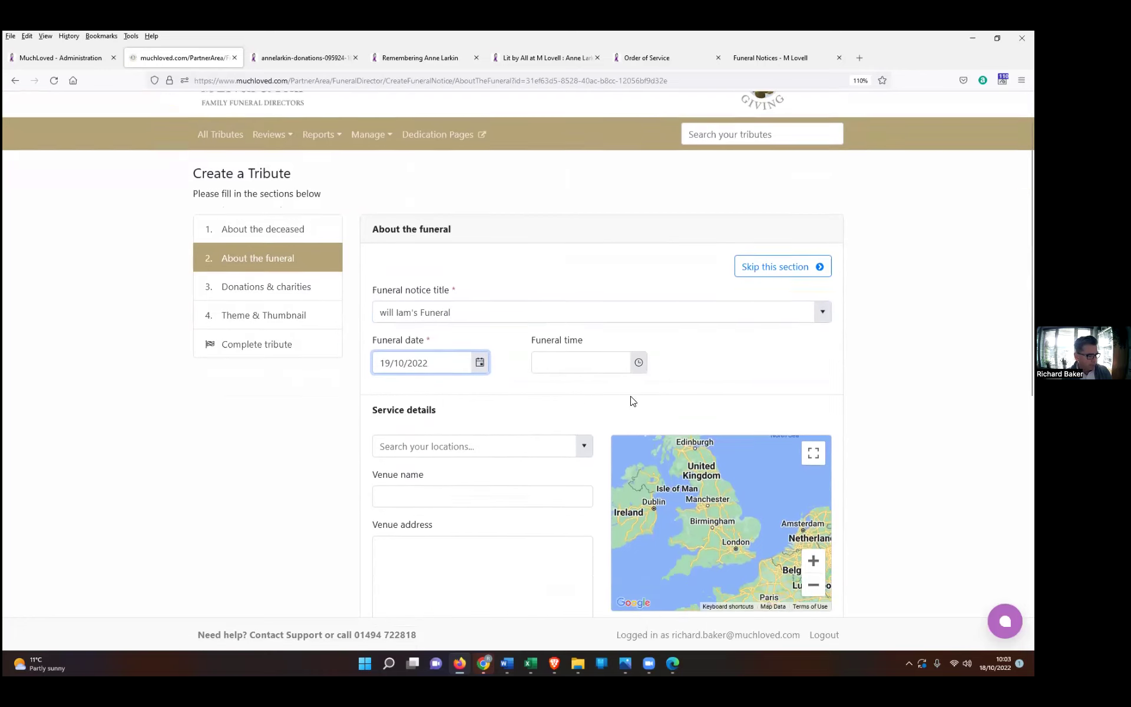
pyautogui.click(638, 342)
pyautogui.click(548, 445)
# Step: Set the funeral venue to St Peter's Church from the saved locations
pyautogui.click(583, 426)
pyautogui.click(412, 533)
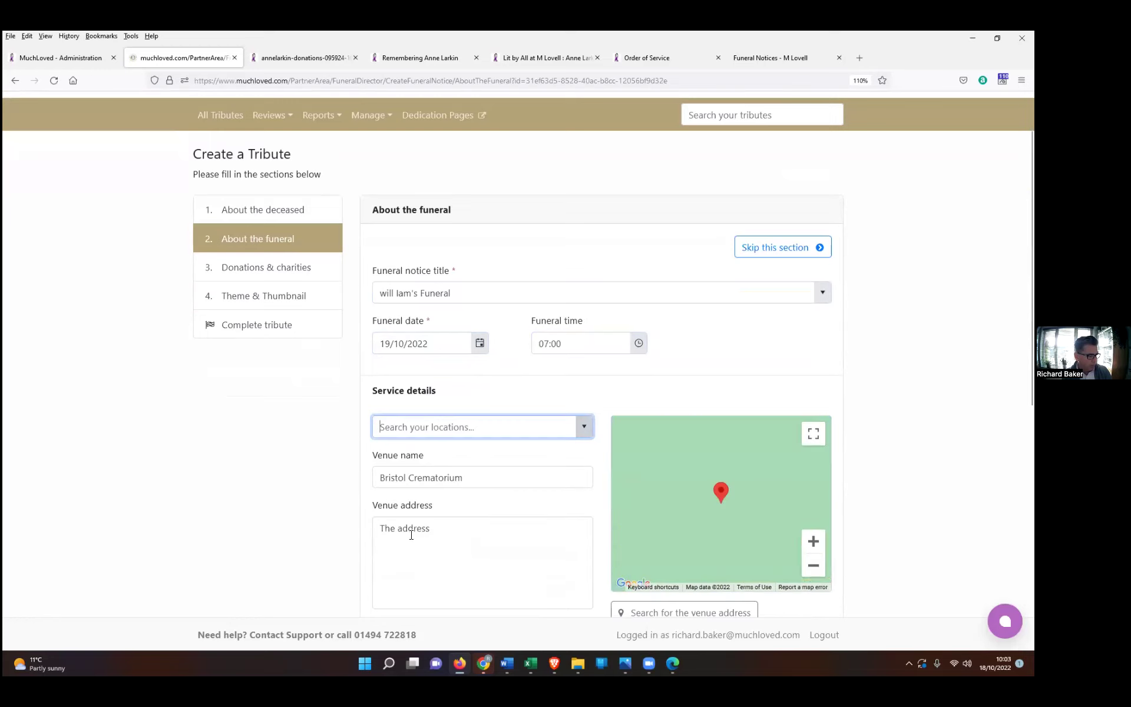
pyautogui.click(582, 425)
pyautogui.scroll(-5, 462, 483)
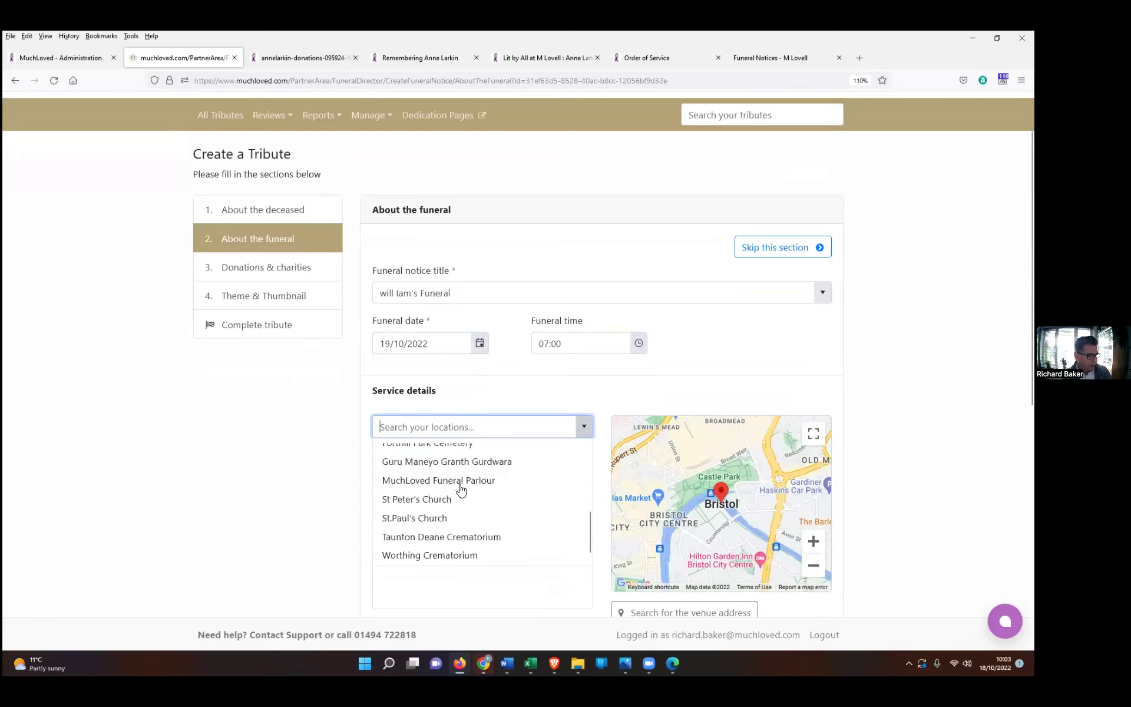
pyautogui.click(424, 497)
pyautogui.scroll(-1, 470, 520)
pyautogui.scroll(-5, 470, 520)
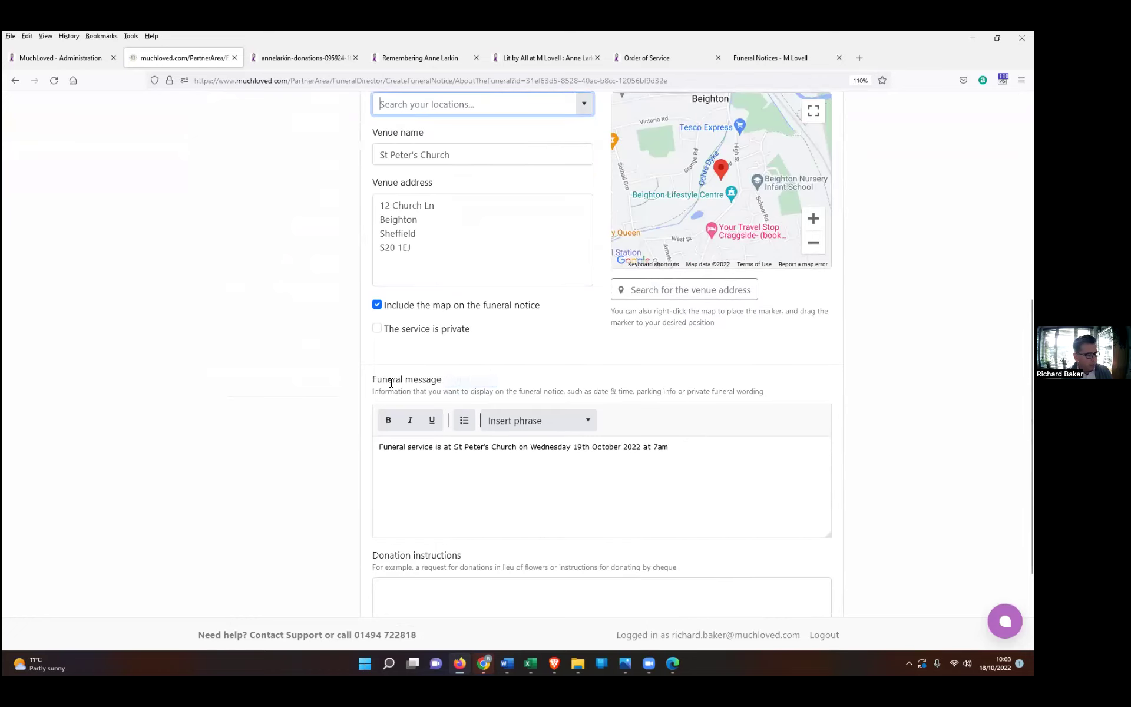
pyautogui.moveTo(375, 379); pyautogui.dragTo(443, 379)
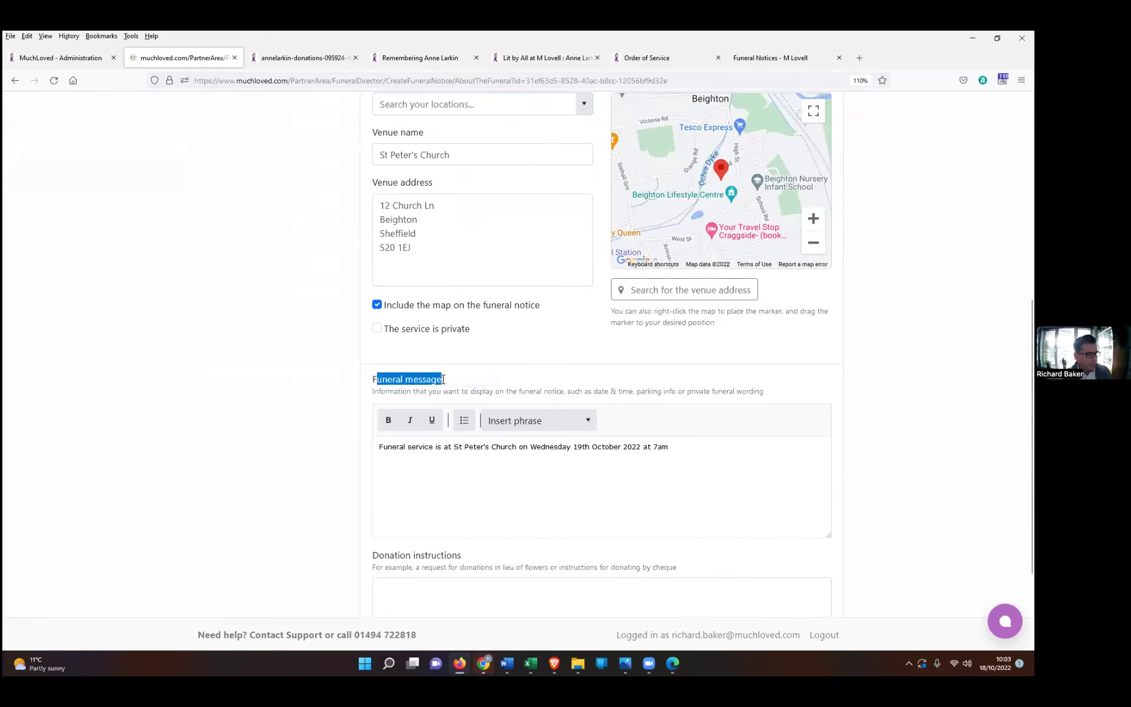
pyautogui.click(678, 451)
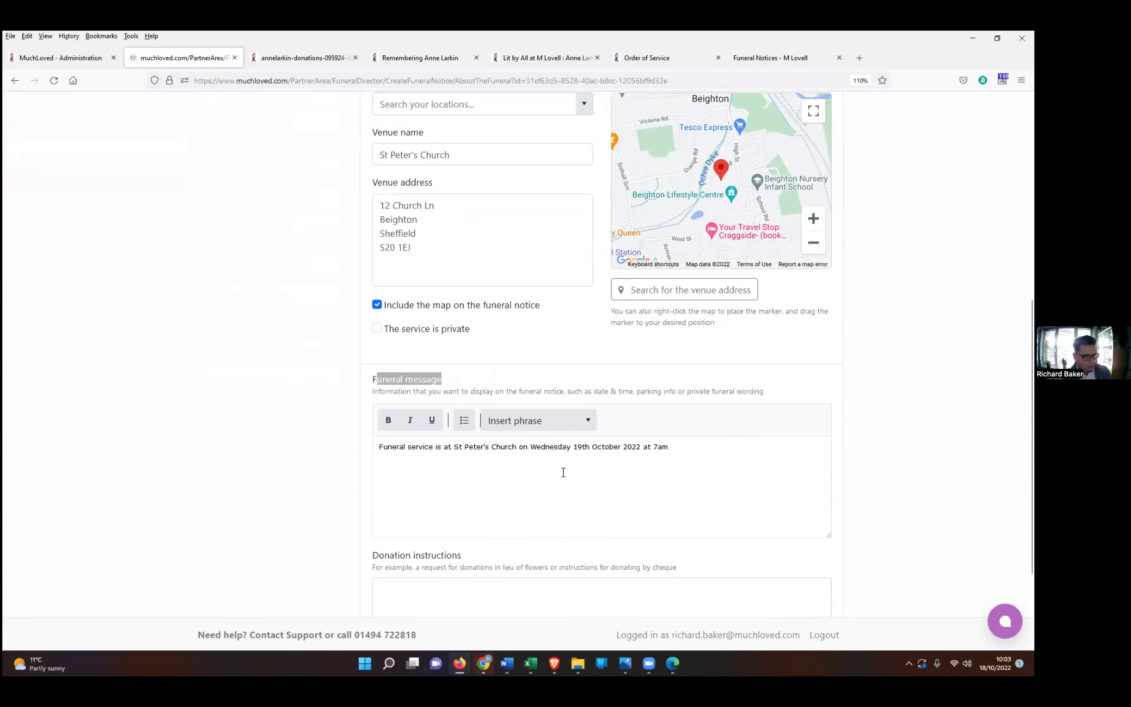
pyautogui.write('clothing')
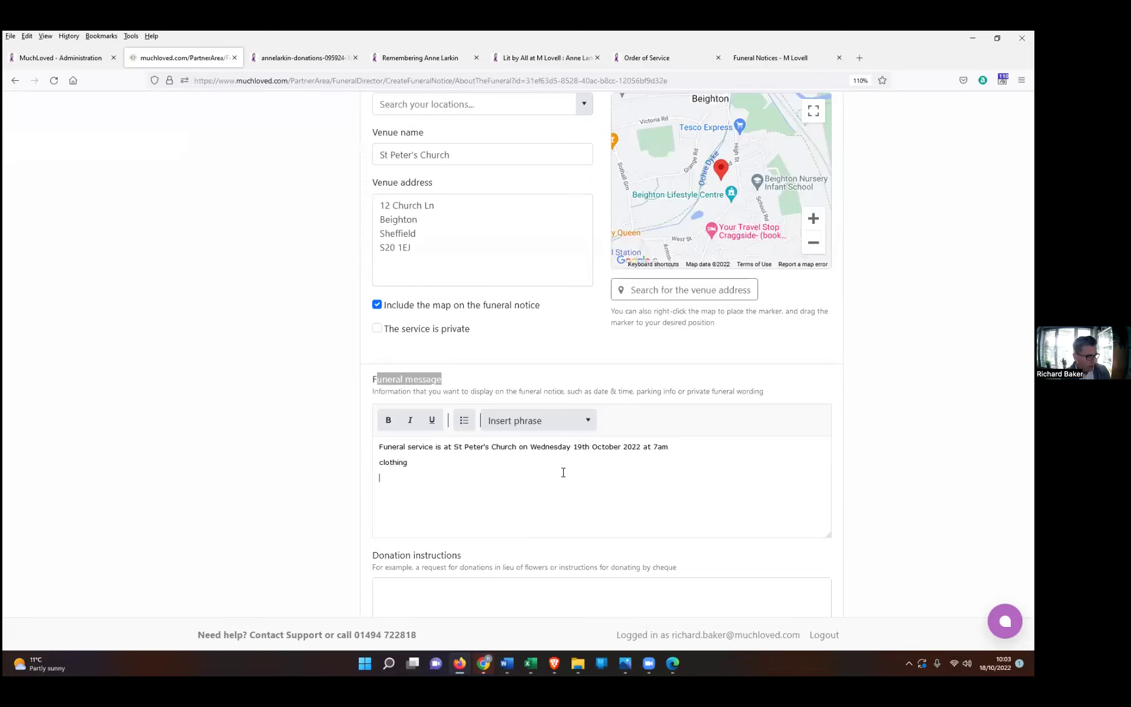
pyautogui.press('Return')
pyautogui.write('www.obitus.com')
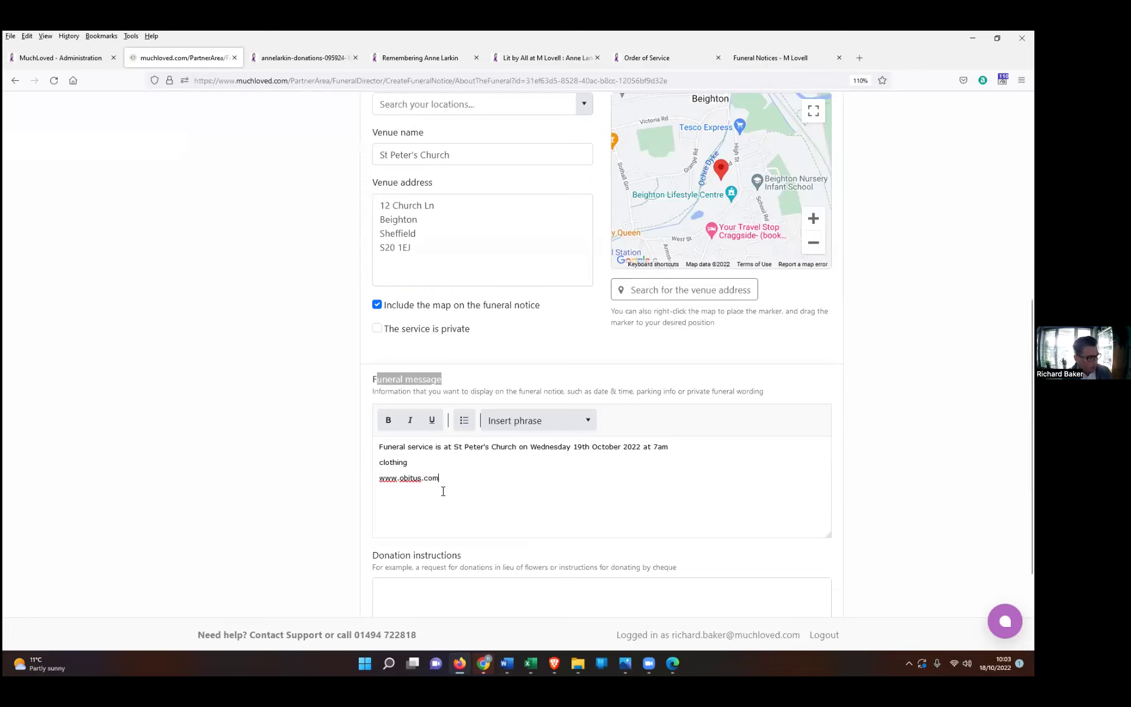
pyautogui.press('Return')
pyautogui.moveTo(442, 478); pyautogui.dragTo(434, 479)
pyautogui.moveTo(379, 481); pyautogui.dragTo(434, 482)
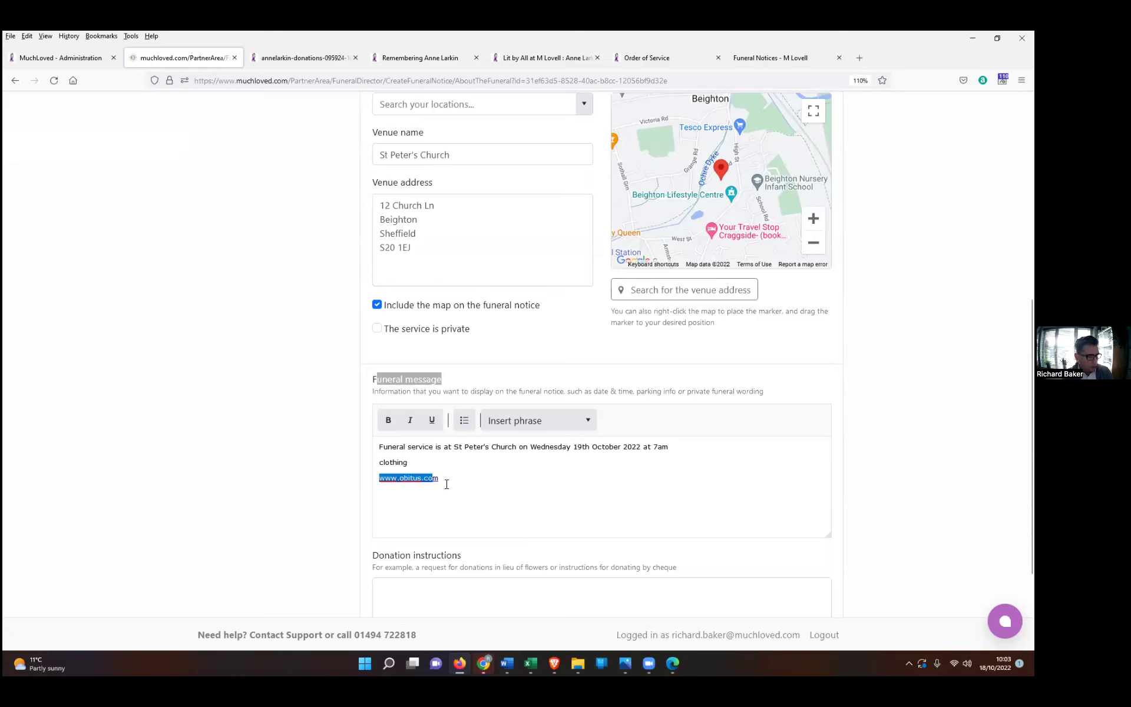
pyautogui.click(449, 482)
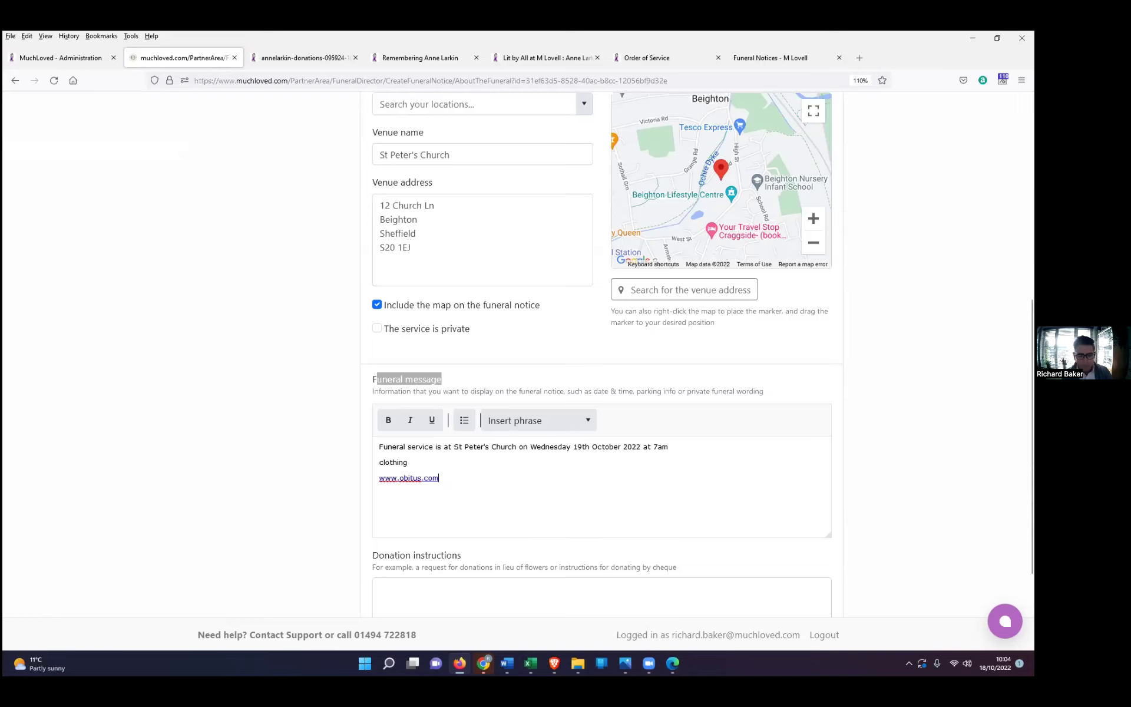
pyautogui.scroll(-2, 646, 507)
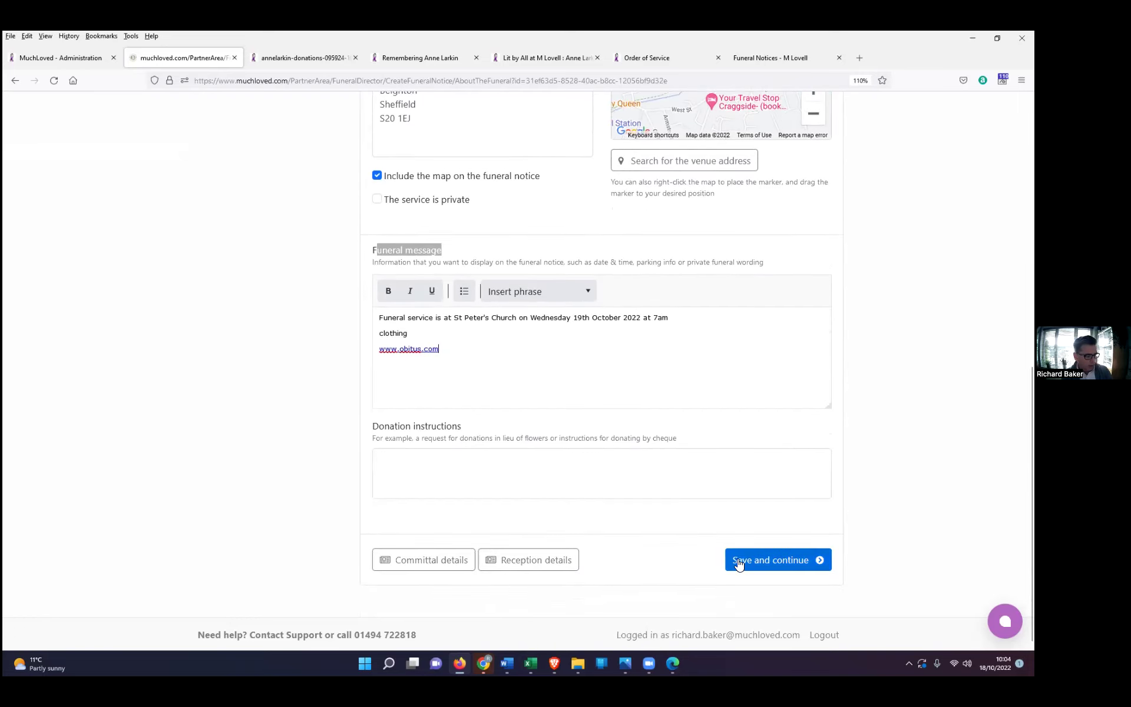
pyautogui.click(738, 558)
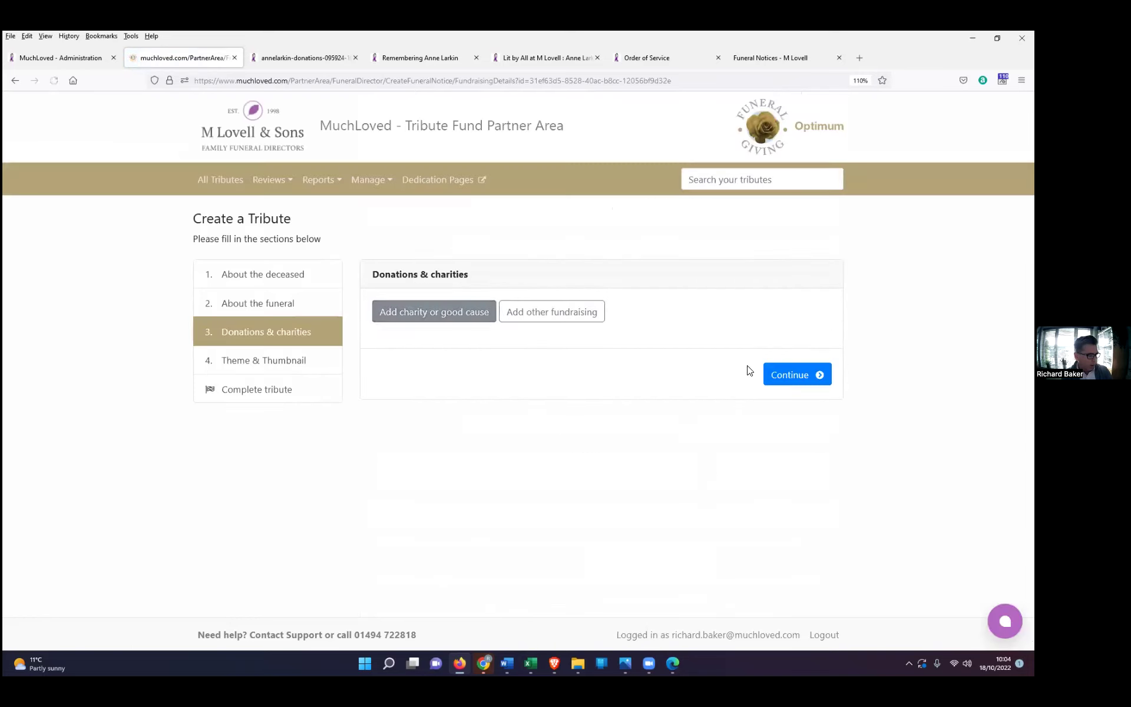
# Step: Continue past the Donations and Theme steps and complete the new tribute
pyautogui.click(776, 378)
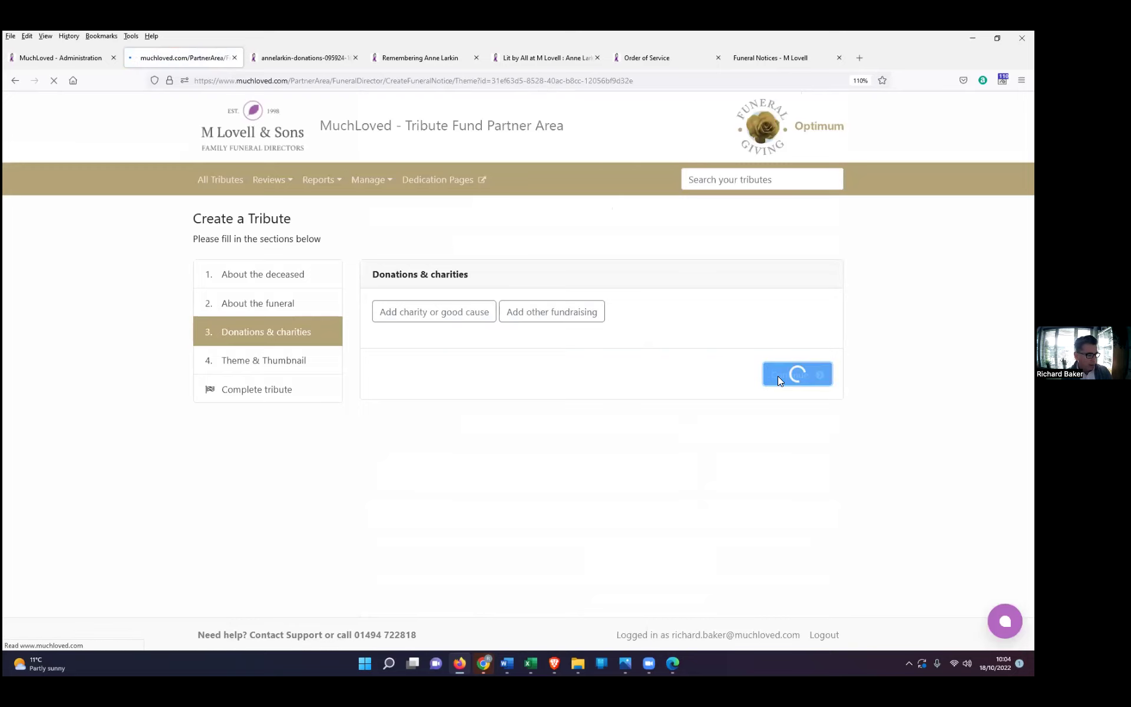
pyautogui.scroll(-1, 722, 416)
pyautogui.scroll(-3, 722, 415)
pyautogui.click(784, 605)
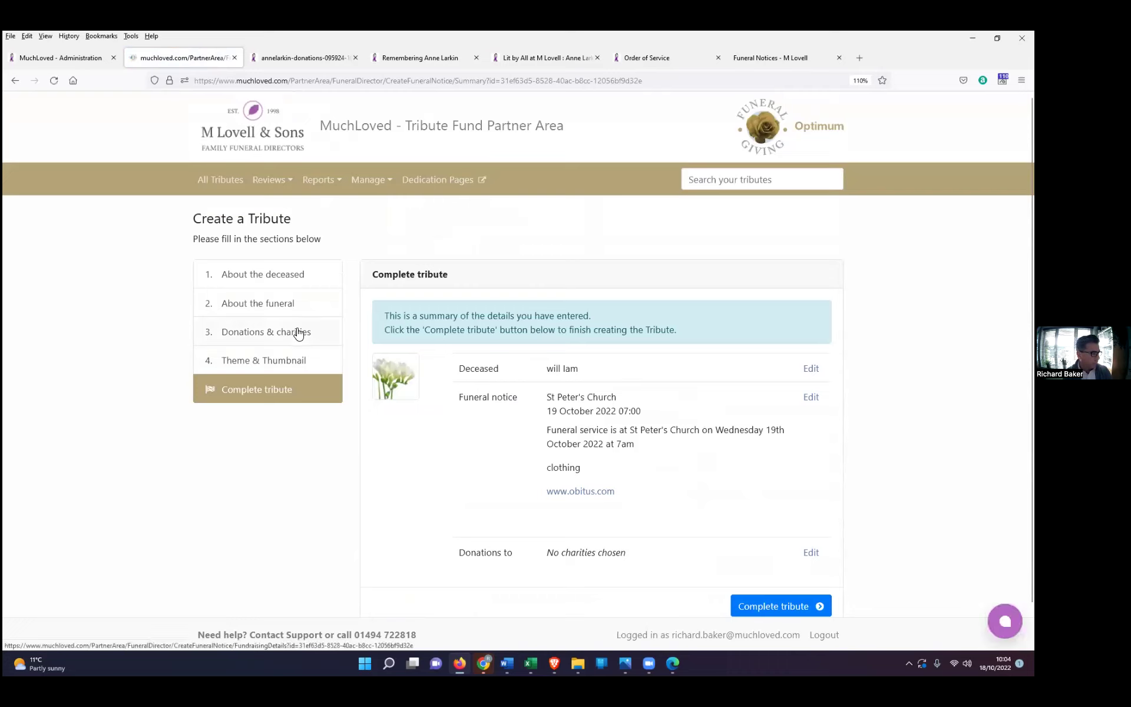
pyautogui.click(783, 609)
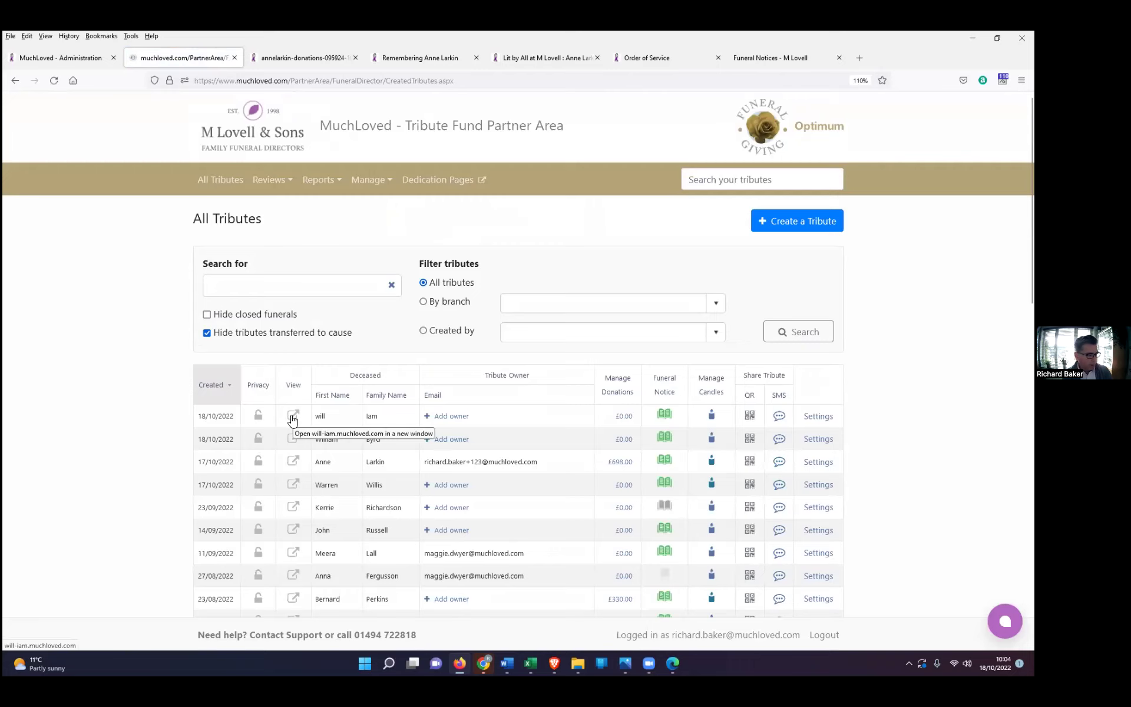
pyautogui.click(293, 419)
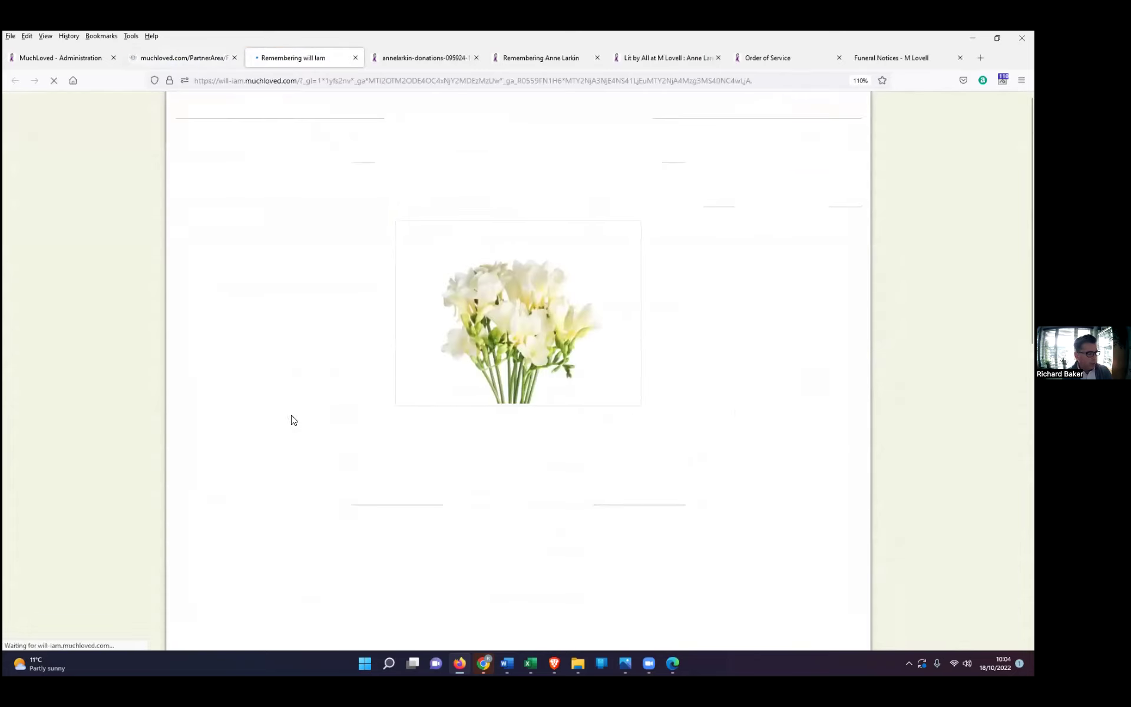
pyautogui.scroll(-1, 402, 544)
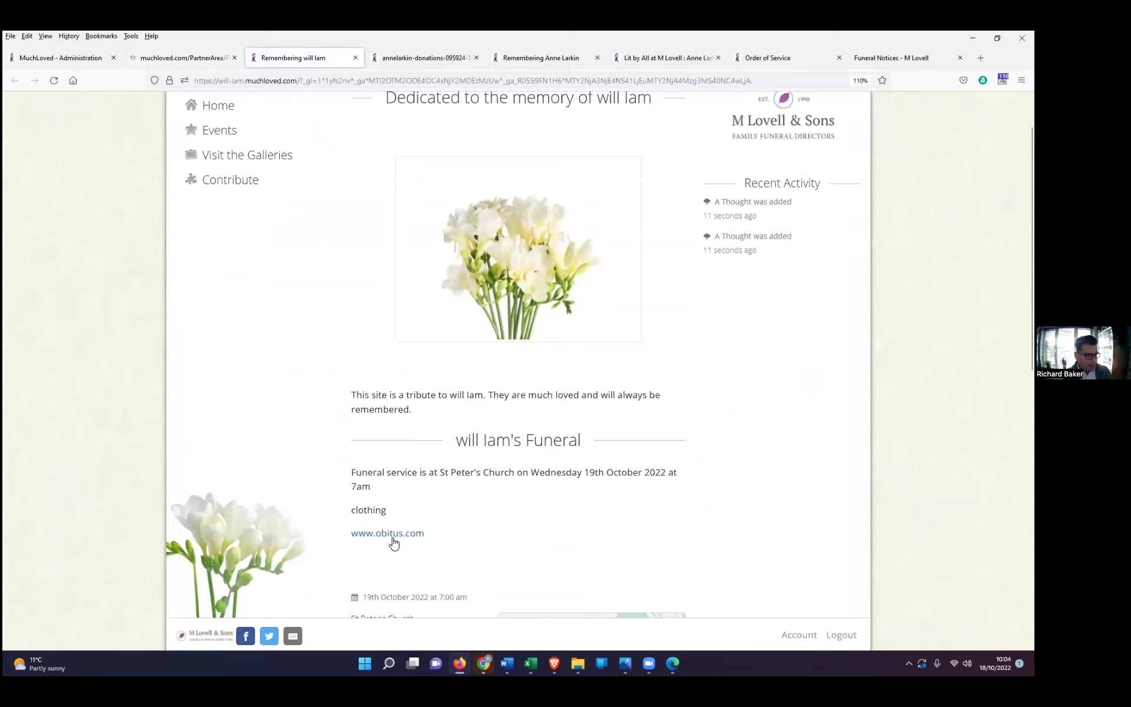
pyautogui.click(389, 534)
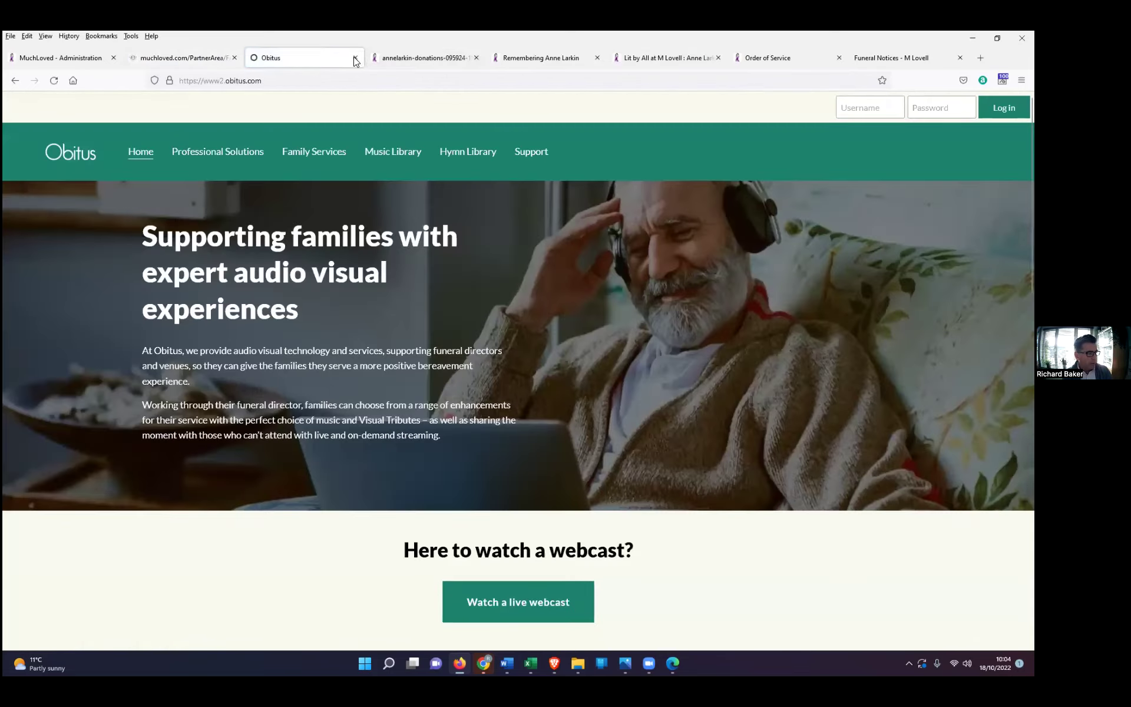
pyautogui.click(355, 58)
pyautogui.click(291, 418)
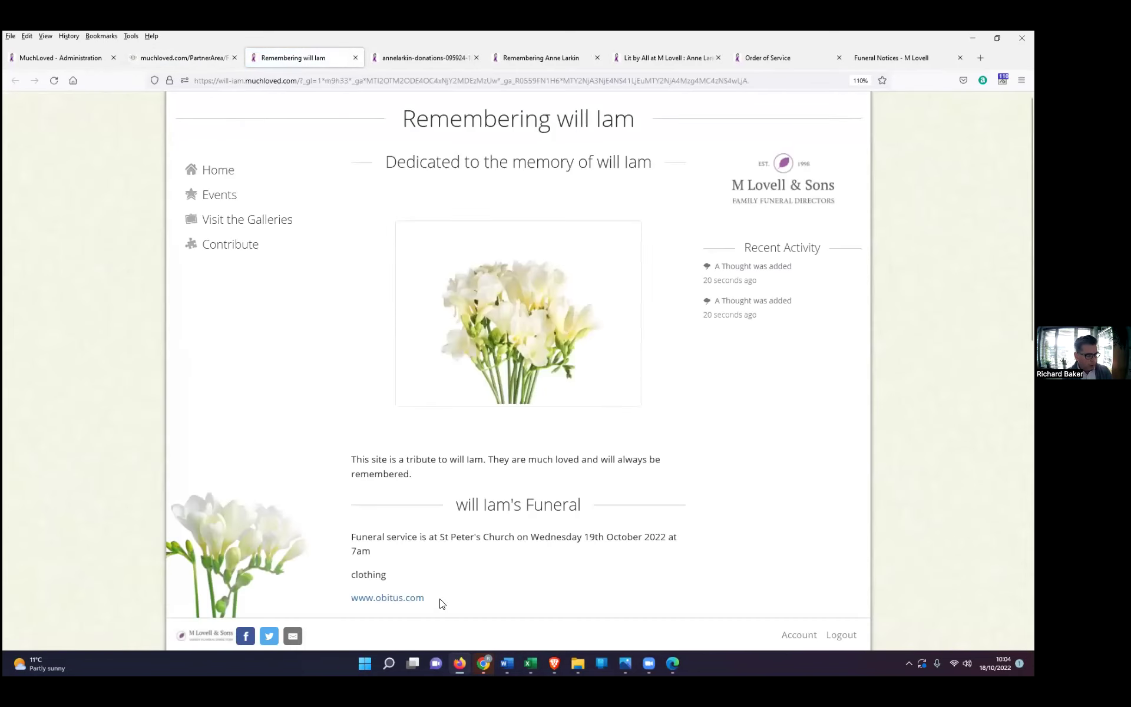
pyautogui.scroll(-1, 442, 603)
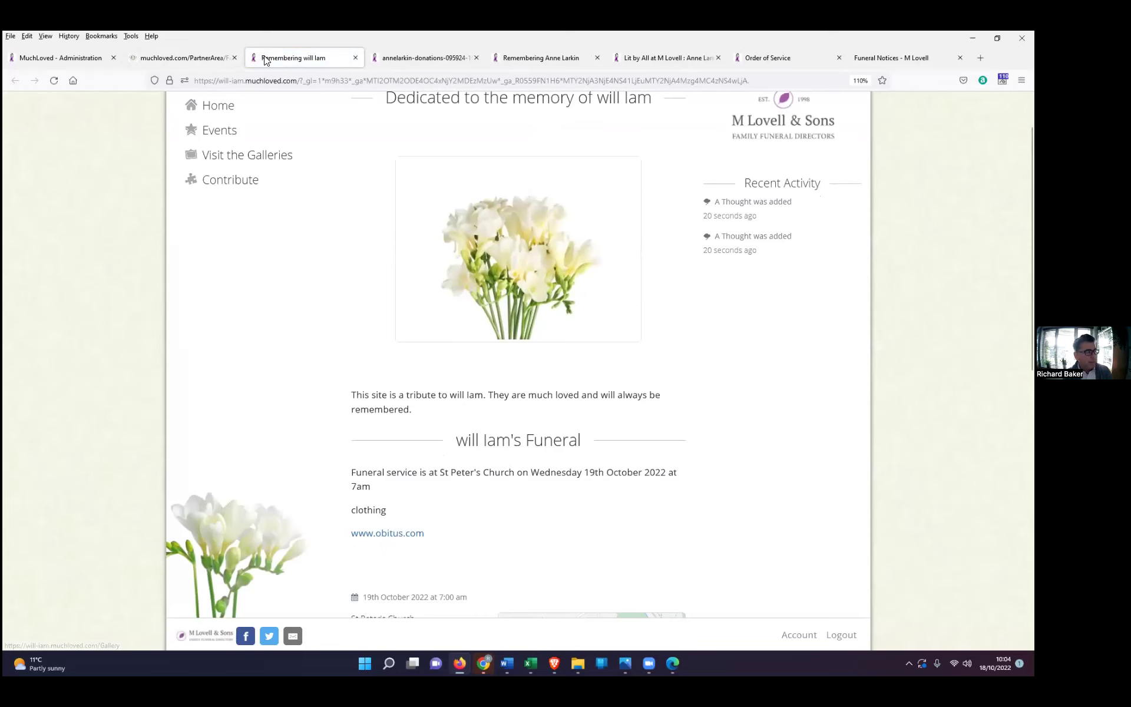
pyautogui.click(354, 58)
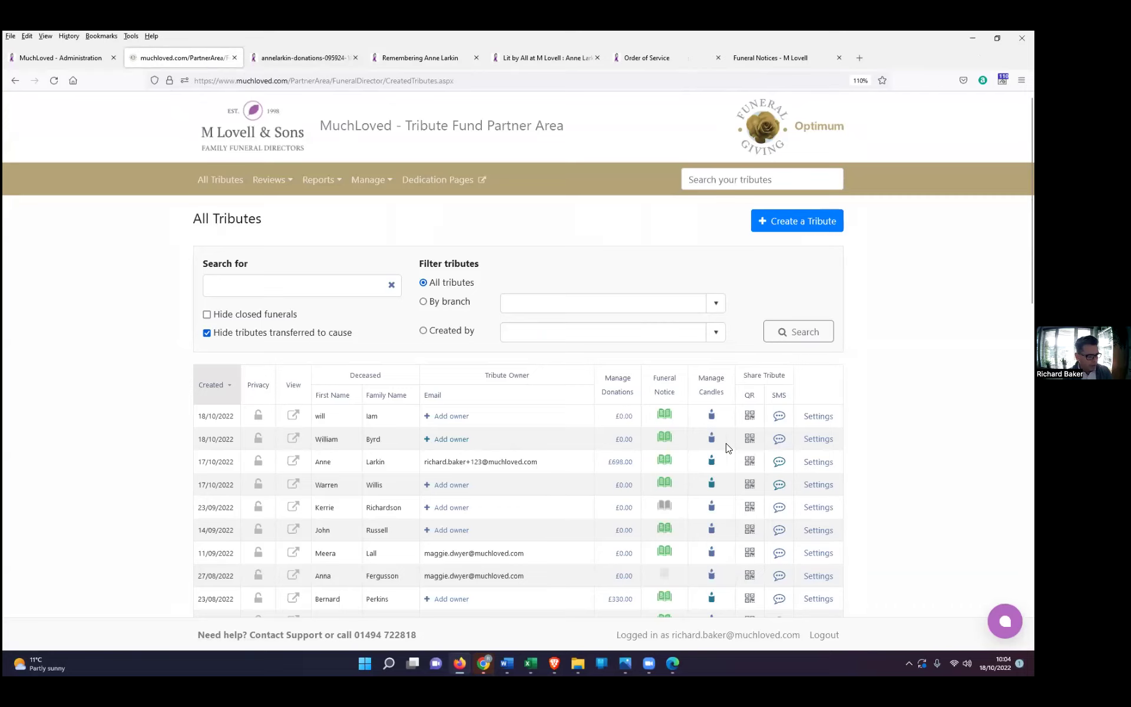
# Step: Open the existing tribute's settings and scroll to its Funeral Notice, auto-closing 29/12/2022
pyautogui.click(818, 440)
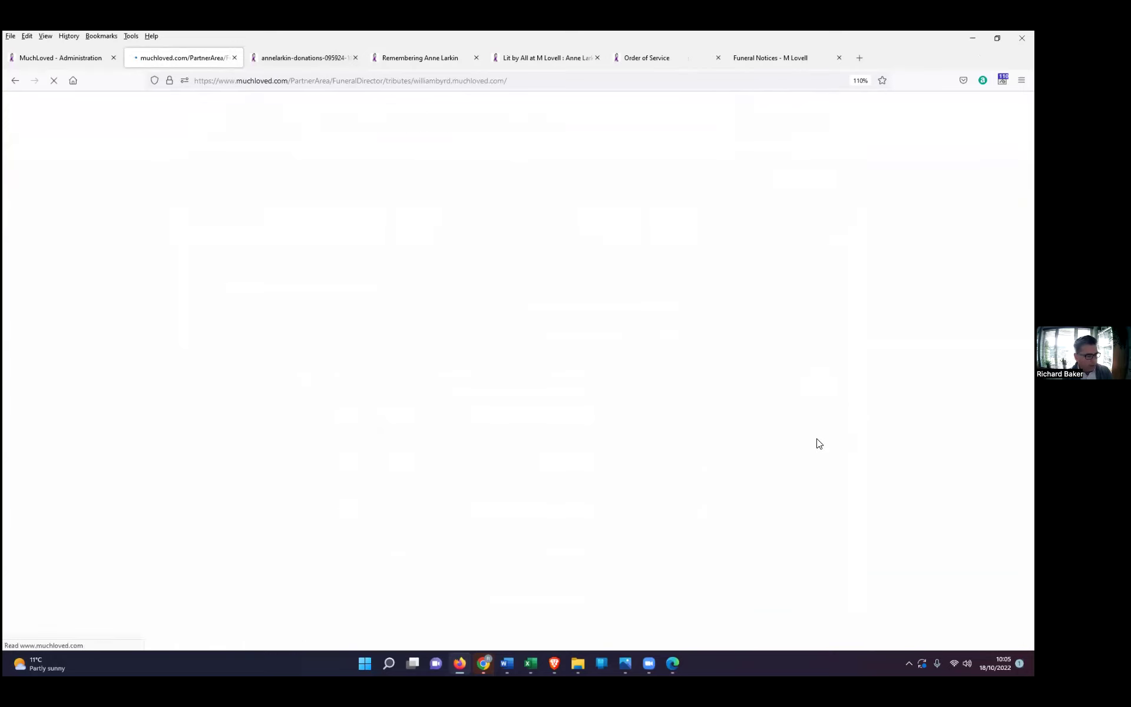
pyautogui.scroll(-1, 280, 466)
pyautogui.scroll(-2, 280, 467)
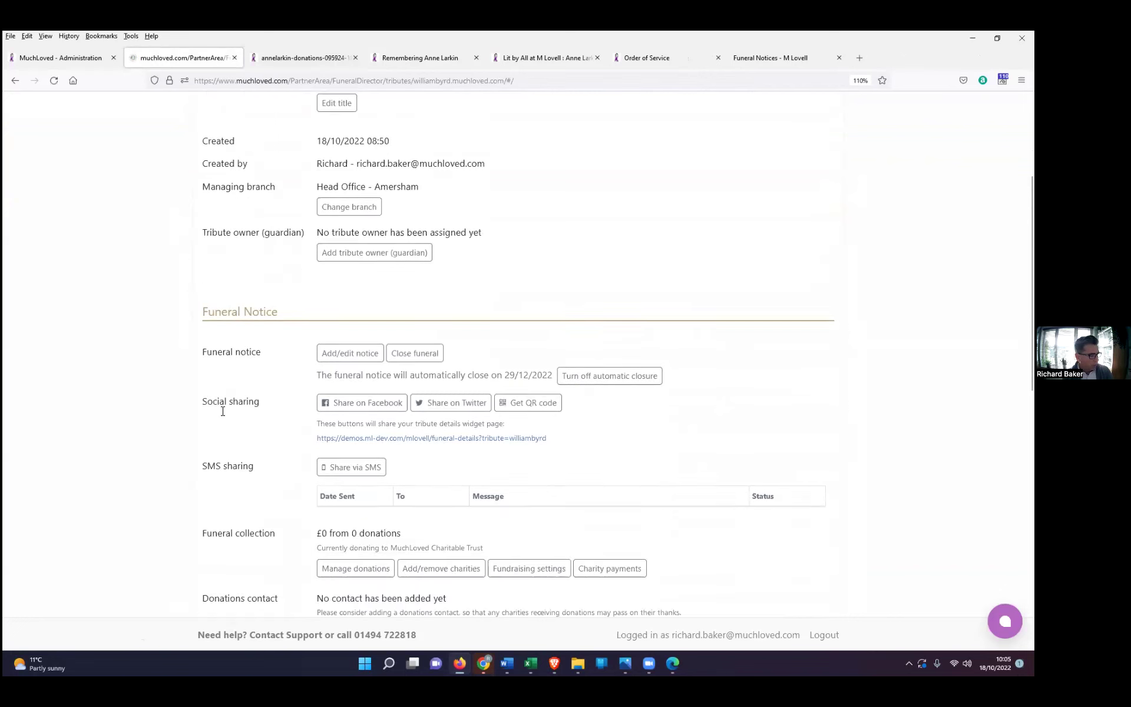
pyautogui.moveTo(202, 311); pyautogui.dragTo(294, 312)
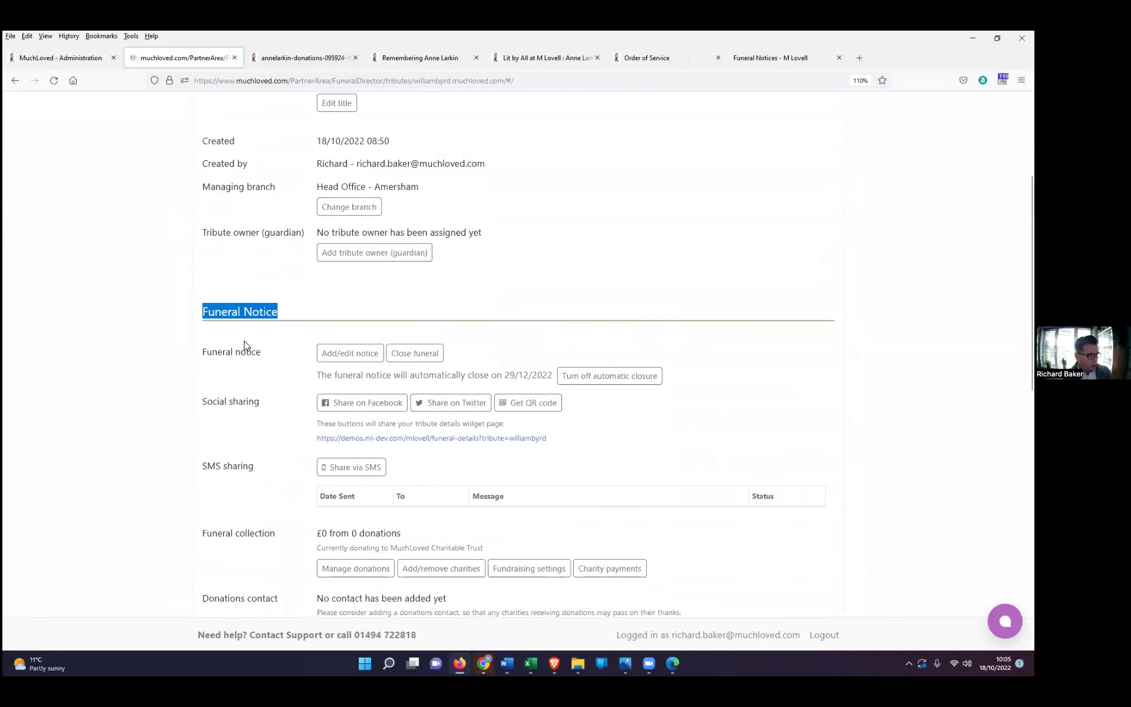
pyautogui.click(350, 356)
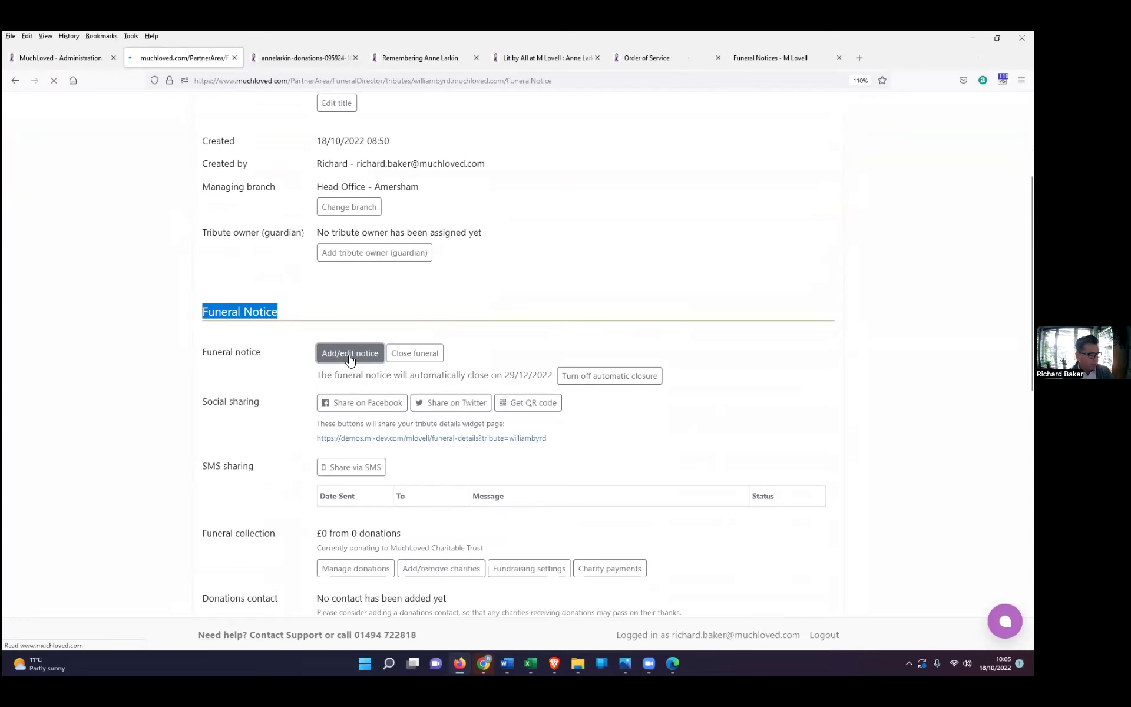
pyautogui.scroll(-4, 462, 431)
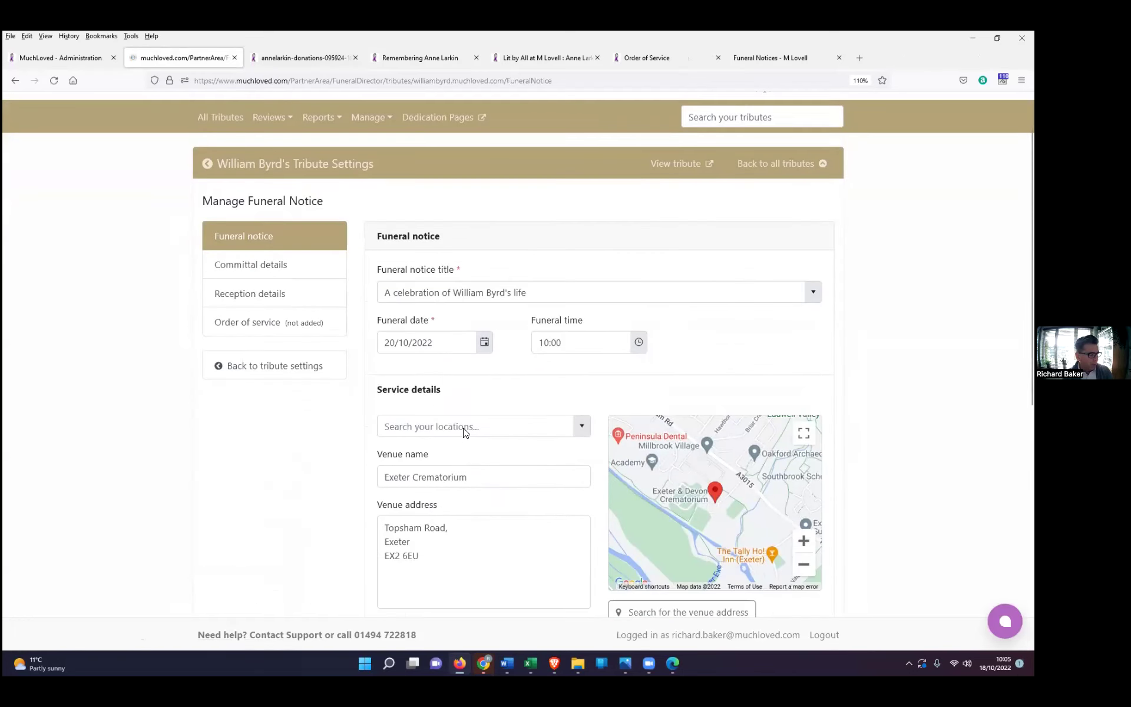
pyautogui.scroll(-3, 464, 434)
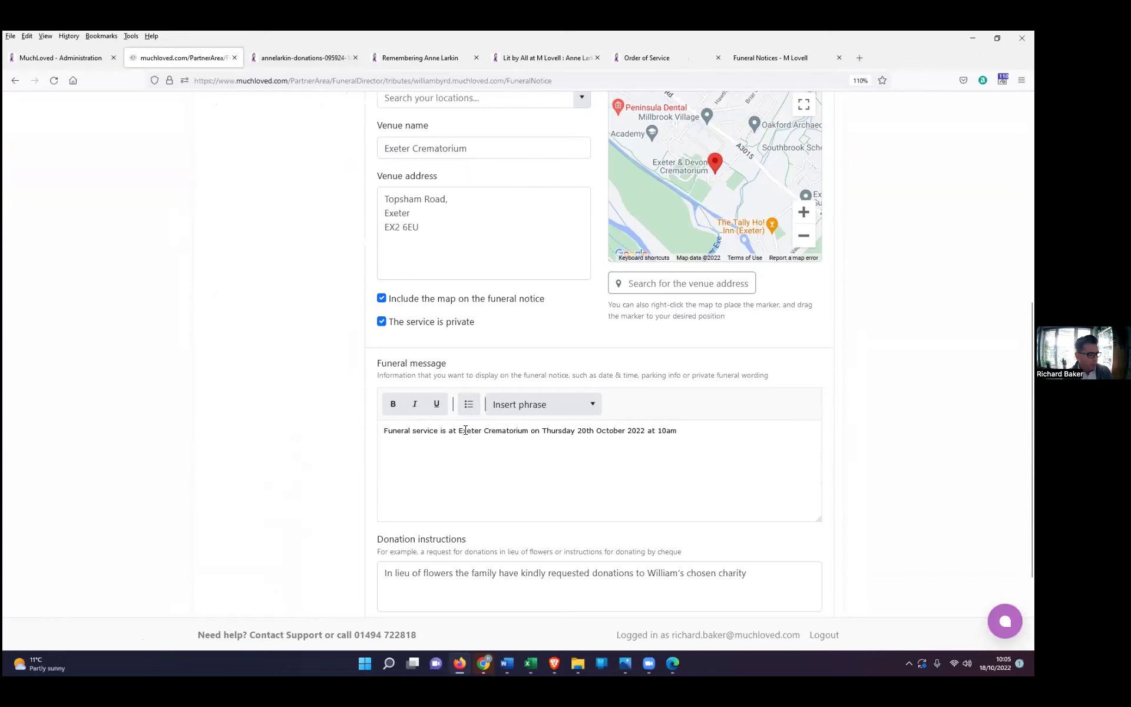
pyautogui.click(689, 374)
pyautogui.press('Return')
pyautogui.write('www.obitus.com')
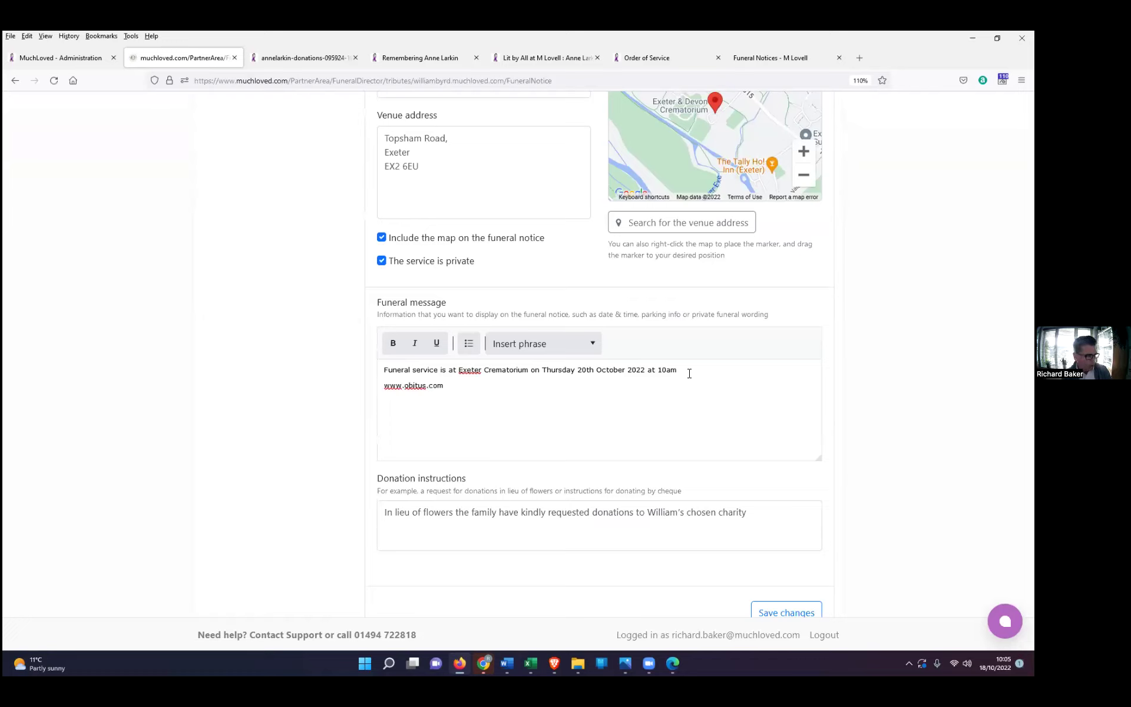
pyautogui.press('Return')
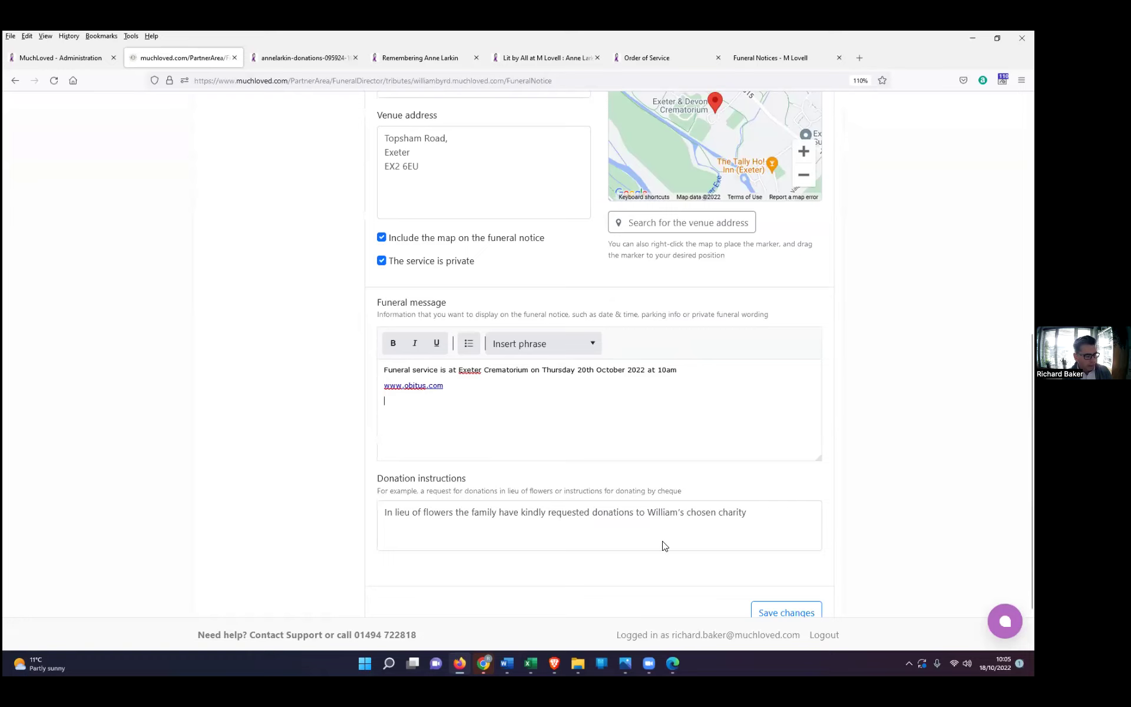
pyautogui.scroll(-2, 776, 607)
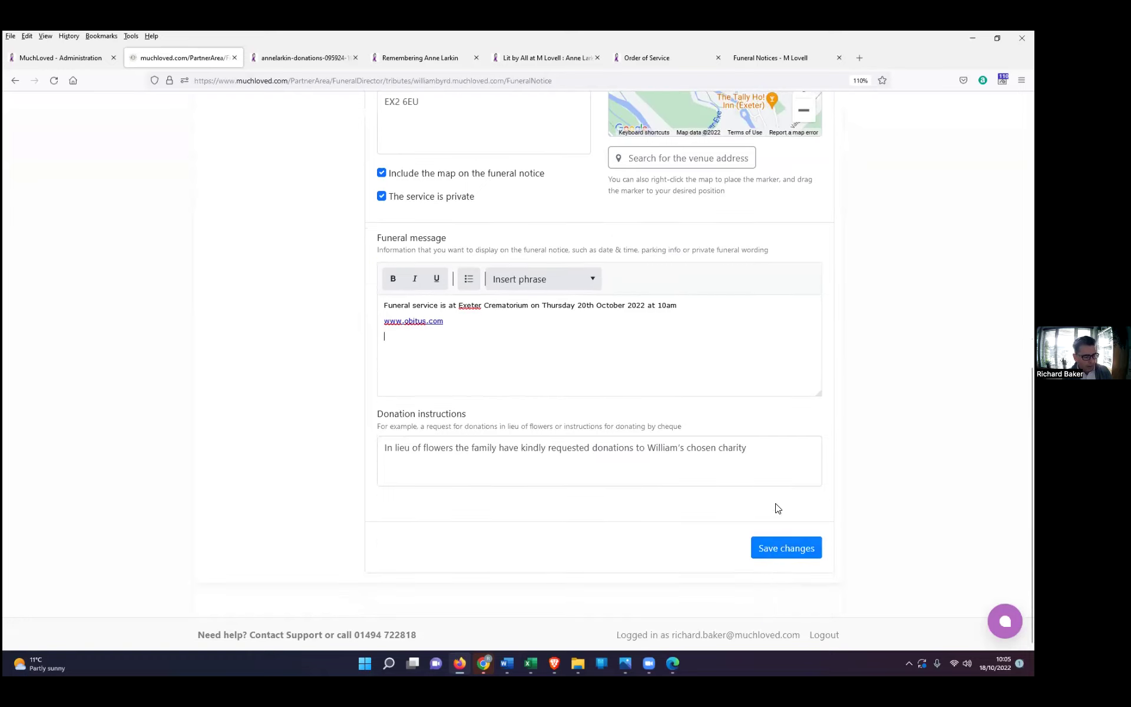
pyautogui.click(788, 548)
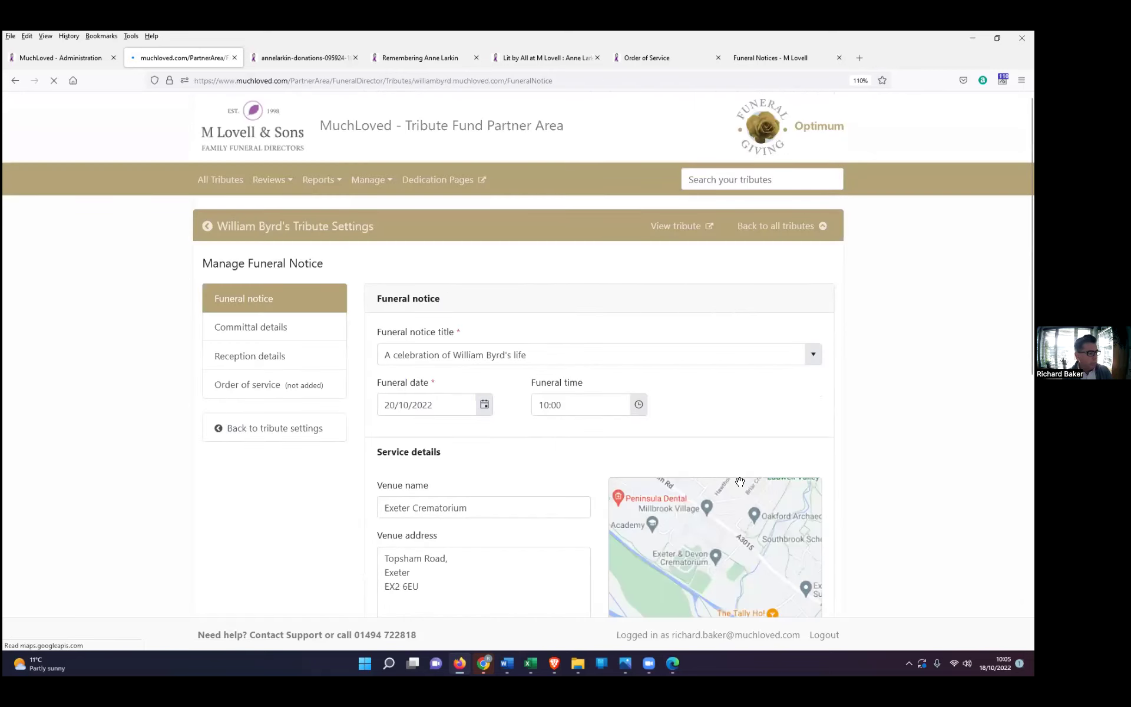
# Step: Check the updated notice on the live tribute and refreshed funeral notices site, then return to All Tributes
pyautogui.click(677, 230)
pyautogui.scroll(-2, 330, 593)
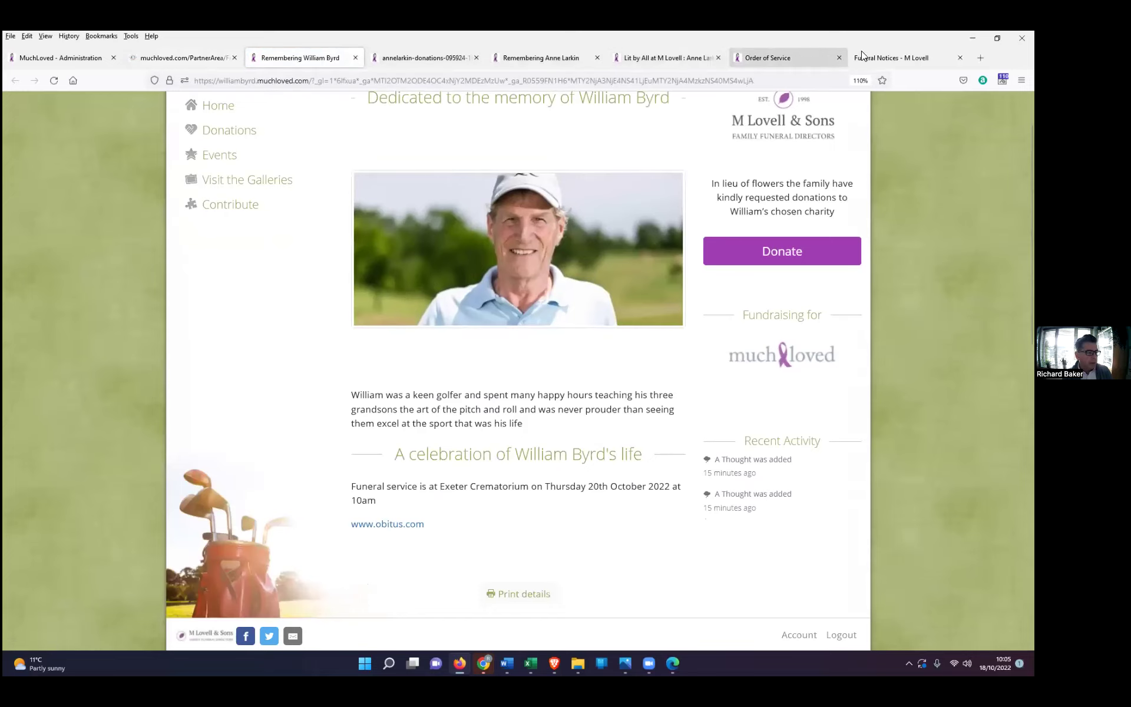
pyautogui.click(886, 55)
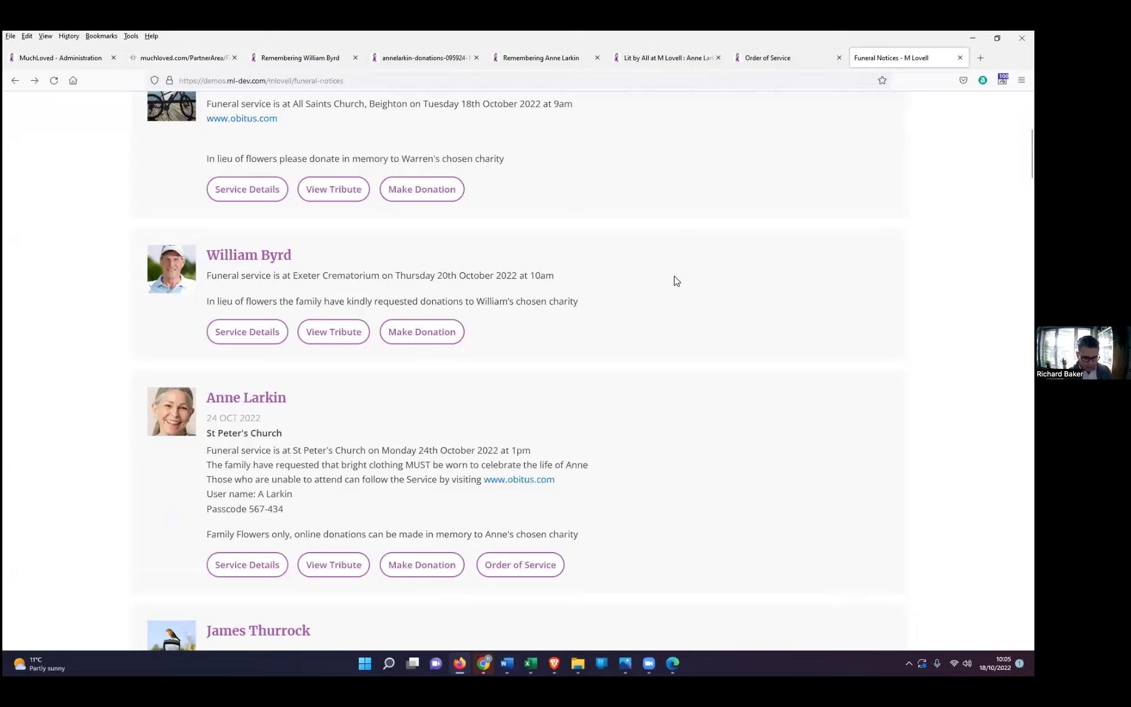
pyautogui.click(334, 332)
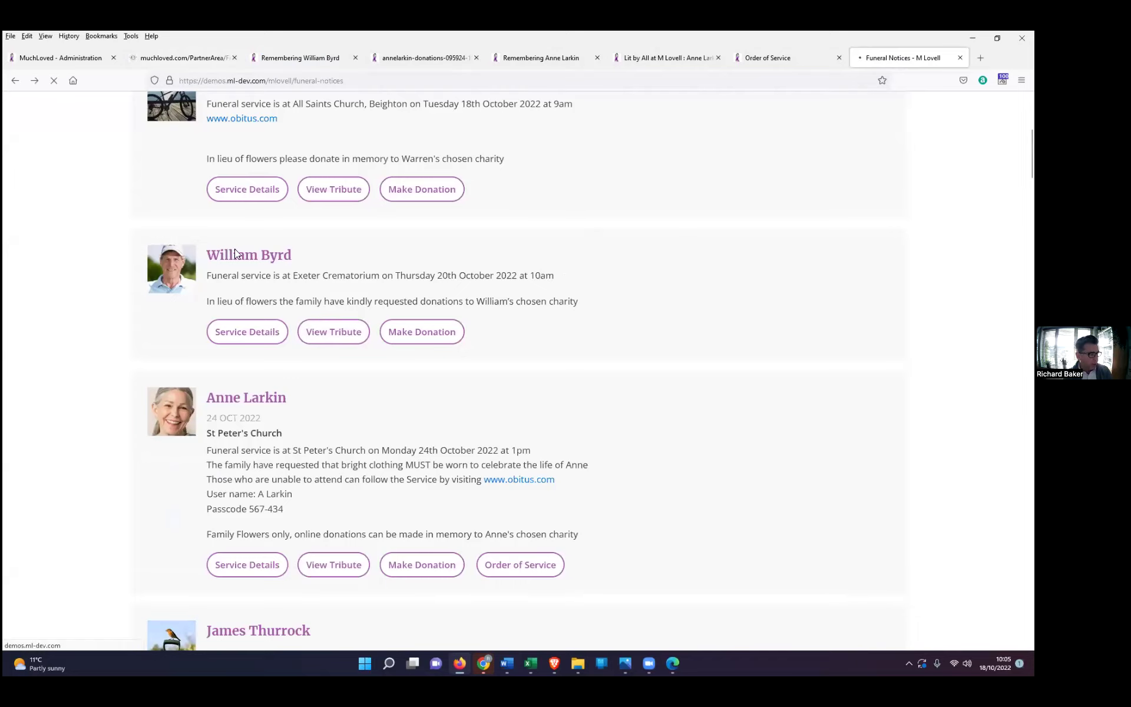
pyautogui.scroll(-5, 386, 483)
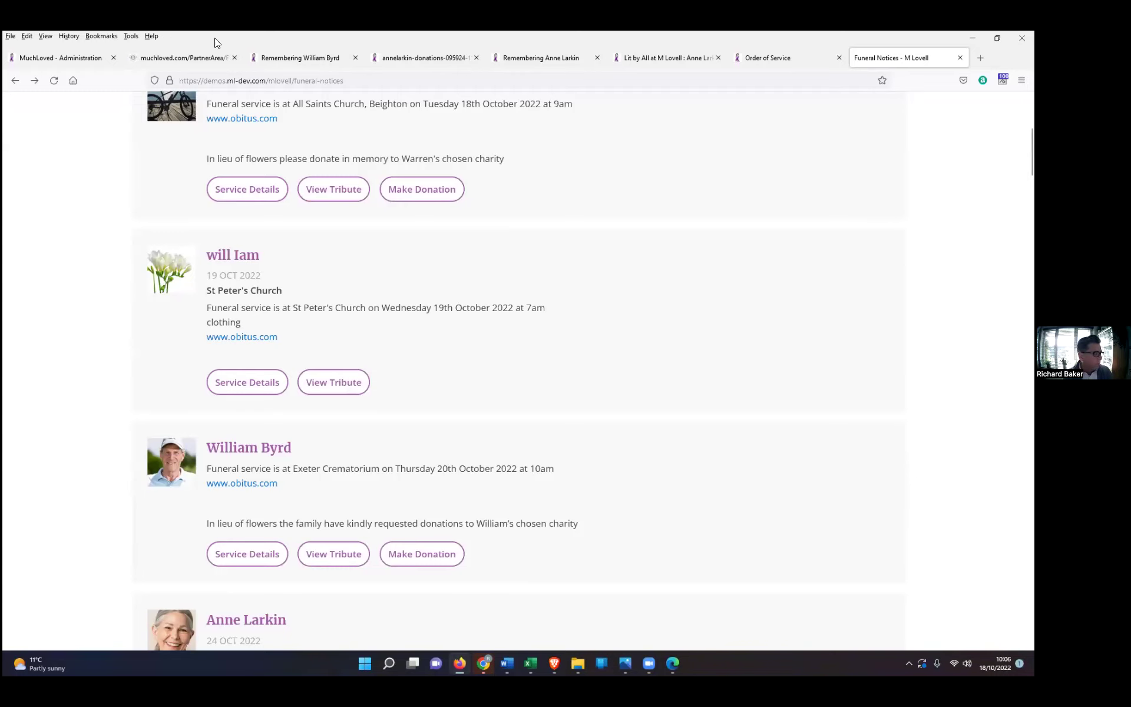
pyautogui.click(166, 59)
pyautogui.click(218, 183)
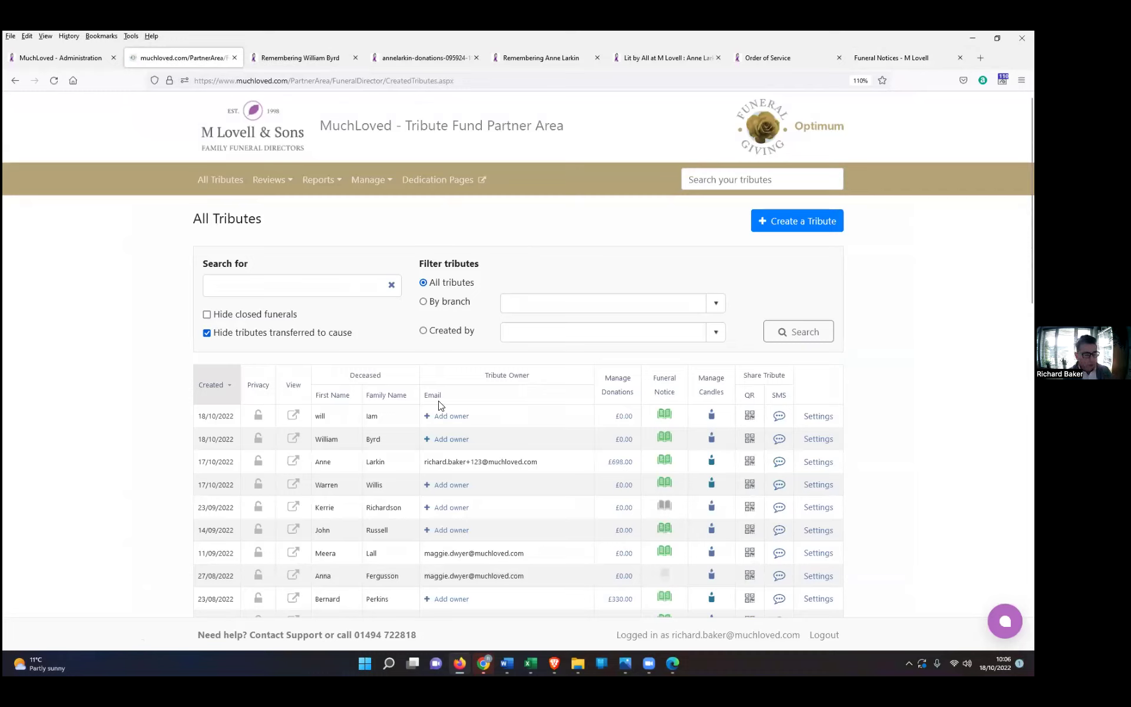
pyautogui.click(749, 418)
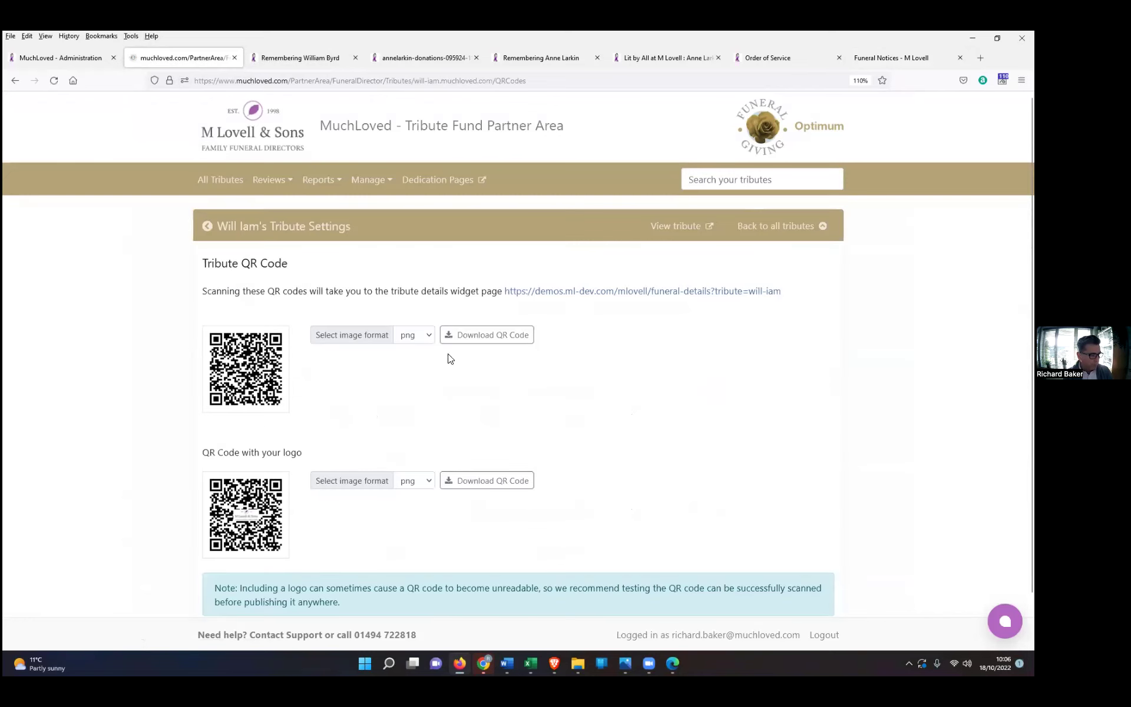
pyautogui.click(489, 333)
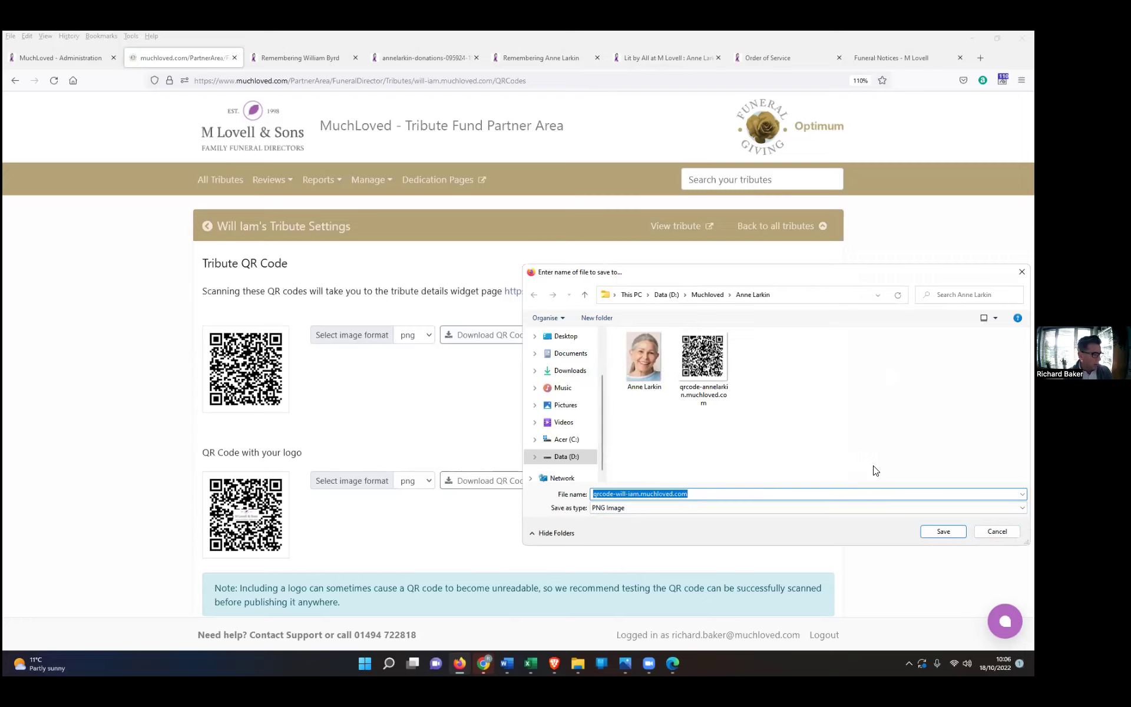
pyautogui.click(996, 531)
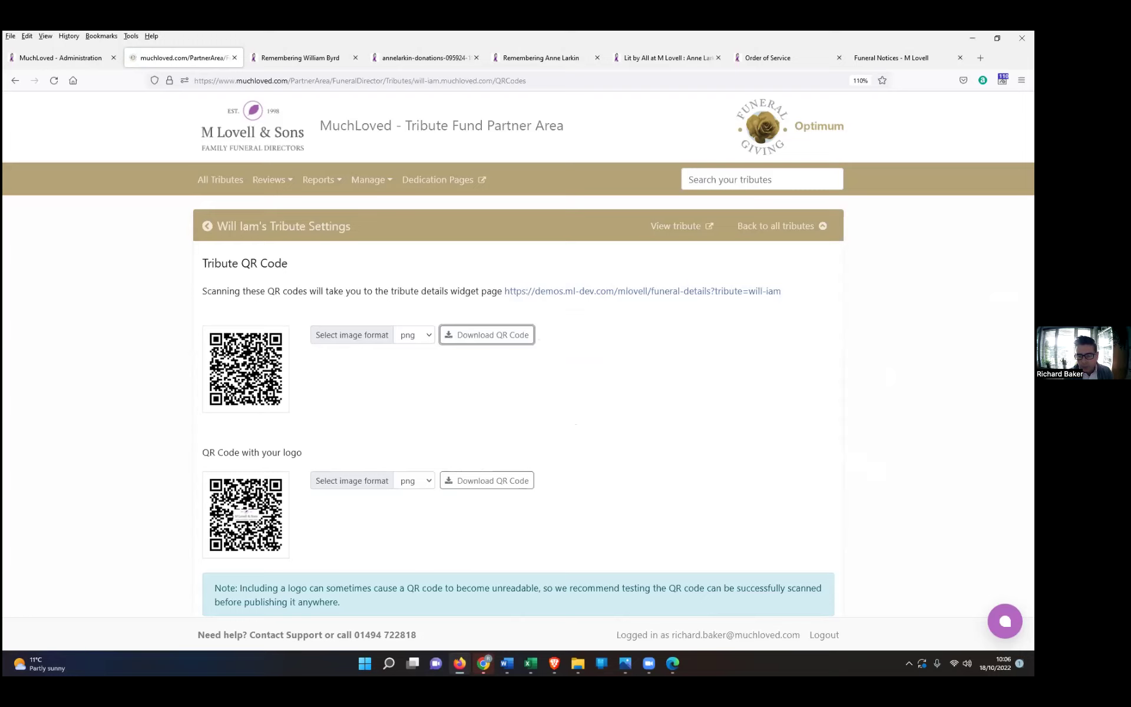
pyautogui.click(215, 187)
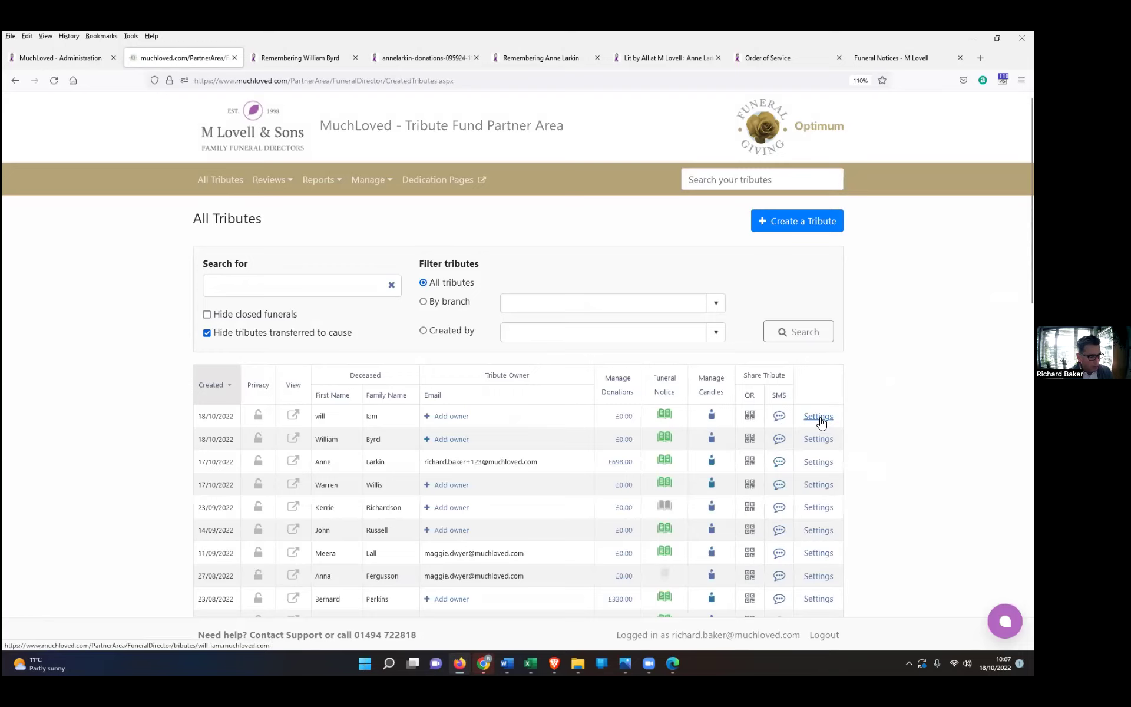
# Step: Open the tribute's funeral notice for editing and bring up its blank Reception details form
pyautogui.click(818, 416)
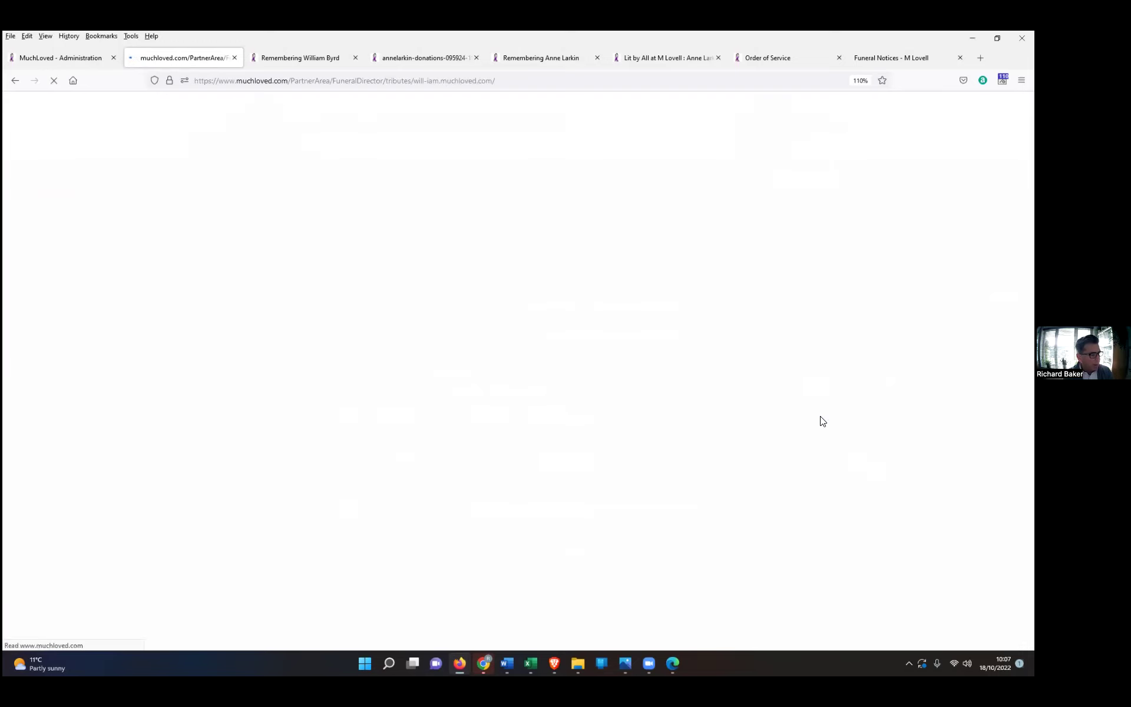
pyautogui.scroll(-2, 412, 477)
pyautogui.click(341, 422)
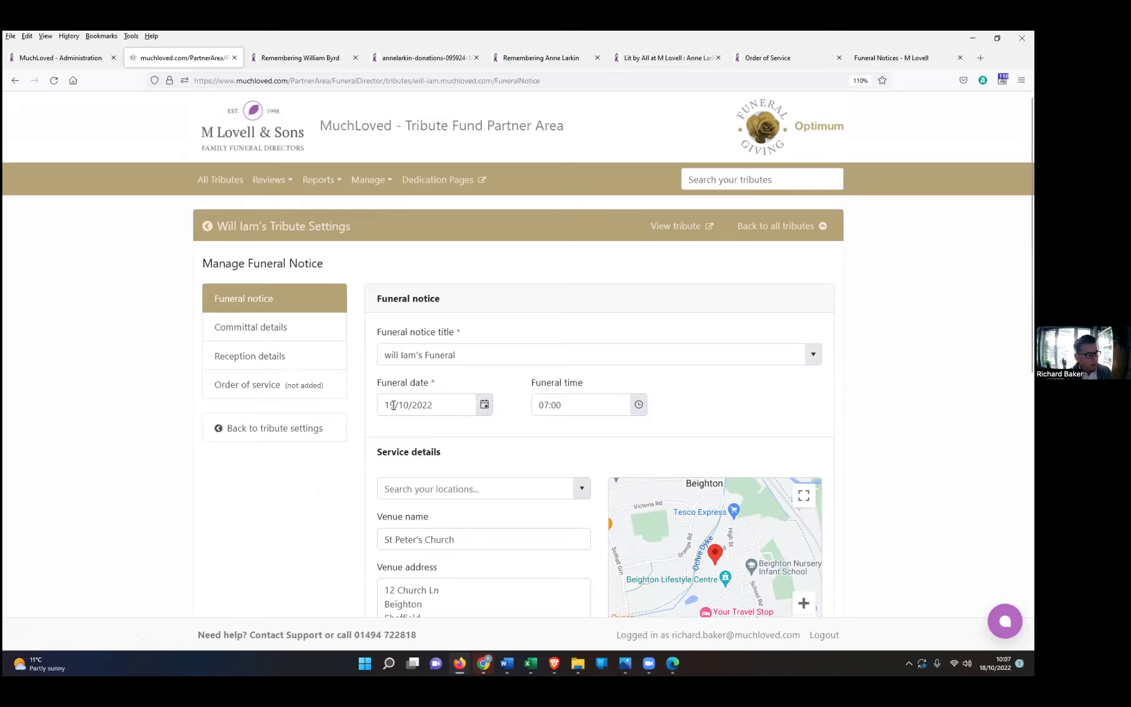
pyautogui.click(394, 405)
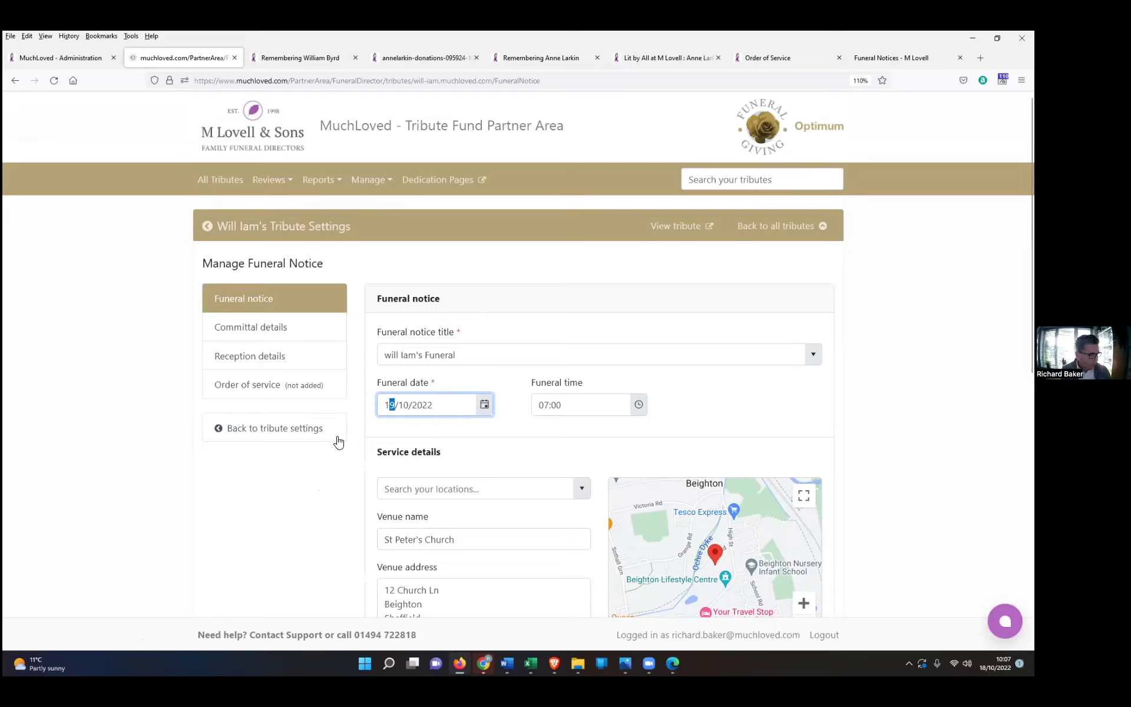
pyautogui.click(254, 357)
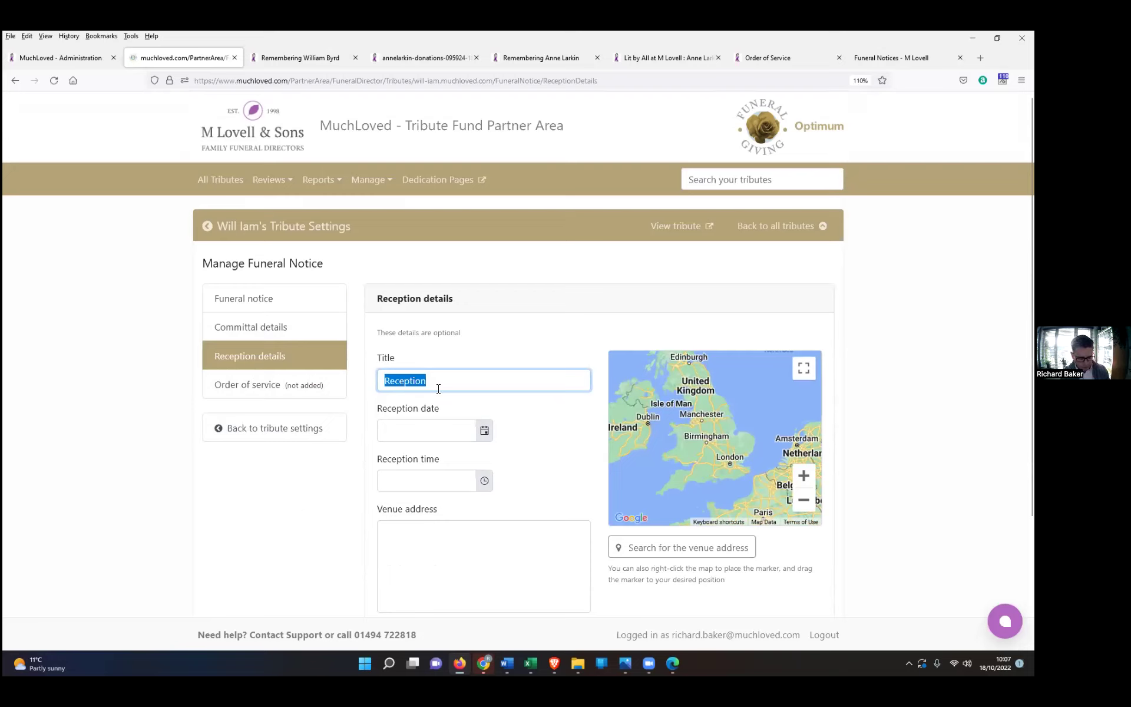
# Step: Save the reception as 'Church Service' on 10 October 2022 at 17:45
pyautogui.write('Church Service')
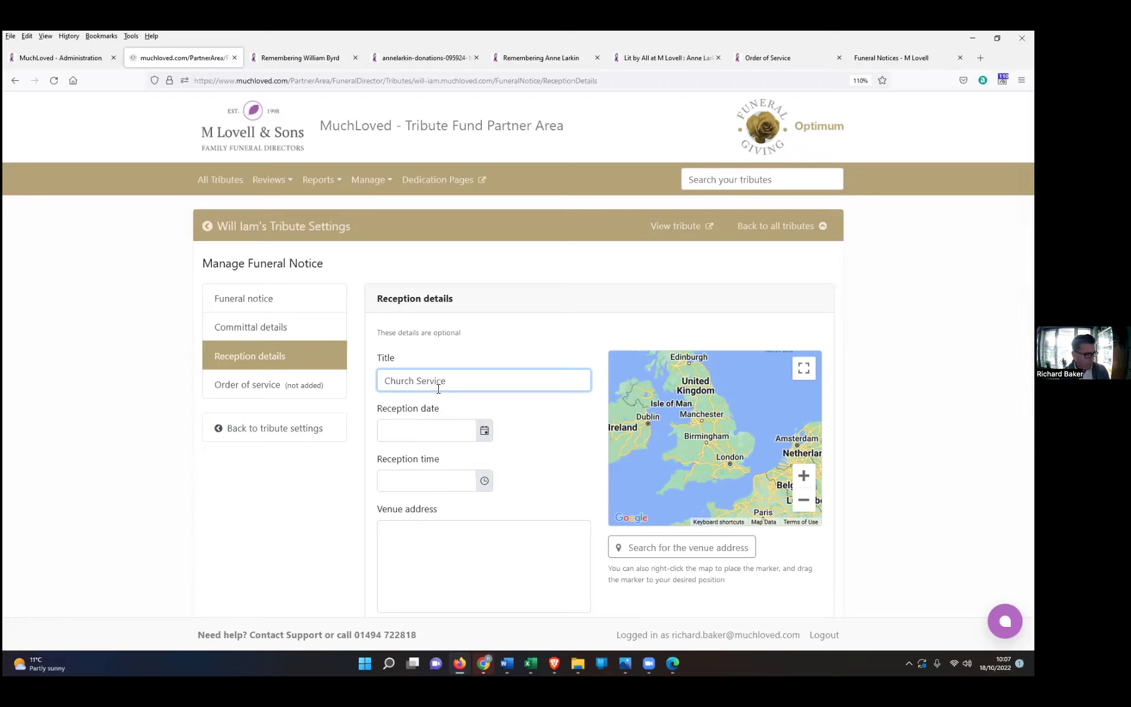
pyautogui.click(448, 434)
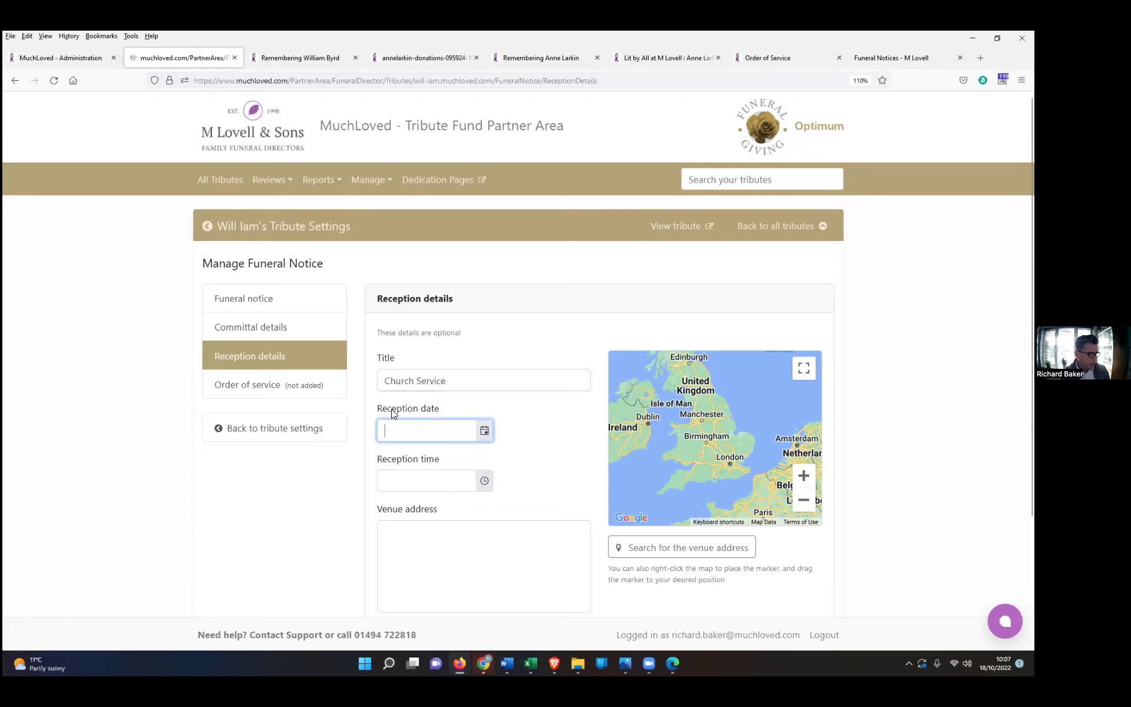
pyautogui.click(484, 430)
pyautogui.click(413, 548)
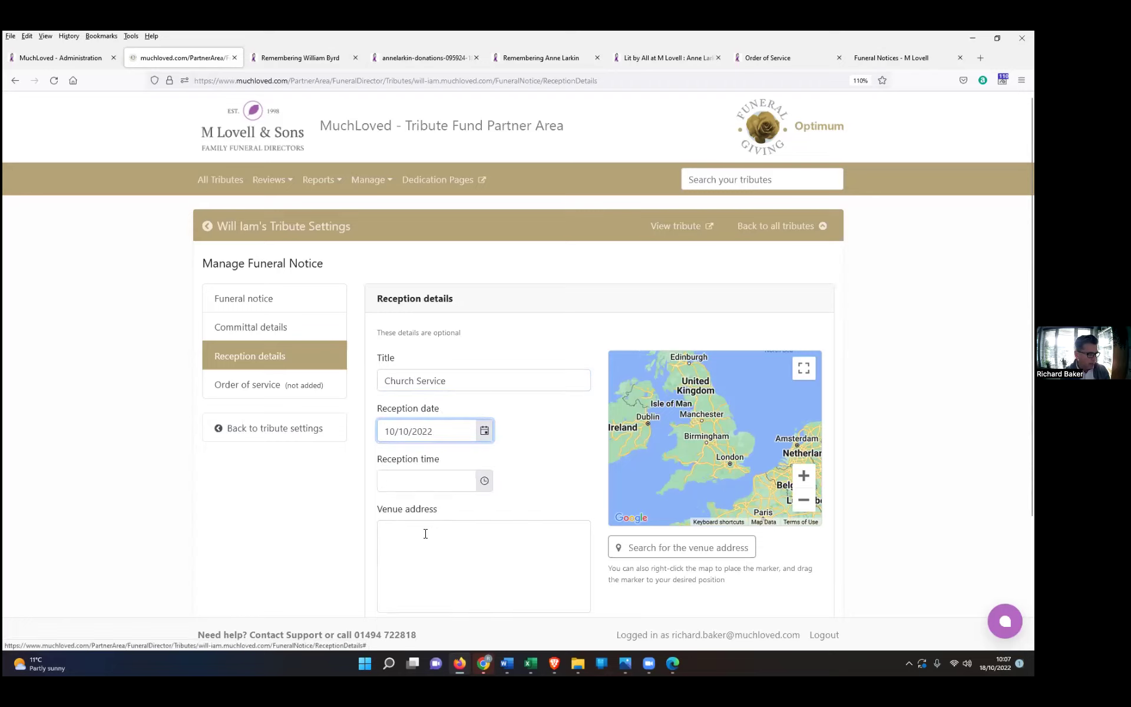
pyautogui.click(481, 482)
pyautogui.scroll(-13, 398, 574)
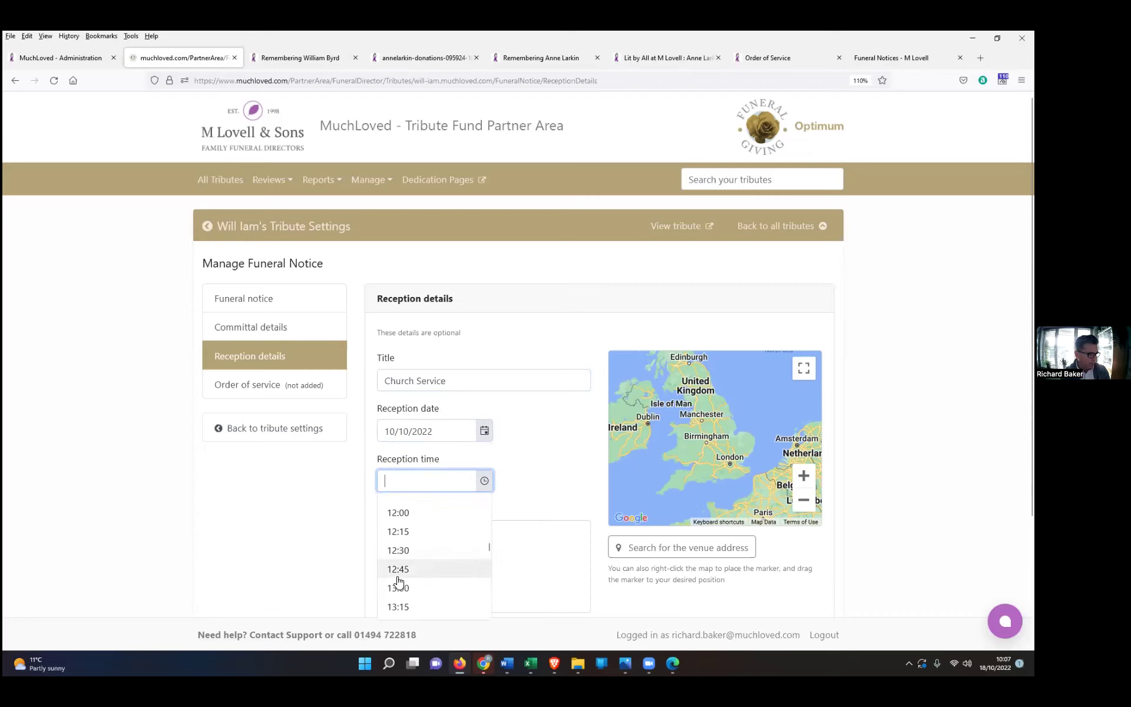
pyautogui.click(395, 574)
pyautogui.scroll(-3, 536, 547)
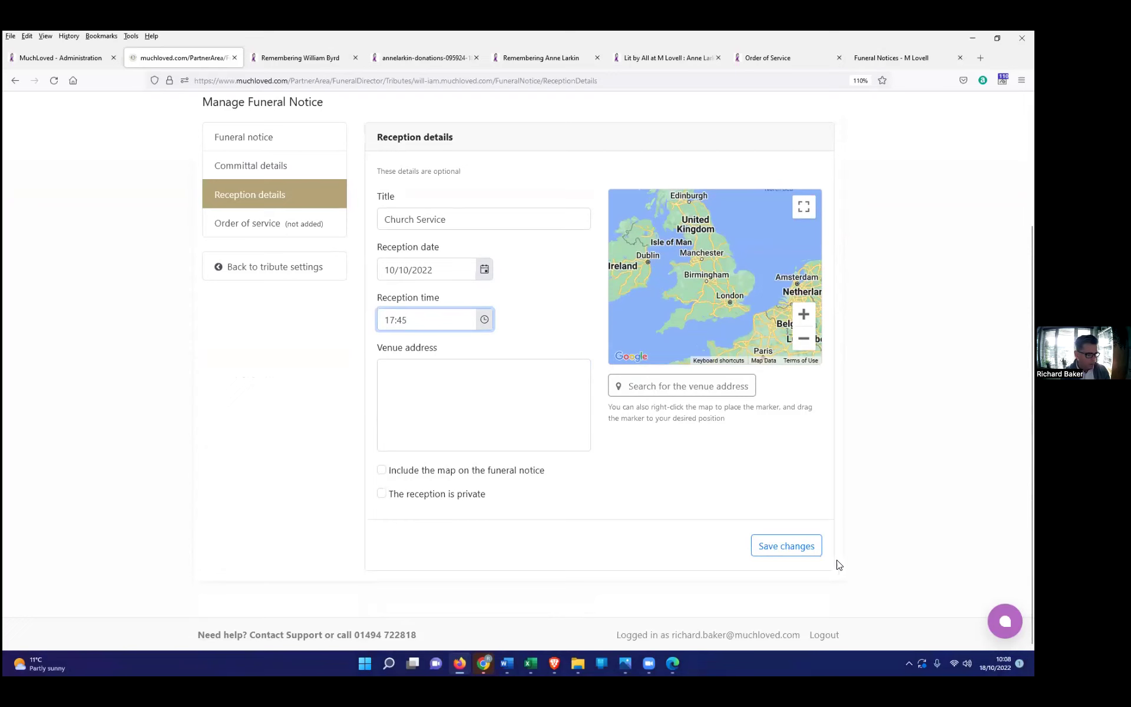
pyautogui.click(770, 548)
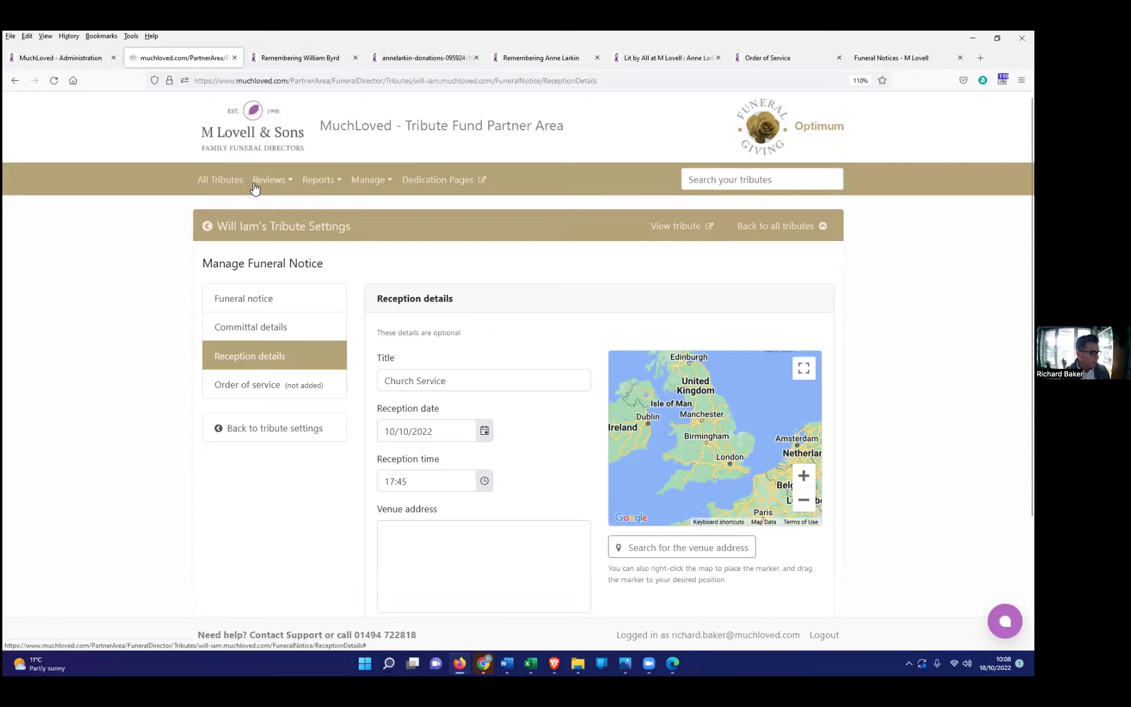
# Step: View the public tribute page in a new tab, then return to the tribute settings
pyautogui.click(676, 227)
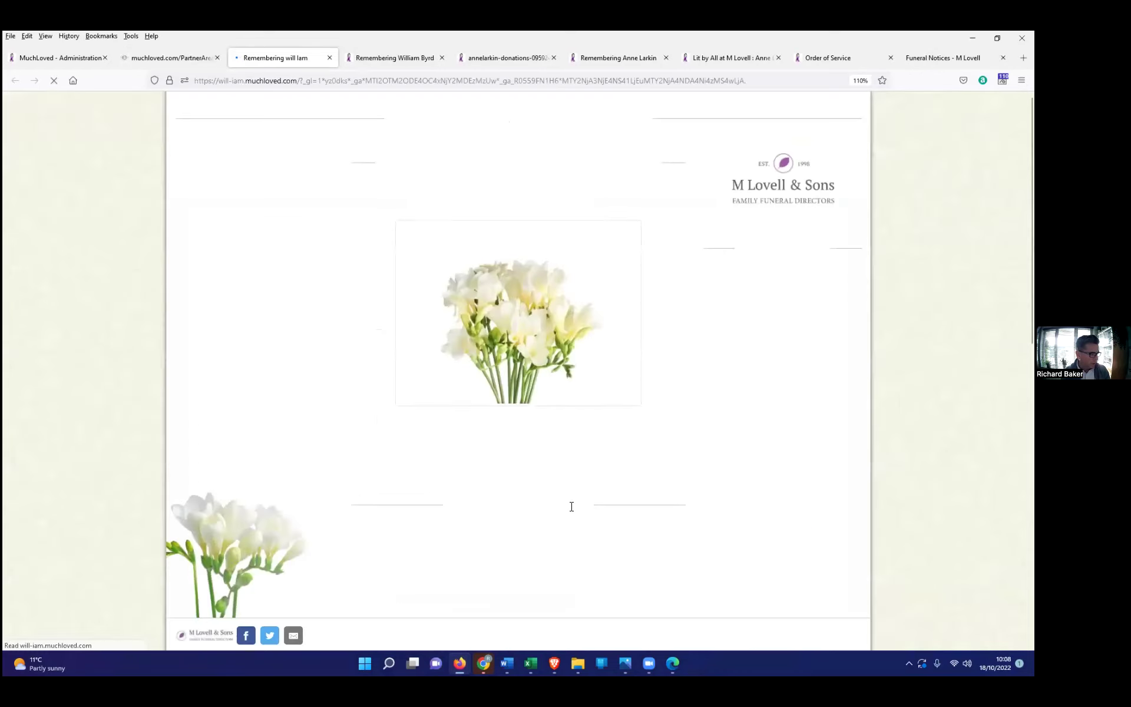
pyautogui.scroll(-4, 545, 486)
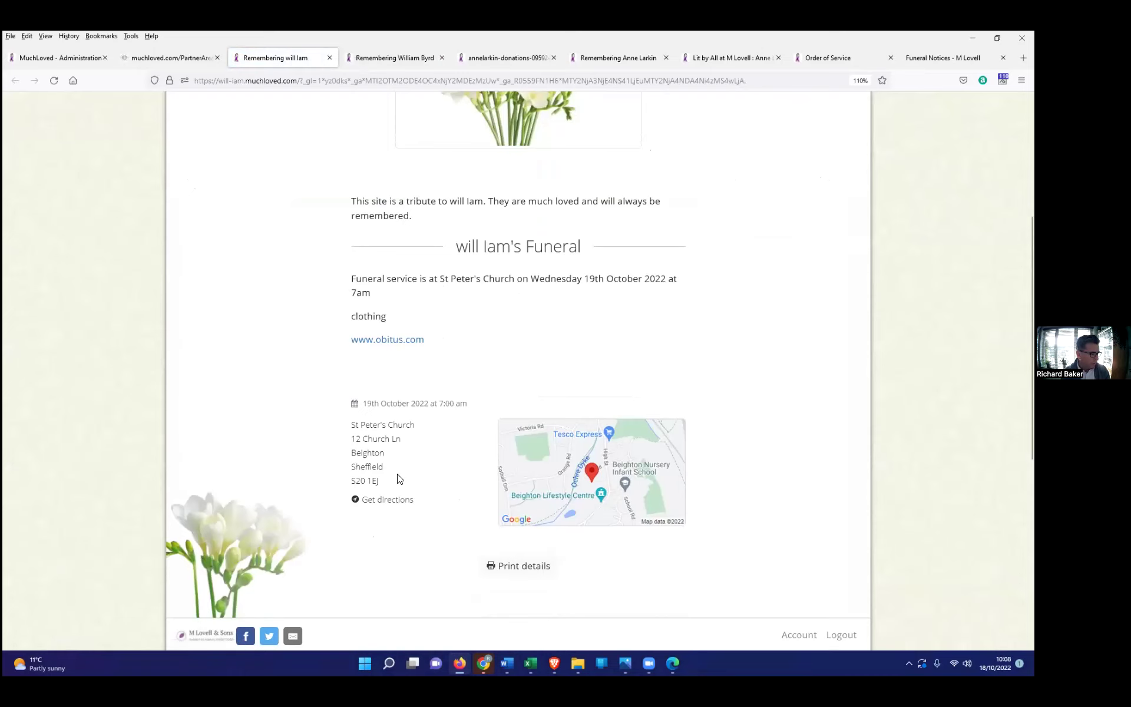
pyautogui.scroll(-2, 398, 479)
pyautogui.scroll(1, 397, 479)
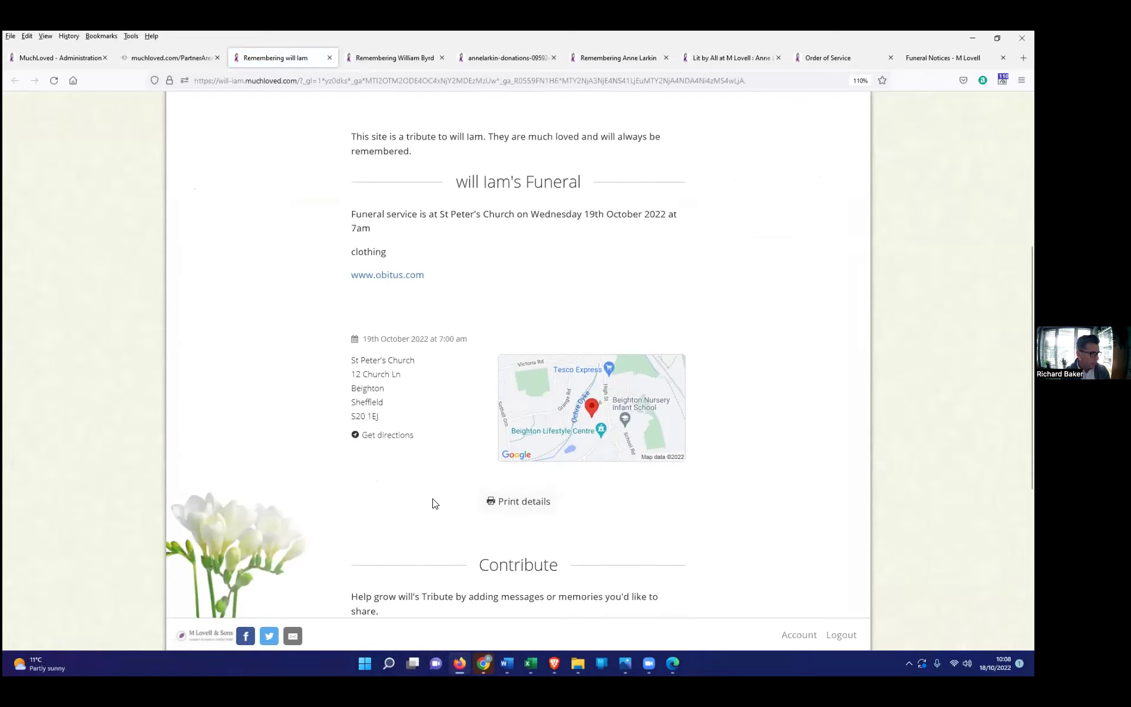
pyautogui.click(162, 57)
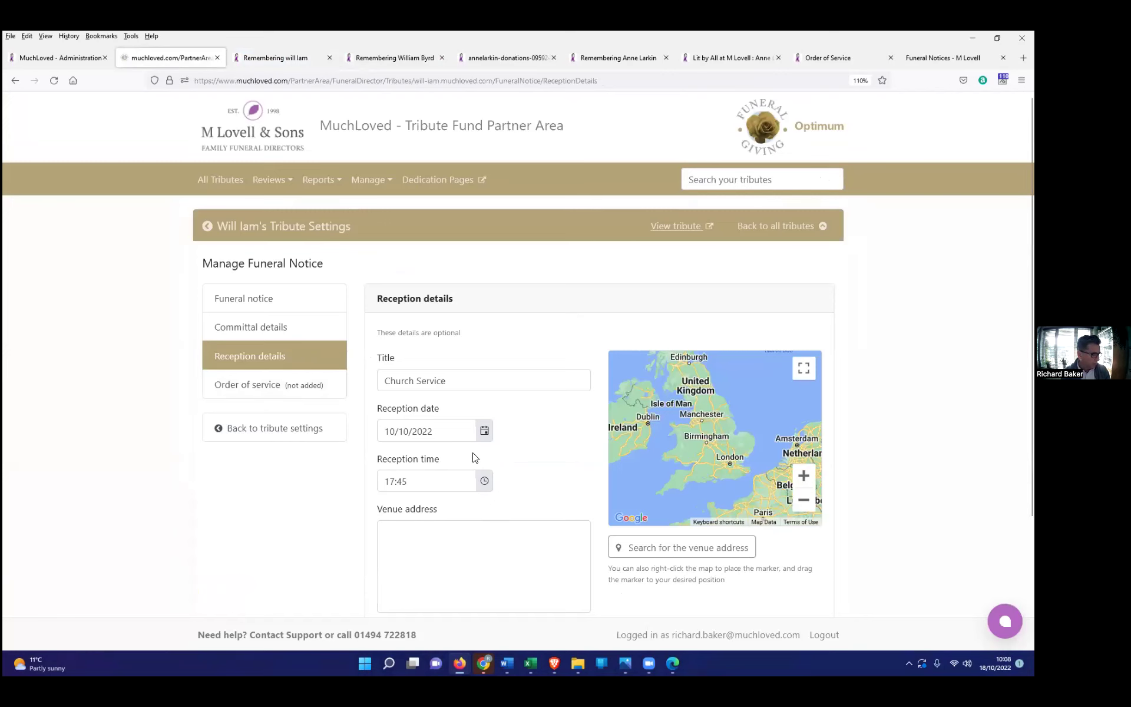
pyautogui.scroll(-3, 475, 458)
# Step: Set the reception venue to the venue postcode, locate it, include the map, and save
pyautogui.click(480, 391)
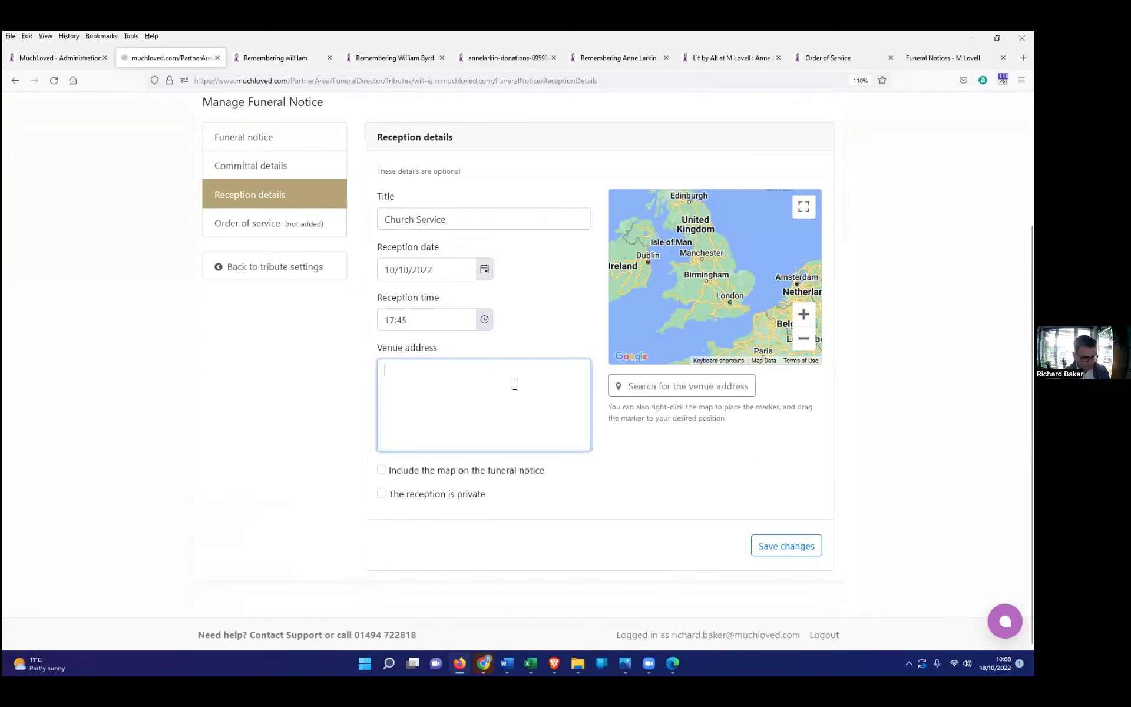
pyautogui.write('Cm')
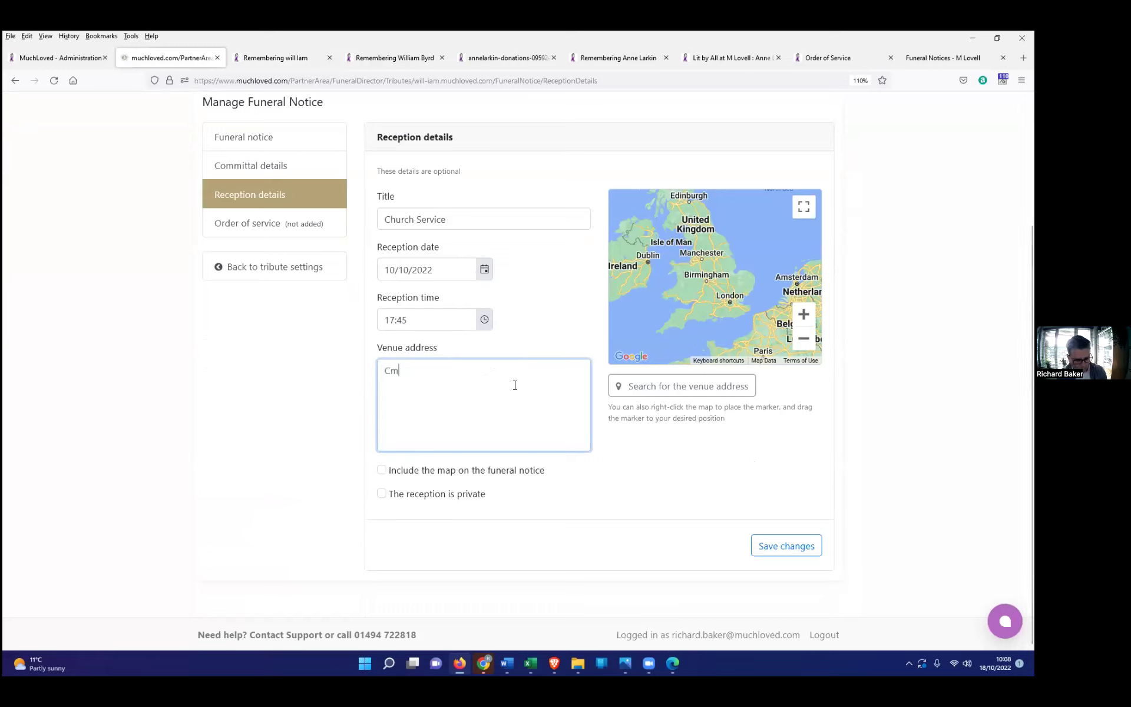
pyautogui.write('21 )at')
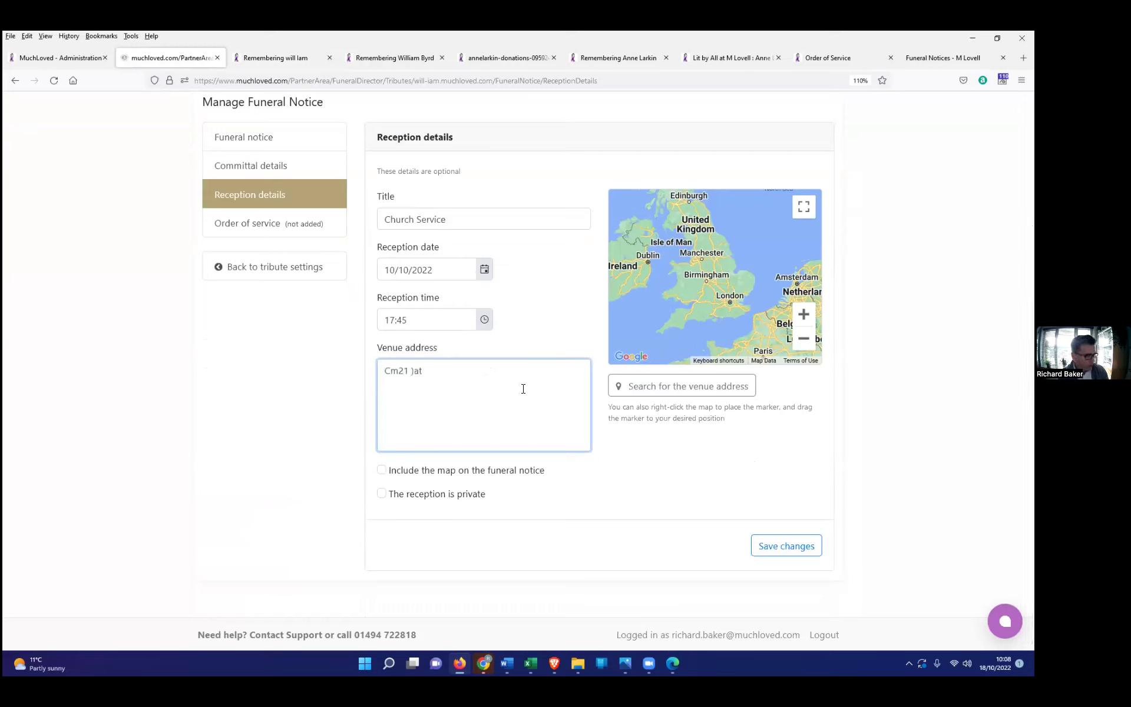
pyautogui.press('BackSpace')
pyautogui.press('BackSpace')
pyautogui.write('0A')
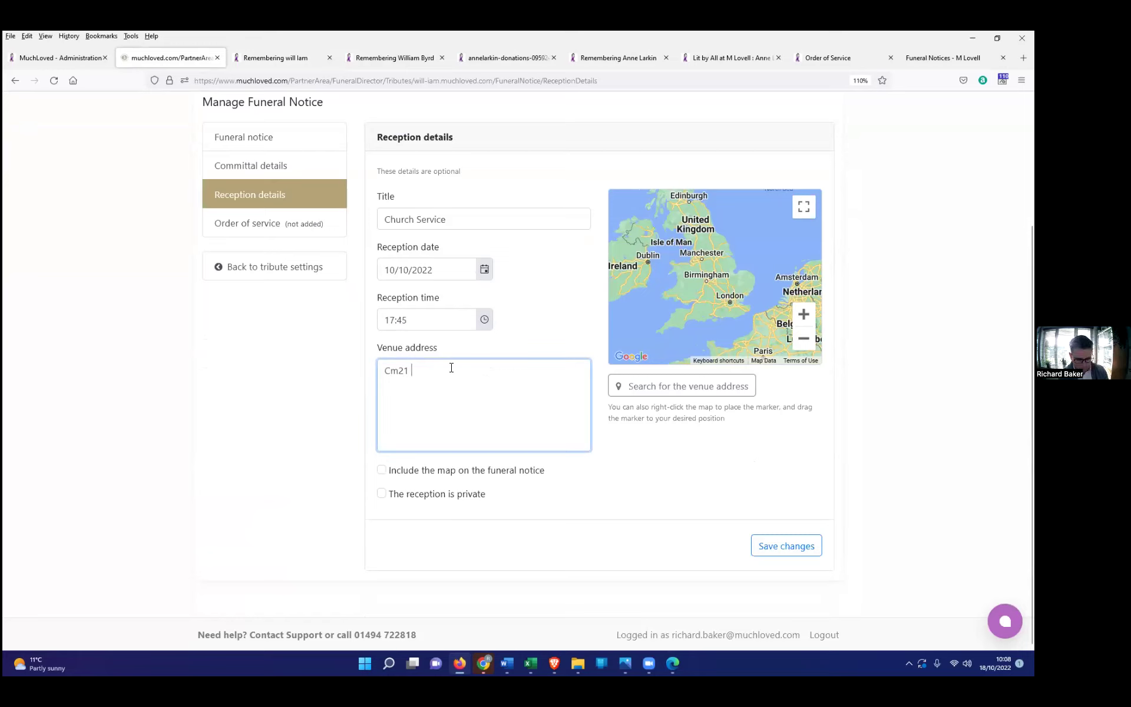
pyautogui.write('t')
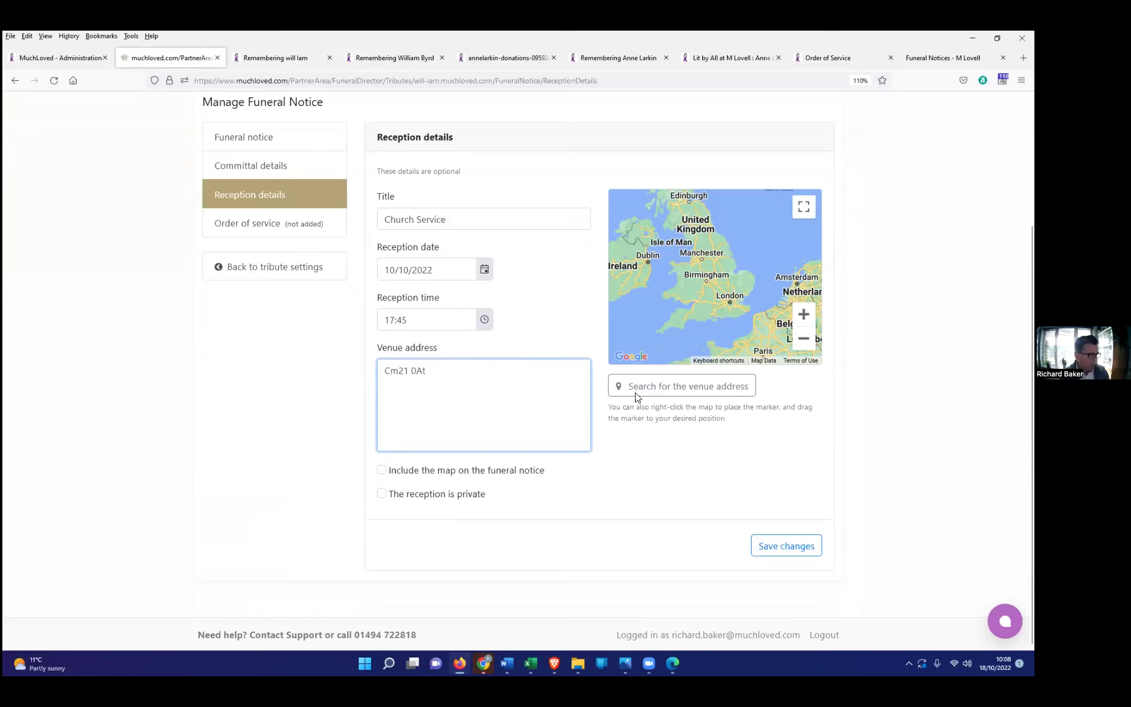
pyautogui.click(662, 387)
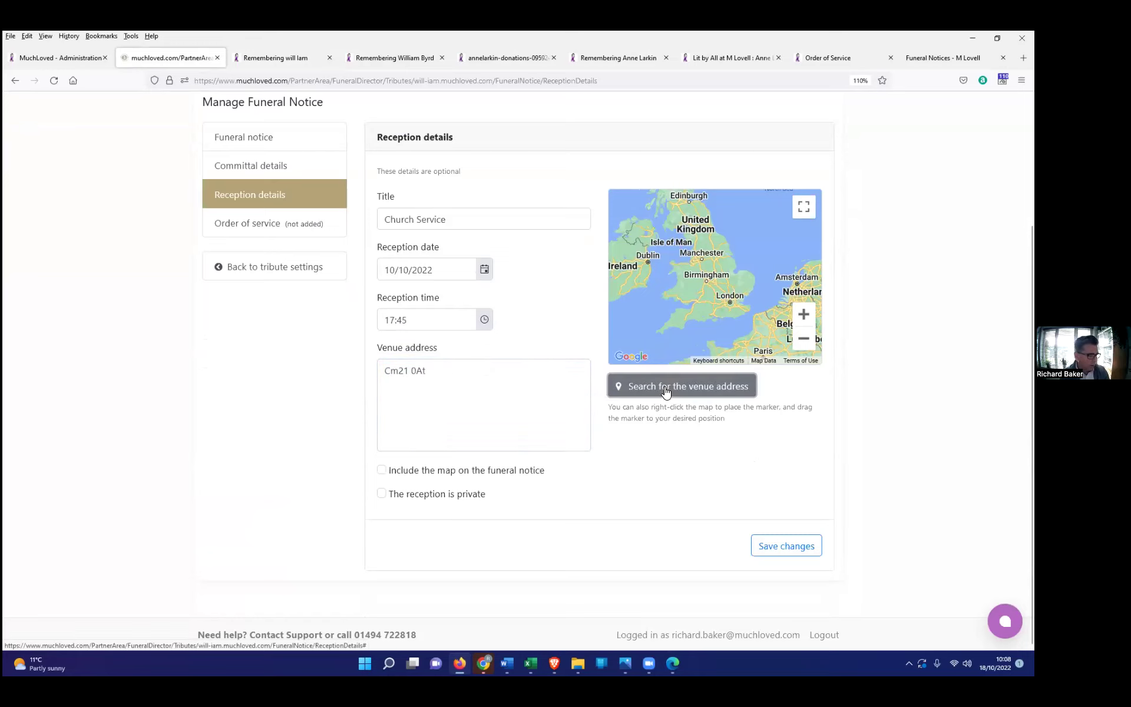
pyautogui.click(410, 474)
pyautogui.click(797, 547)
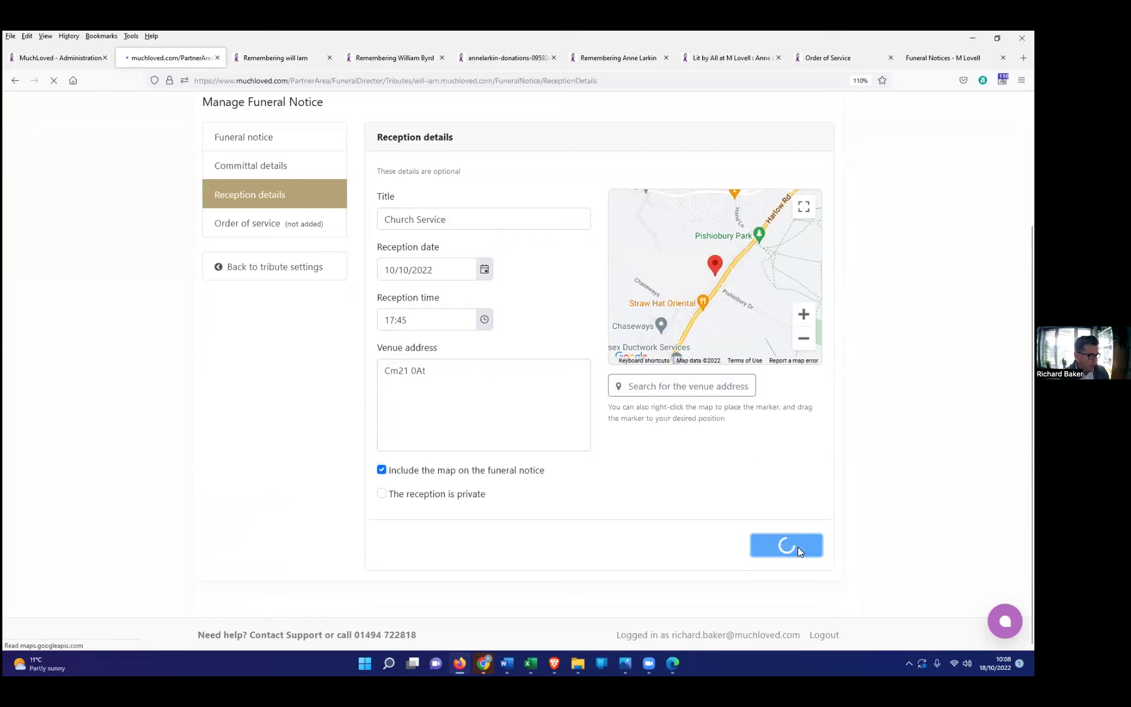
# Step: Check the live tribute page lists the Church Service reception with its map
pyautogui.click(286, 59)
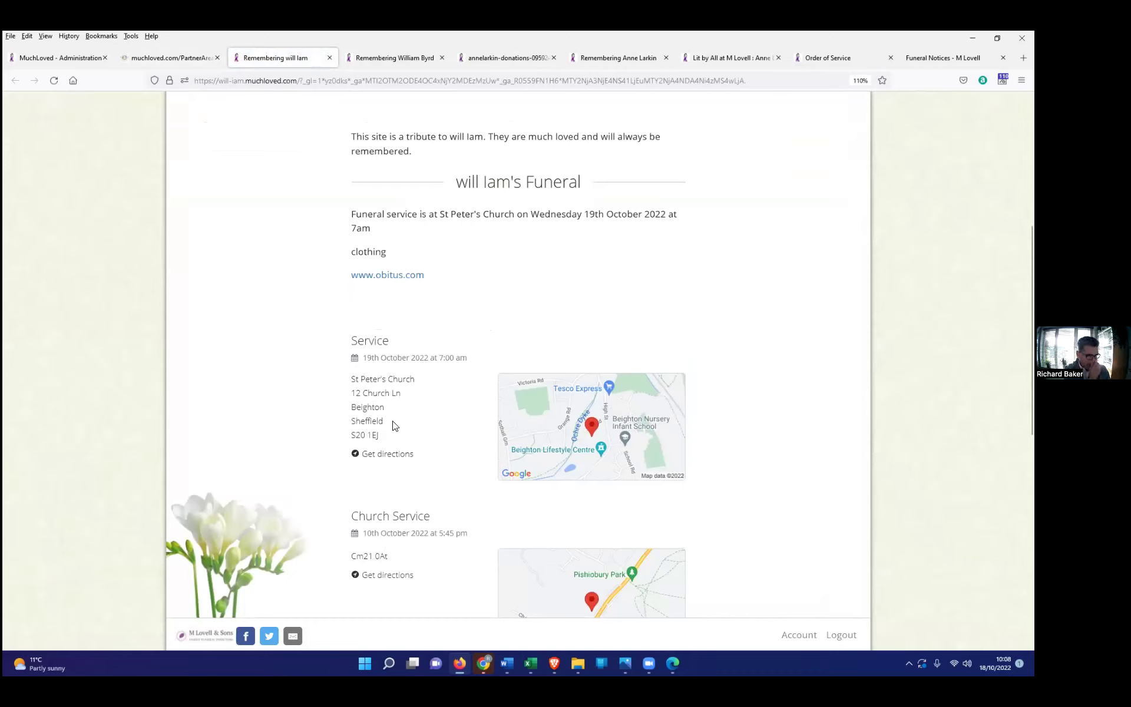
pyautogui.scroll(-2, 386, 507)
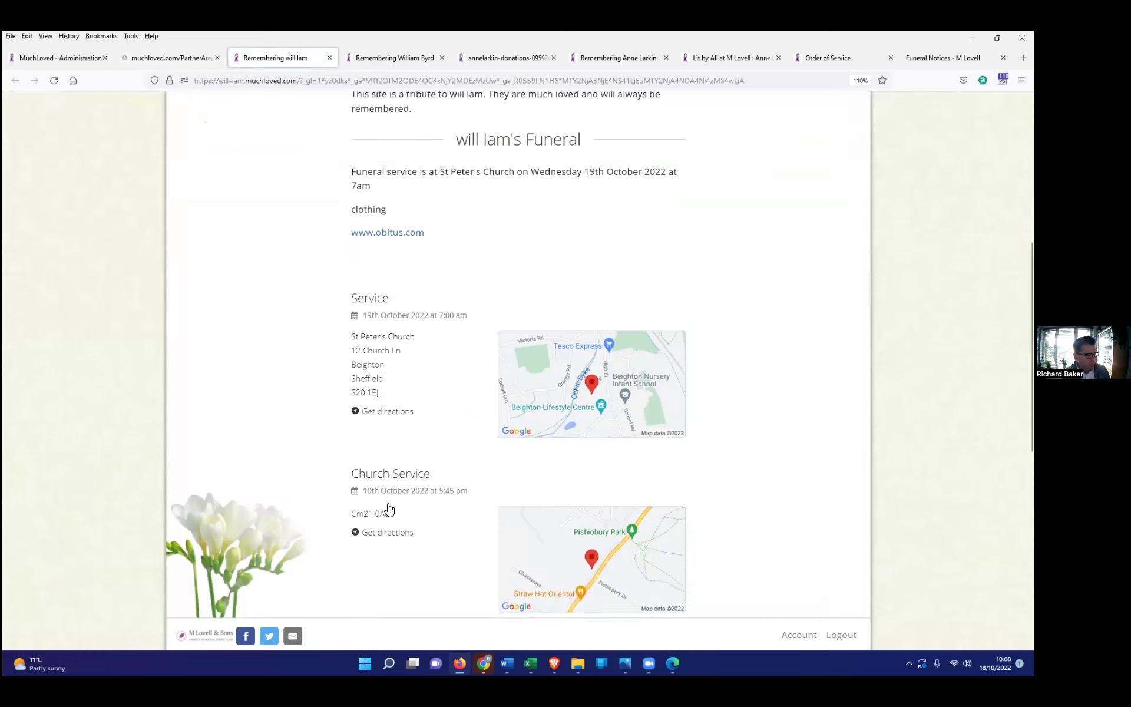
pyautogui.moveTo(435, 454); pyautogui.dragTo(348, 447)
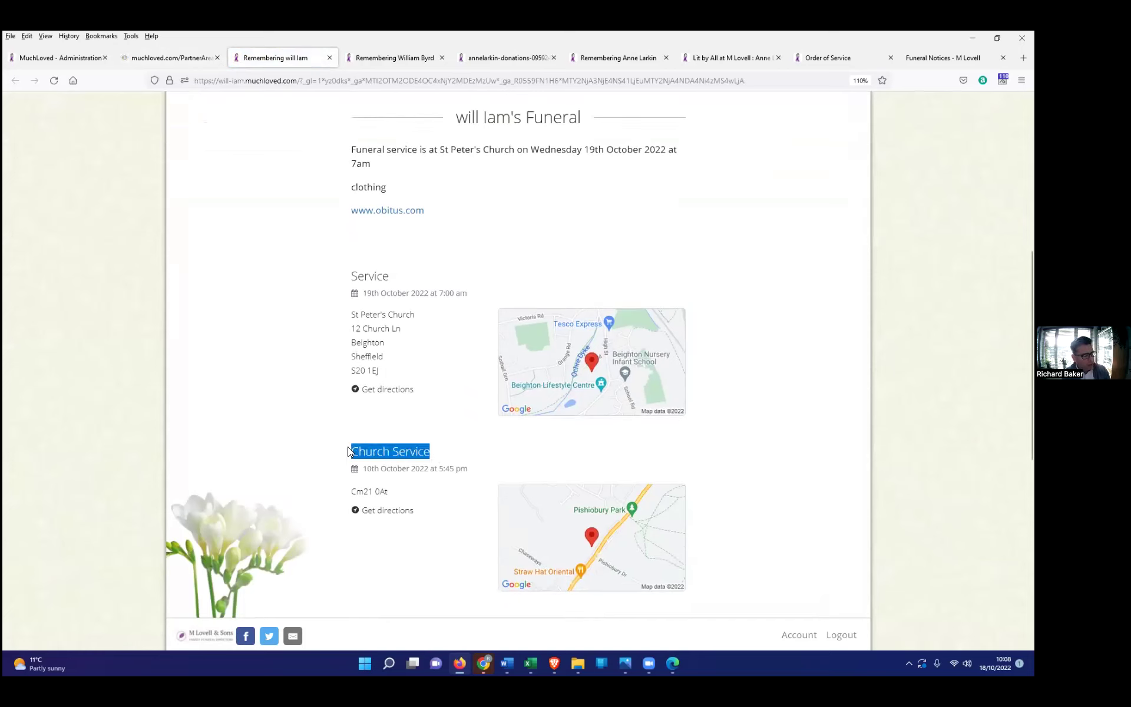
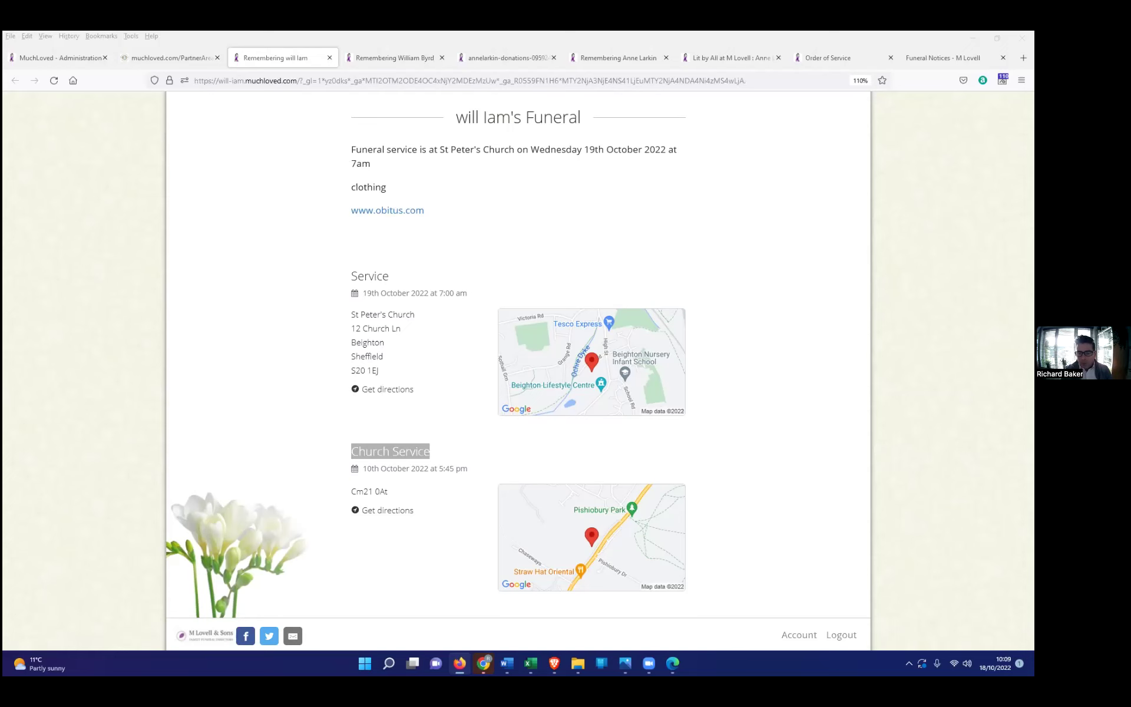
# Step: Leave the public tribute page and bring the Partner Area tab to the front
pyautogui.scroll(4, 194, 147)
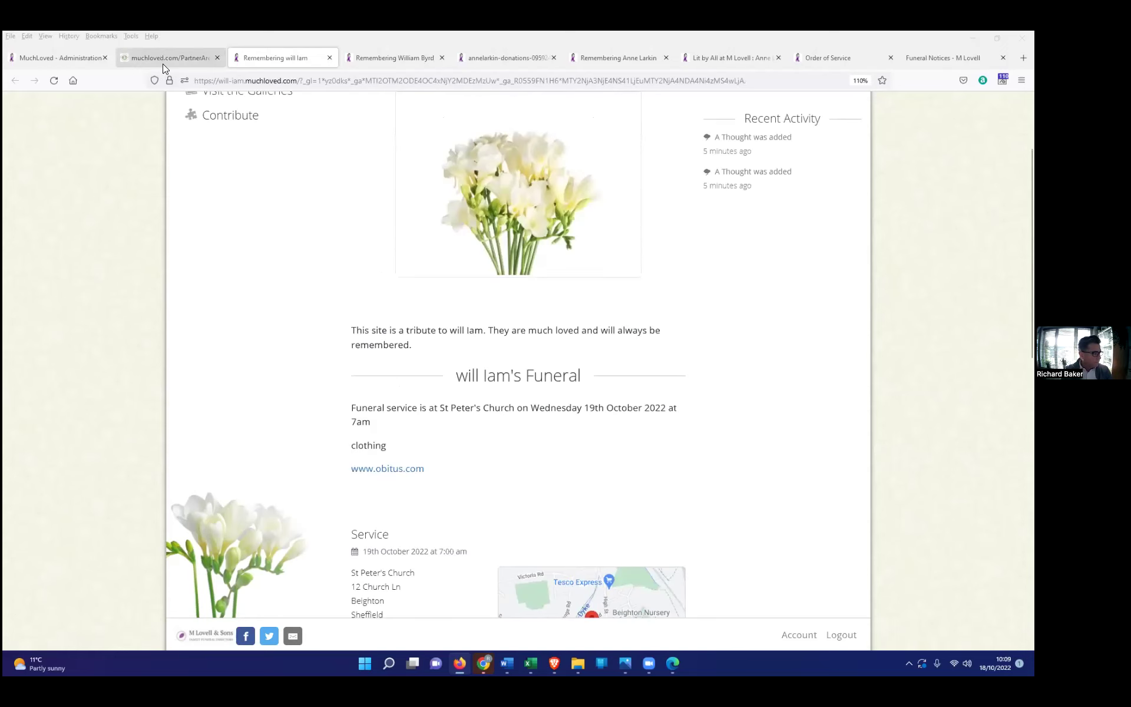
pyautogui.click(163, 59)
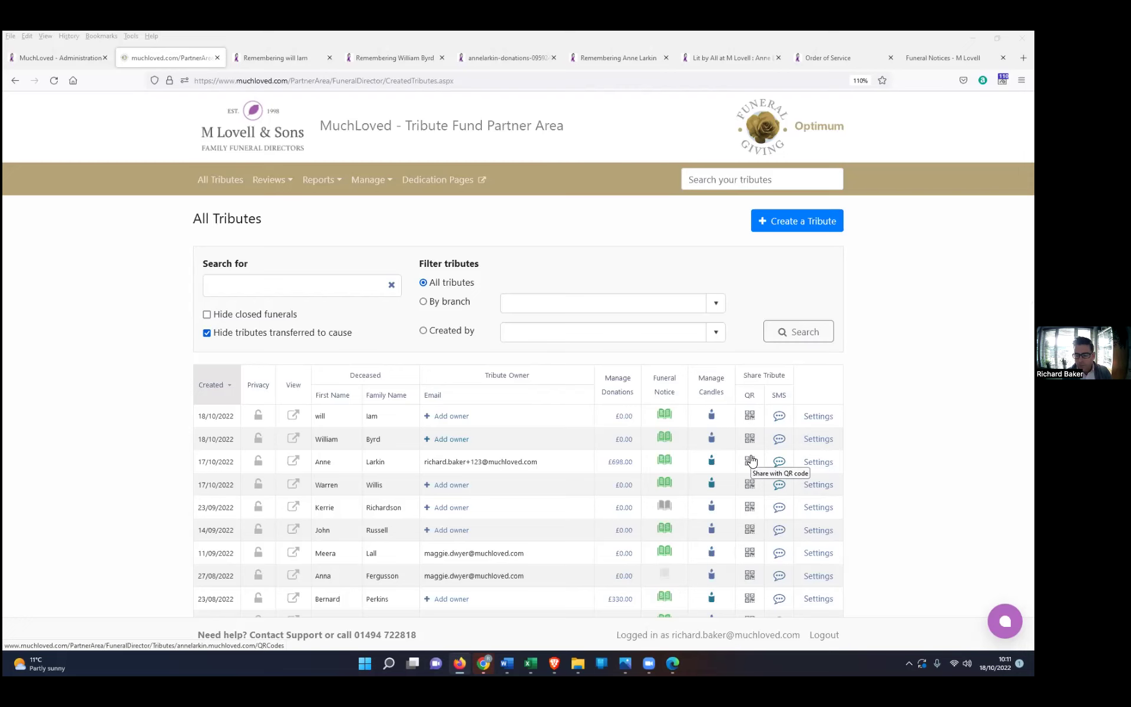
# Step: Open the QR code page for the tribute in the All Tributes list
pyautogui.click(749, 460)
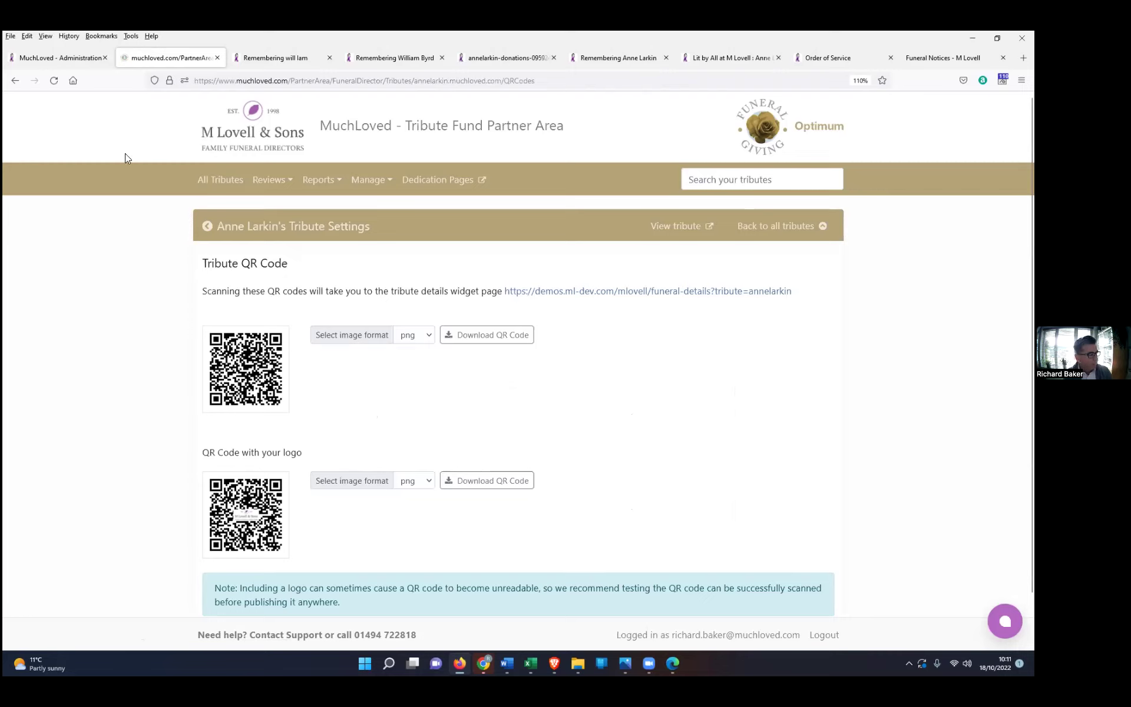
# Step: Go from the tribute QR code page back to the All Tributes list
pyautogui.click(218, 180)
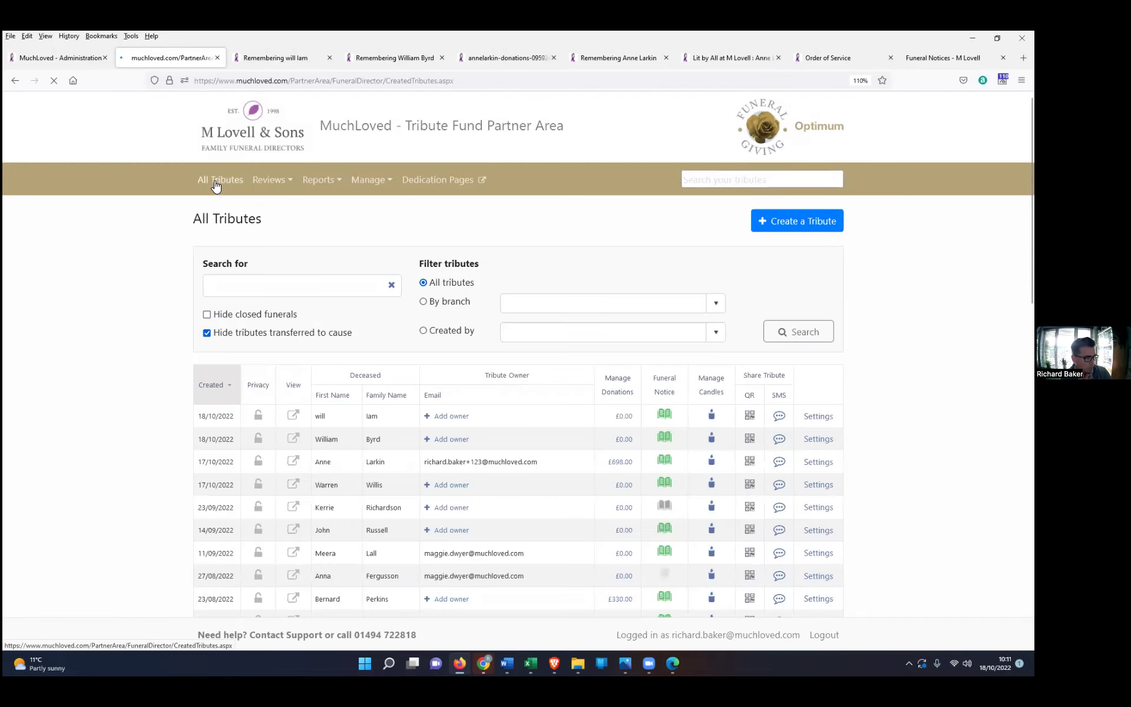
# Step: Open the tribute's settings, review the £698 funeral collection from 6 donations, and view its charity payments
pyautogui.click(216, 184)
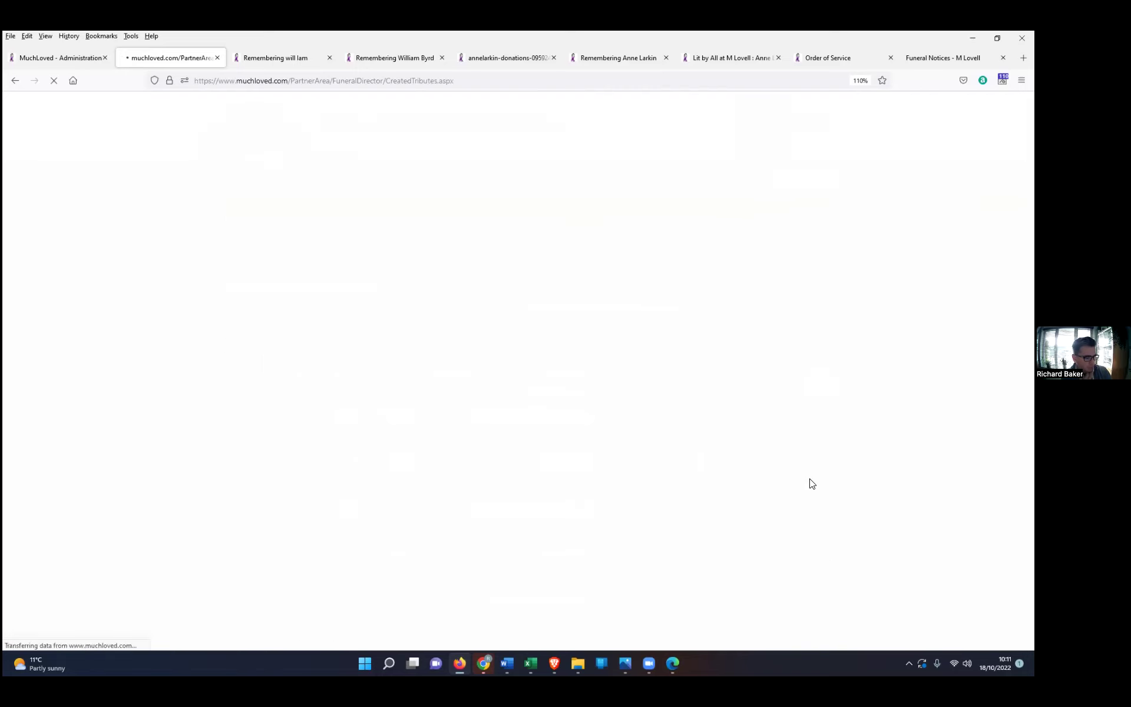
pyautogui.click(816, 470)
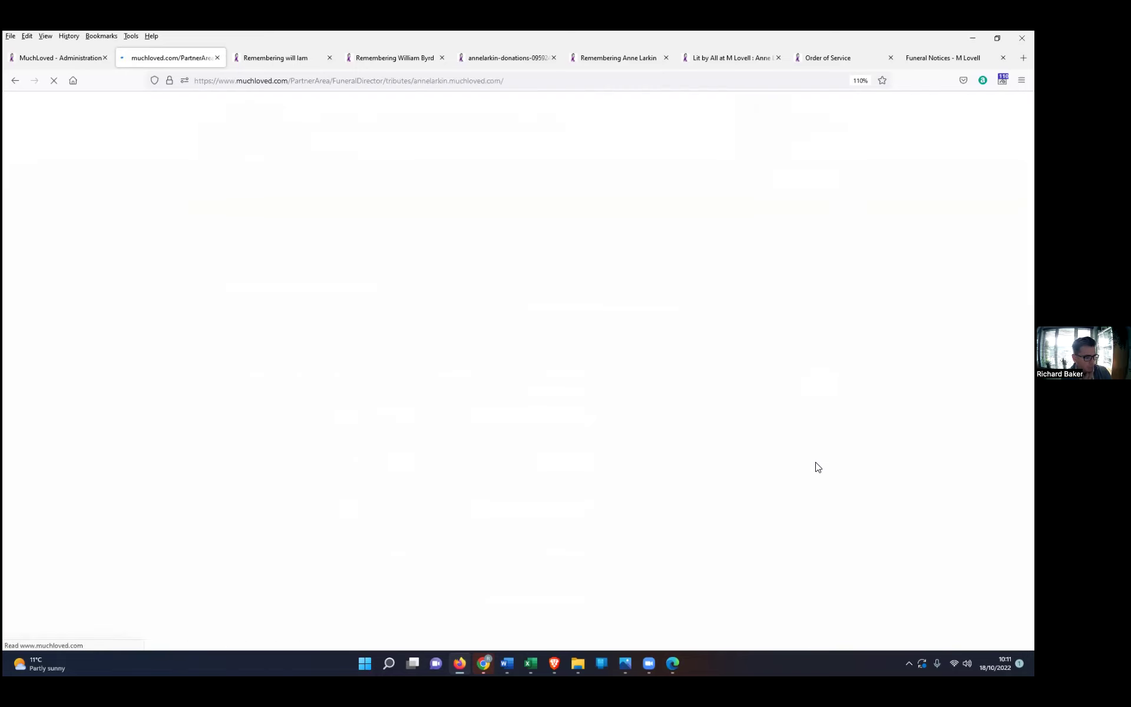
pyautogui.scroll(-5, 498, 472)
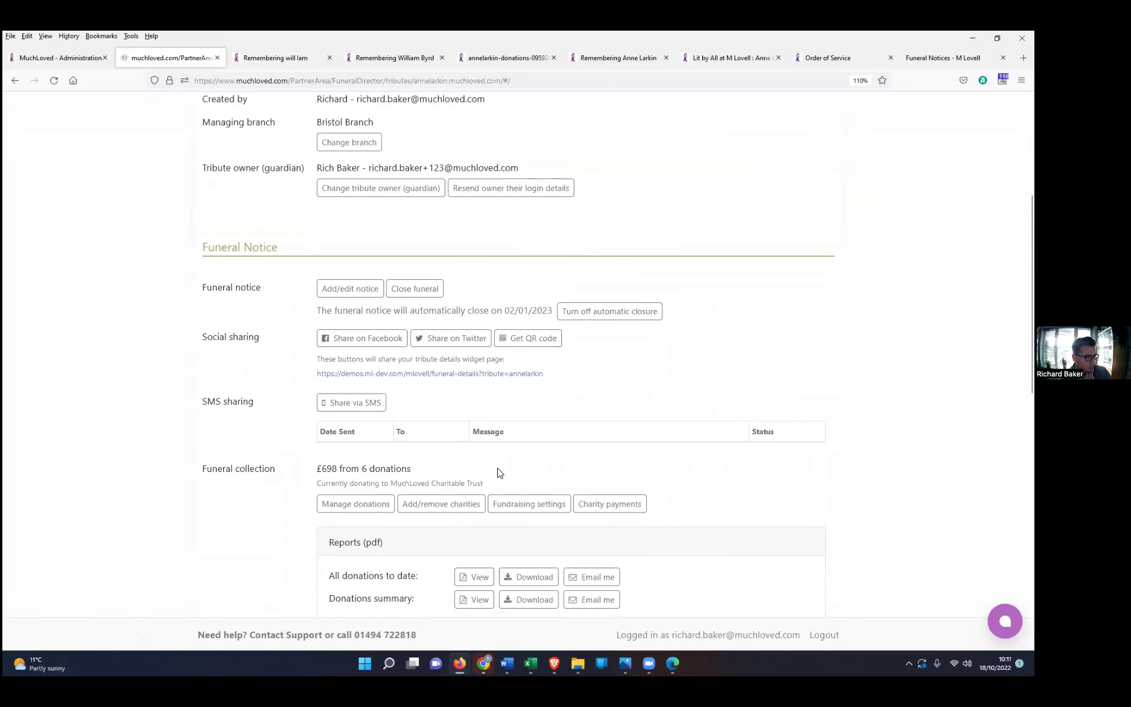
pyautogui.scroll(-2, 497, 472)
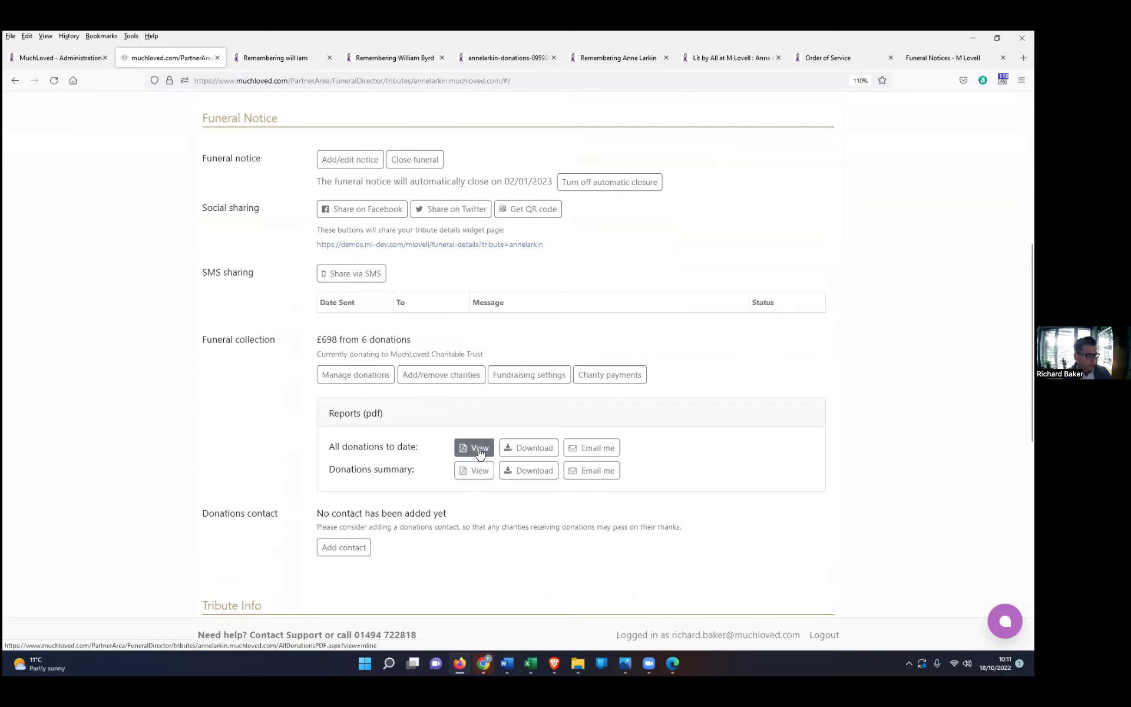
pyautogui.click(610, 375)
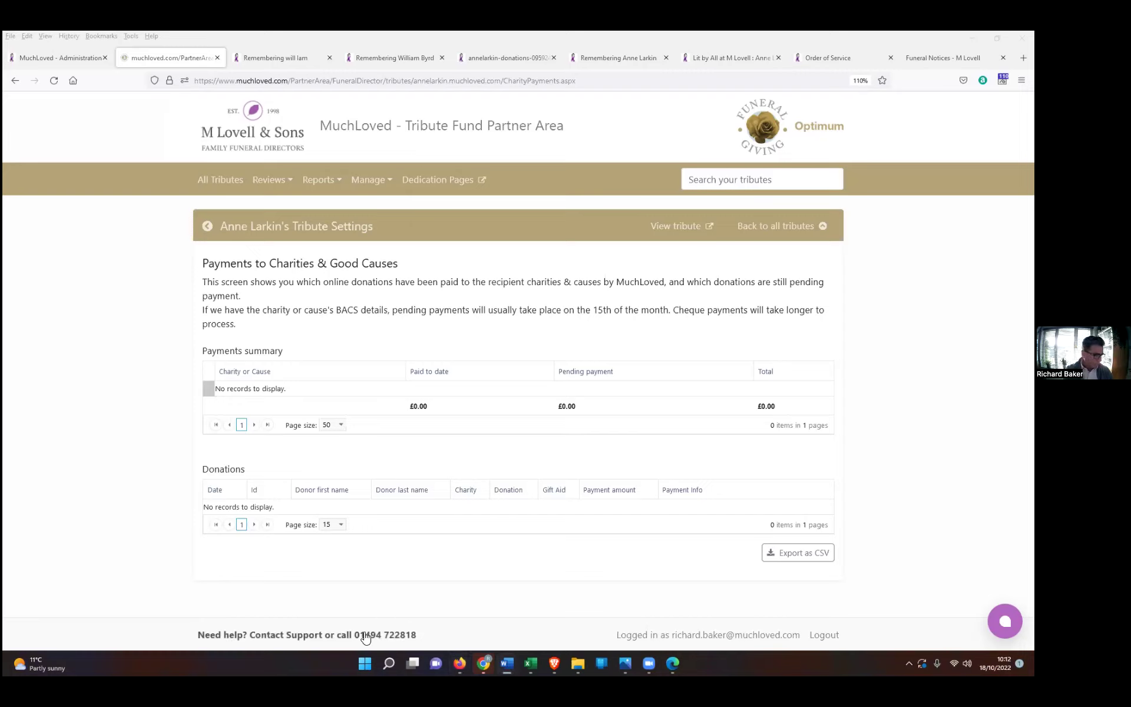
# Step: Open and close the live chat support panel on the empty charity payments page
pyautogui.click(1004, 620)
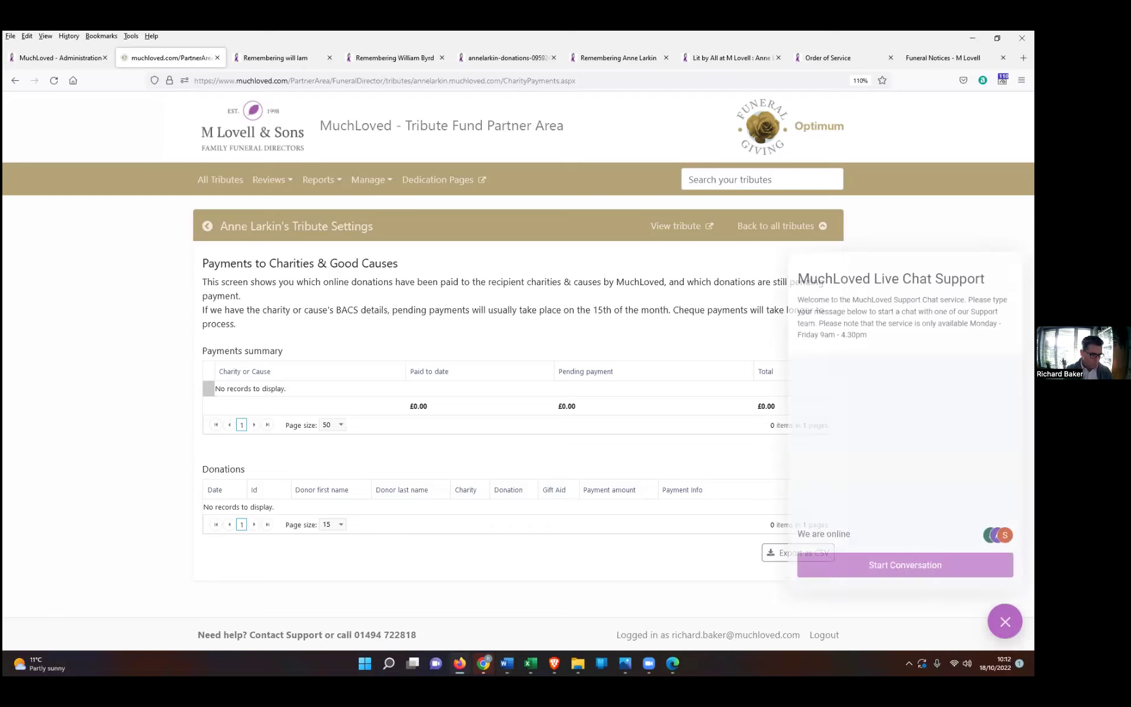
pyautogui.click(1005, 621)
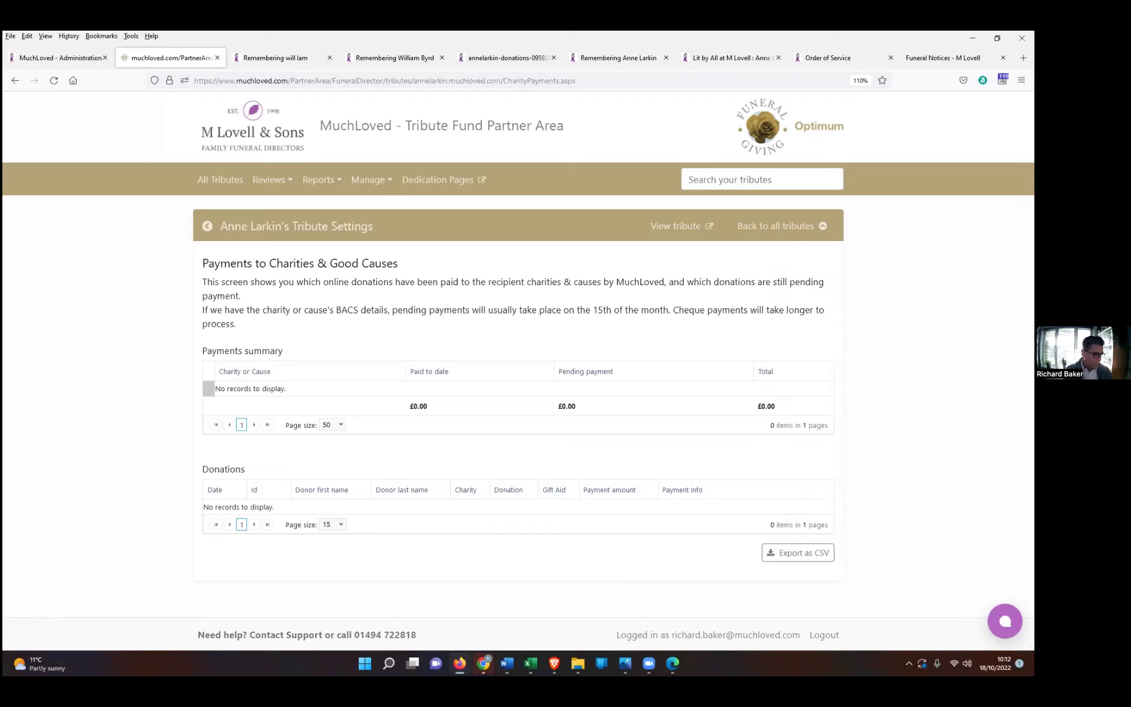